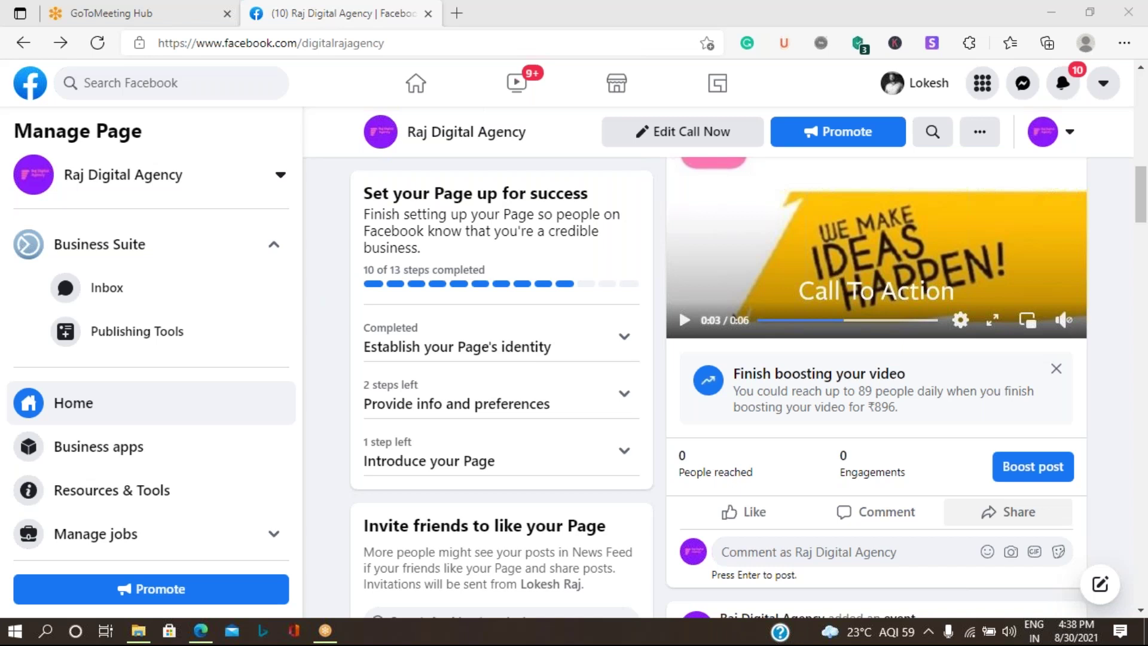
# Step: Start boosting the Raj Digital Agency's Call To Action video post
pyautogui.click(1044, 470)
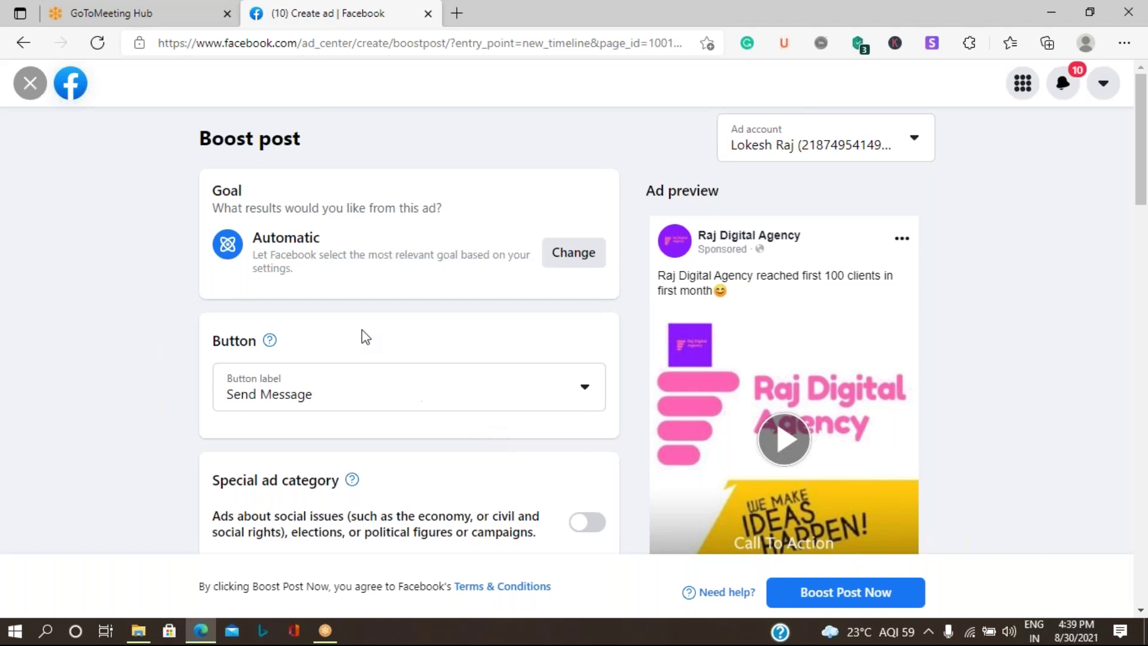
# Step: Switch the ad's button label from Send Message to Sign Up
pyautogui.click(436, 390)
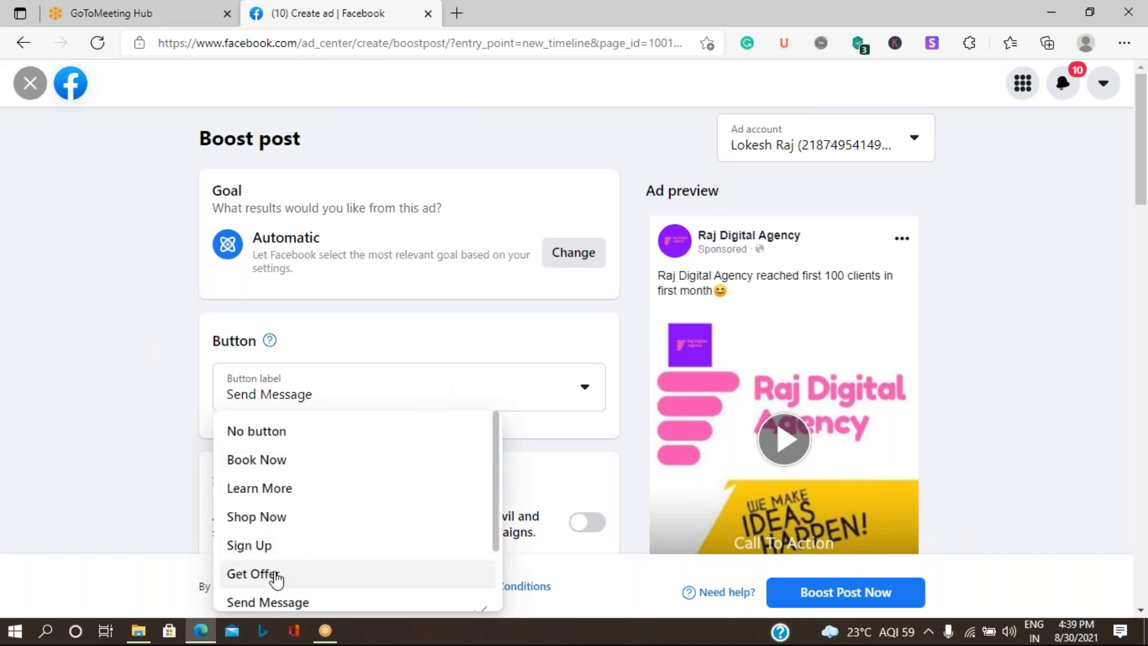
pyautogui.click(289, 545)
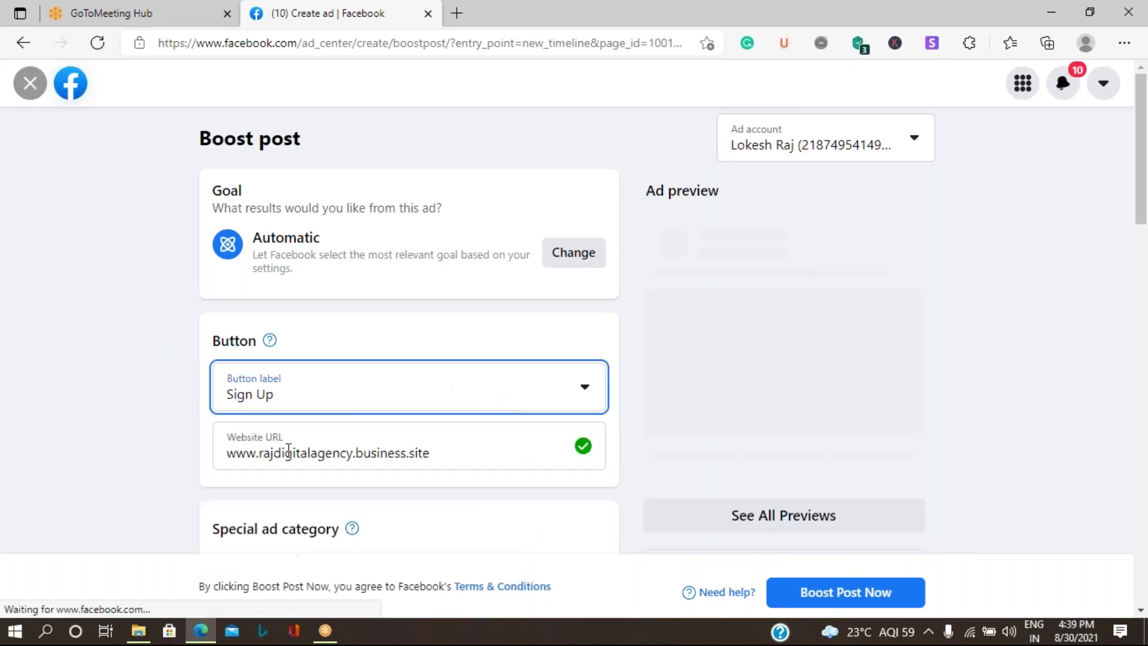
pyautogui.scroll(-2, 114, 419)
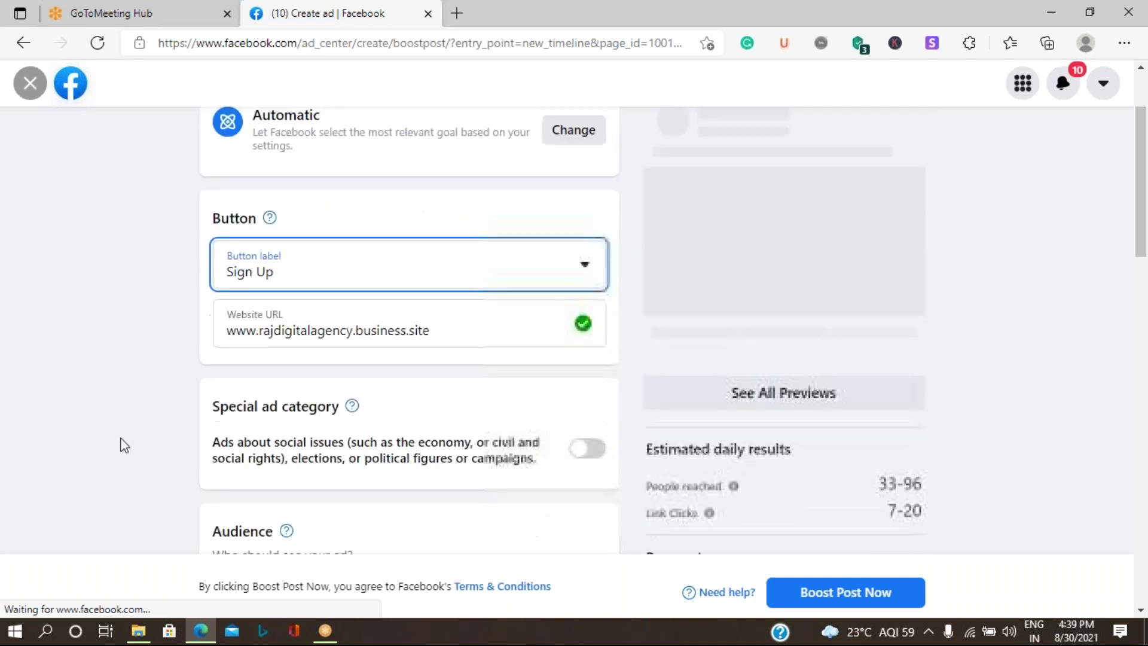
pyautogui.scroll(-2, 120, 443)
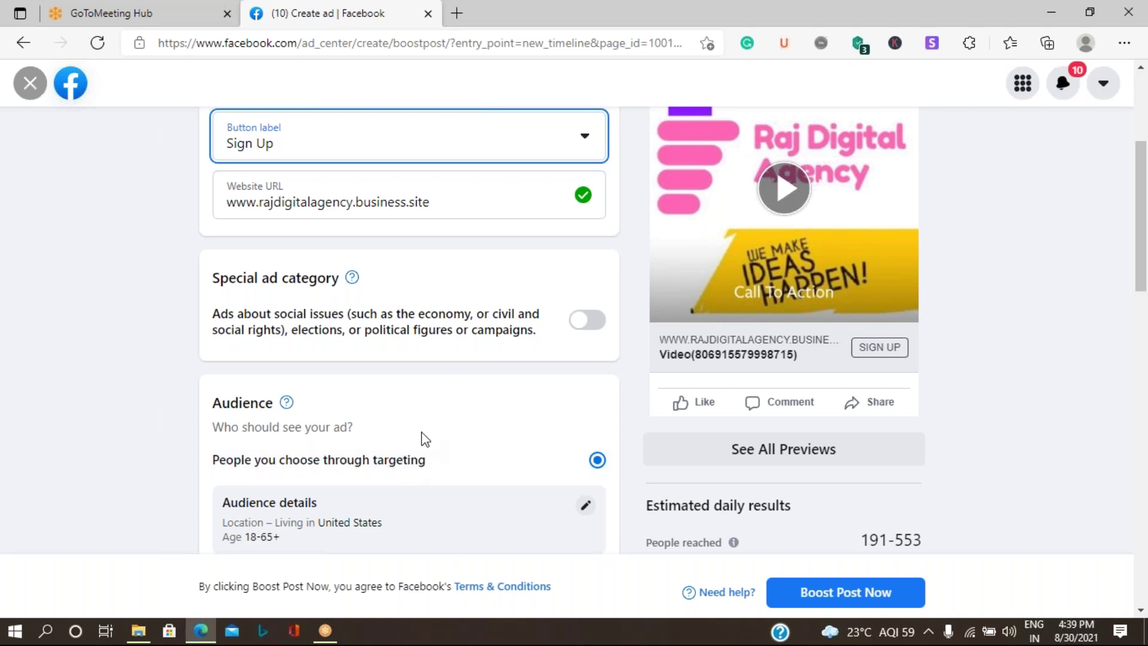
pyautogui.scroll(-3, 425, 440)
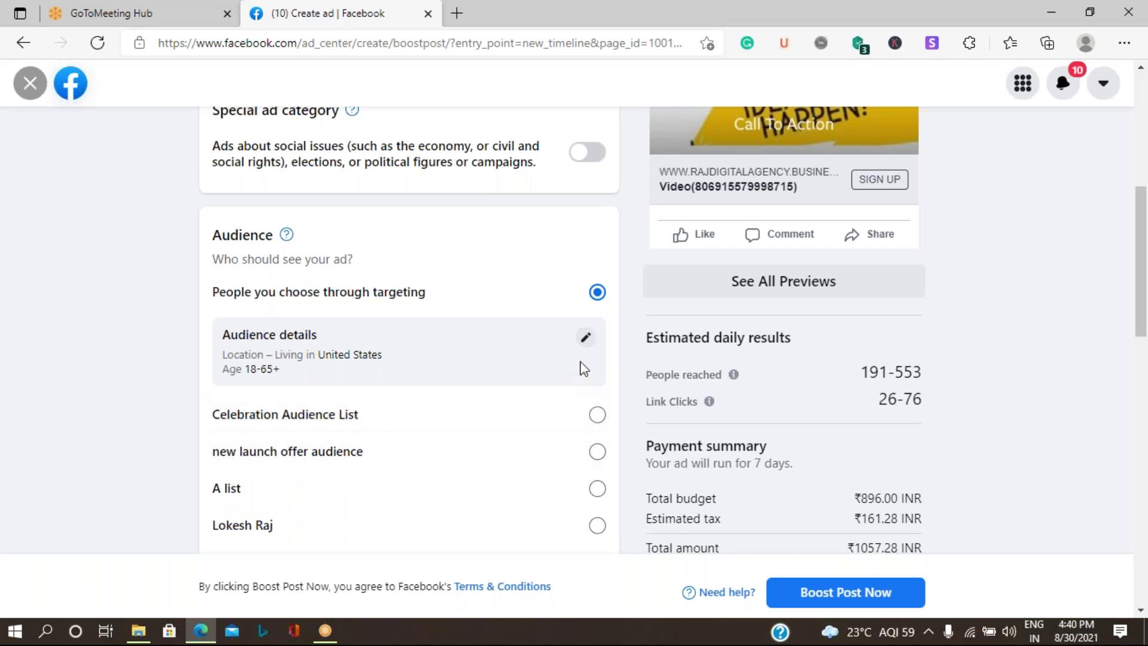
# Step: Edit the audience to ages 23–55 and drop United States from locations
pyautogui.click(587, 338)
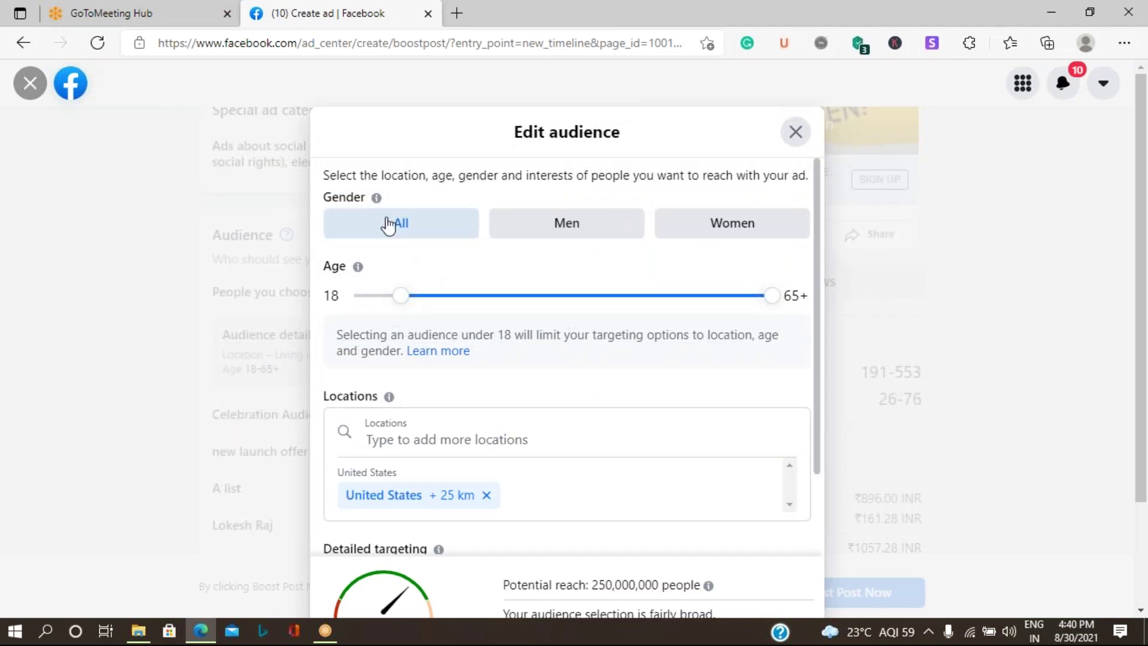
pyautogui.moveTo(401, 296)
pyautogui.mouseDown()
pyautogui.moveTo(457, 305)
pyautogui.moveTo(436, 310)
pyautogui.mouseUp()
pyautogui.moveTo(772, 296)
pyautogui.mouseDown()
pyautogui.moveTo(666, 310)
pyautogui.moveTo(696, 309)
pyautogui.mouseUp()
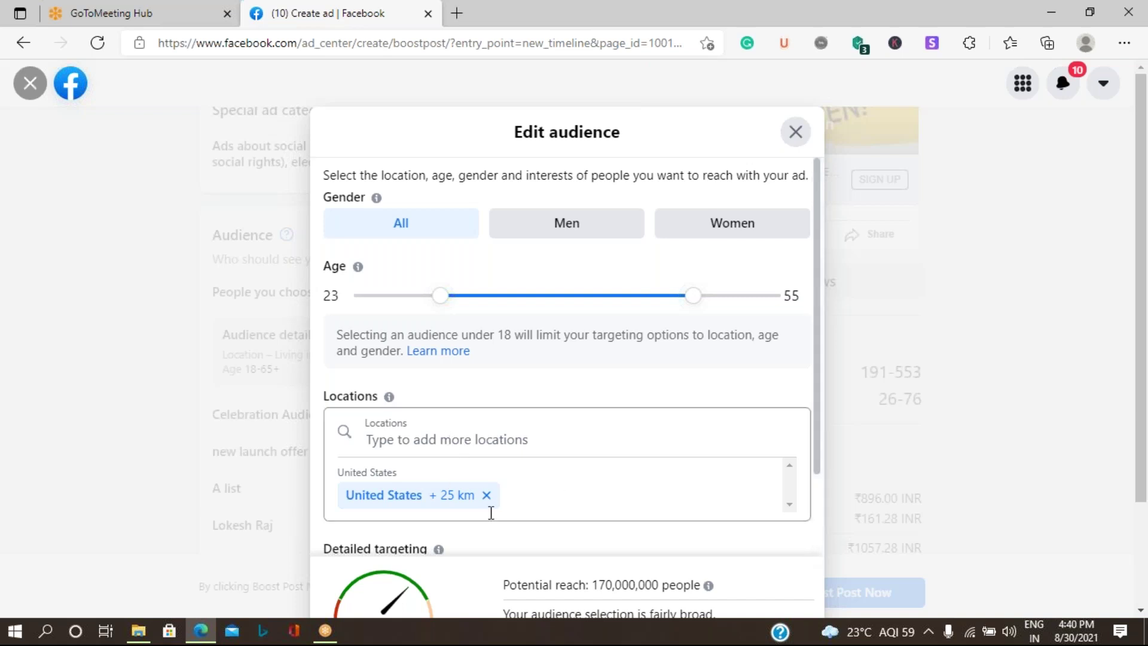
pyautogui.click(486, 495)
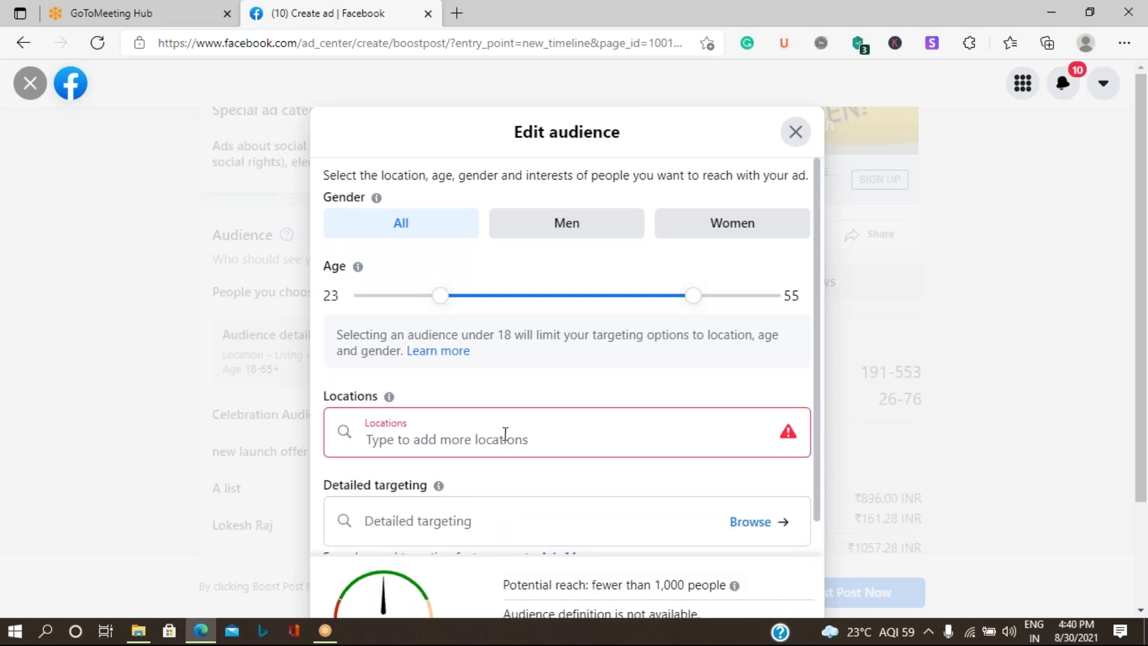
# Step: Add Karnataka, India (+25 km) as the audience location, reaching about 16,000,000 people
pyautogui.click(505, 433)
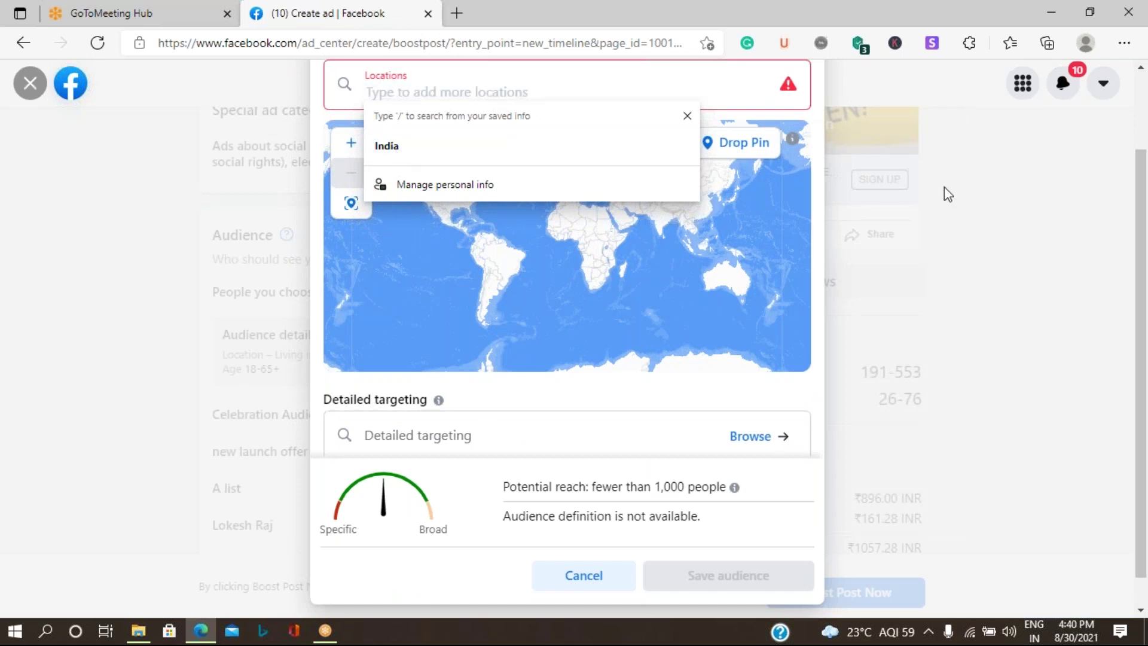
pyautogui.write('karnata')
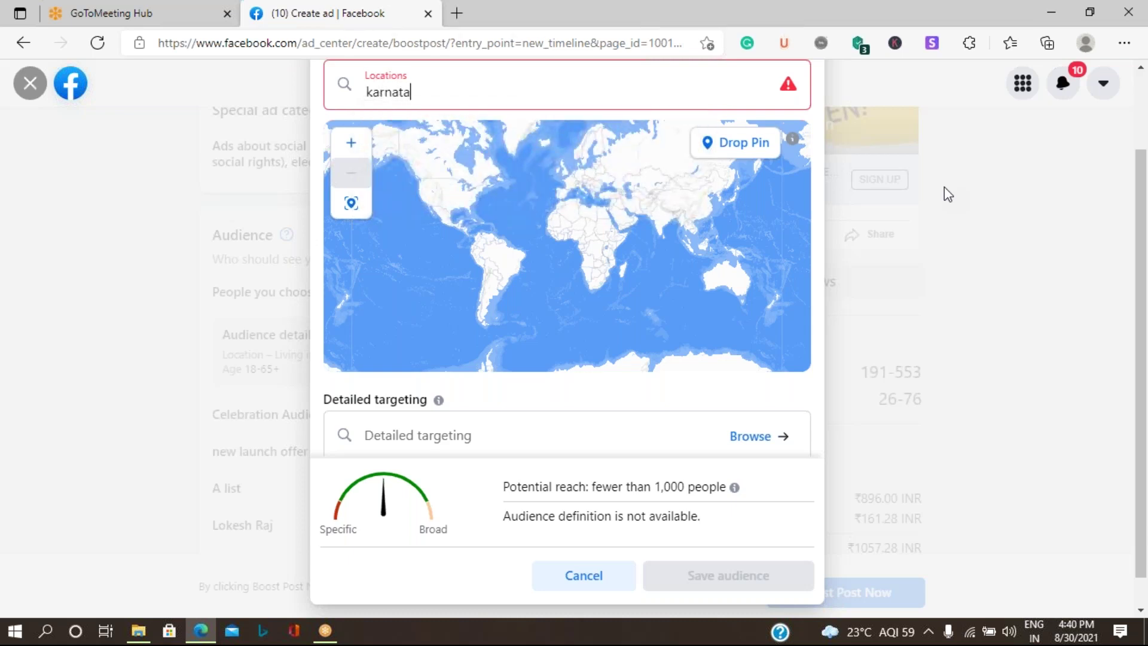
pyautogui.write('ka')
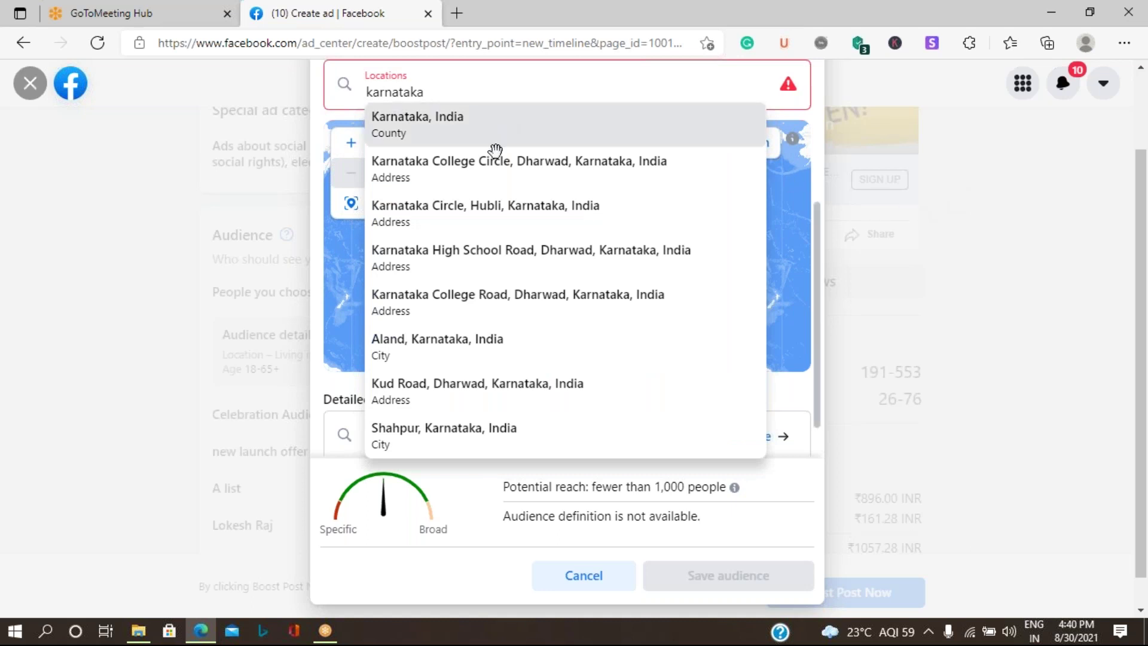
pyautogui.click(496, 136)
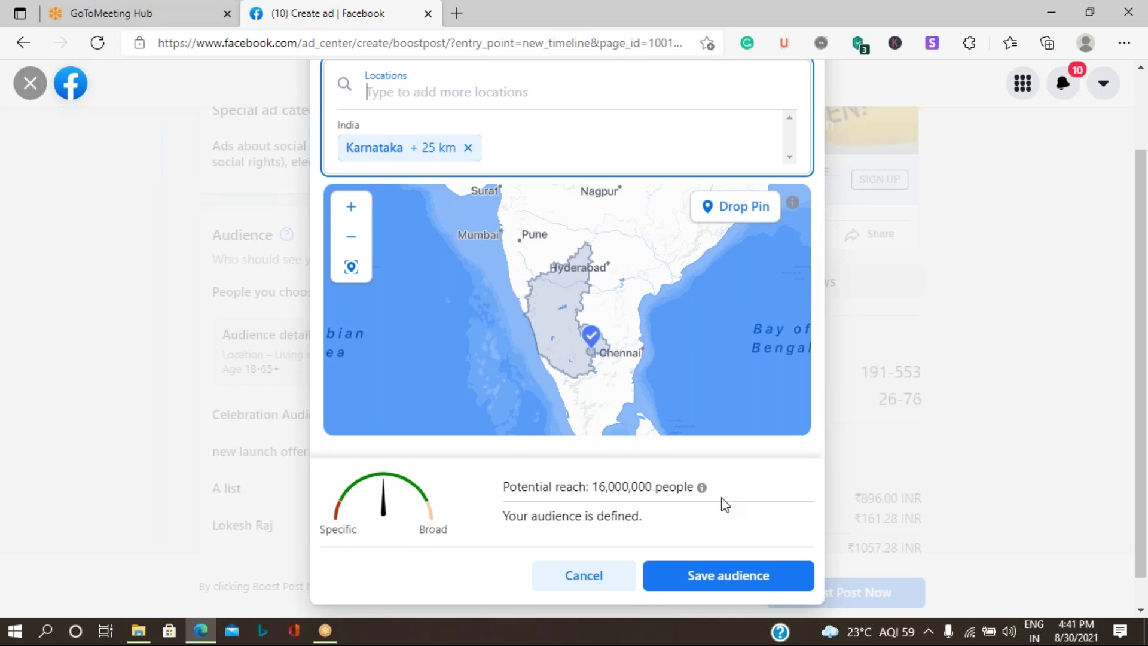
pyautogui.scroll(-1, 685, 487)
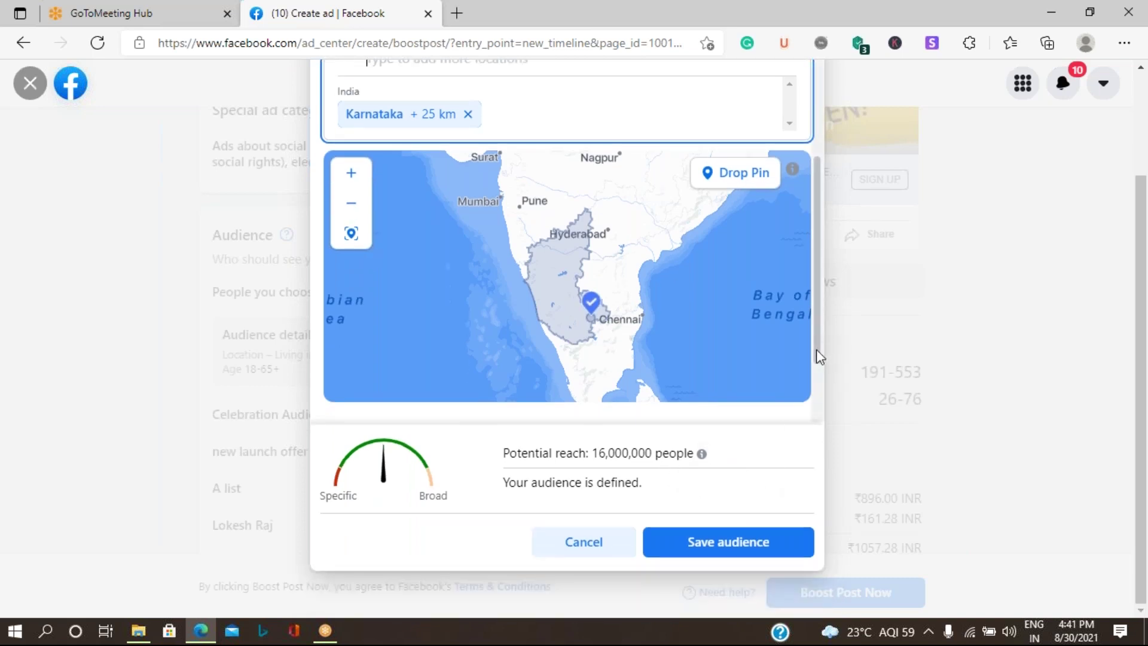
pyautogui.scroll(-3, 819, 357)
pyautogui.click(657, 360)
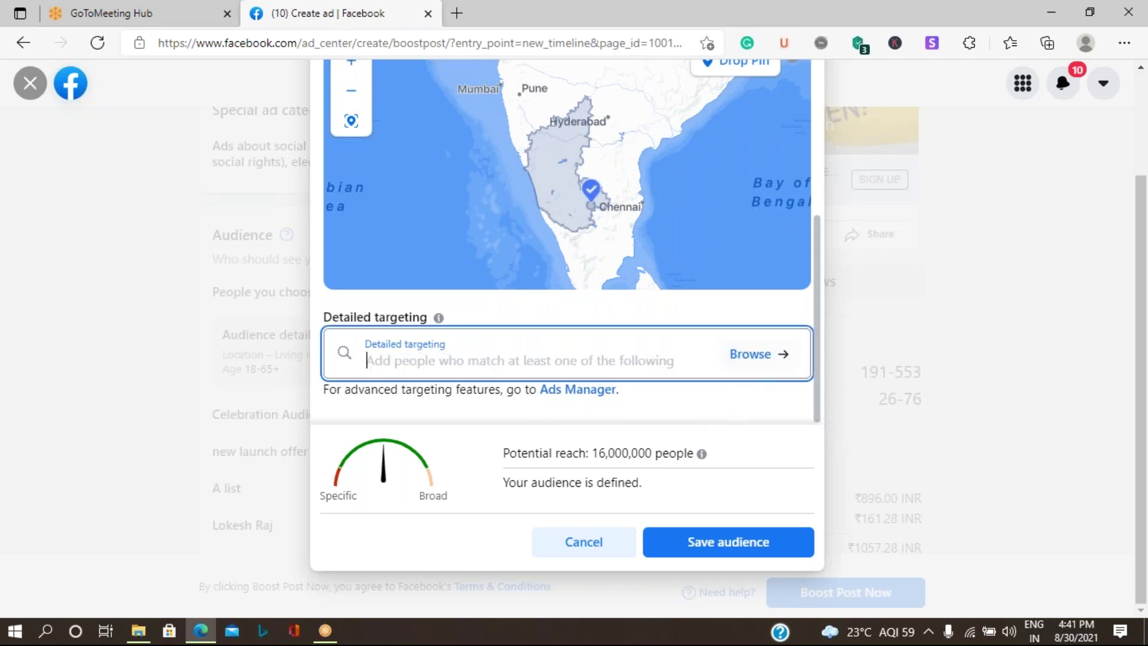
# Step: Browse Demographics in Detailed targeting, expanding Financial, Education and Education level
pyautogui.click(758, 354)
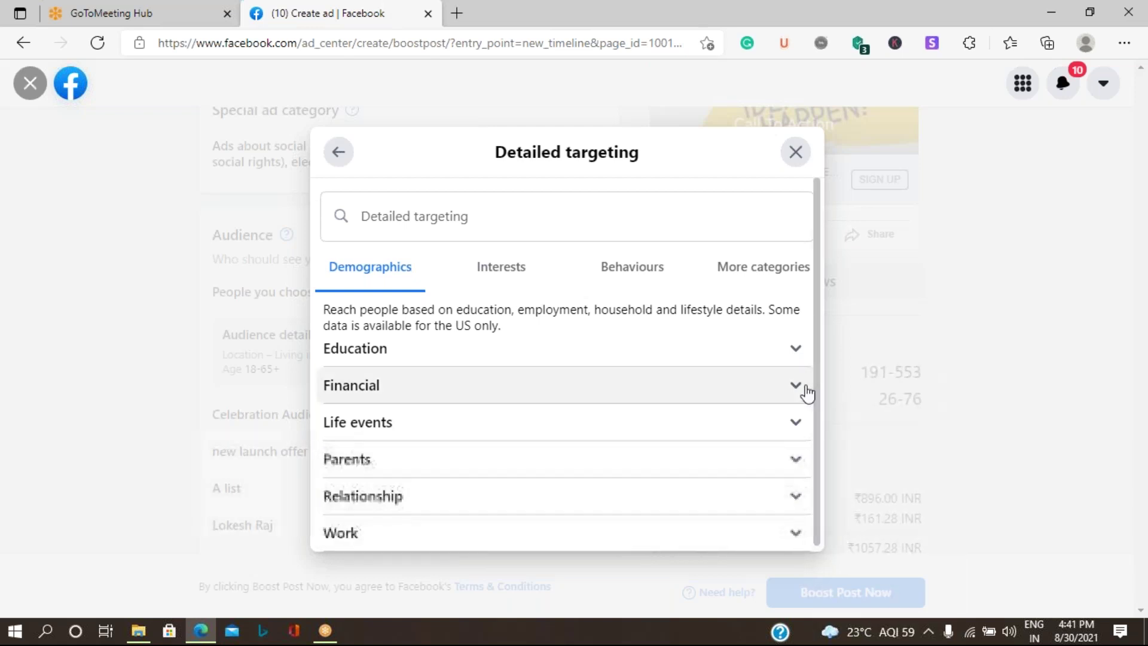
pyautogui.click(804, 392)
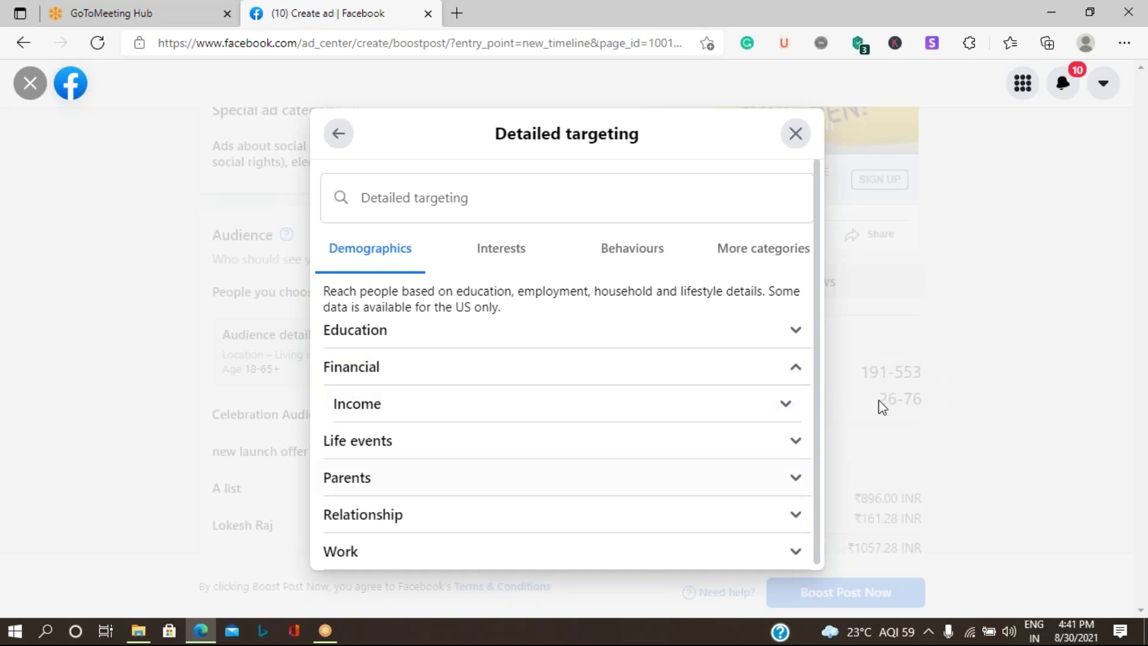
pyautogui.click(796, 330)
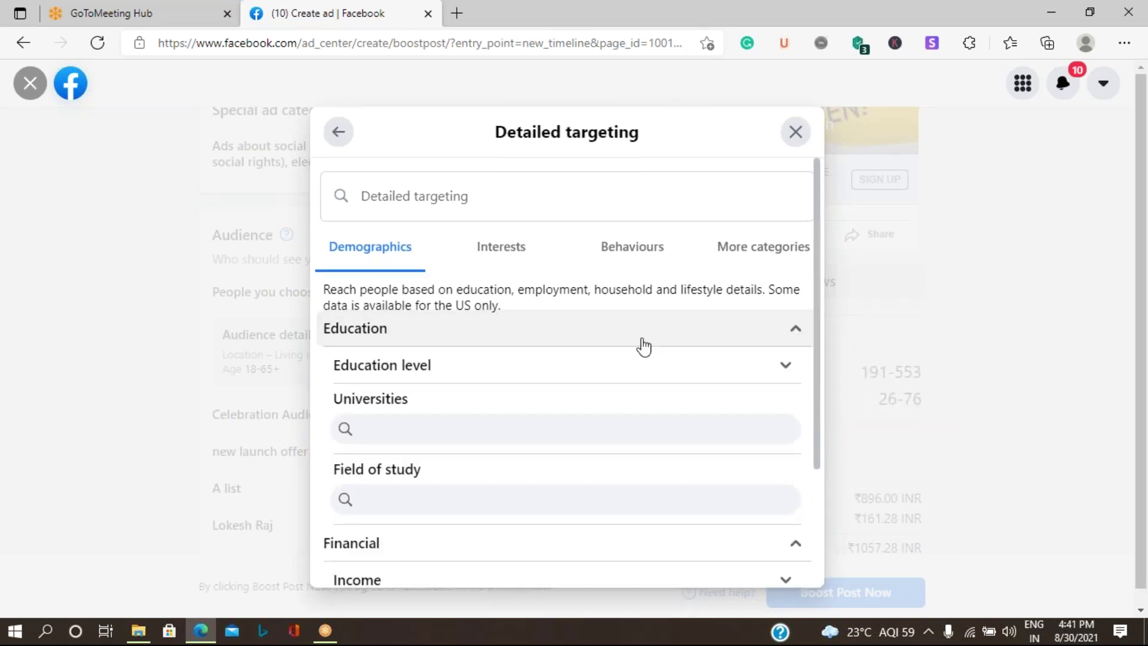
pyautogui.click(786, 370)
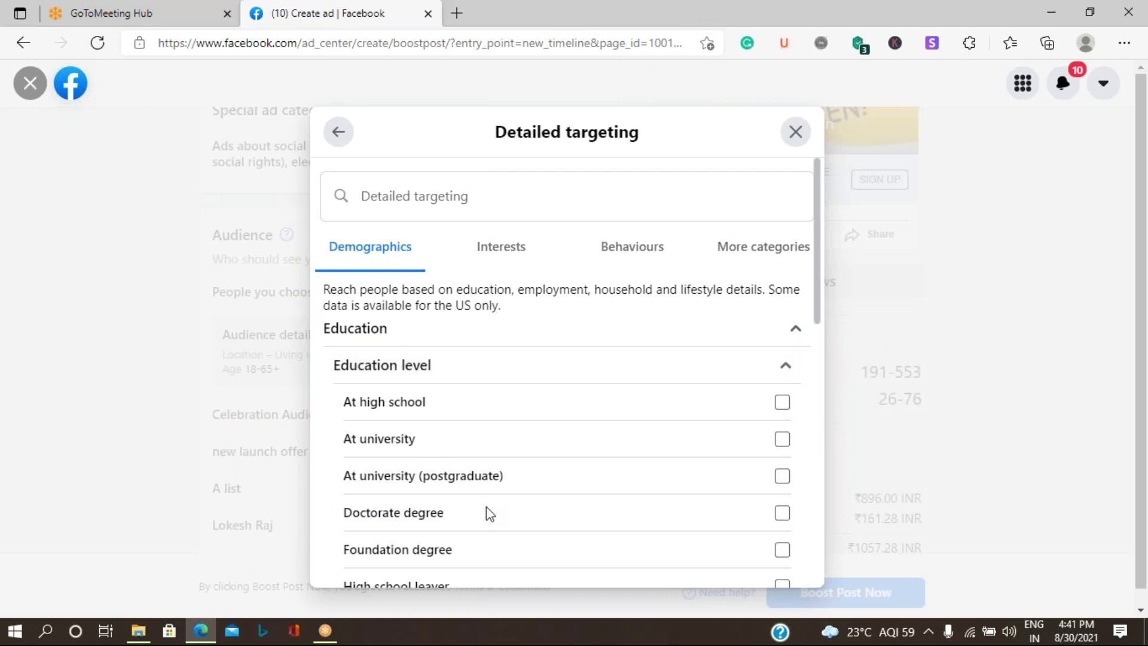
pyautogui.scroll(-3, 486, 507)
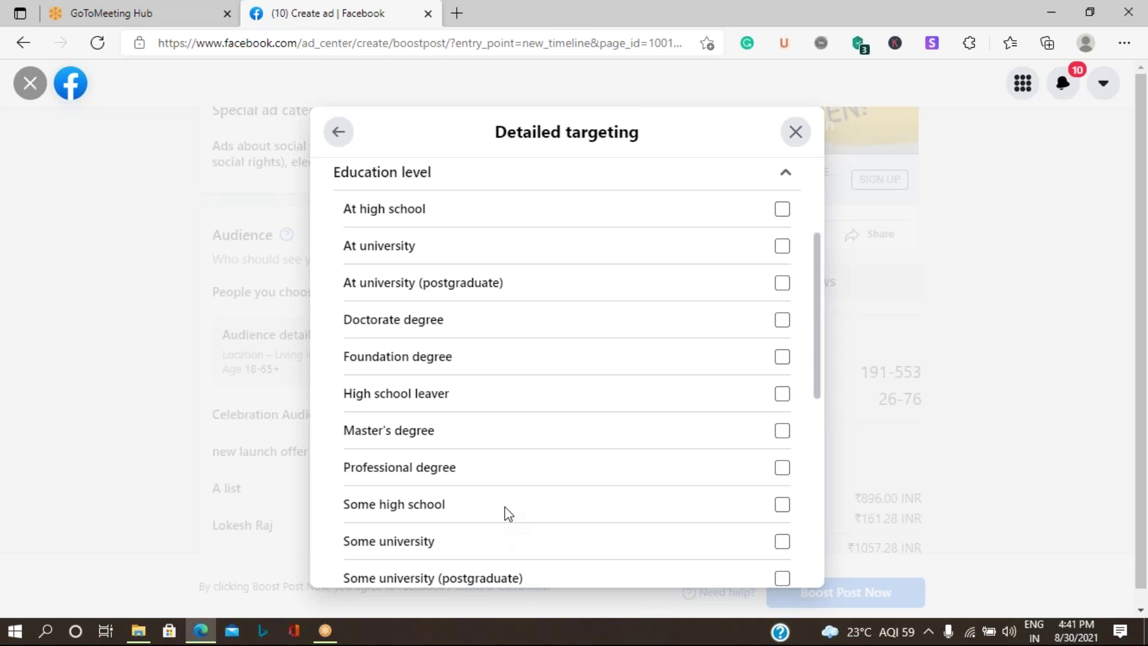
pyautogui.scroll(-2, 505, 486)
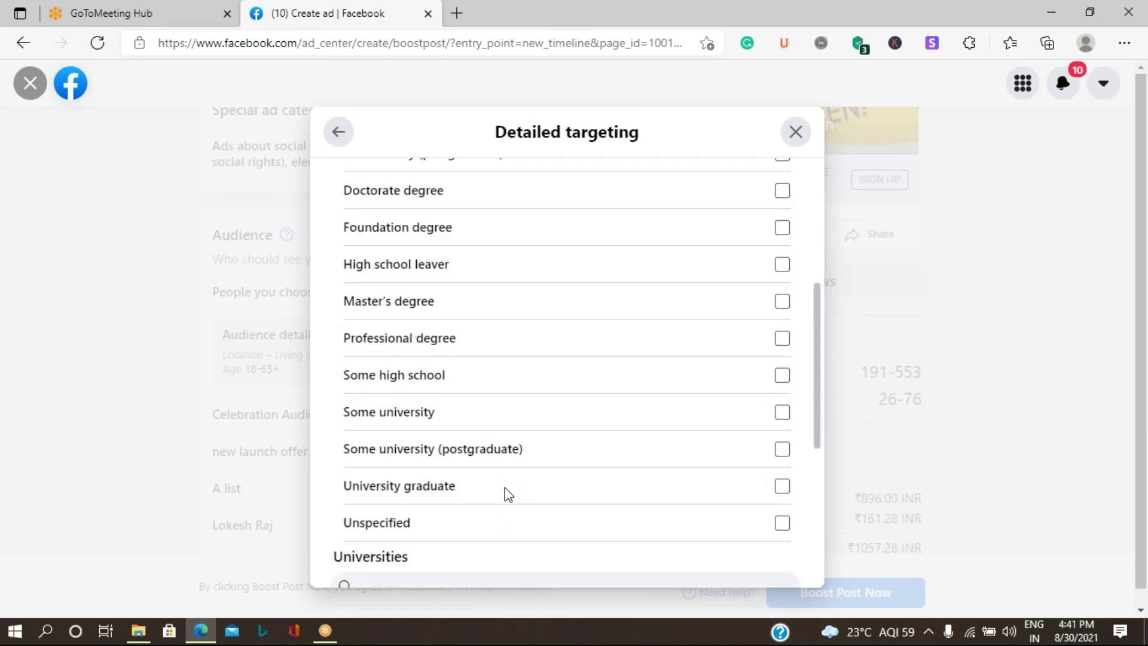
# Step: Add University graduate as a targeted education level
pyautogui.click(780, 487)
pyautogui.scroll(-3, 476, 486)
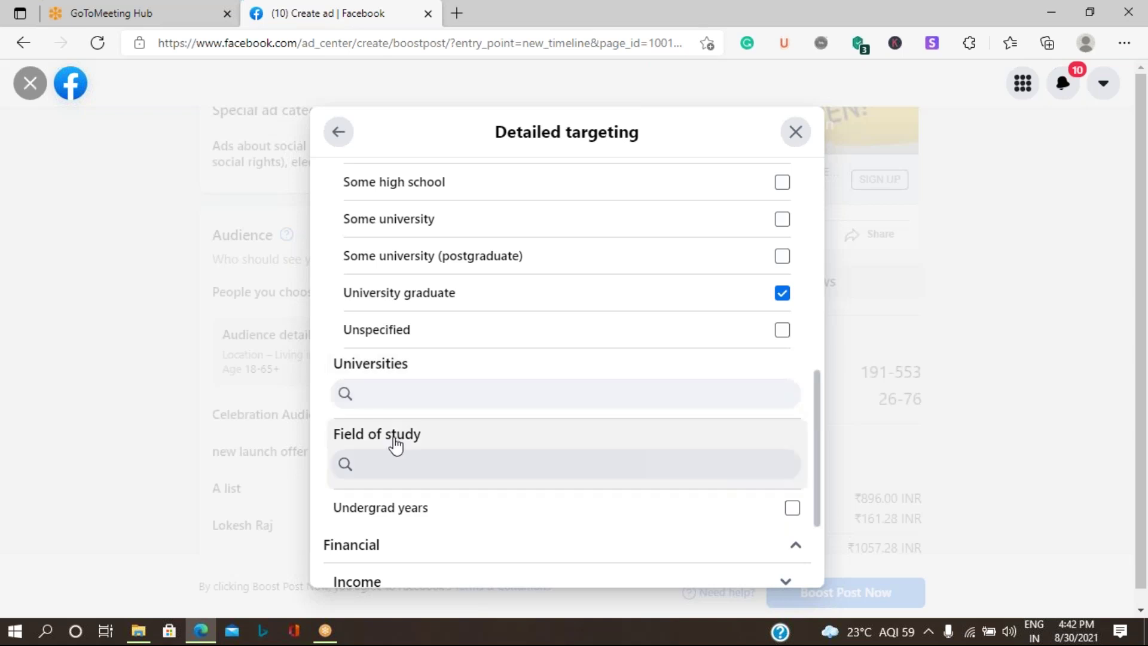
pyautogui.scroll(-1, 441, 455)
pyautogui.scroll(-2, 447, 451)
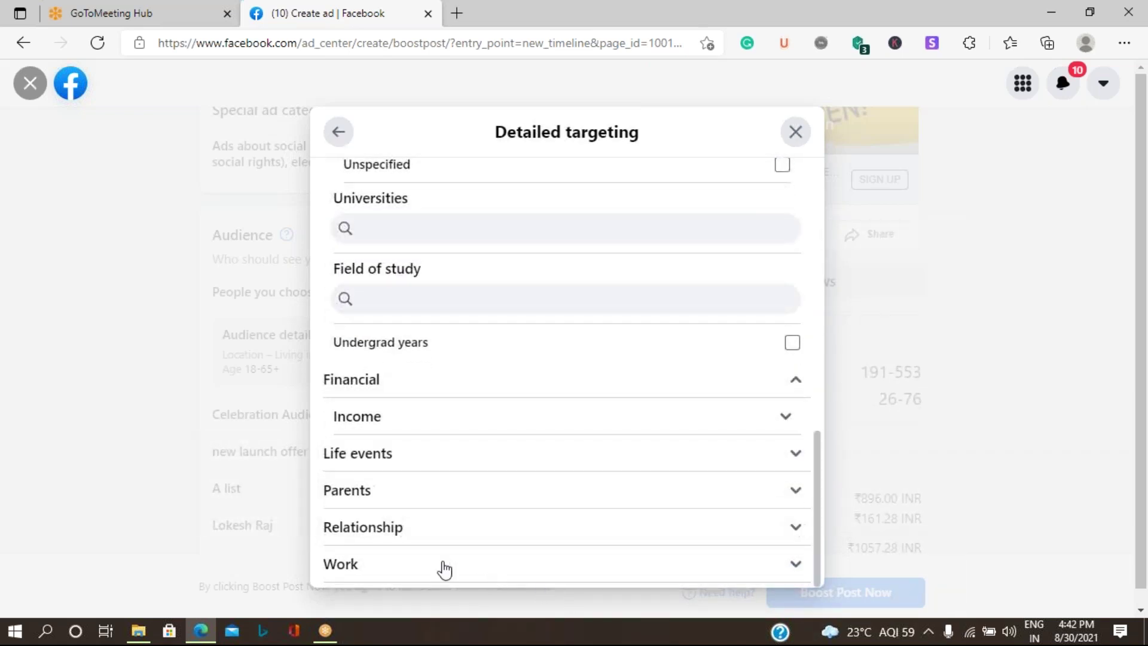
# Step: Add Business and finance from Work > Industries as a targeted demographic
pyautogui.click(705, 576)
pyautogui.scroll(-3, 714, 449)
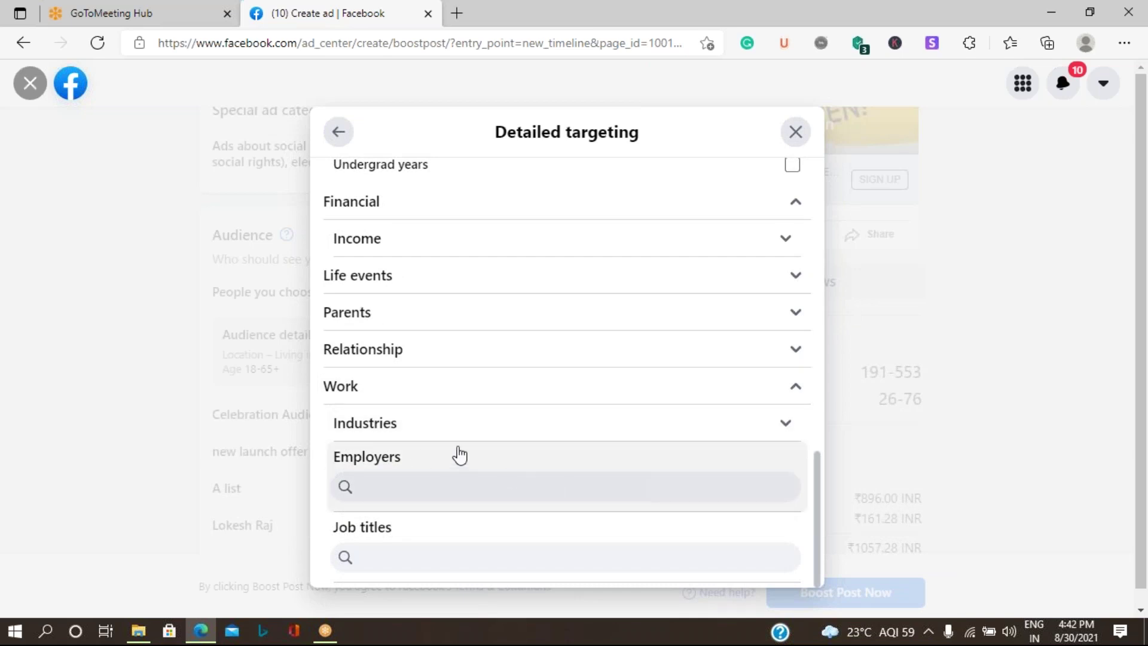
pyautogui.click(784, 427)
pyautogui.scroll(-2, 550, 484)
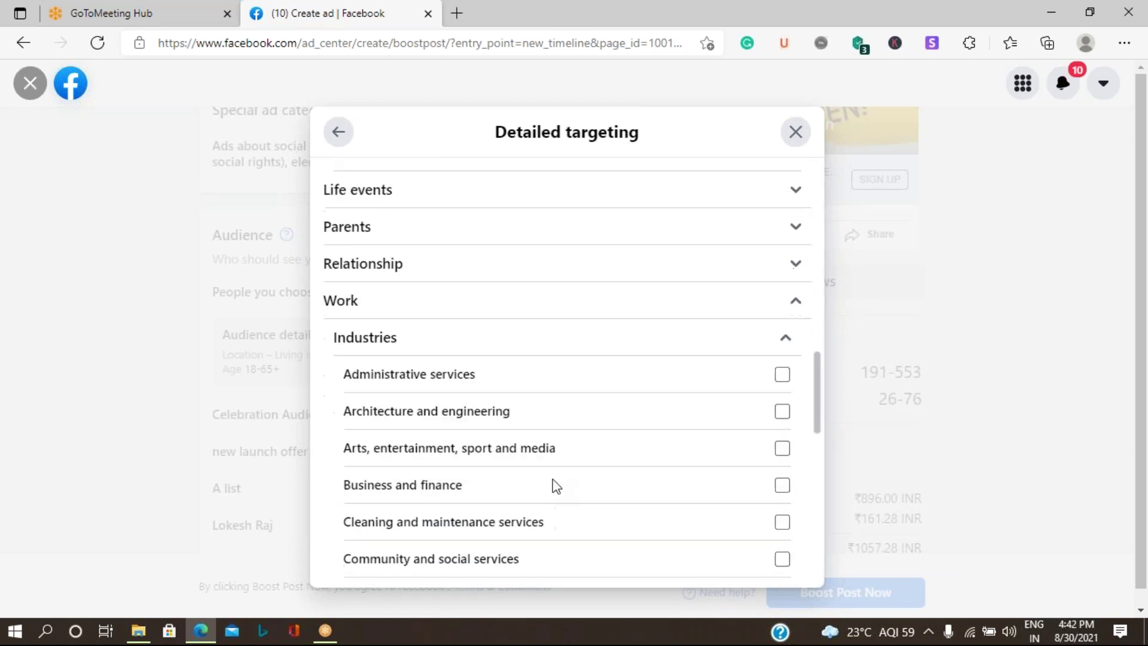
pyautogui.click(782, 442)
pyautogui.scroll(-2, 530, 458)
pyautogui.scroll(-2, 531, 458)
pyautogui.scroll(-4, 529, 478)
pyautogui.scroll(-5, 531, 478)
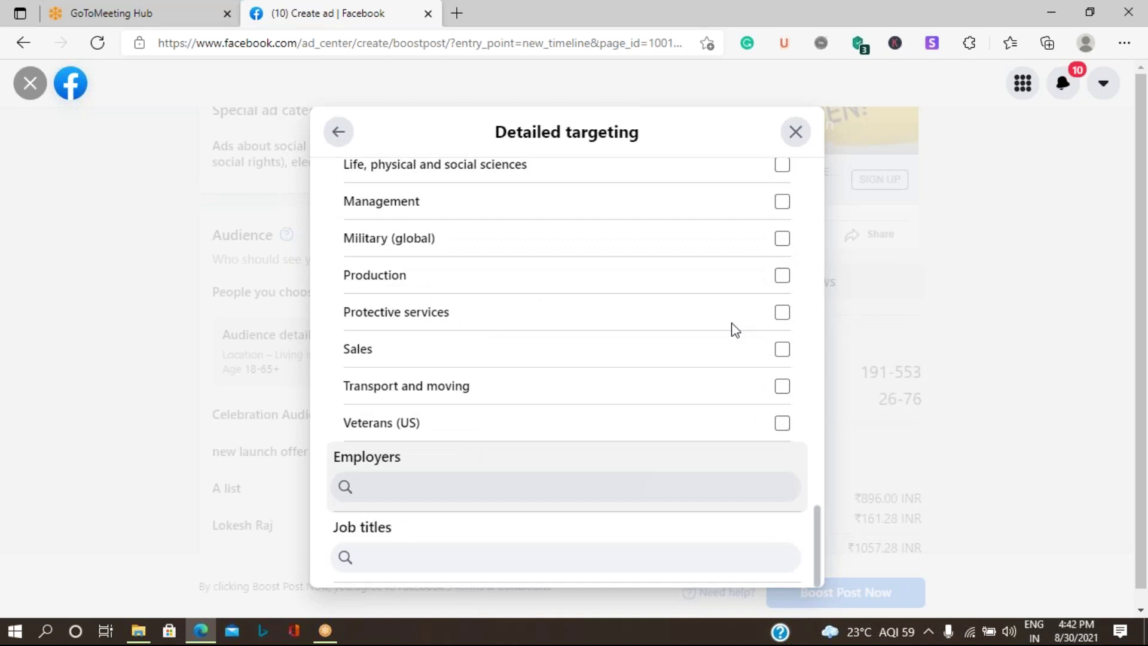
pyautogui.scroll(8, 584, 341)
pyautogui.scroll(10, 584, 341)
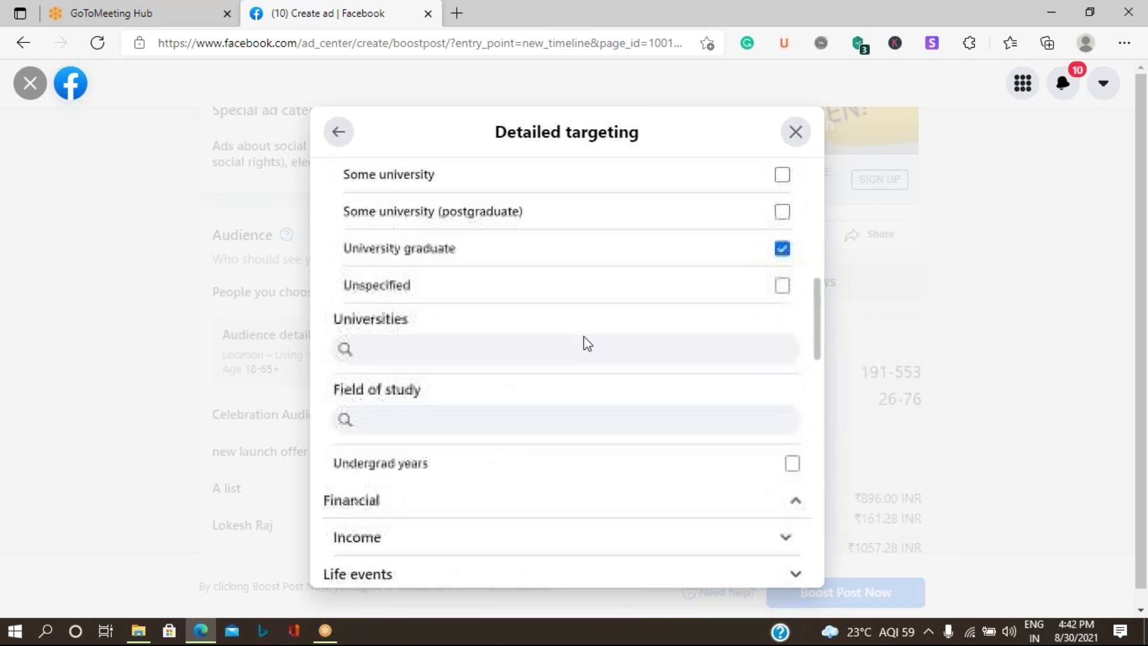
pyautogui.scroll(8, 585, 340)
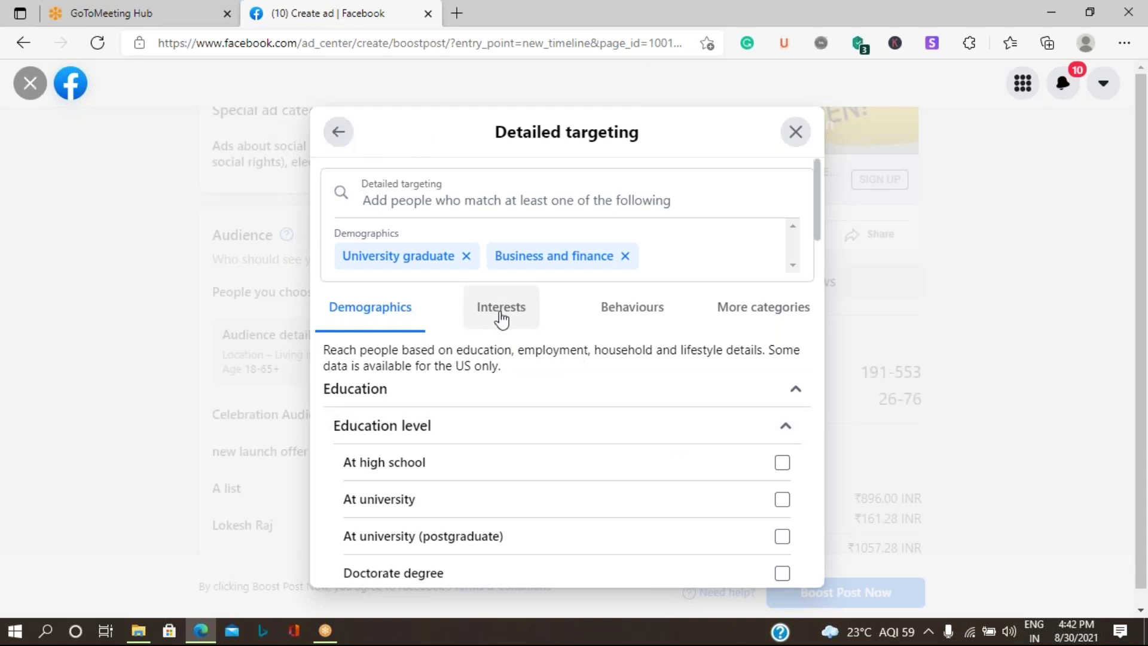
# Step: Add Advertising from Business and industry as a targeted interest
pyautogui.click(452, 321)
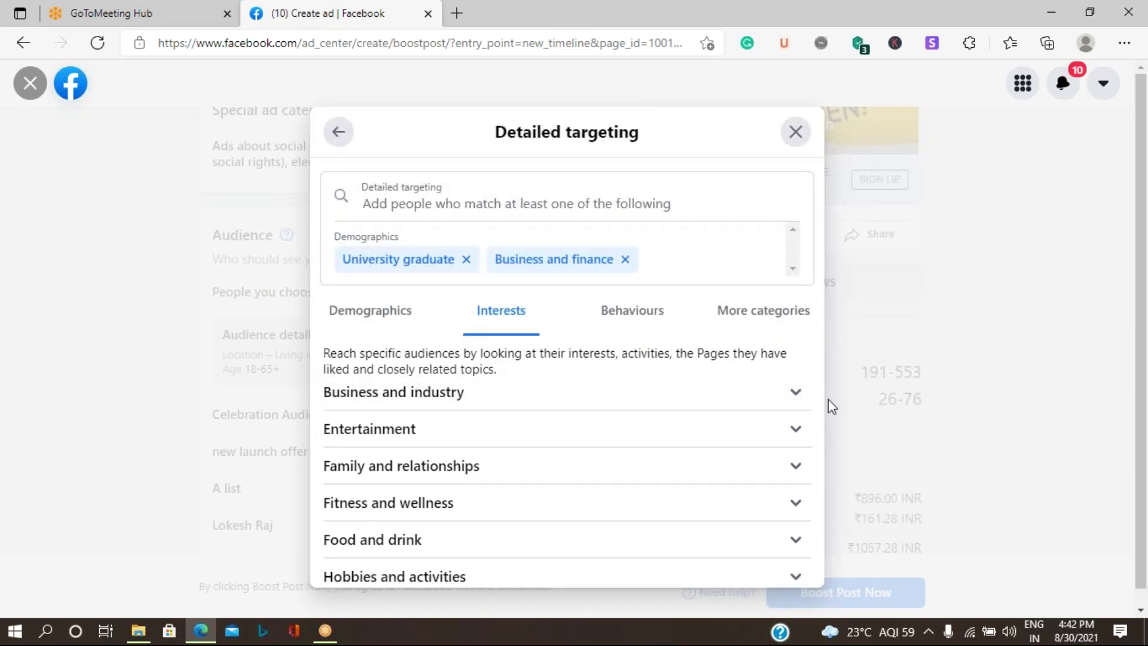
pyautogui.click(798, 399)
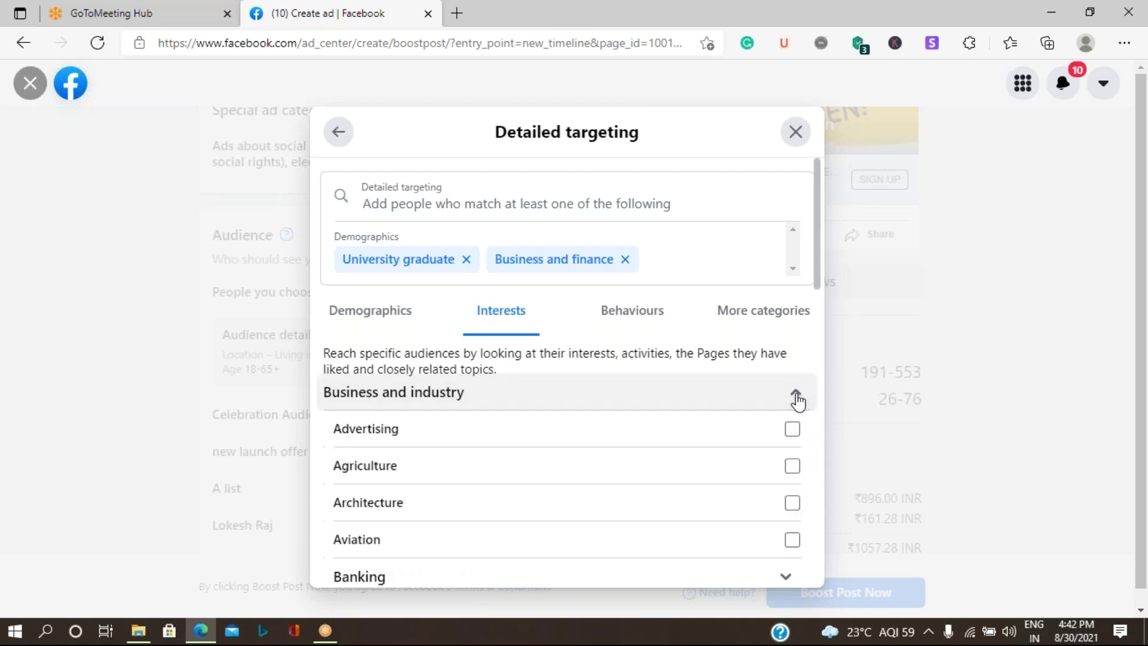
pyautogui.click(792, 428)
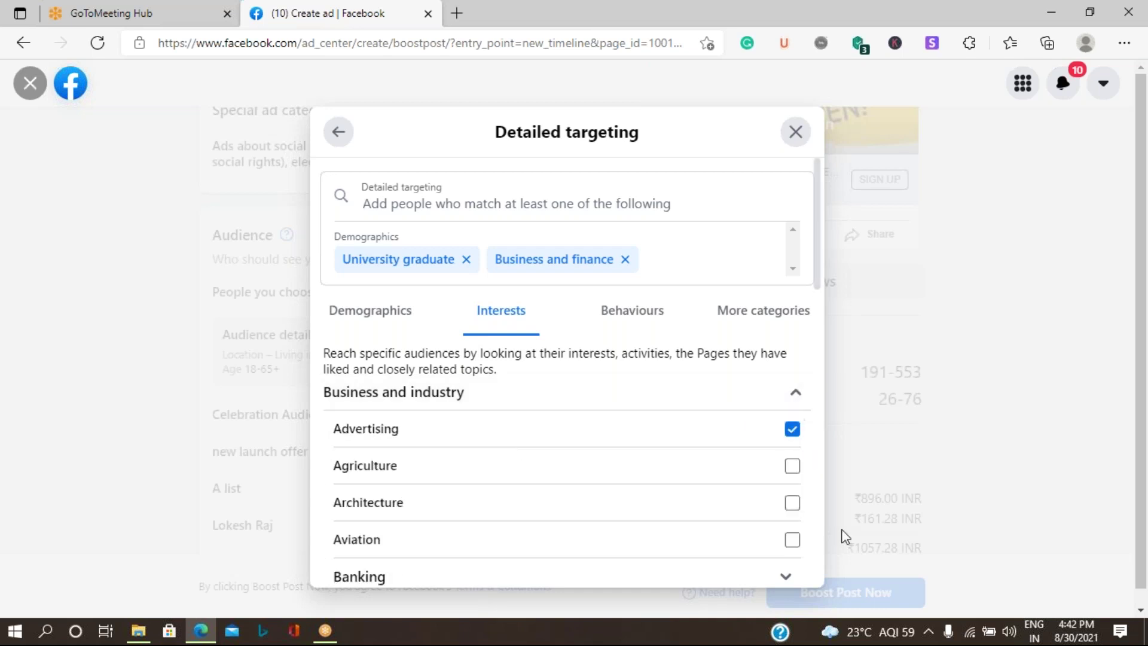
pyautogui.click(626, 380)
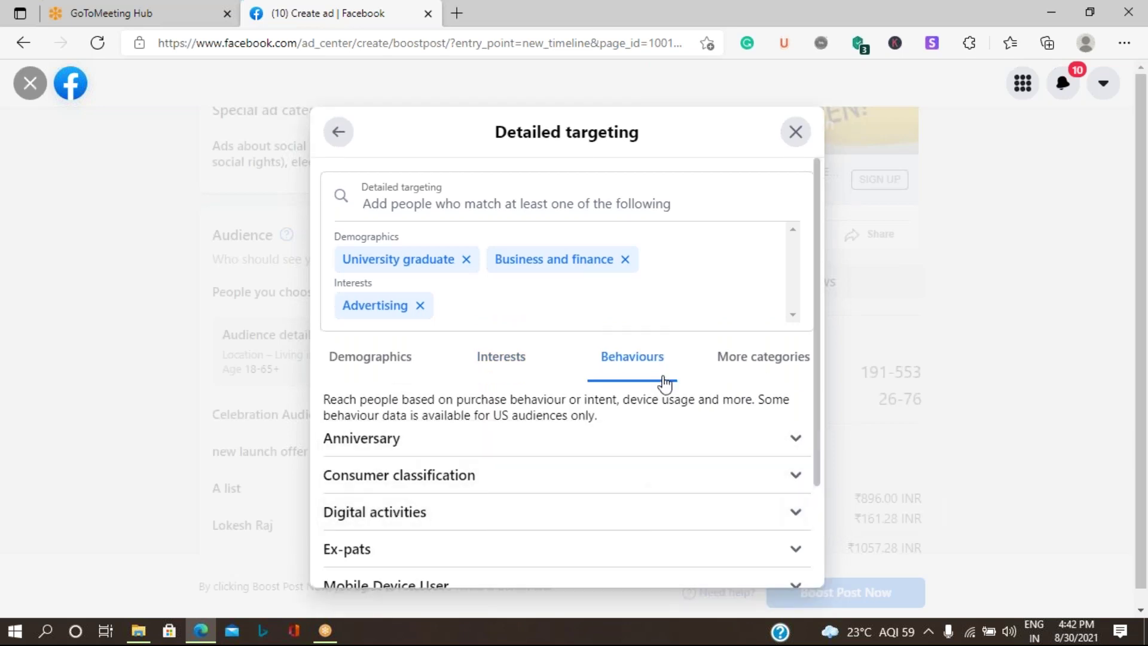
# Step: Target Chrome and Microsoft Edge users under Digital activities > Internet browser used
pyautogui.click(782, 519)
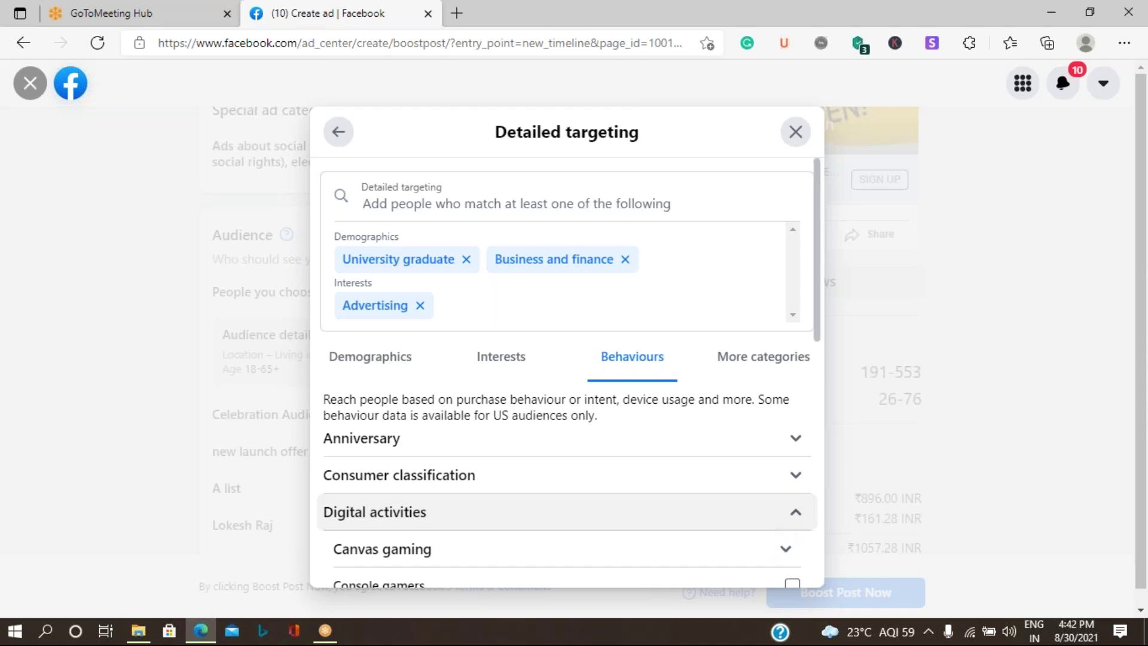
pyautogui.scroll(-3, 616, 506)
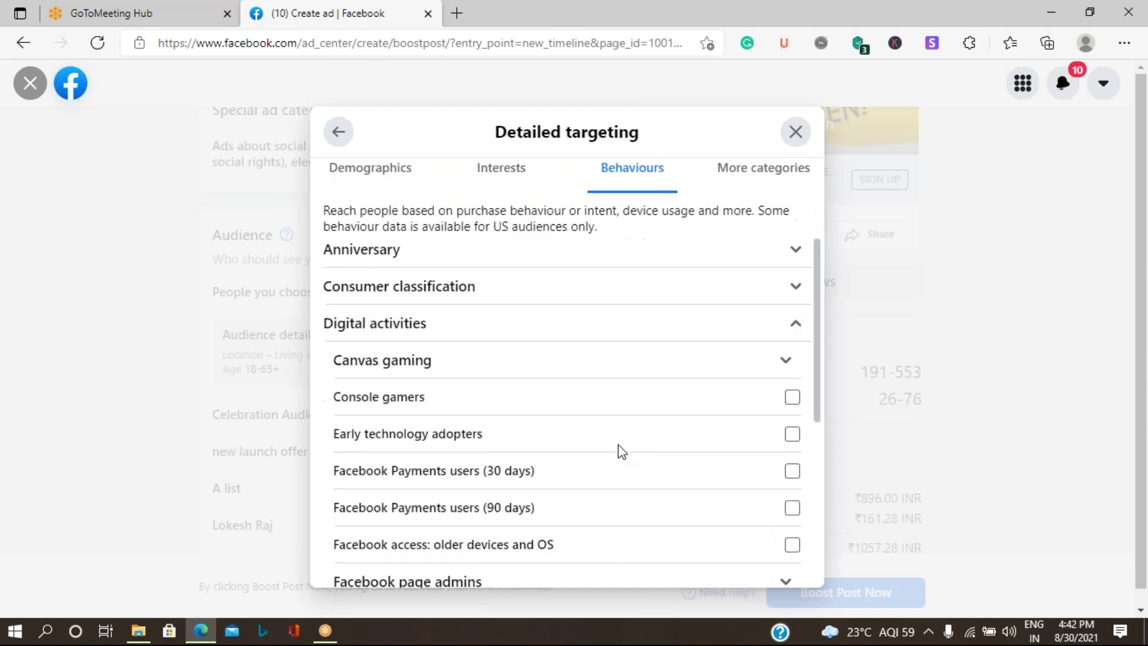
pyautogui.scroll(-3, 619, 454)
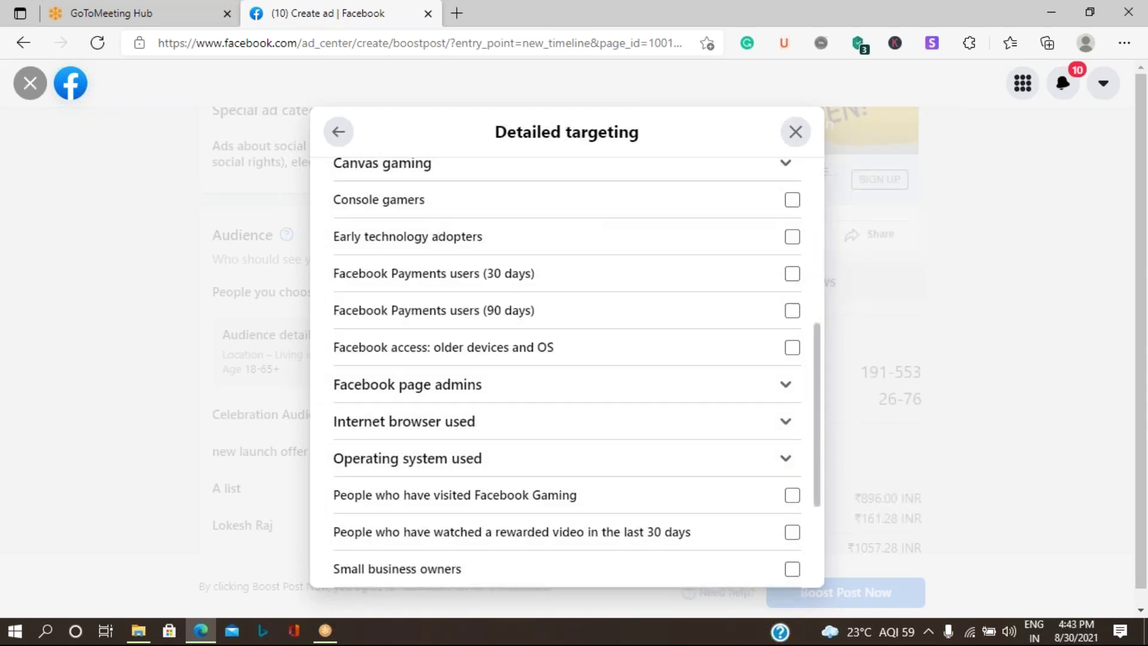
pyautogui.click(784, 422)
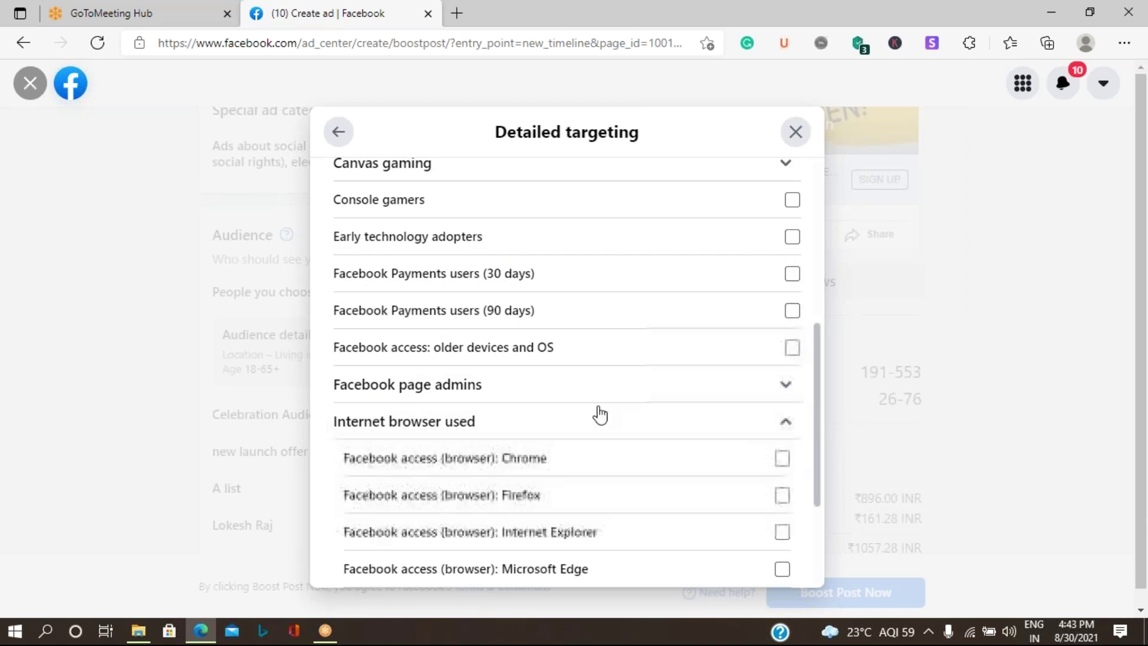
pyautogui.scroll(-3, 603, 413)
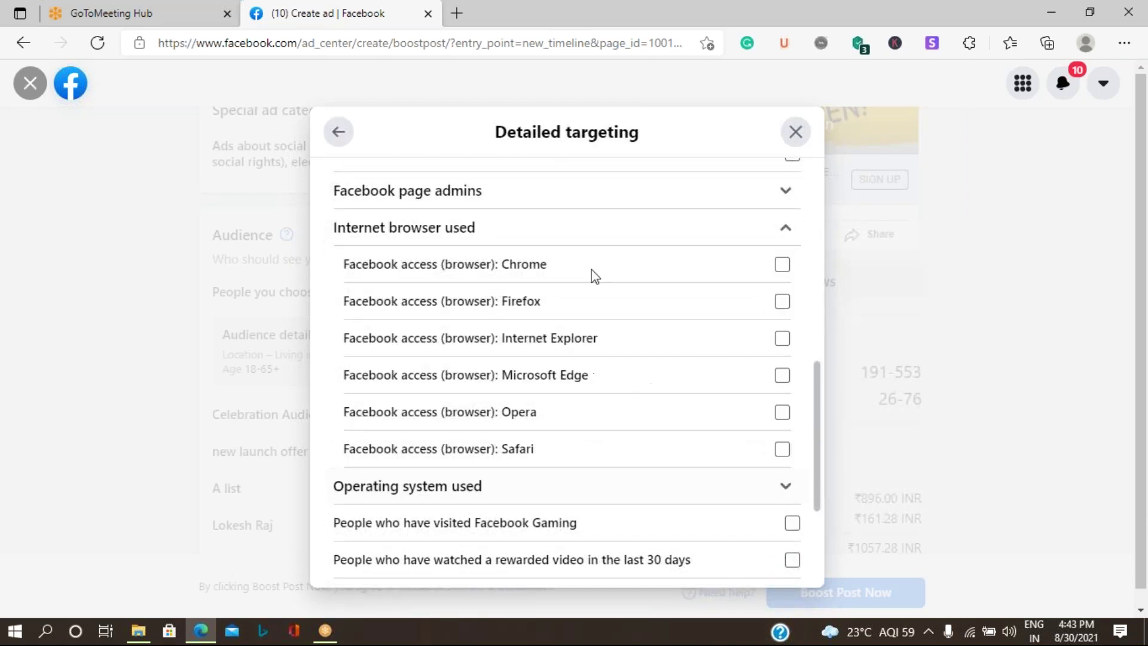
pyautogui.click(784, 266)
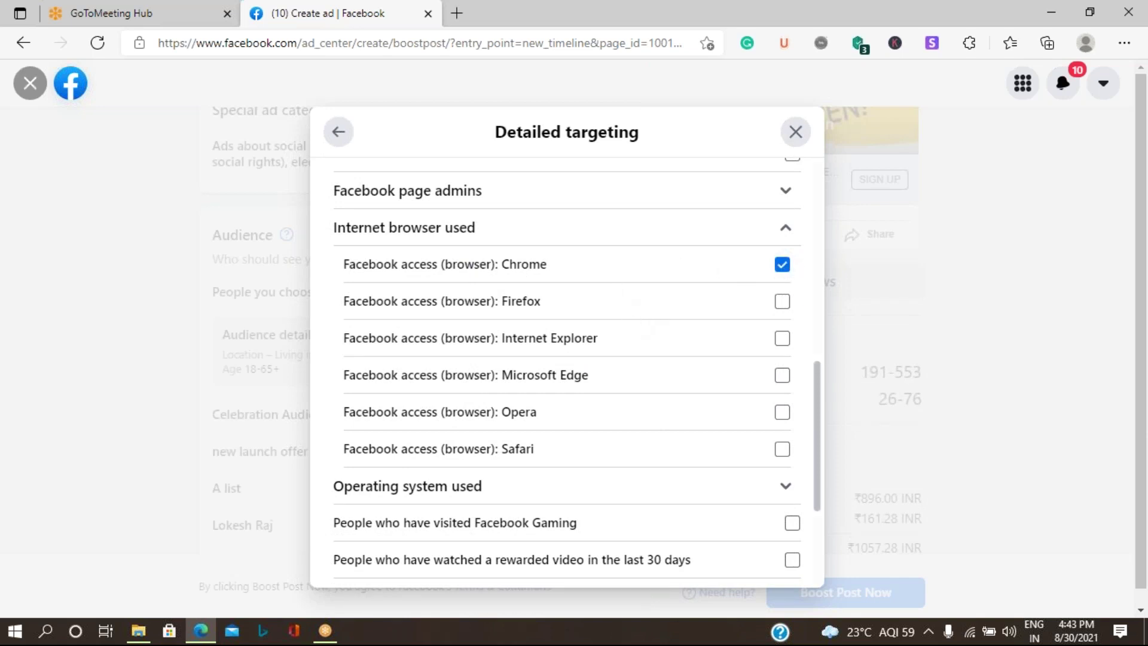
pyautogui.click(780, 376)
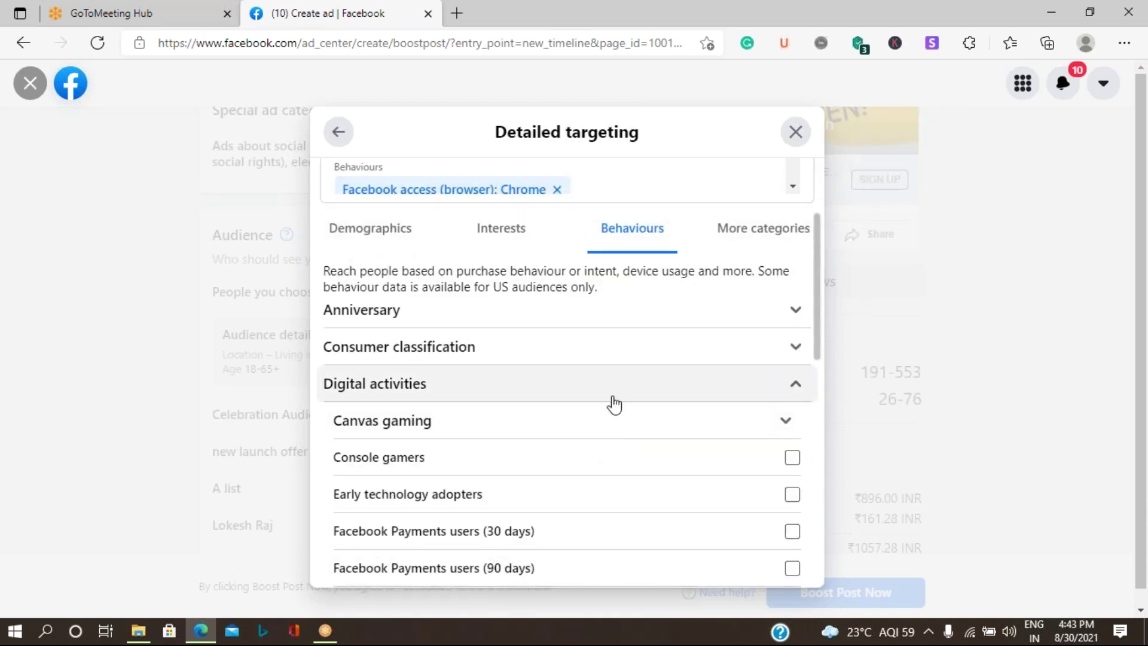
pyautogui.scroll(2, 615, 405)
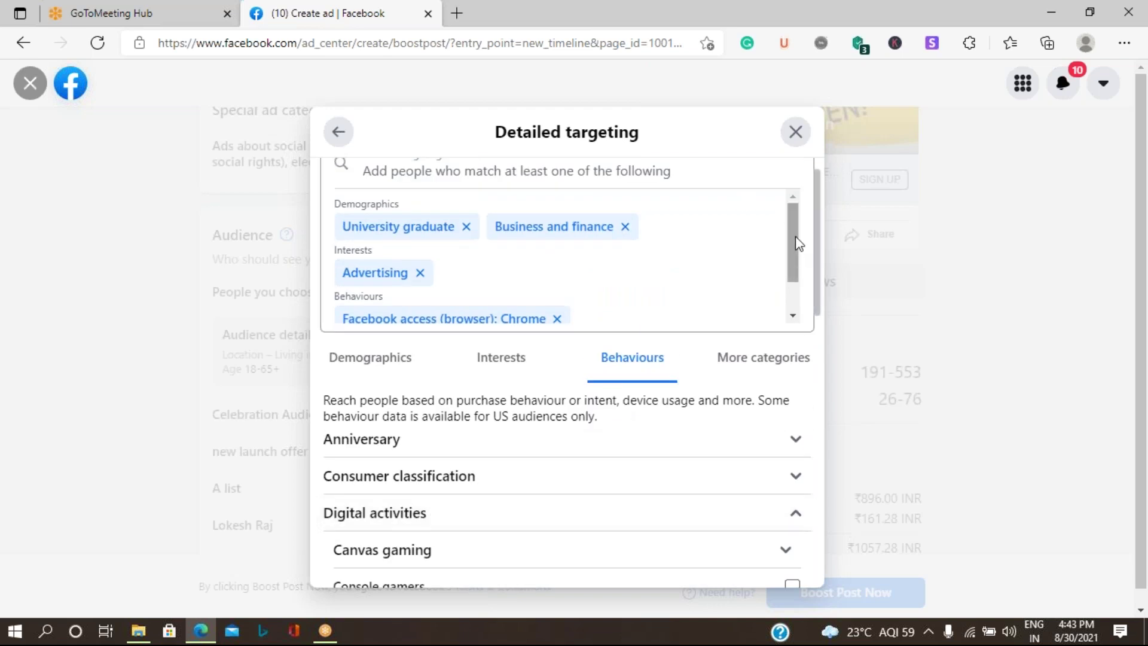
pyautogui.moveTo(795, 242); pyautogui.dragTo(794, 320)
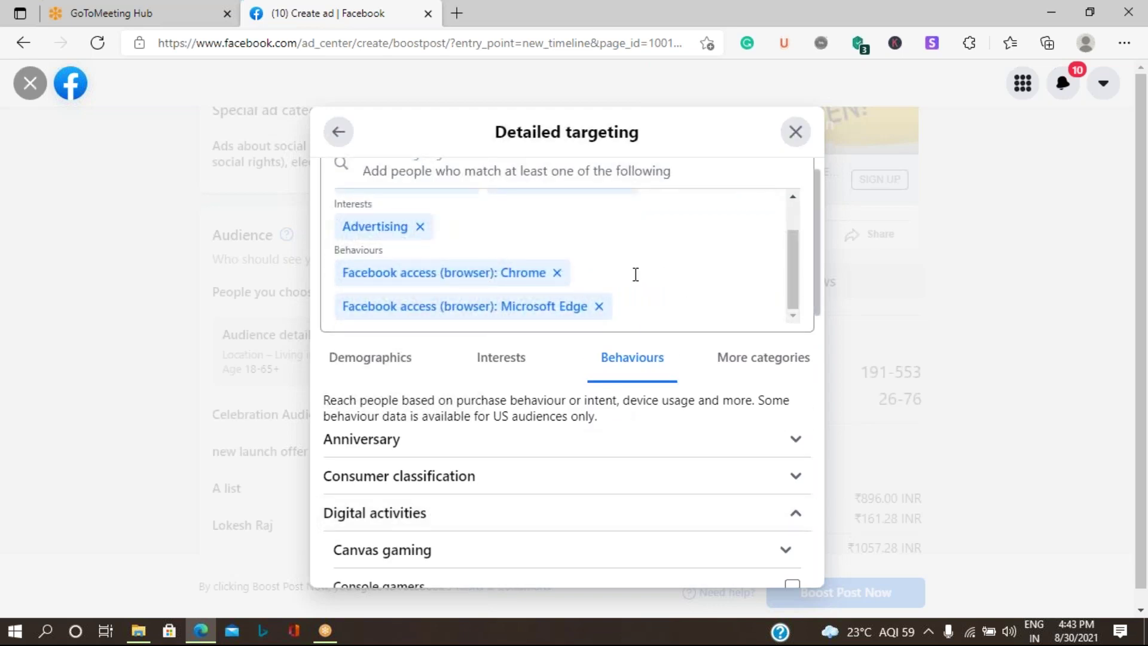
pyautogui.scroll(1, 645, 282)
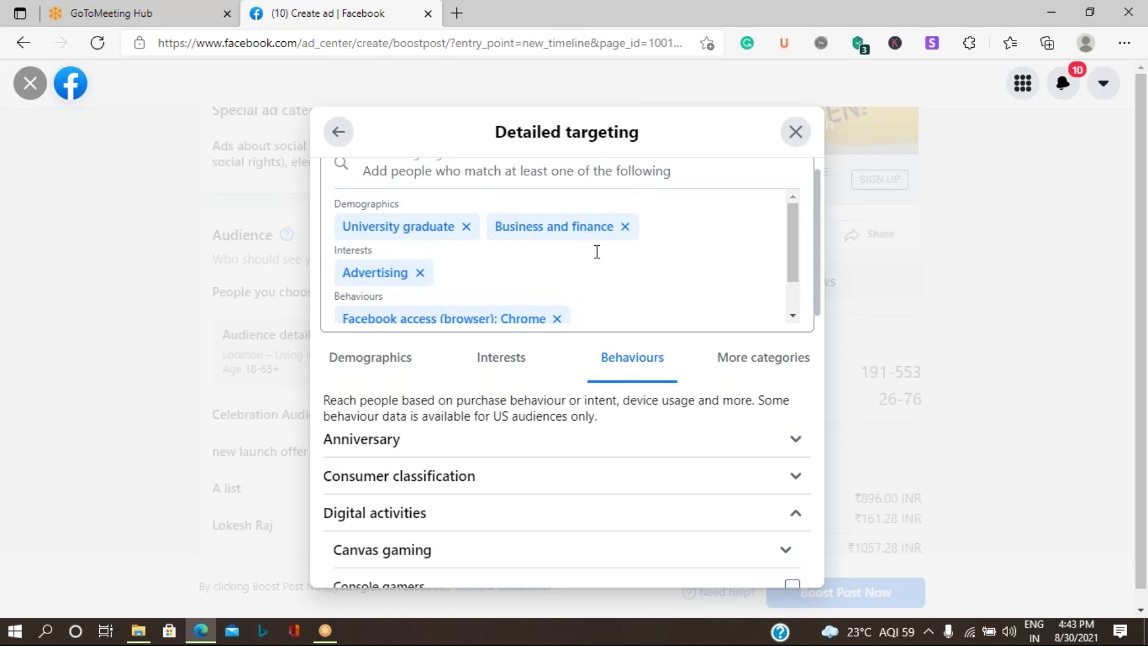
# Step: Save the audience, estimating 958–2.8K people reached and 46–133 link clicks daily
pyautogui.click(339, 133)
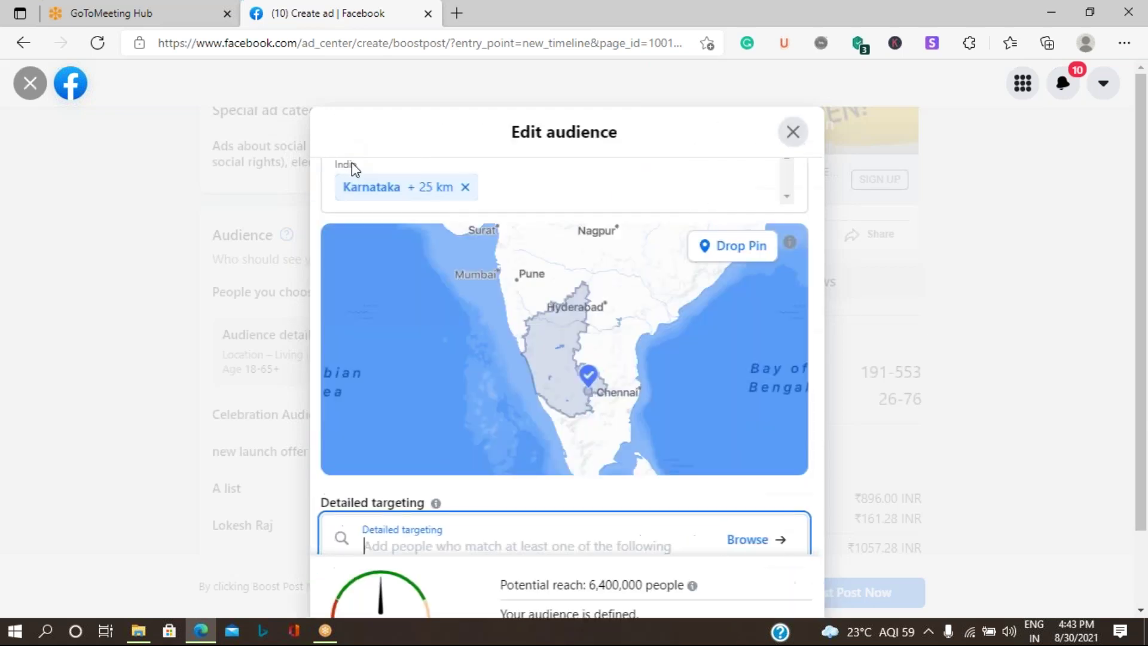
pyautogui.scroll(-1, 598, 479)
pyautogui.scroll(-2, 523, 420)
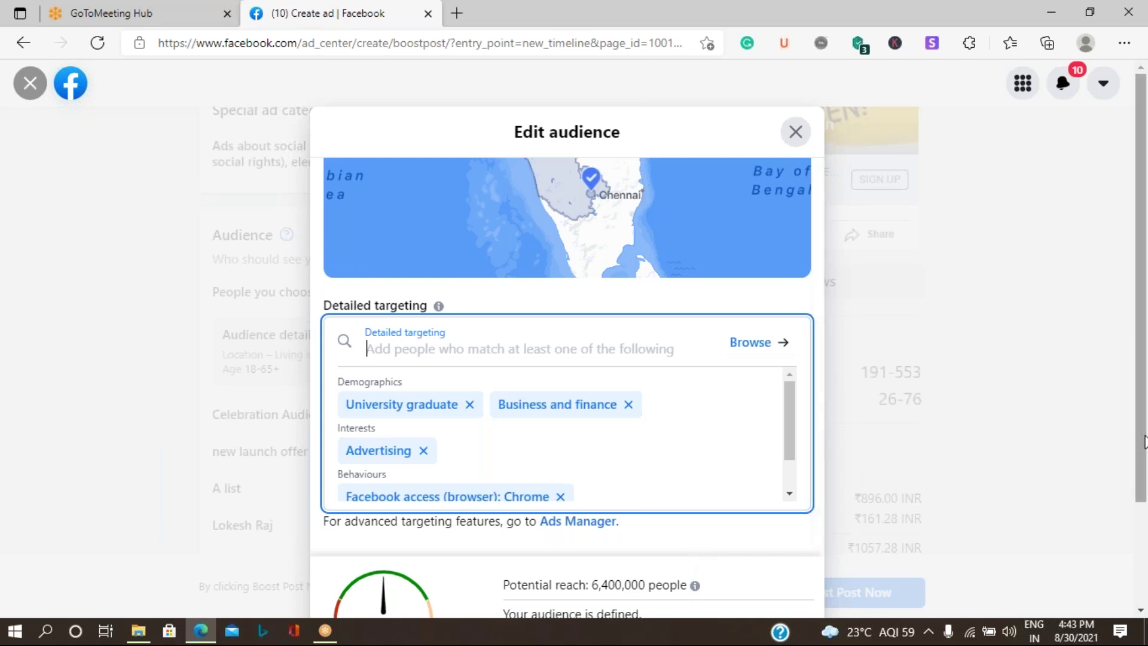
pyautogui.scroll(-2, 1134, 443)
pyautogui.click(763, 547)
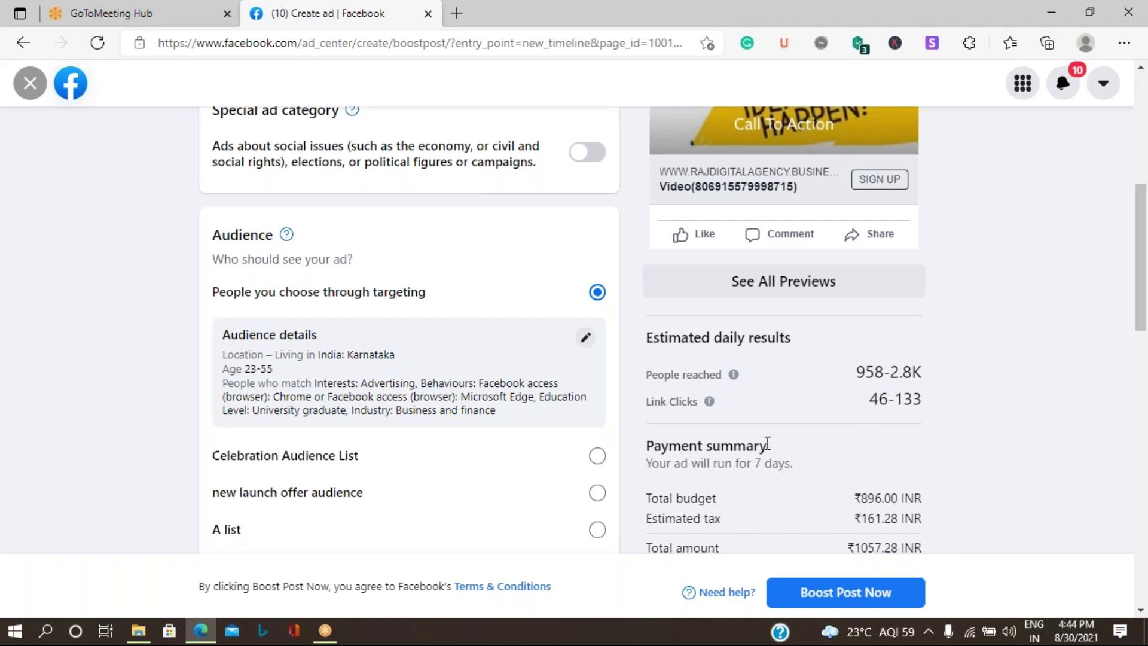
pyautogui.scroll(-3, 895, 440)
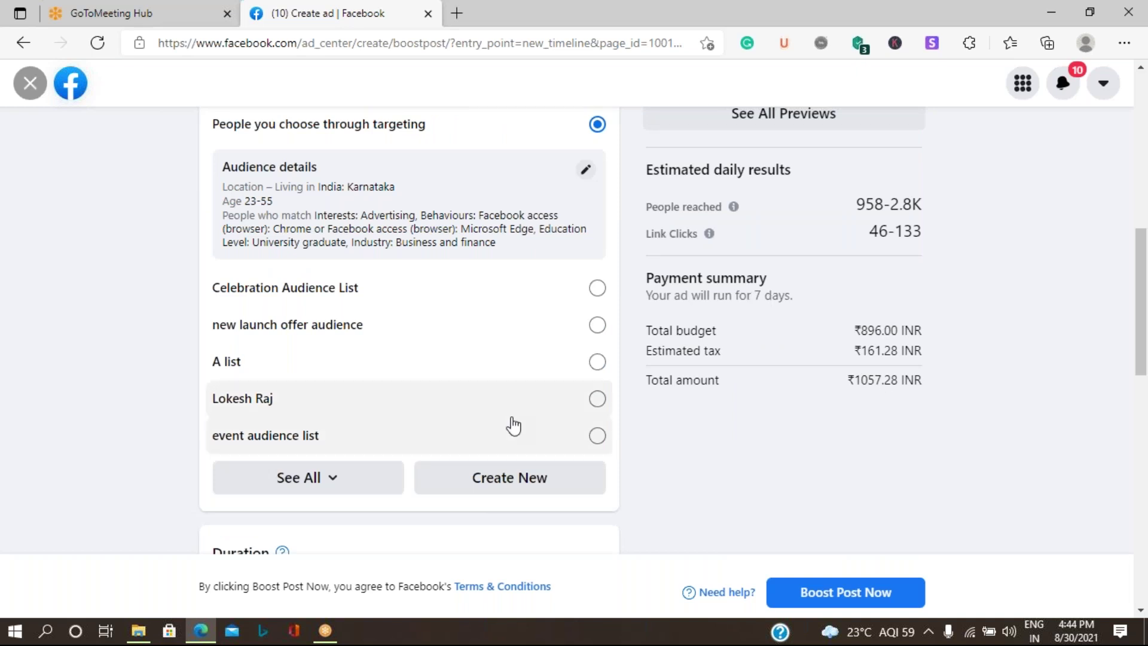
pyautogui.scroll(-1, 460, 398)
pyautogui.scroll(-6, 460, 398)
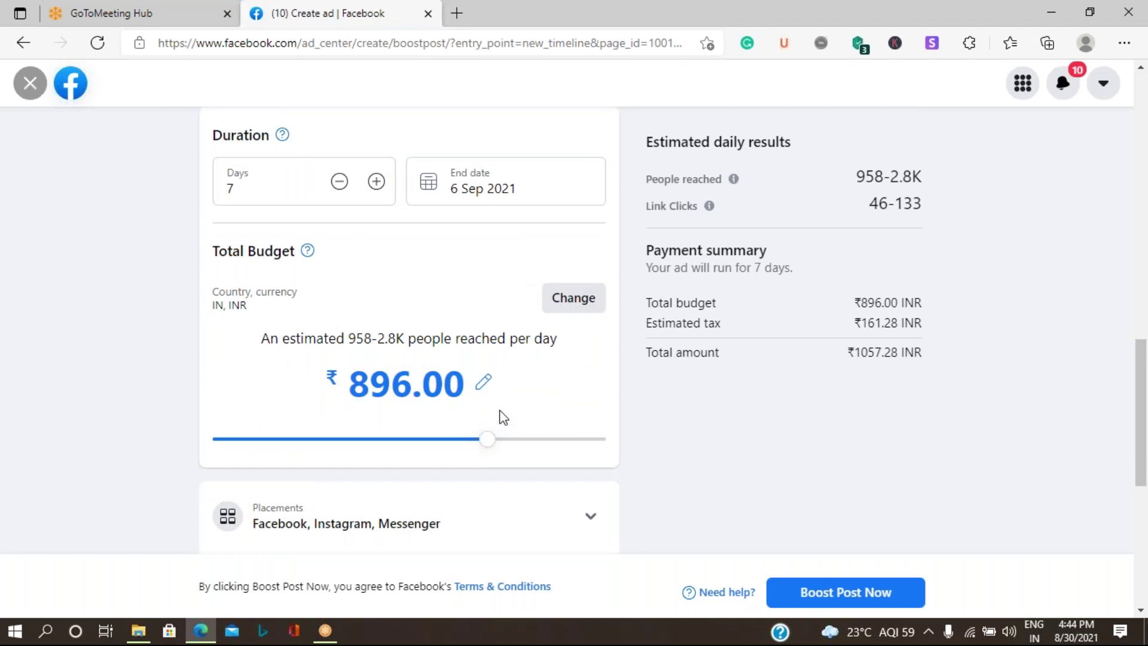
pyautogui.scroll(-3, 504, 397)
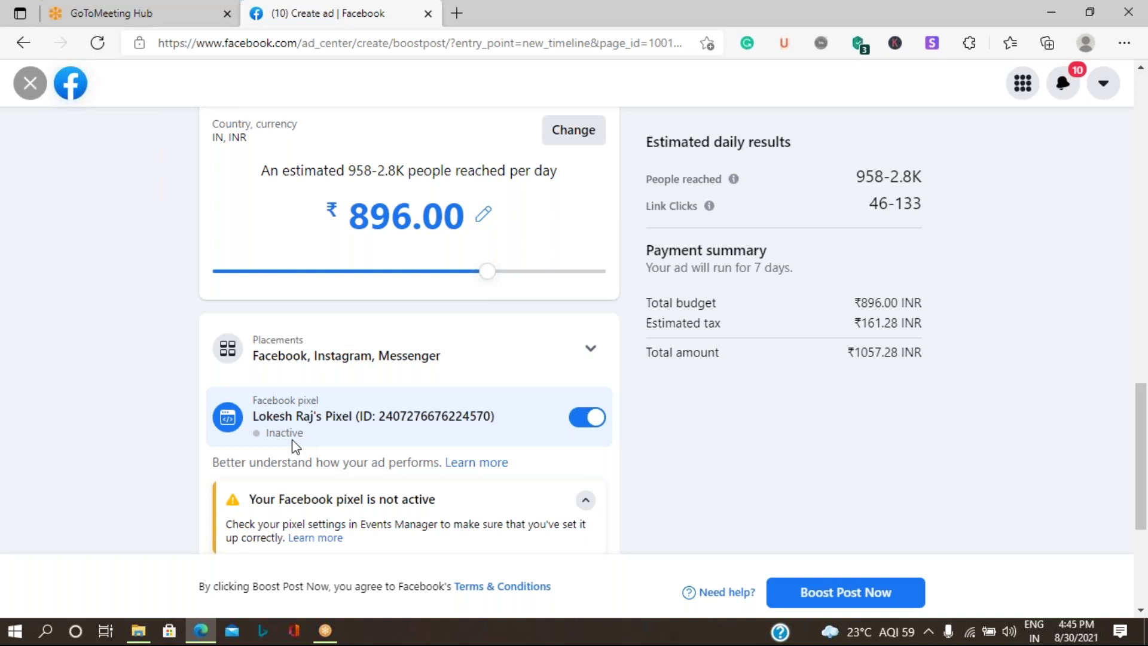
pyautogui.scroll(-5, 293, 445)
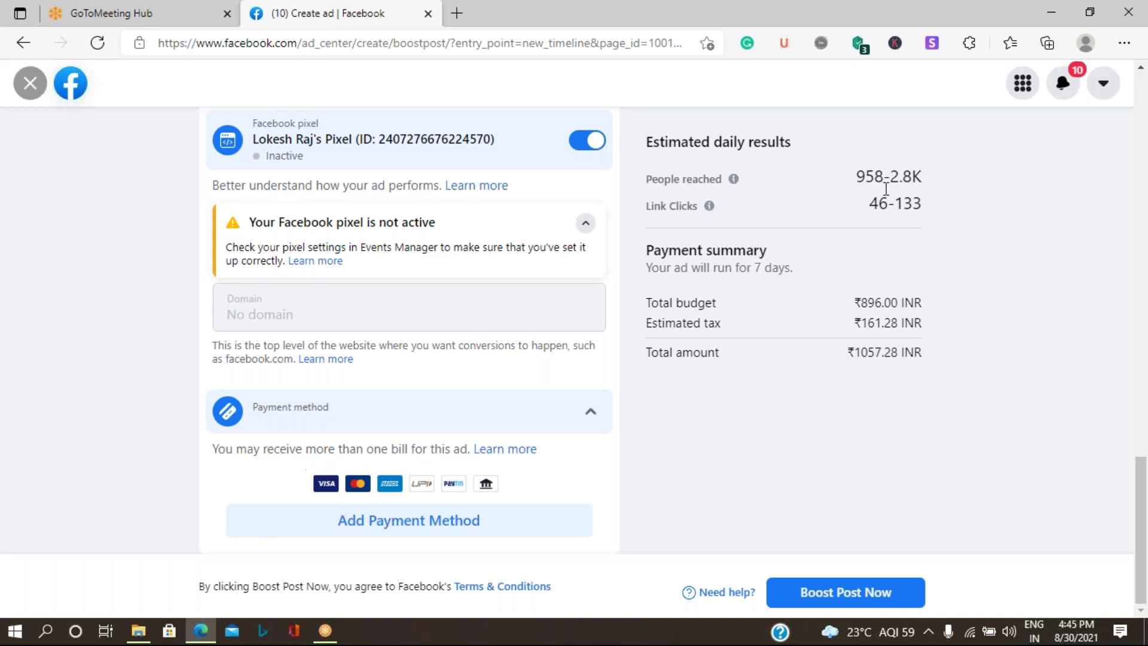
# Step: Discard the unfinished boost and bring up the page's Choose ad type options
pyautogui.click(31, 85)
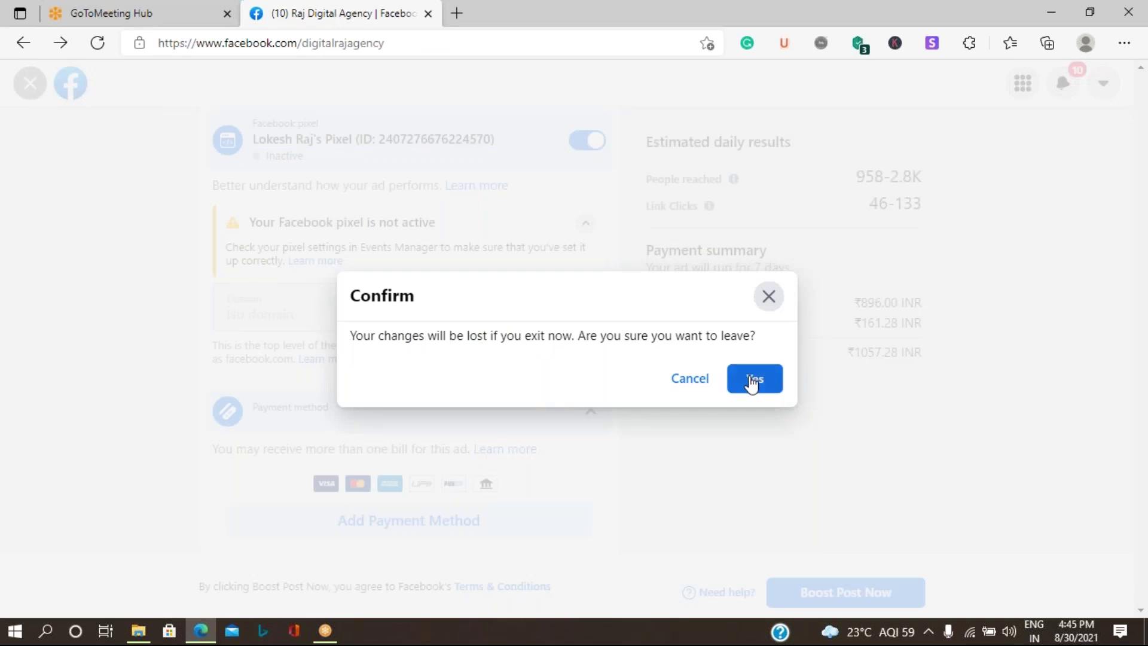
pyautogui.click(752, 379)
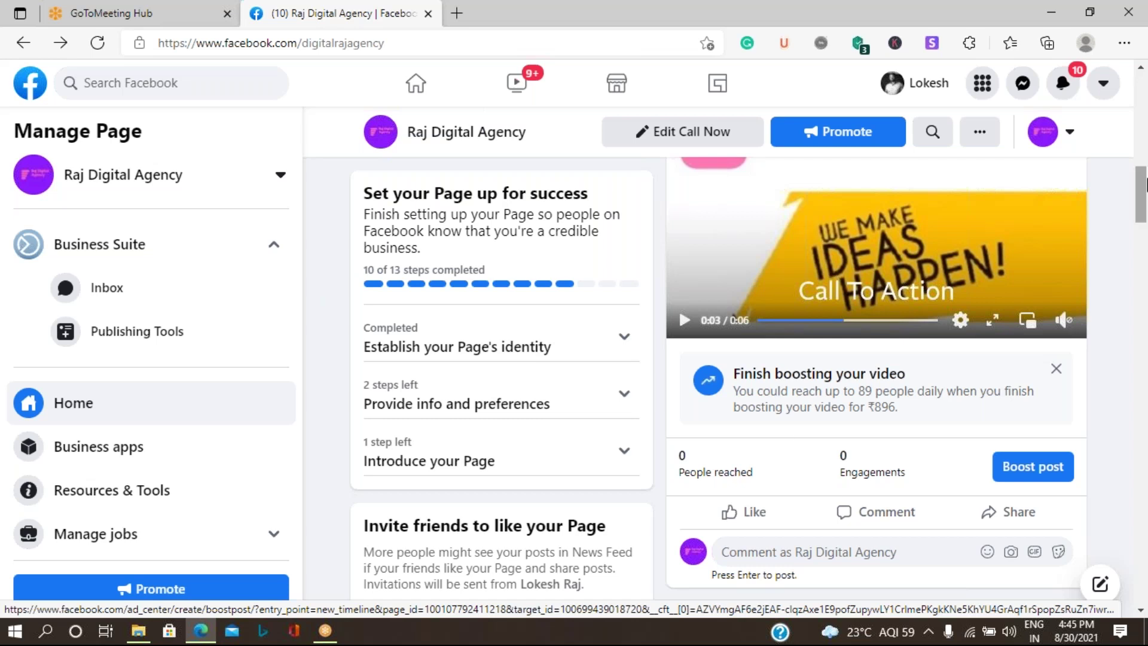
pyautogui.click(853, 138)
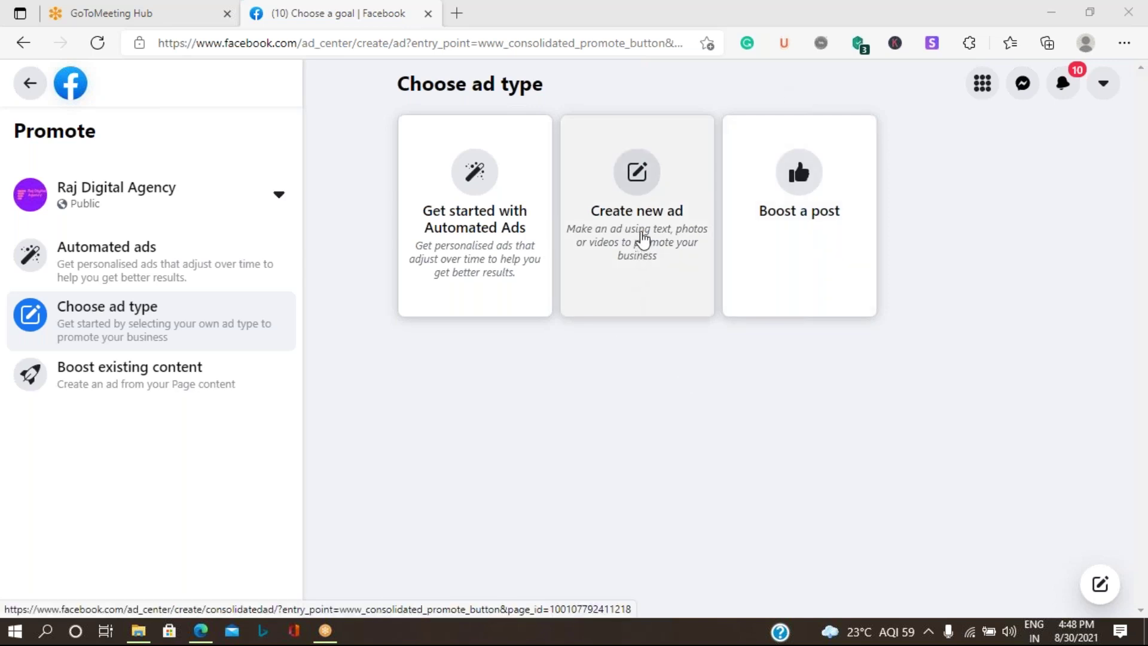
# Step: Choose the Create new ad card to begin a fresh ad for the agency's Page
pyautogui.click(643, 239)
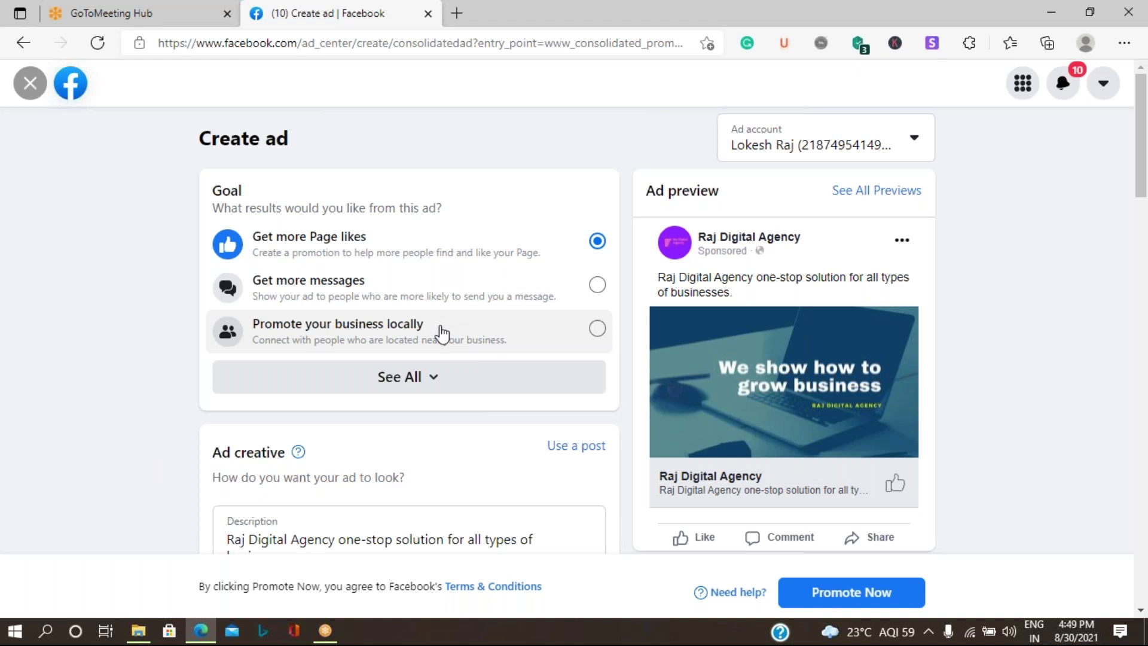
pyautogui.scroll(-1, 441, 333)
pyautogui.scroll(-2, 441, 333)
pyautogui.click(445, 213)
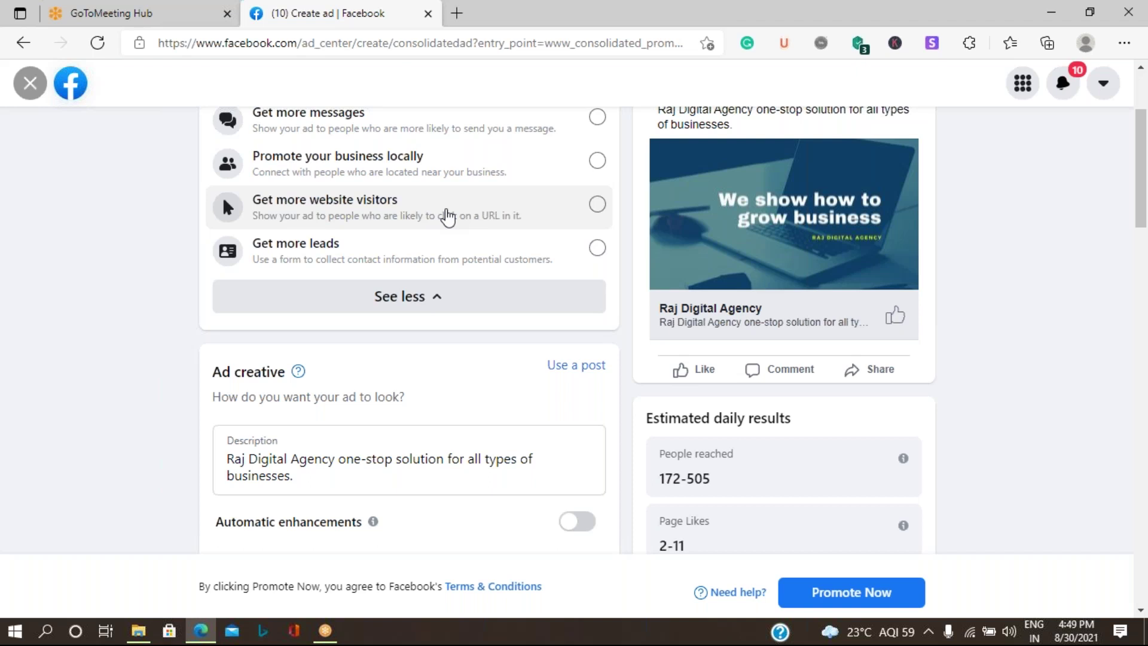
pyautogui.click(447, 217)
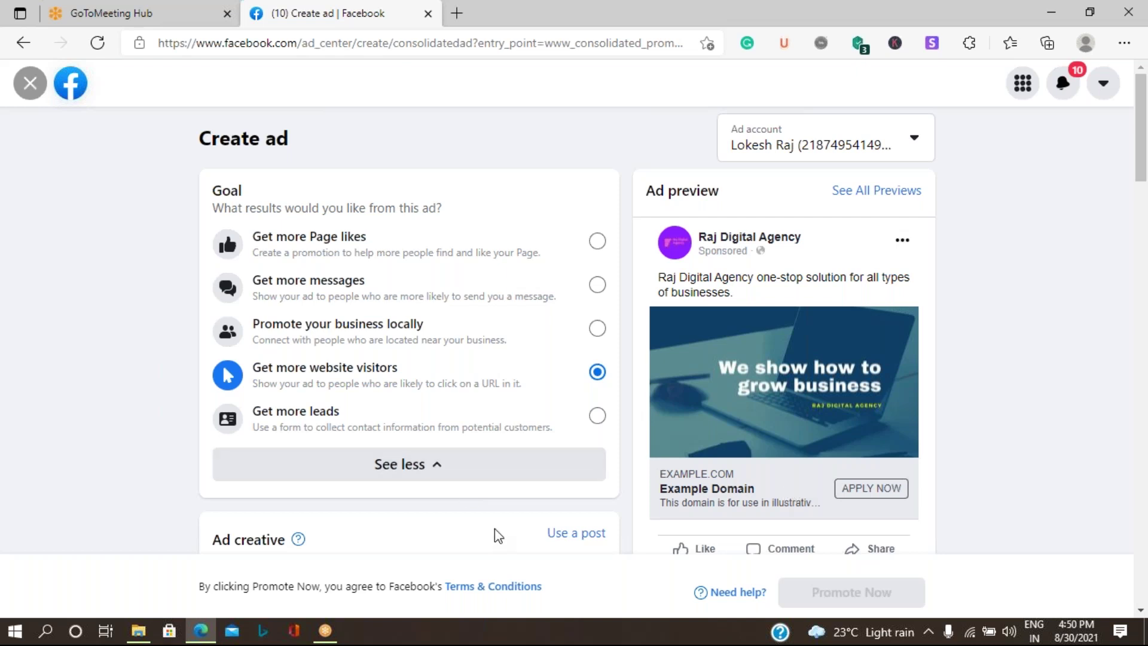
pyautogui.scroll(-4, 495, 529)
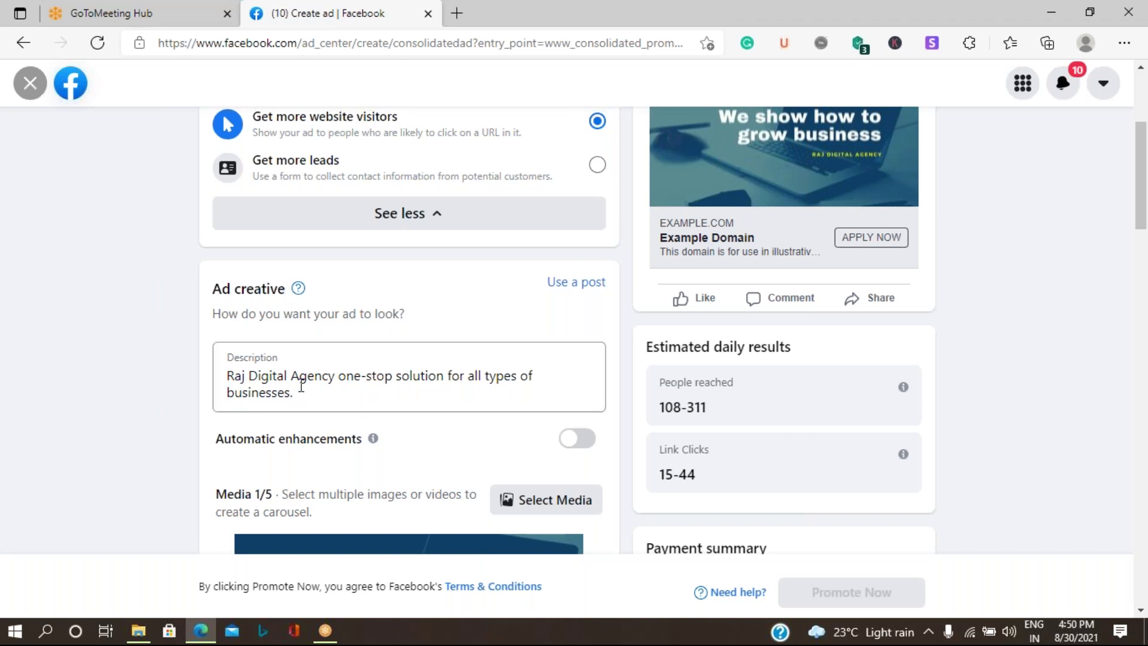
# Step: Switch the Automatic enhancements toggle on for the ad's media
pyautogui.scroll(-3, 301, 385)
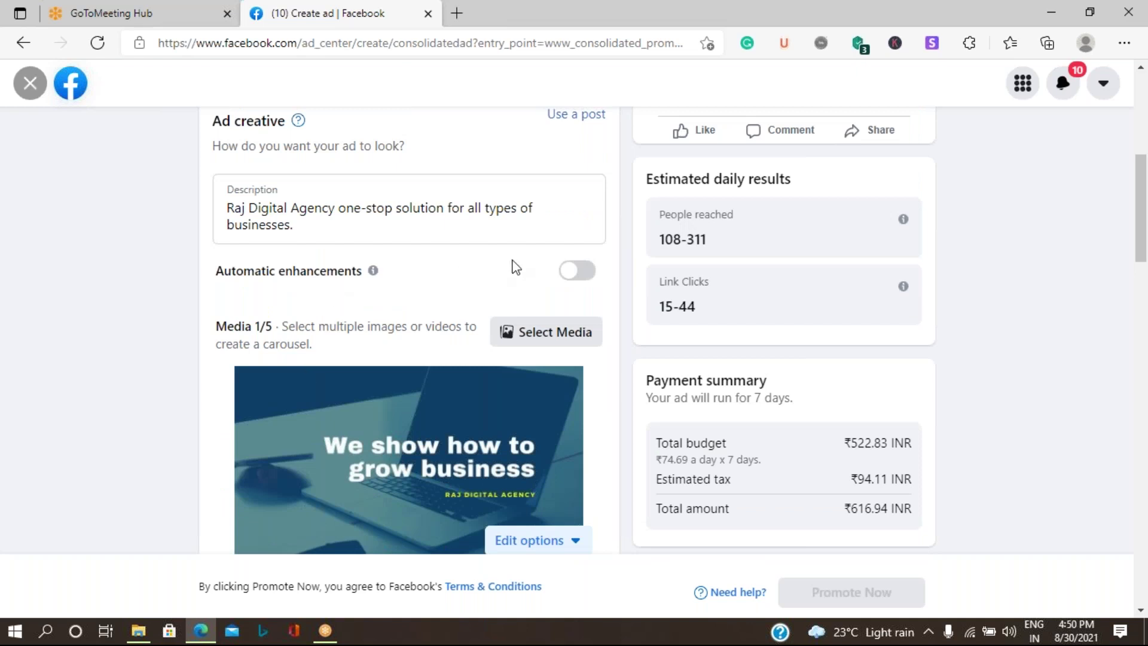
pyautogui.click(577, 270)
pyautogui.scroll(-3, 337, 380)
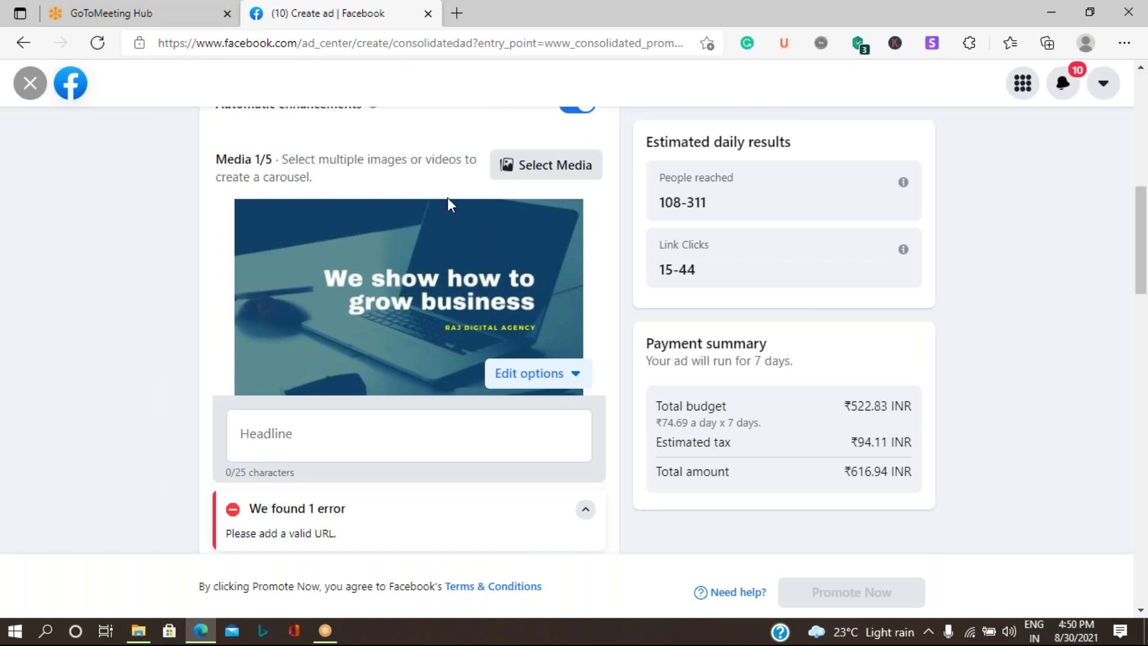
pyautogui.click(556, 167)
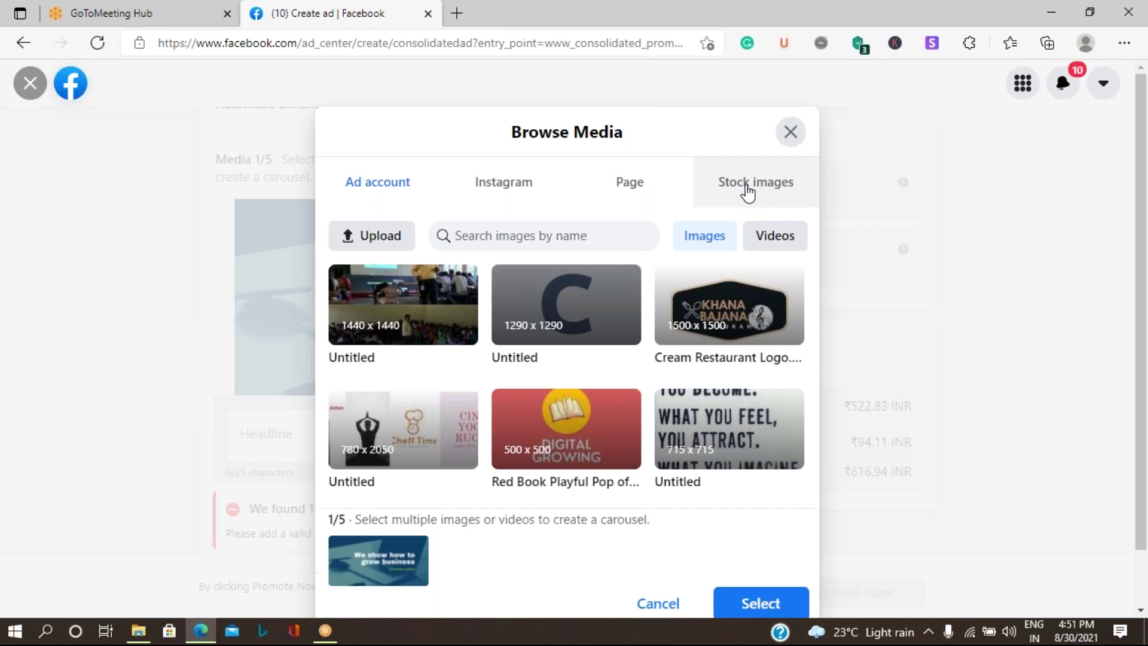
pyautogui.click(375, 240)
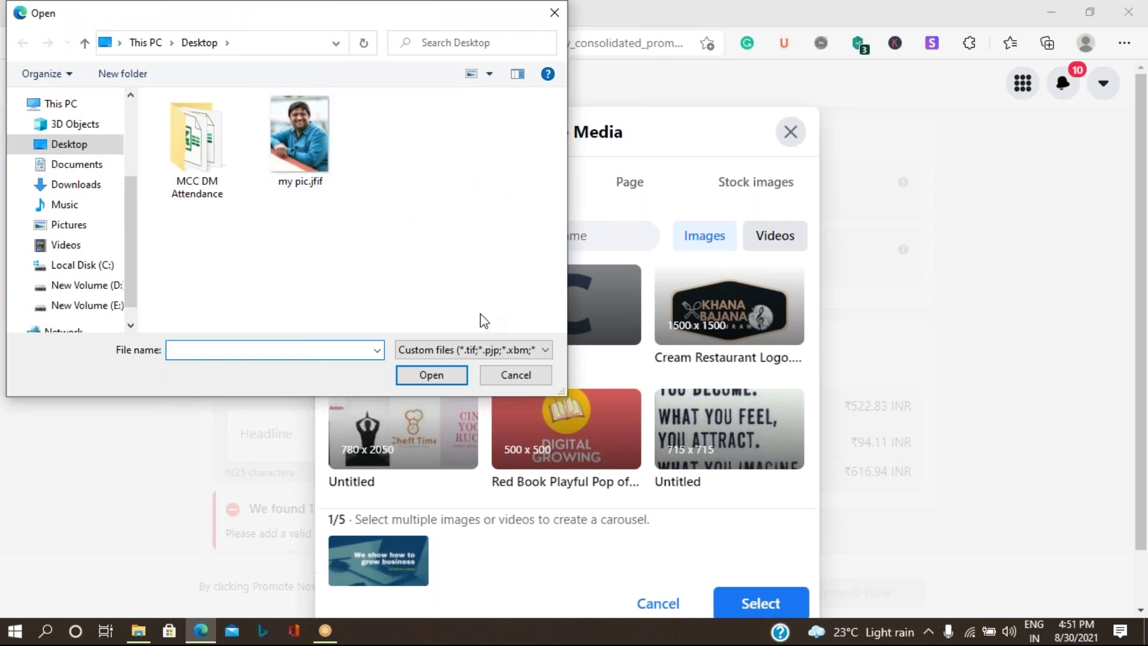
pyautogui.click(505, 376)
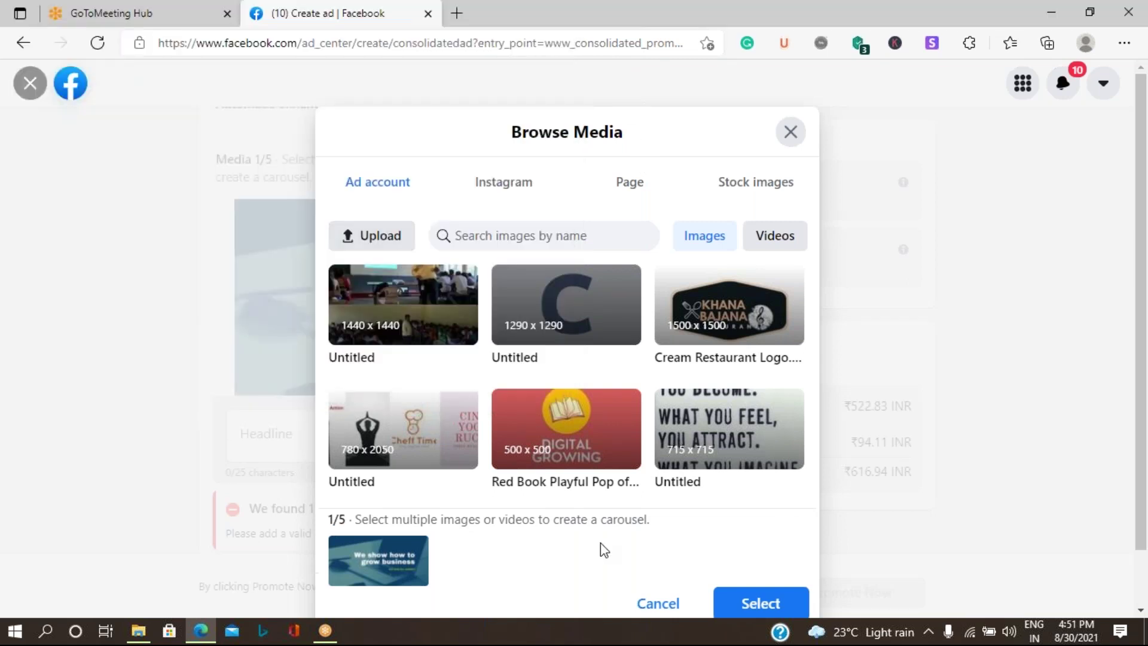
pyautogui.scroll(-2, 585, 547)
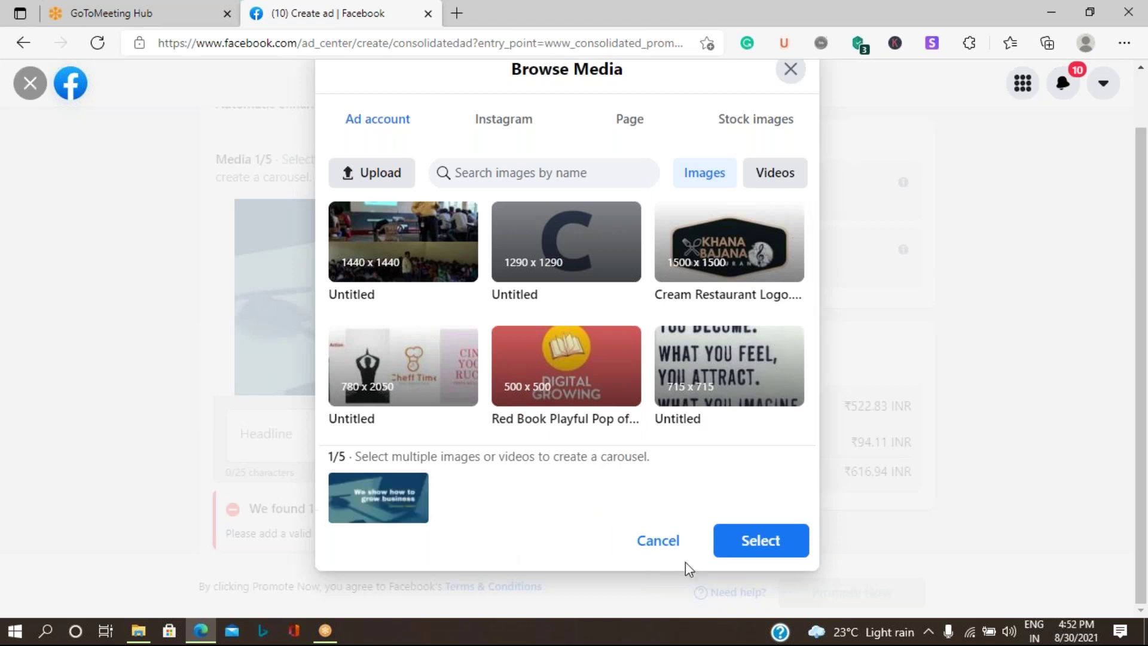
pyautogui.click(772, 542)
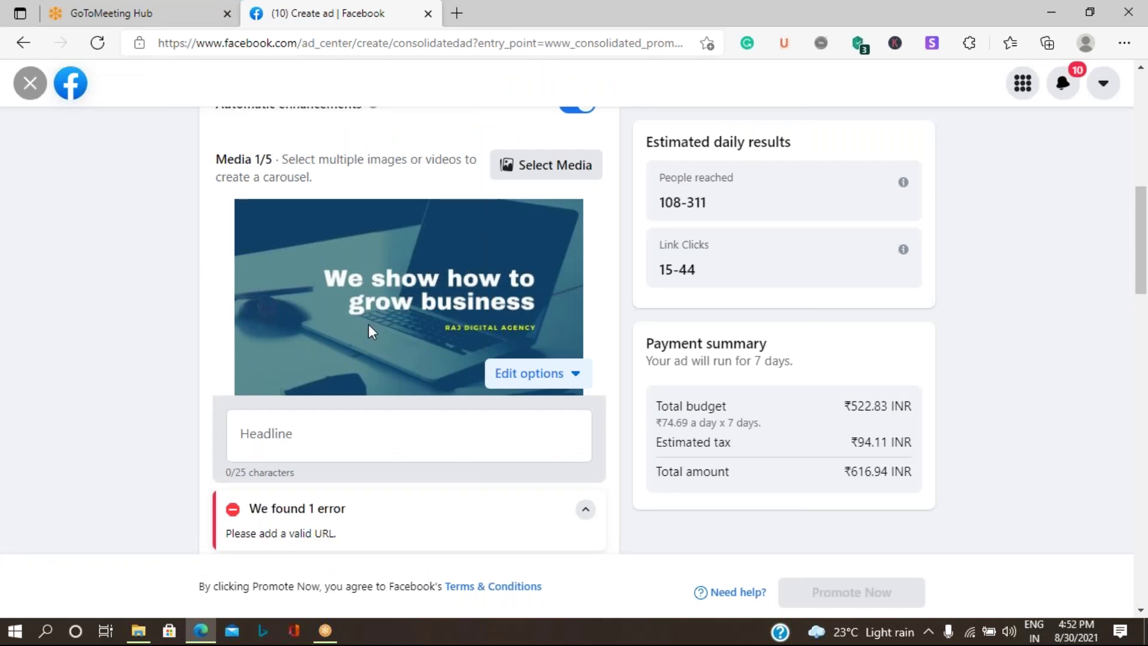
# Step: Enter 'Teachers Day Special' as the ad headline, correcting the typo along the way
pyautogui.scroll(-1, 368, 339)
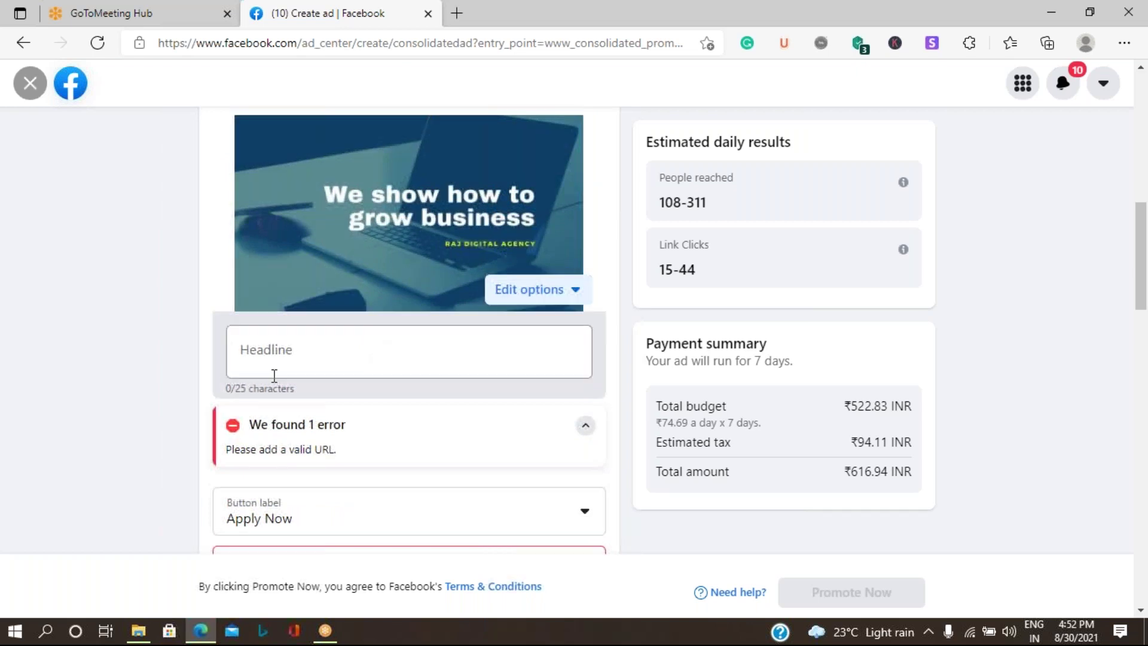
pyautogui.click(306, 359)
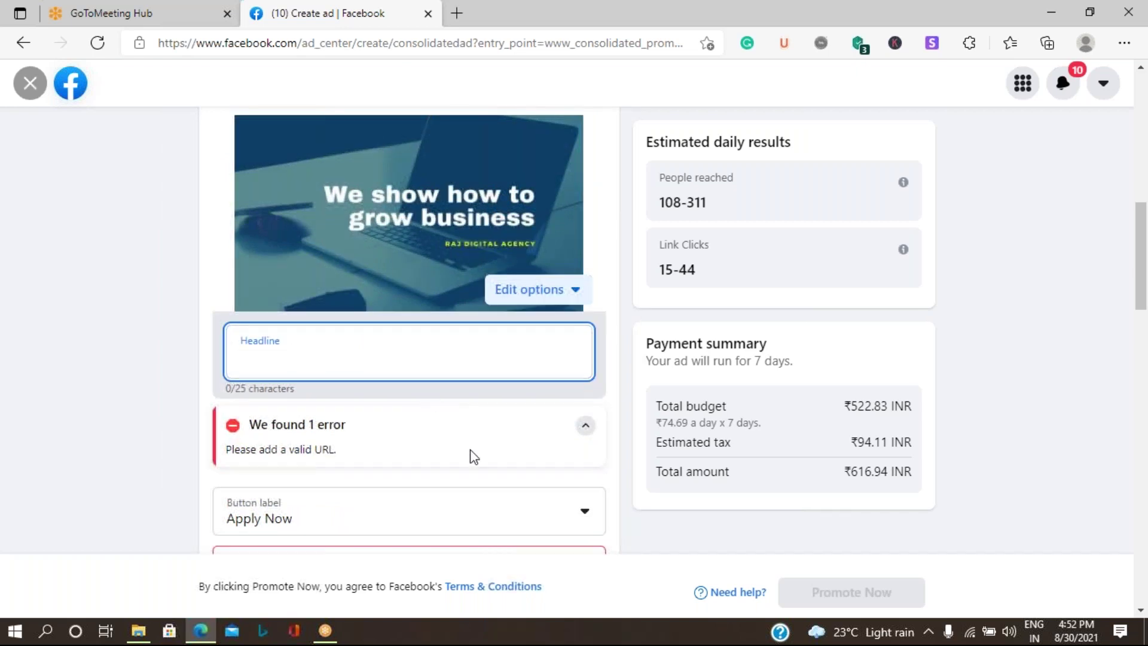
pyautogui.scroll(5, 494, 458)
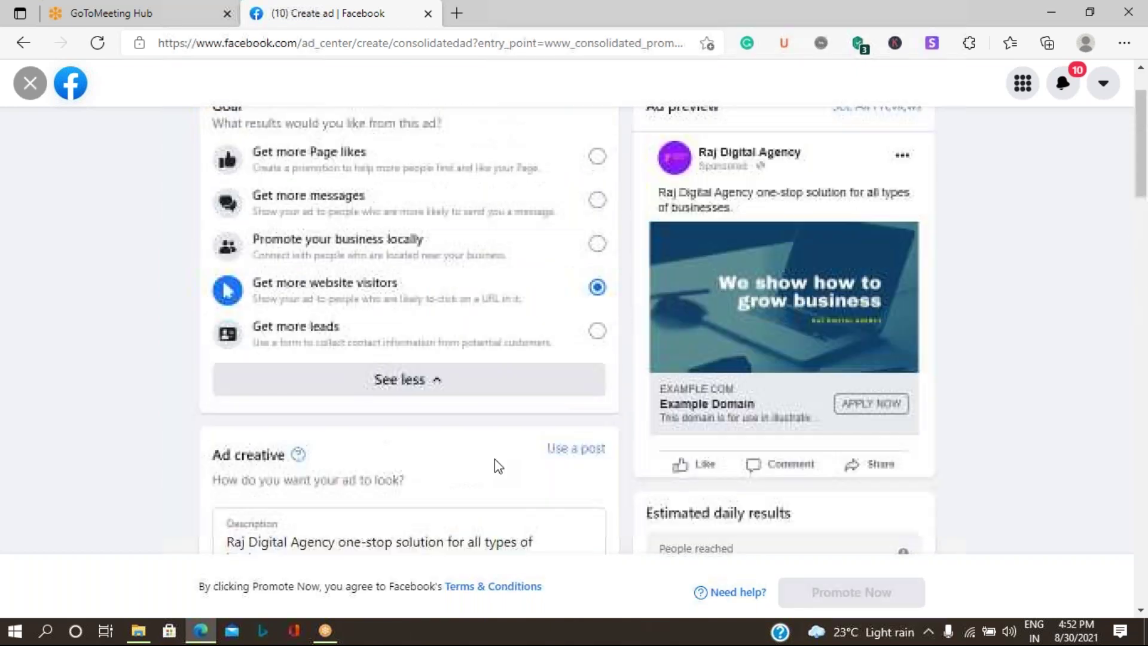
pyautogui.scroll(-5, 496, 460)
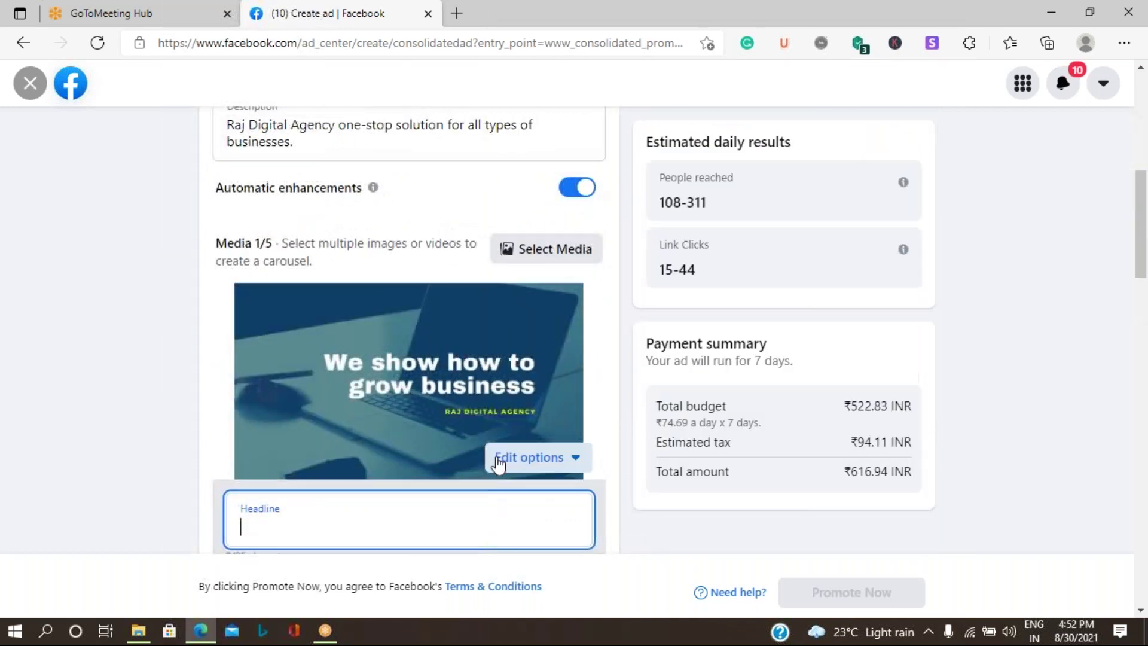
pyautogui.scroll(-2, 497, 464)
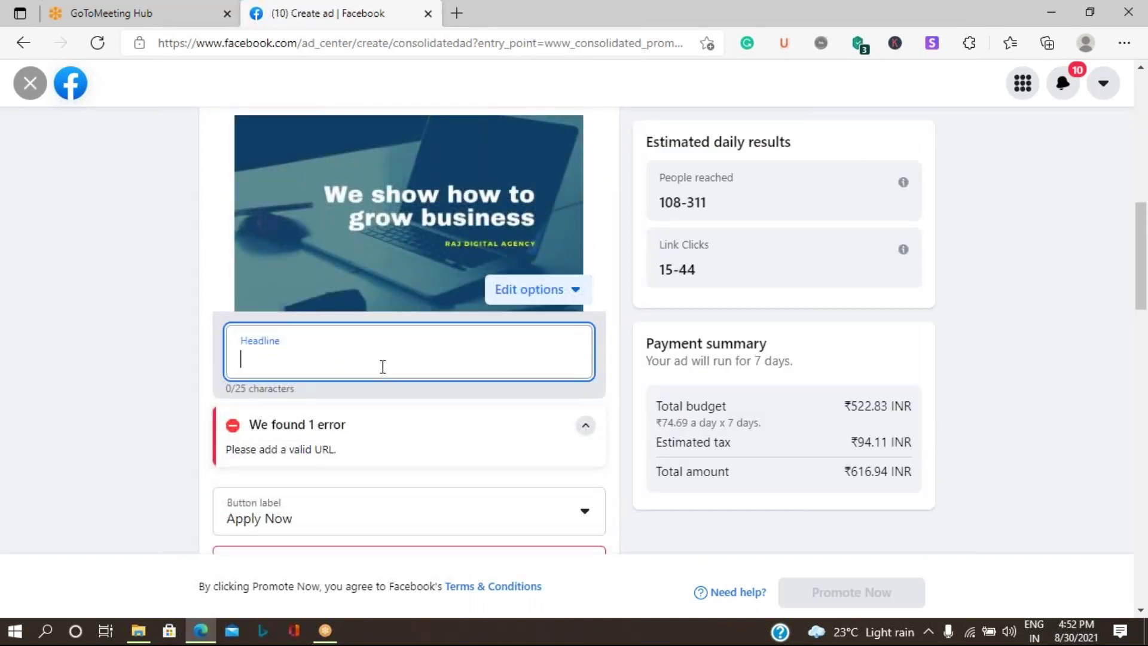
pyautogui.write('Teachers Day pecial')
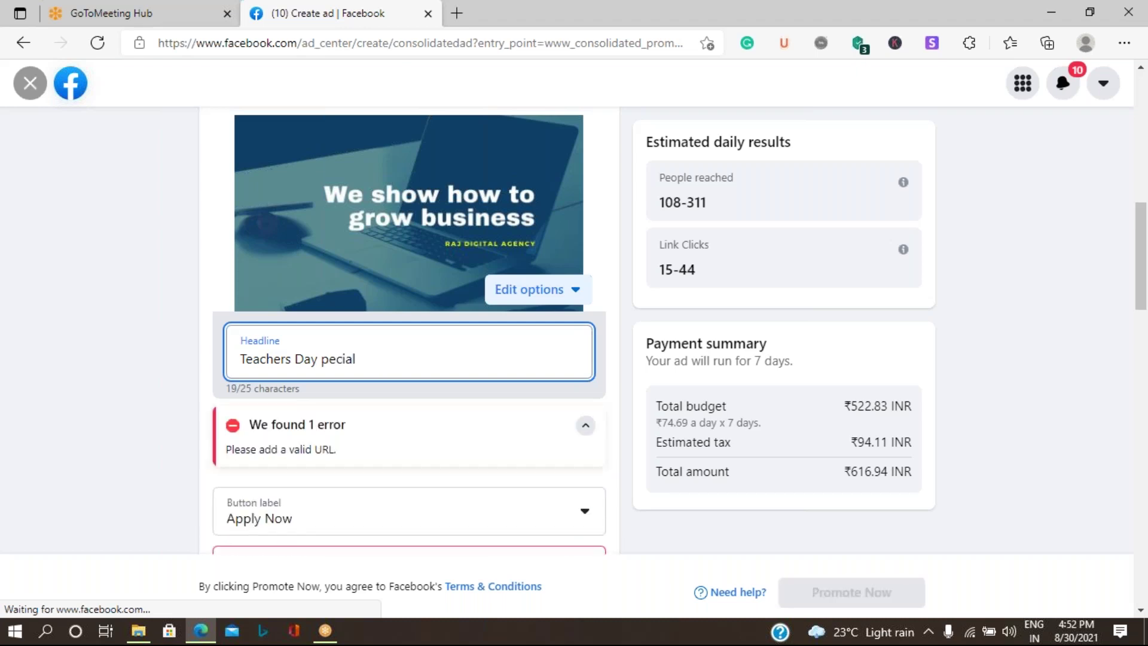
pyautogui.press('Left')
pyautogui.press('Left')
pyautogui.press('Left')
pyautogui.press('Left')
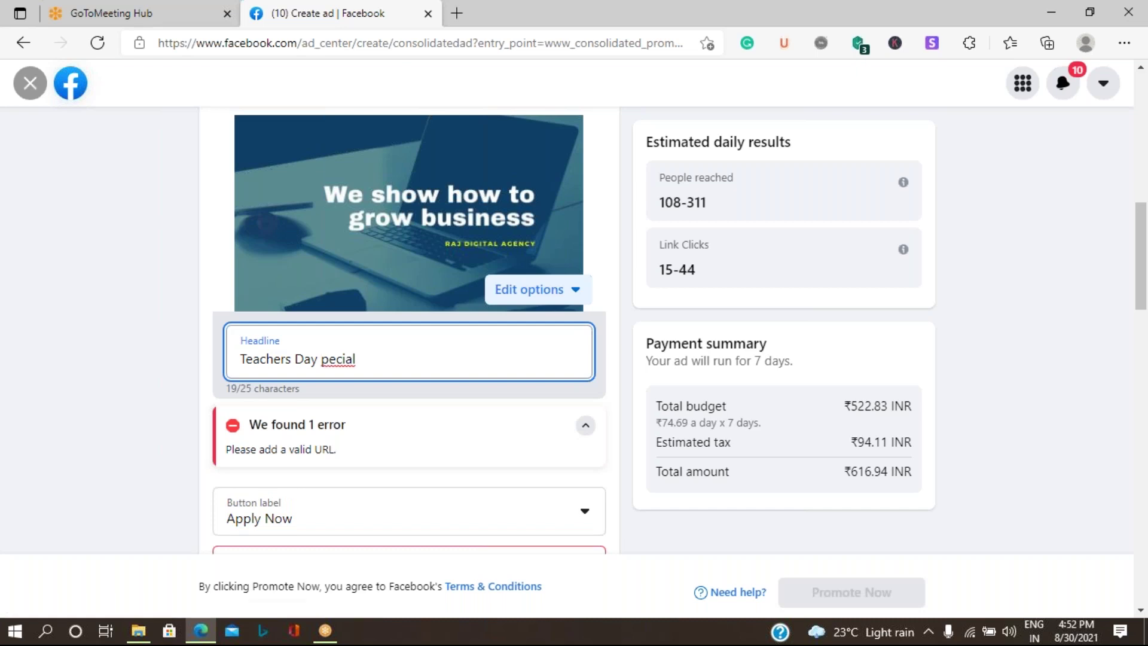
pyautogui.write('S')
pyautogui.press('Right')
pyautogui.press('Right')
pyautogui.press('Right')
pyautogui.press('Right')
pyautogui.press('Right')
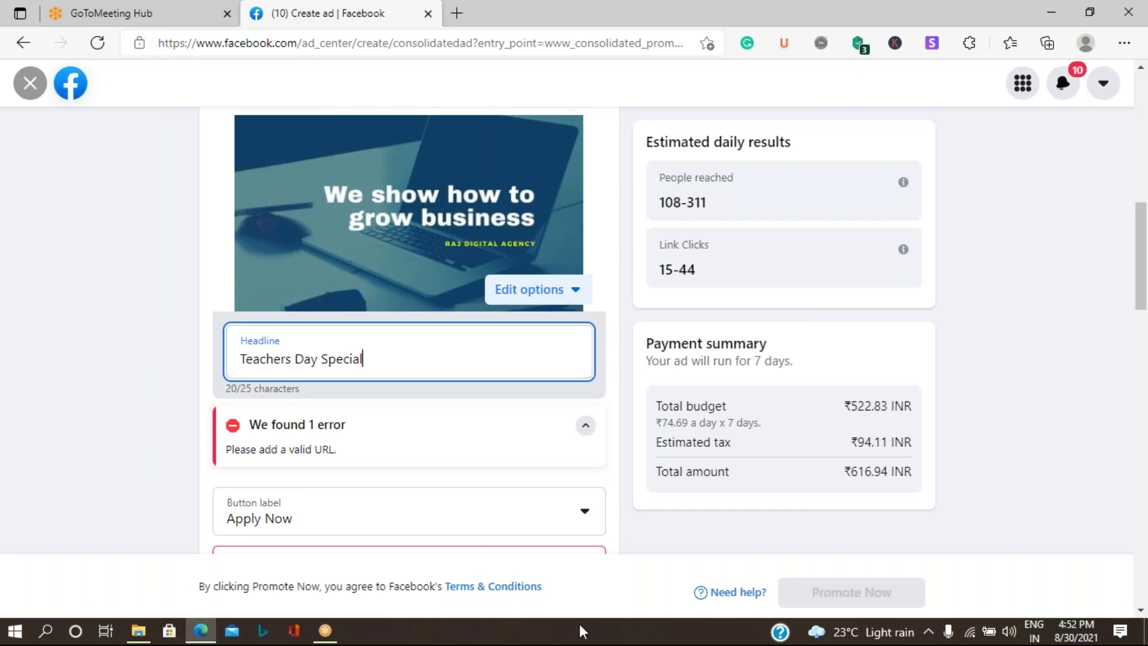
pyautogui.click(490, 442)
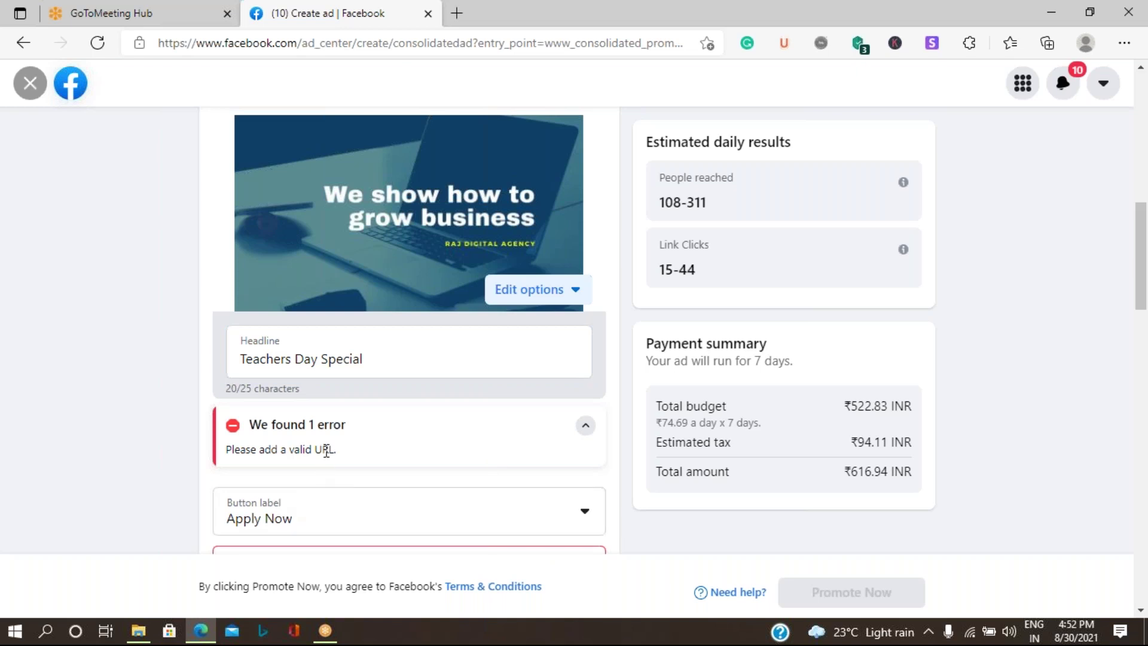
pyautogui.scroll(7, 386, 435)
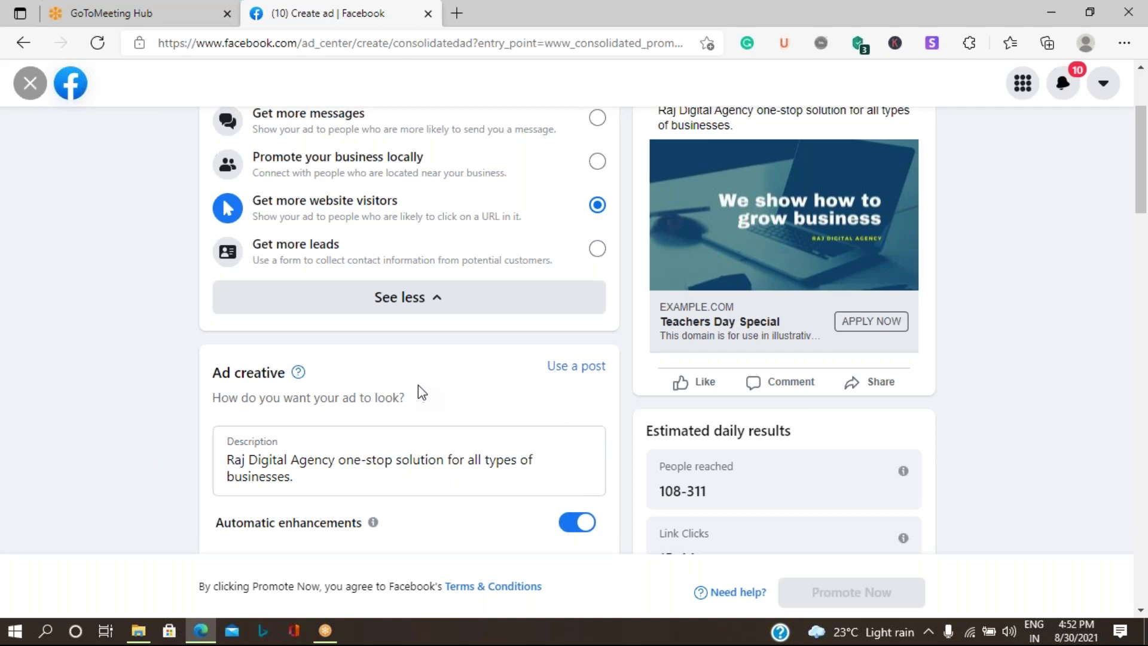
pyautogui.scroll(-1, 419, 389)
pyautogui.scroll(-4, 419, 388)
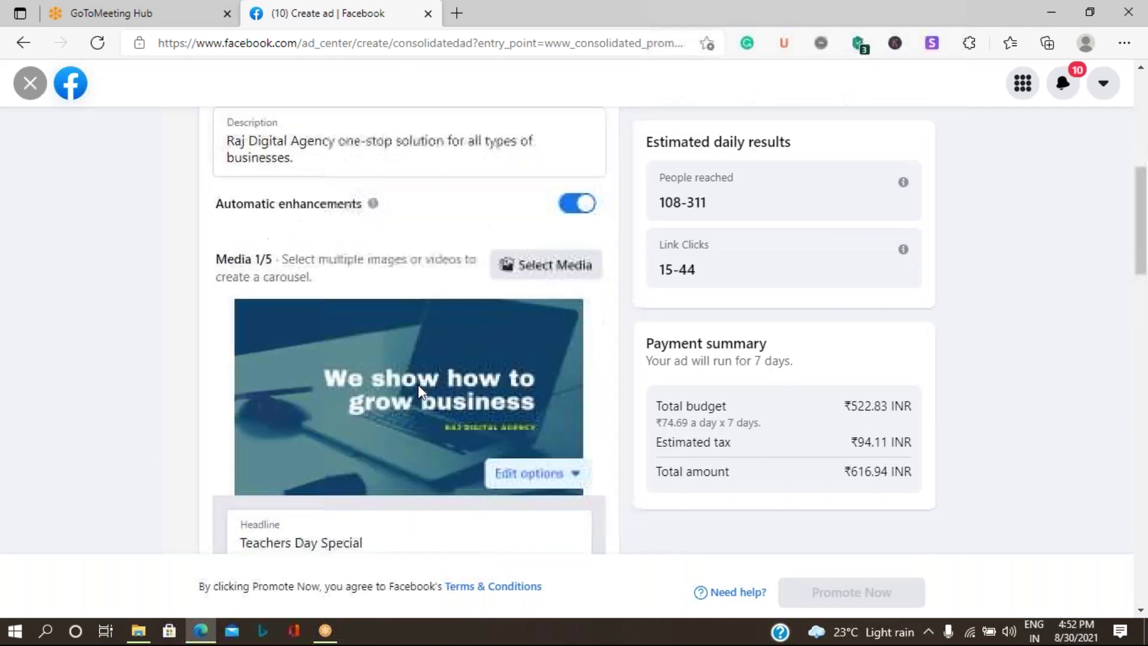
pyautogui.scroll(-4, 420, 384)
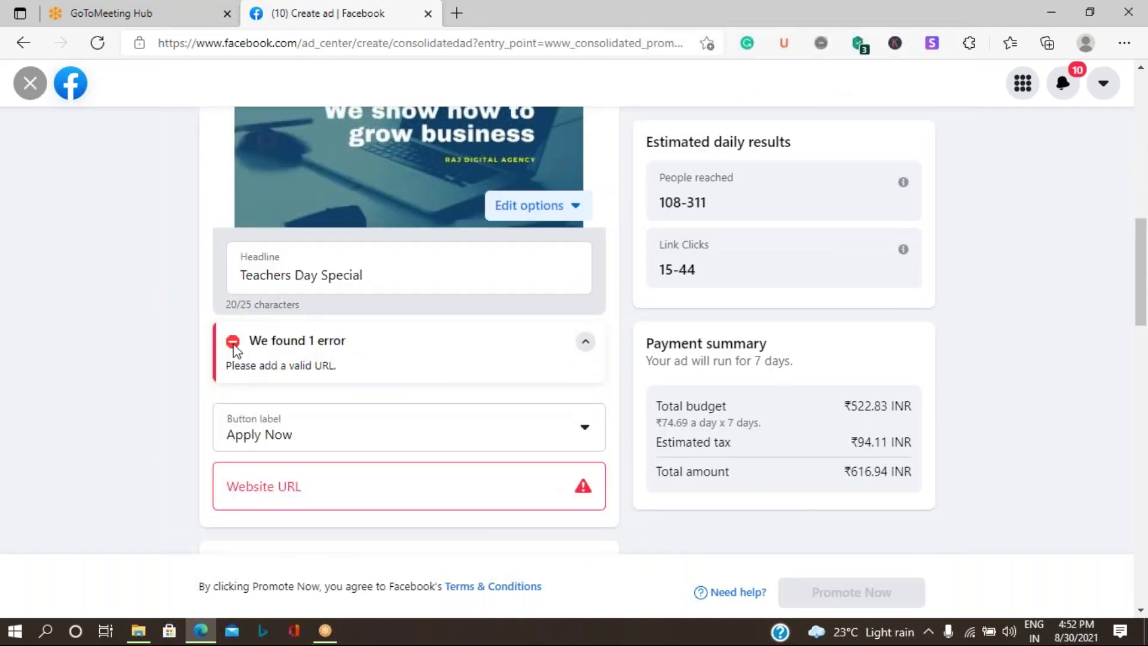
pyautogui.click(586, 343)
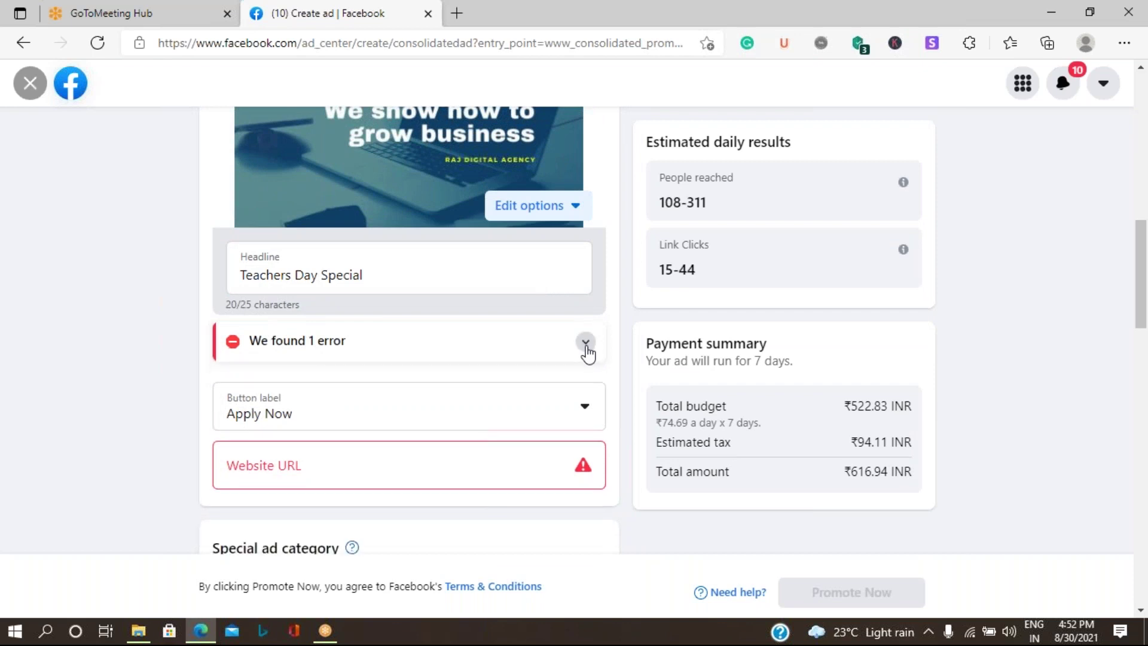
pyautogui.click(585, 342)
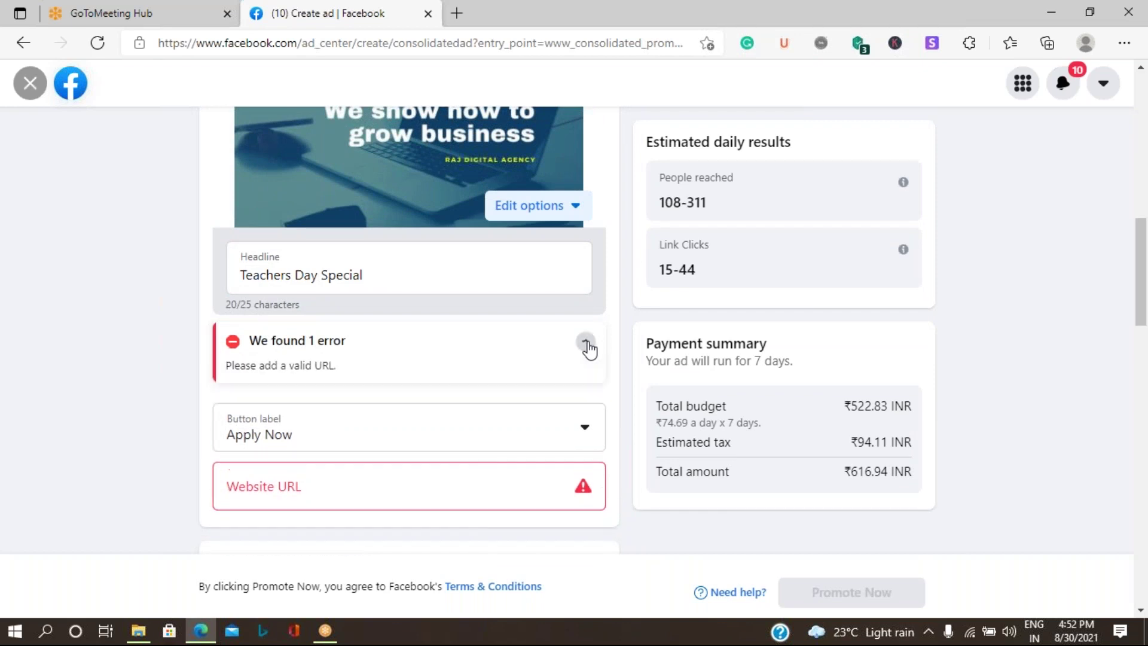
pyautogui.doubleClick(326, 364)
pyautogui.click(329, 483)
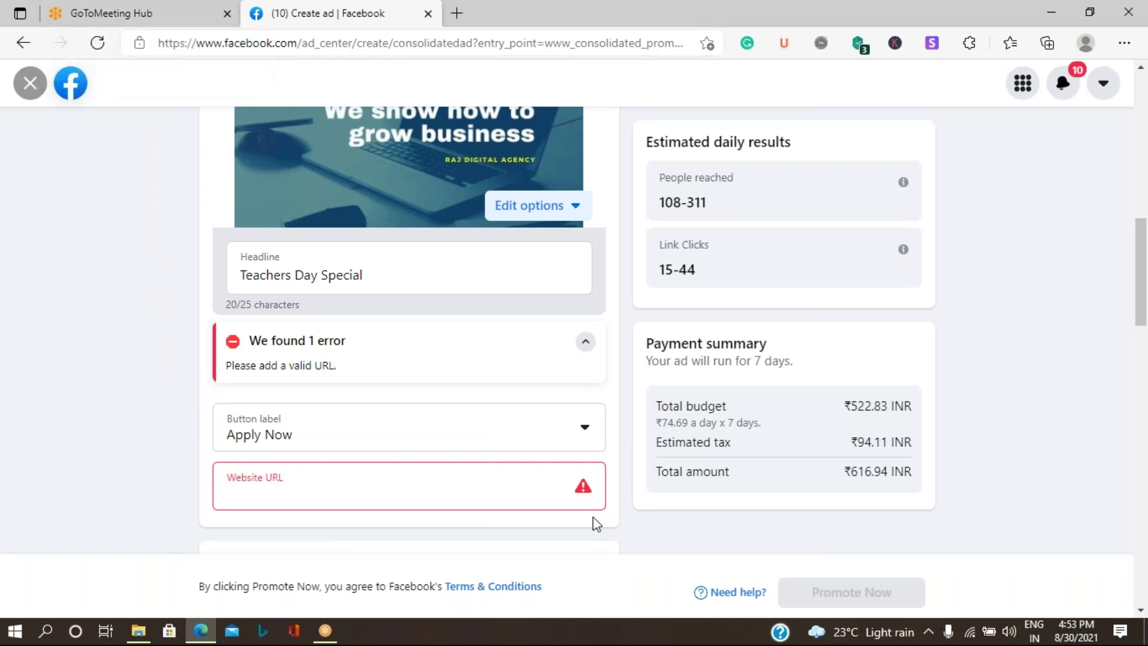
pyautogui.click(456, 14)
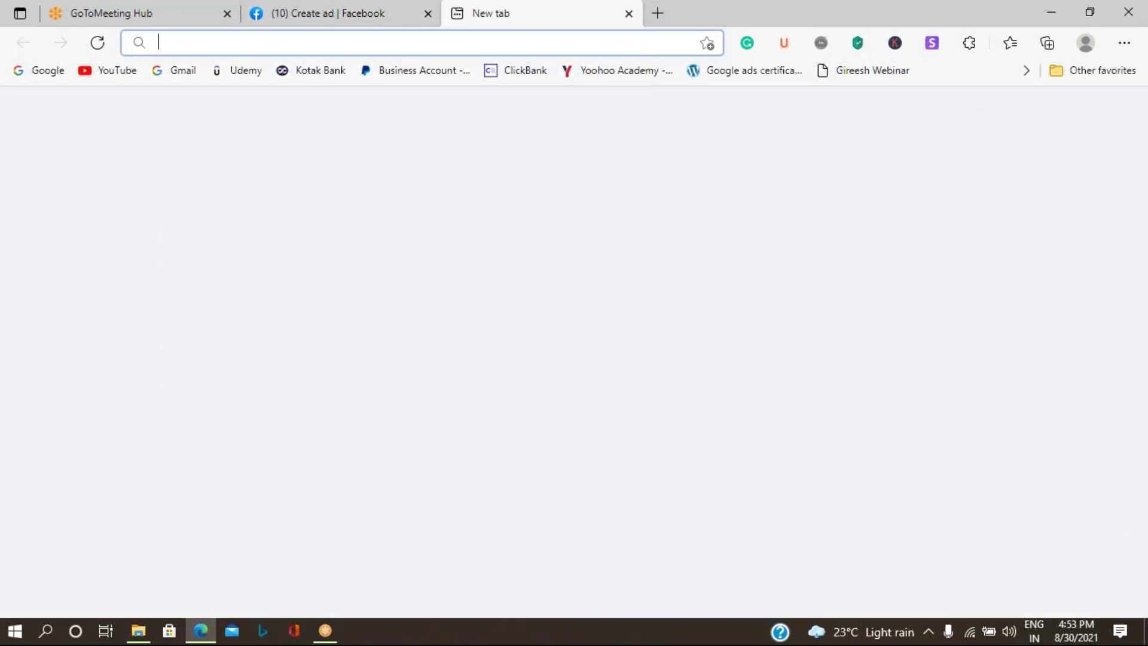
pyautogui.hotkey('ctrl', 'shift', 'Tab')
pyautogui.write('ps:')
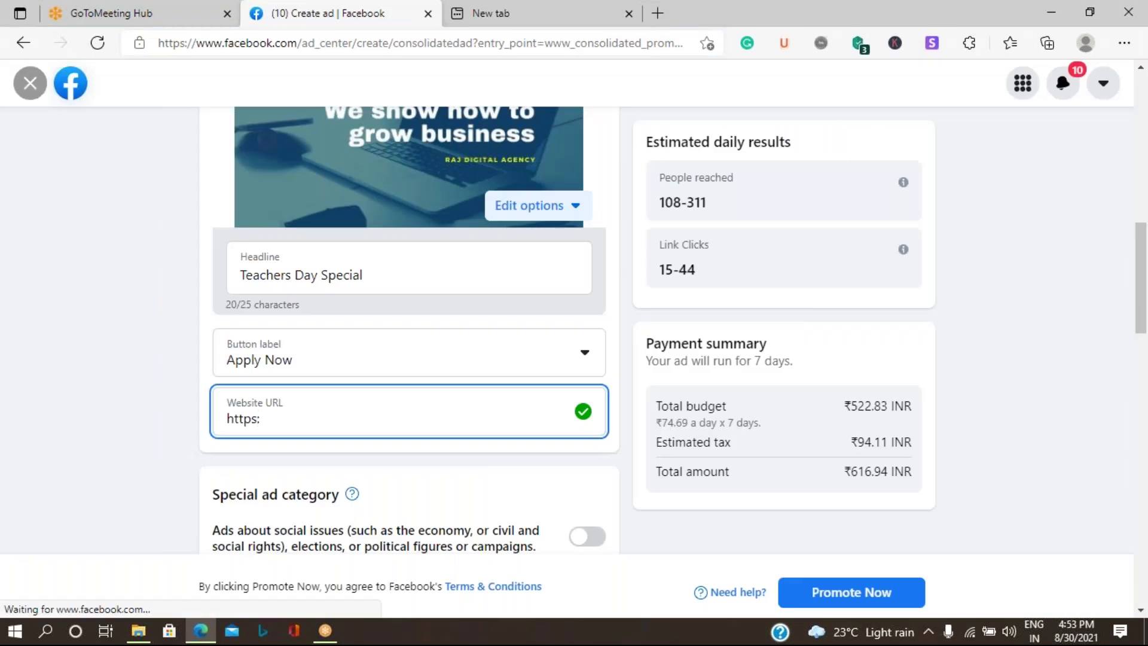
pyautogui.write('//www.rajd')
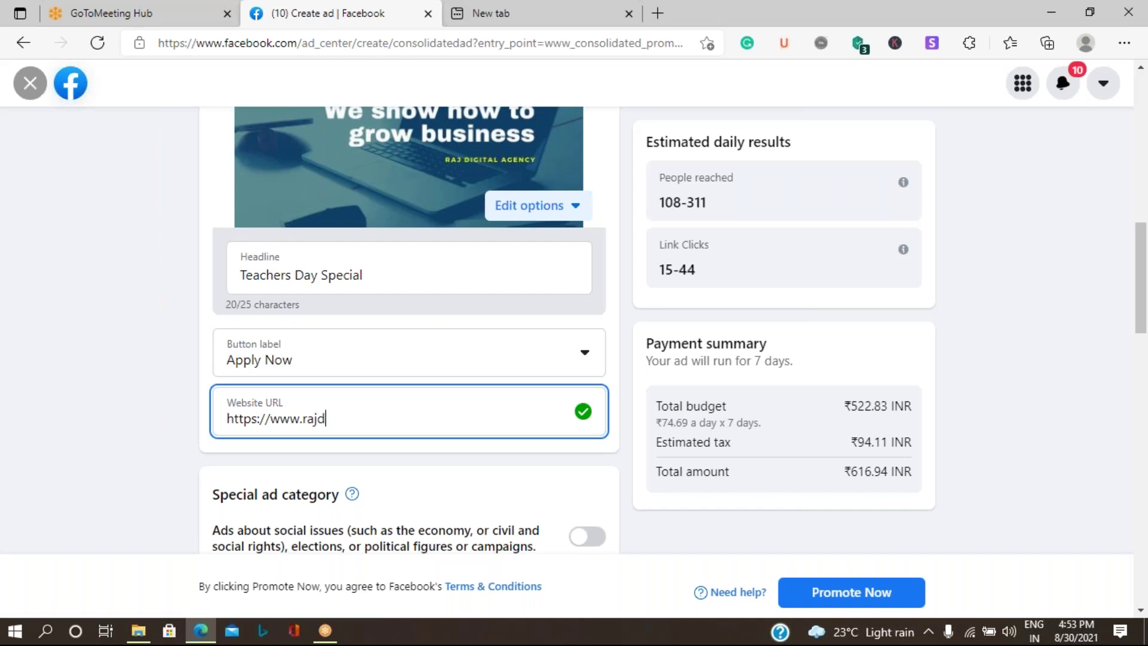
pyautogui.write('igital')
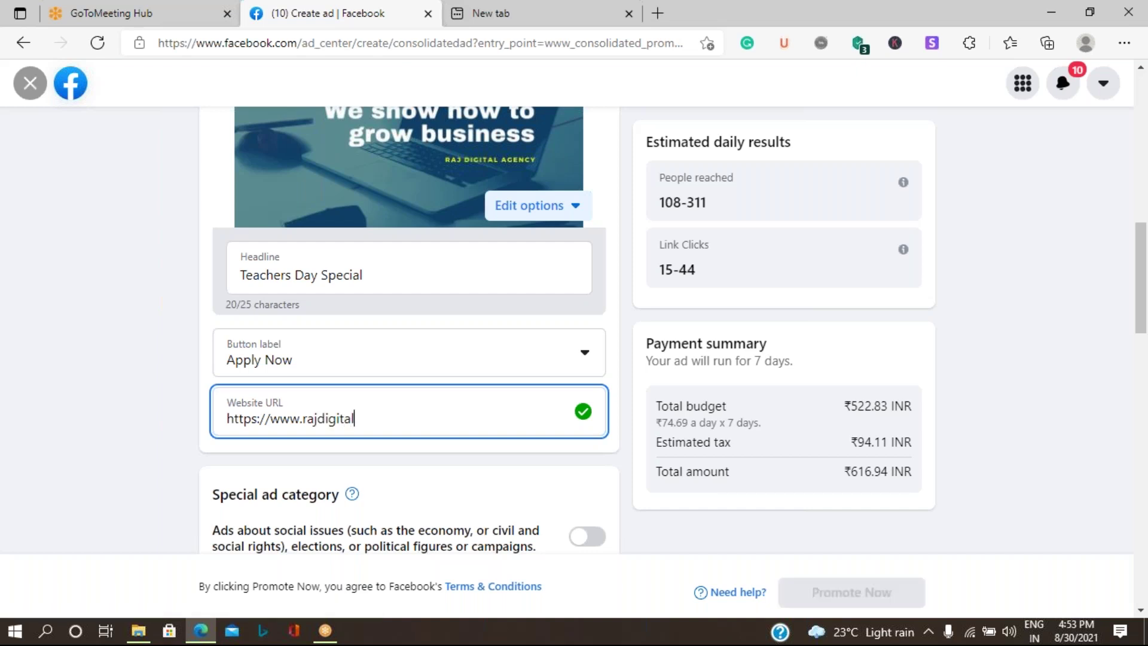
pyautogui.write('busine')
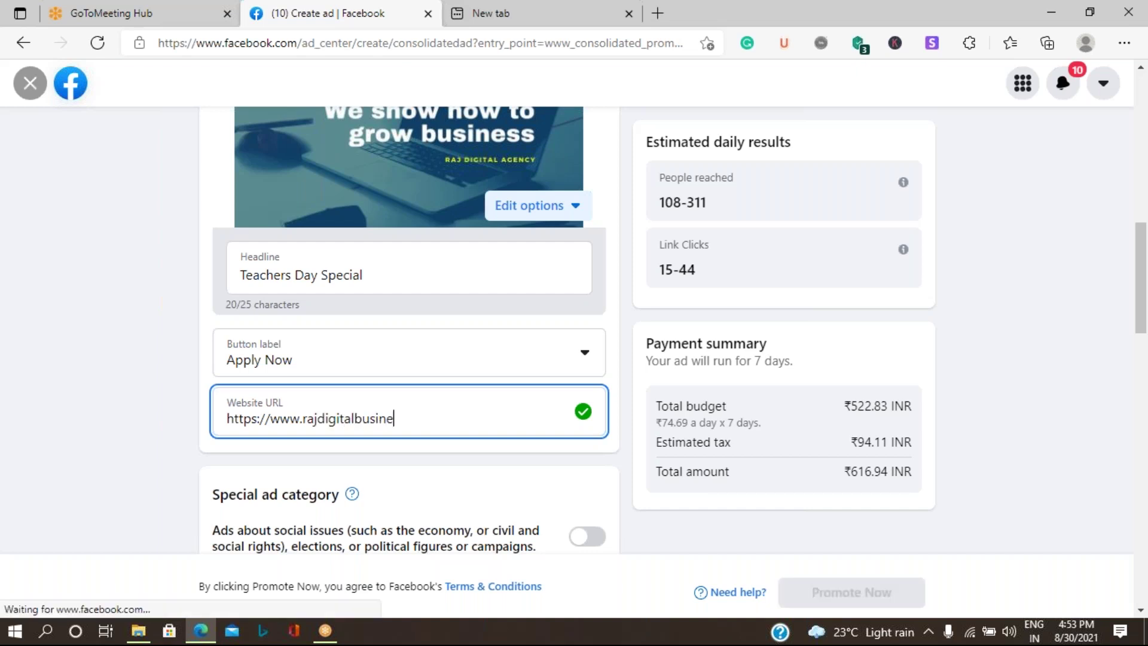
pyautogui.write('ss')
pyautogui.press('BackSpace')
pyautogui.press('BackSpace')
pyautogui.press('BackSpace')
pyautogui.press('BackSpace')
pyautogui.press('BackSpace')
pyautogui.press('BackSpace')
pyautogui.press('BackSpace')
pyautogui.press('BackSpace')
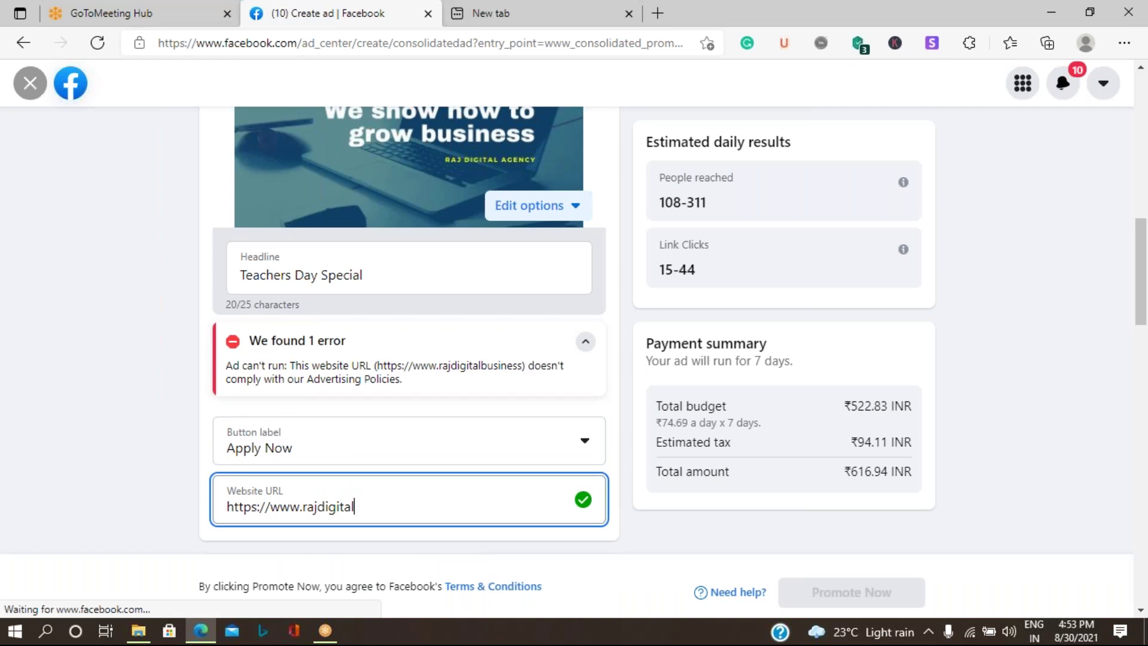
pyautogui.write('agency.business.si')
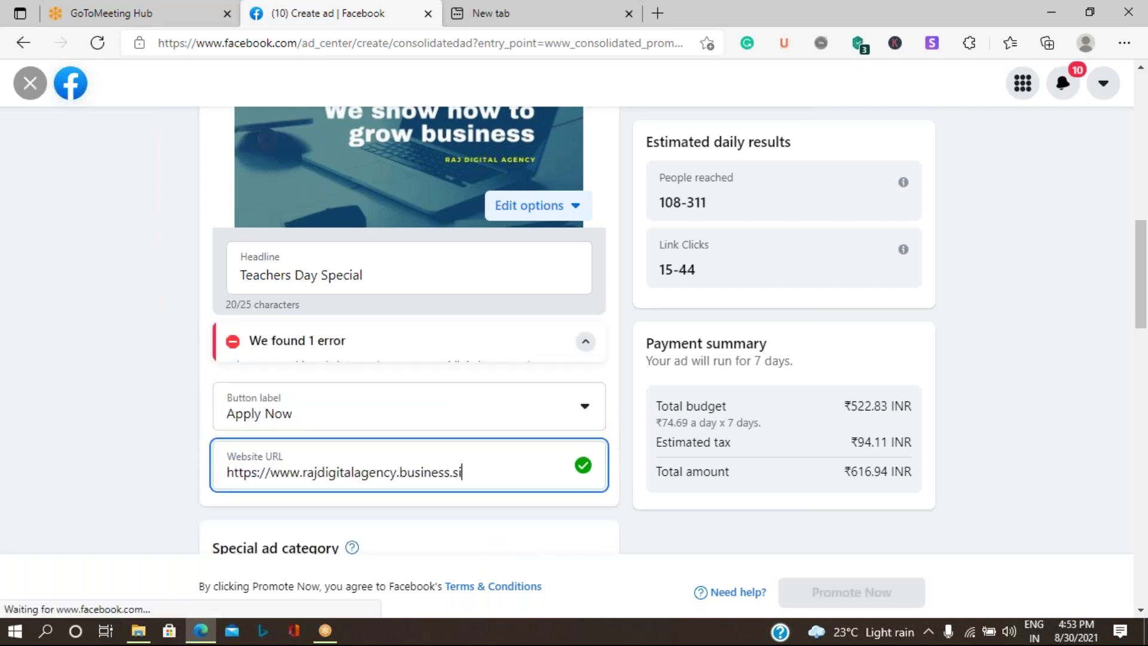
pyautogui.write('te')
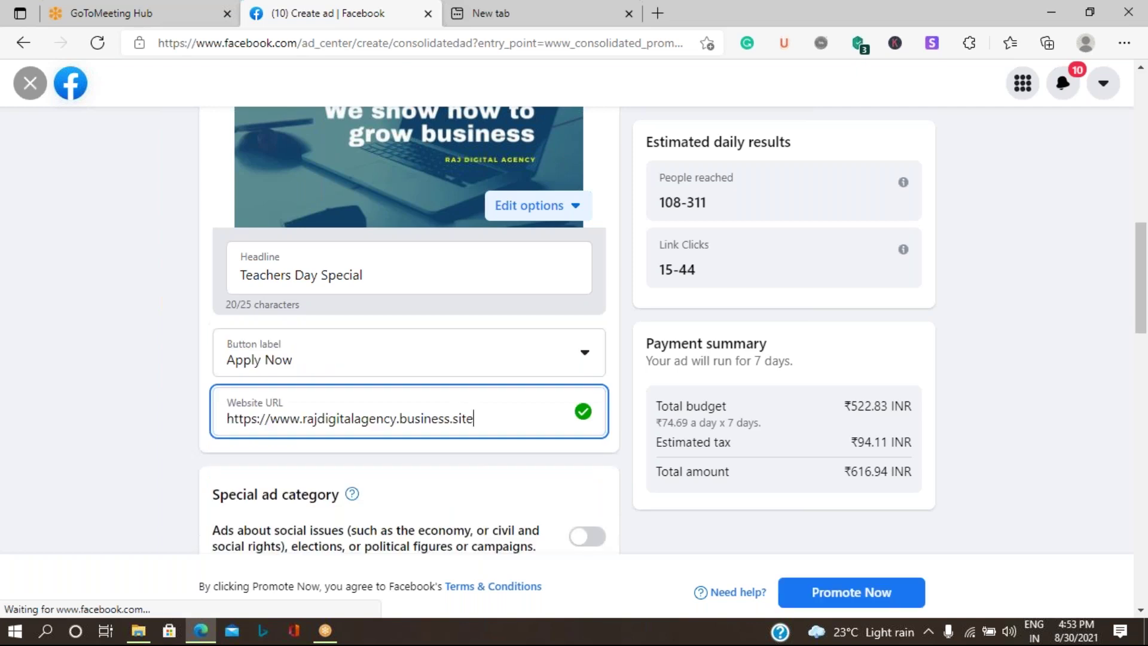
pyautogui.click(105, 414)
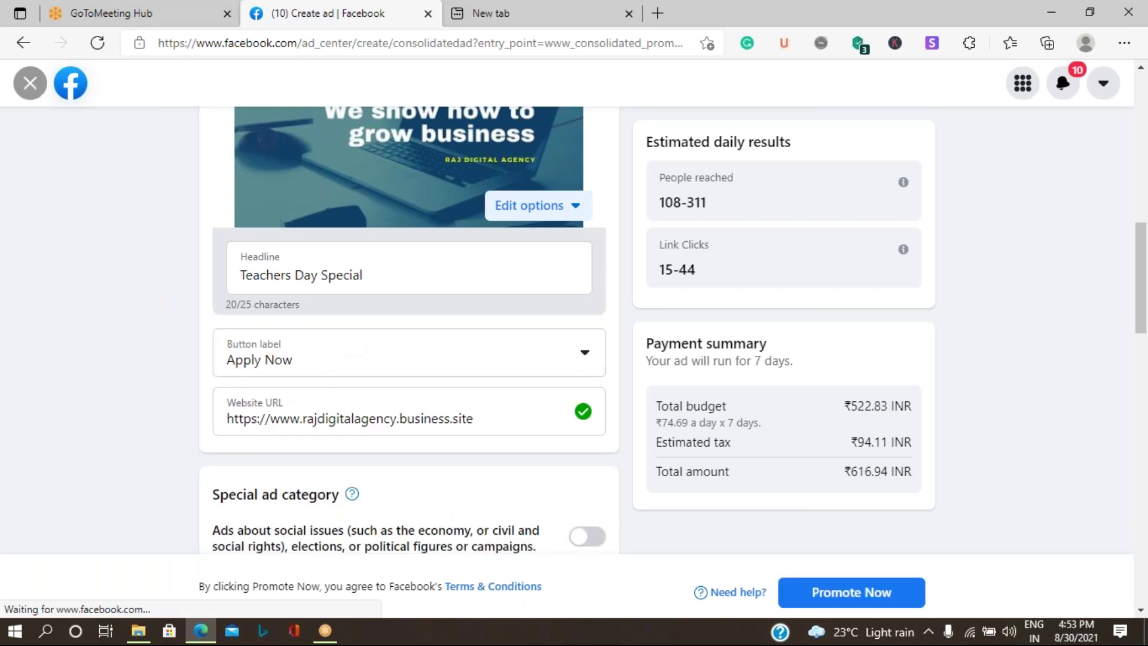
# Step: Set the call-to-action button label to Book Now
pyautogui.click(342, 362)
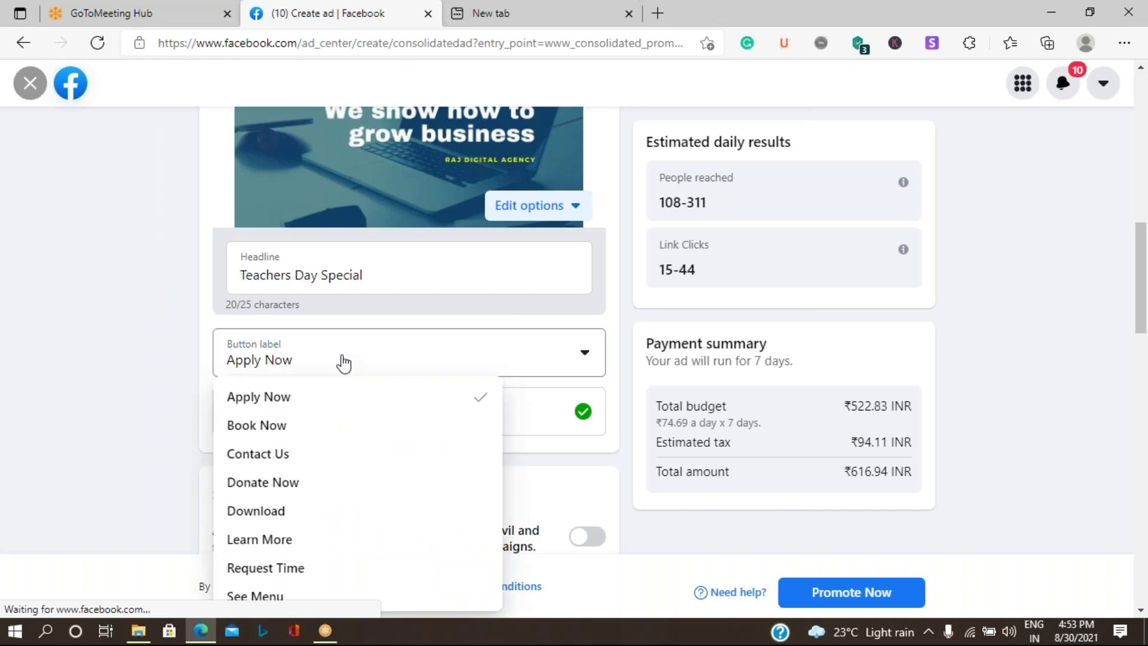
pyautogui.click(296, 426)
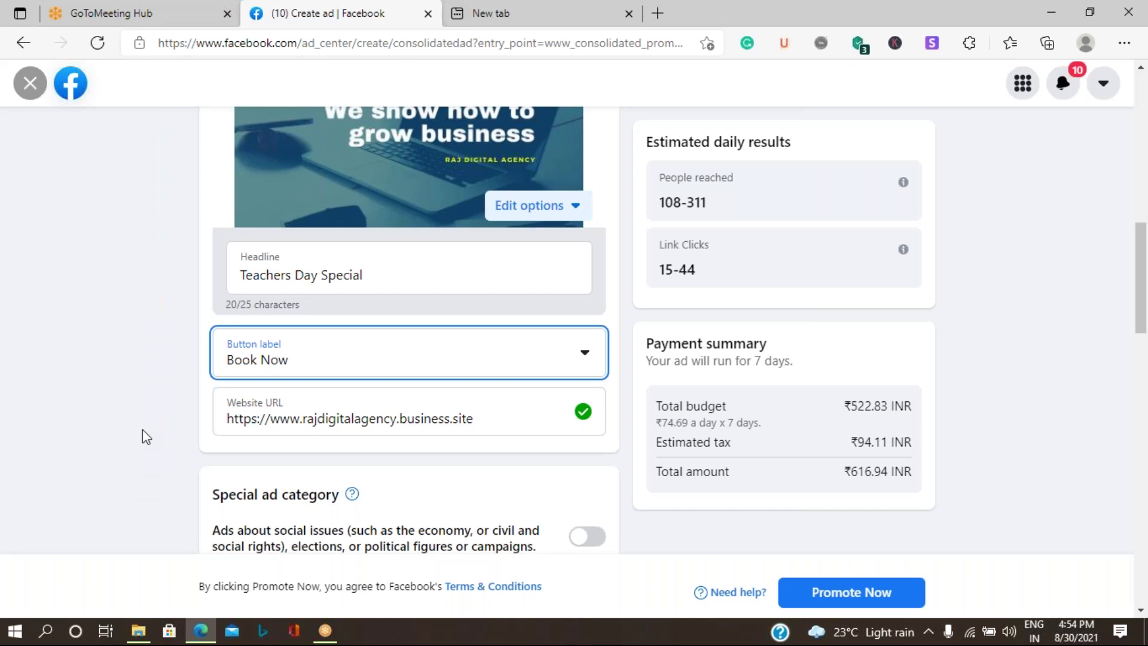
pyautogui.scroll(-1, 142, 429)
# Step: Open the audience editor and lower the maximum age with the age slider
pyautogui.scroll(-1, 142, 429)
pyautogui.scroll(-3, 141, 436)
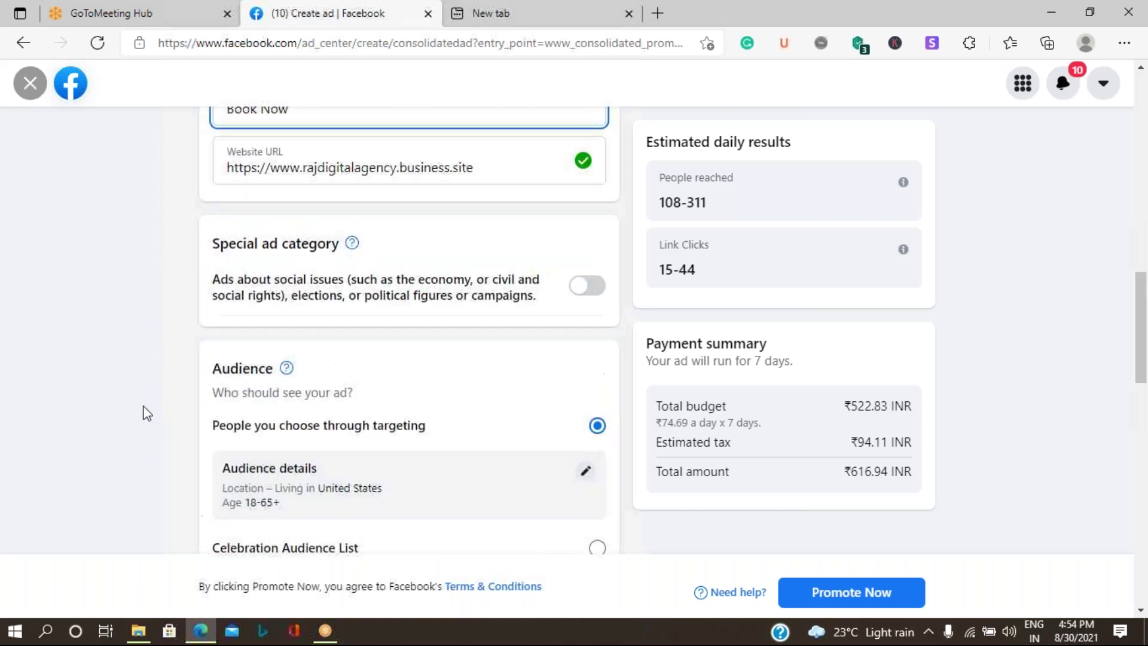
pyautogui.click(585, 470)
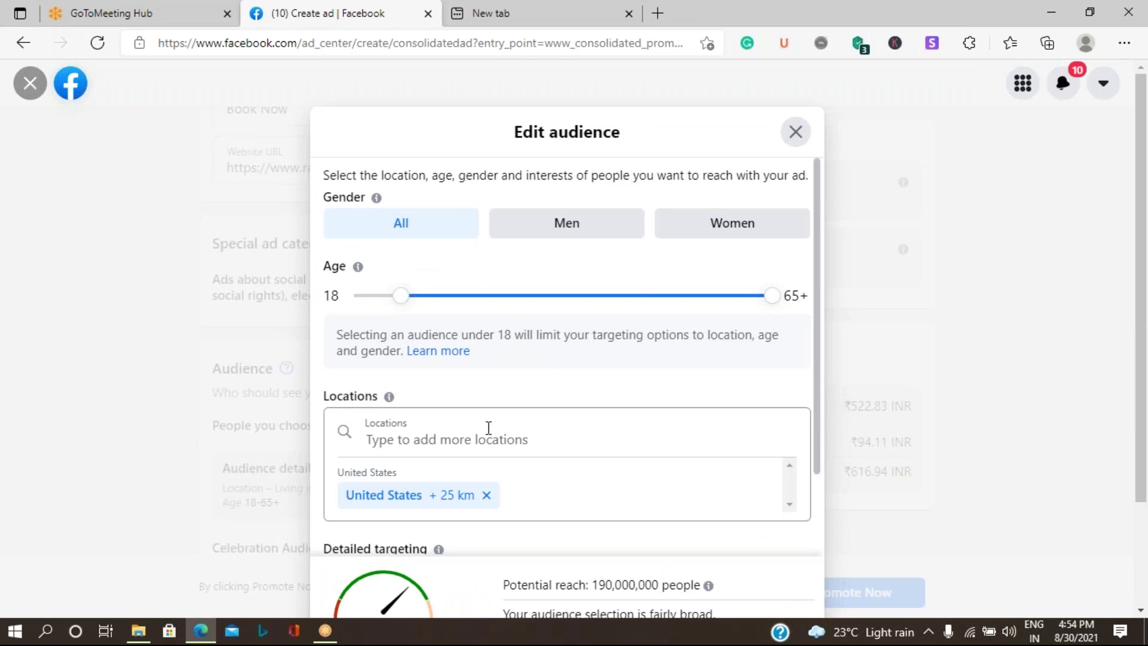
pyautogui.scroll(-2, 485, 426)
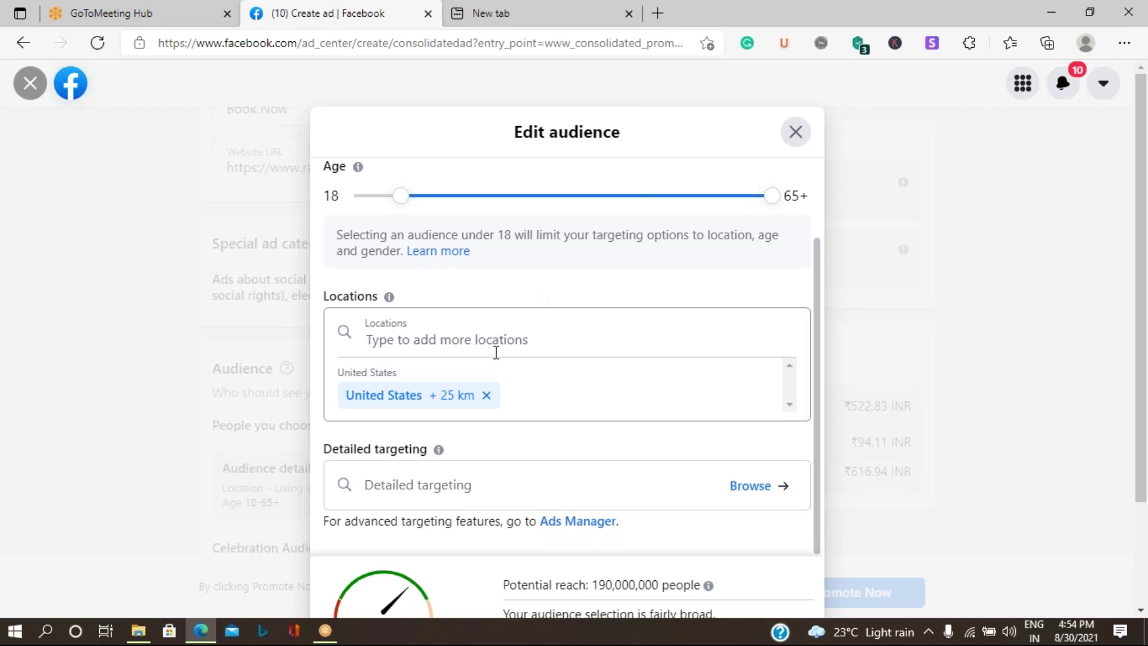
pyautogui.scroll(2, 496, 353)
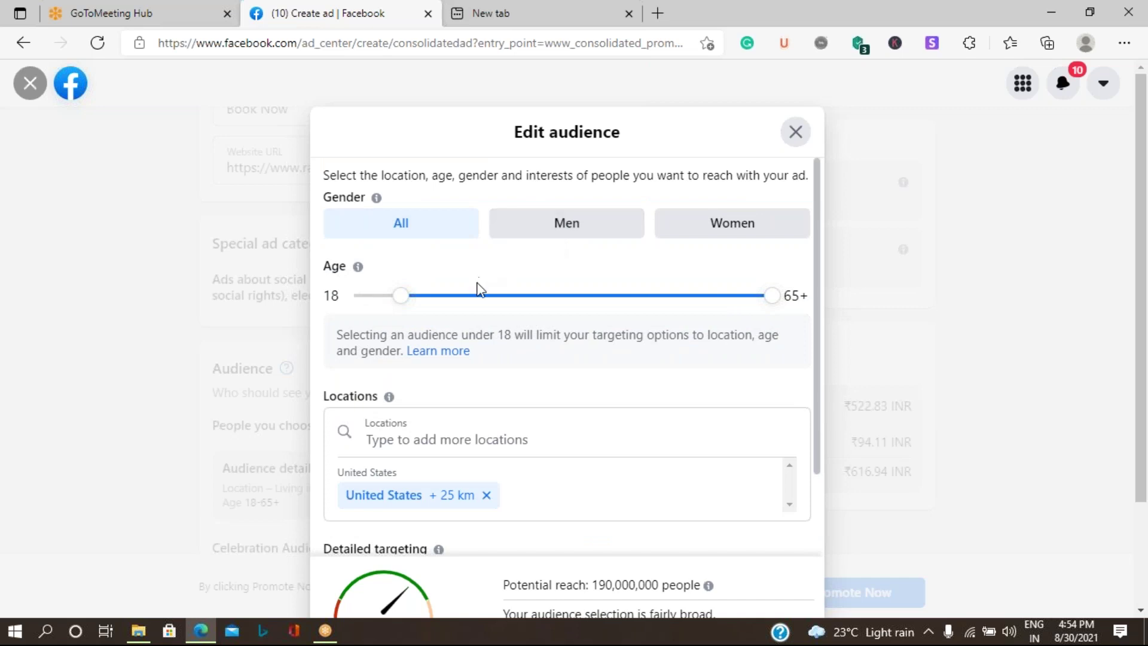
pyautogui.moveTo(770, 295)
pyautogui.mouseDown()
pyautogui.moveTo(614, 297)
pyautogui.moveTo(664, 300)
pyautogui.moveTo(654, 297)
pyautogui.mouseUp()
# Step: Add India as a target location and open Detailed targeting
pyautogui.click(548, 450)
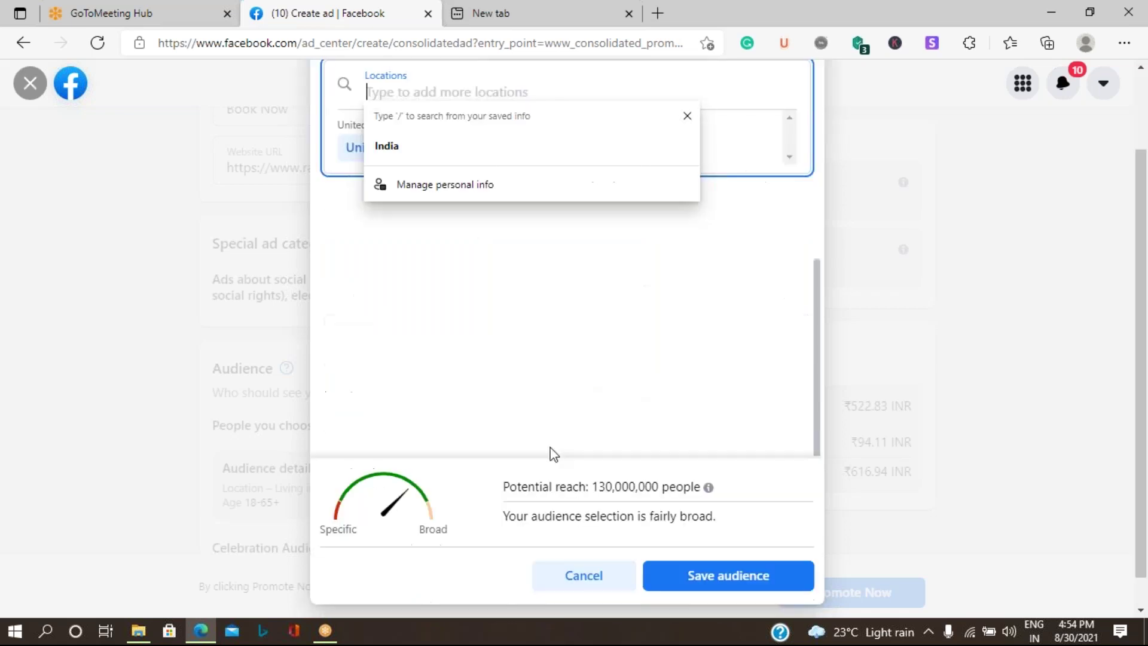
pyautogui.click(414, 157)
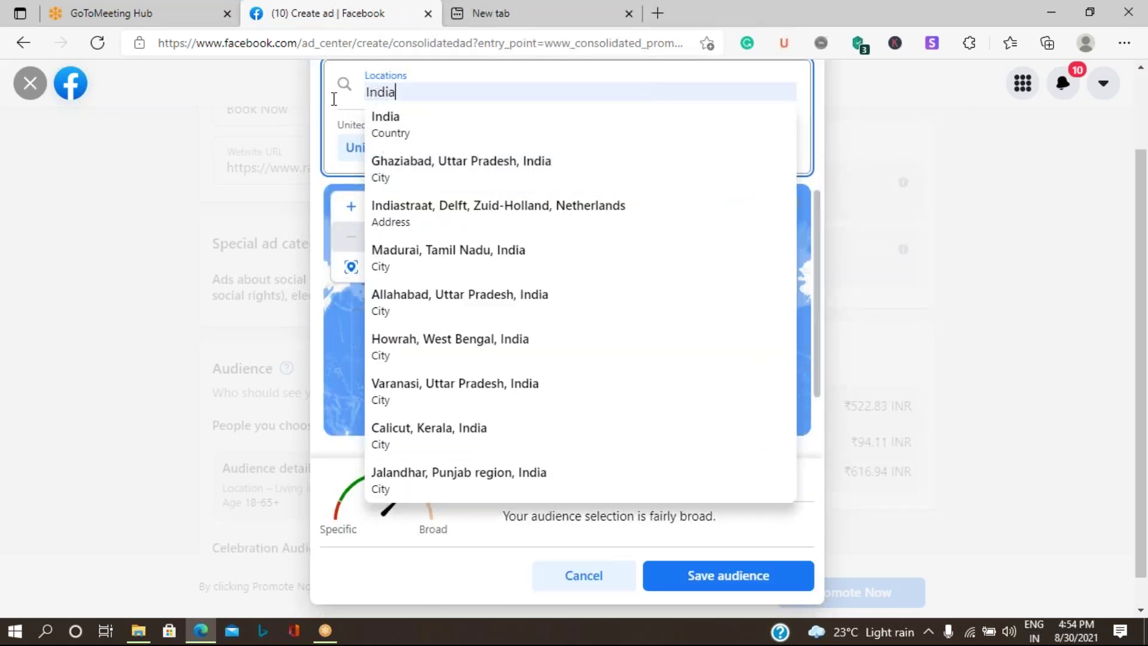
pyautogui.click(391, 123)
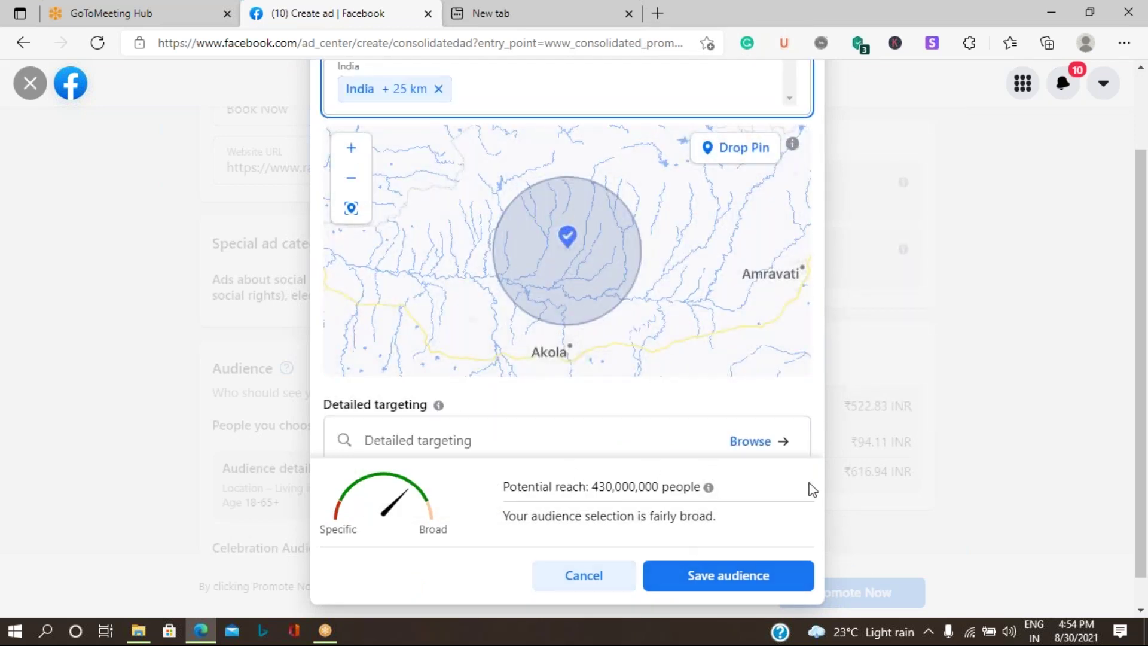
pyautogui.click(777, 444)
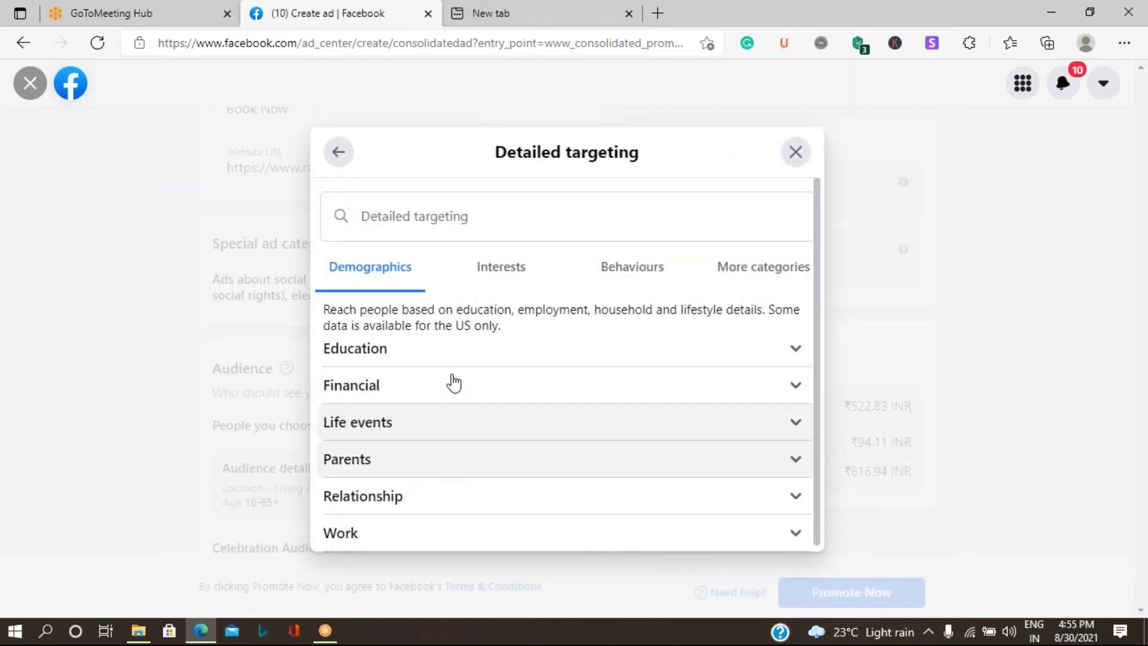
# Step: Add University graduate from Demographics > Education > Education level, then save the audience
pyautogui.click(794, 349)
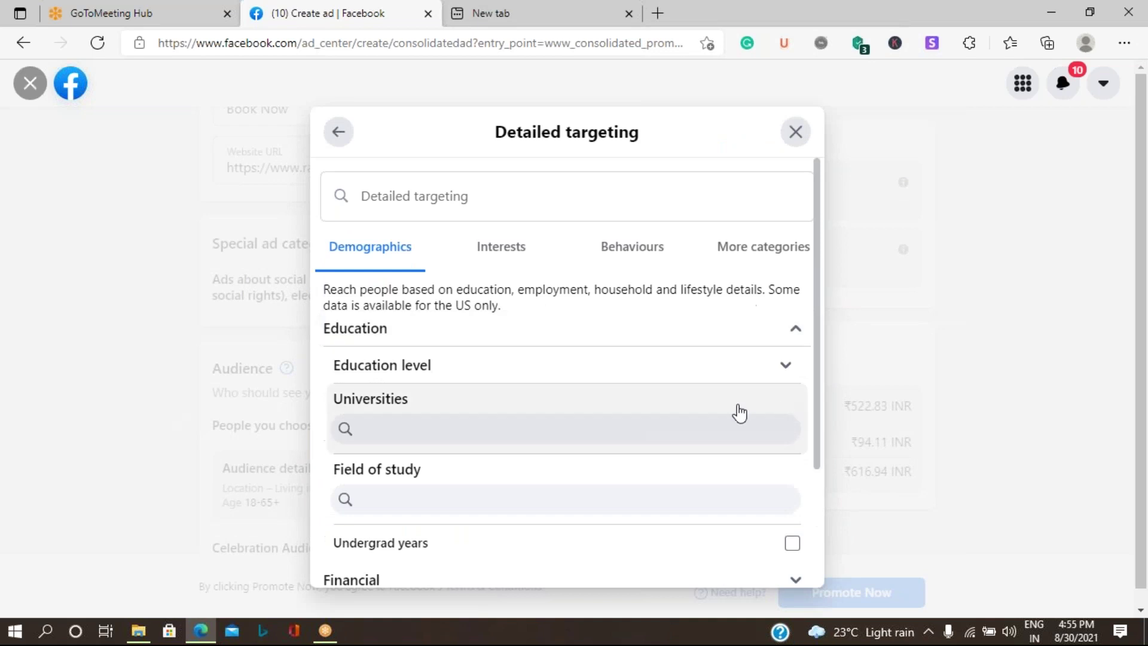
pyautogui.click(784, 366)
pyautogui.scroll(-2, 468, 511)
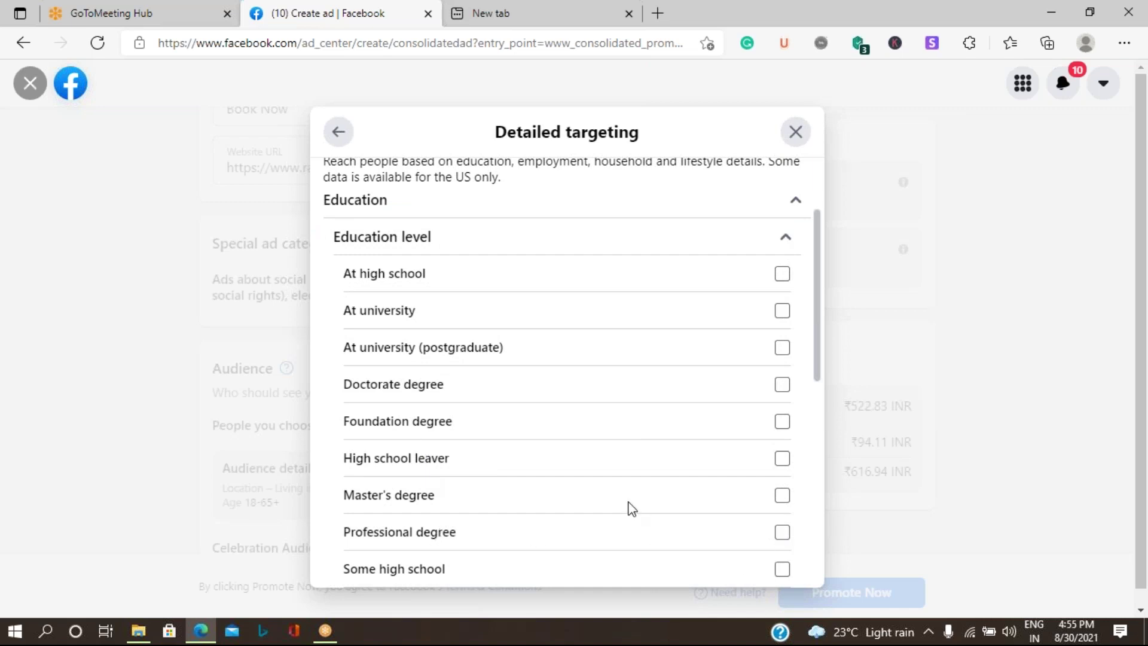
pyautogui.scroll(-2, 627, 501)
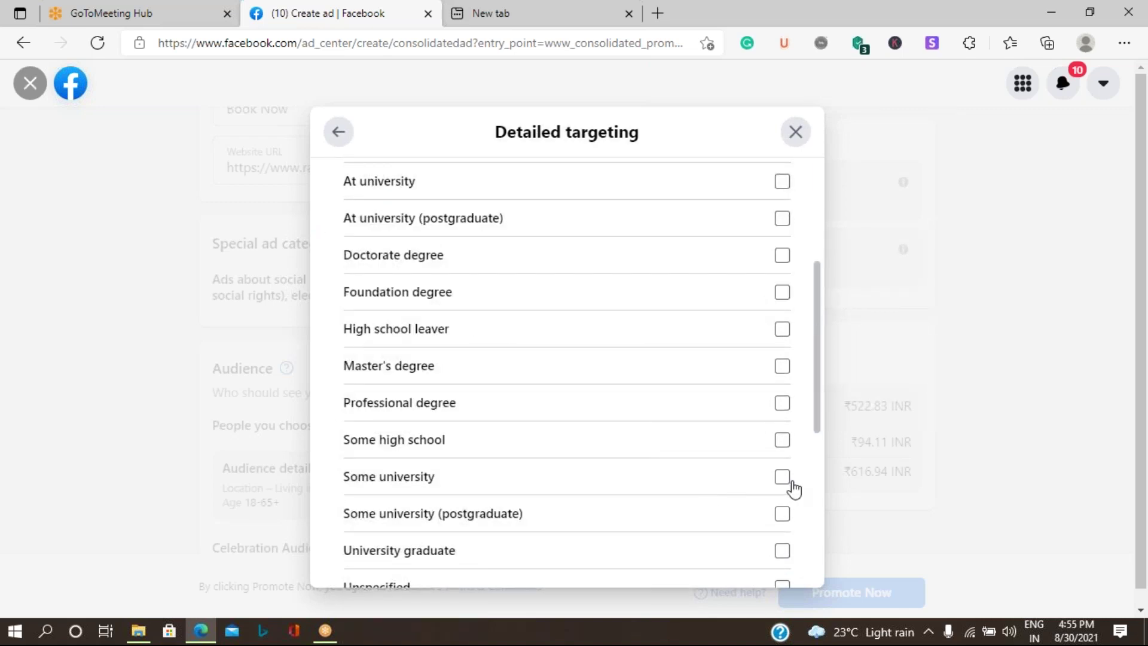
pyautogui.click(782, 553)
pyautogui.click(338, 134)
pyautogui.moveTo(566, 359)
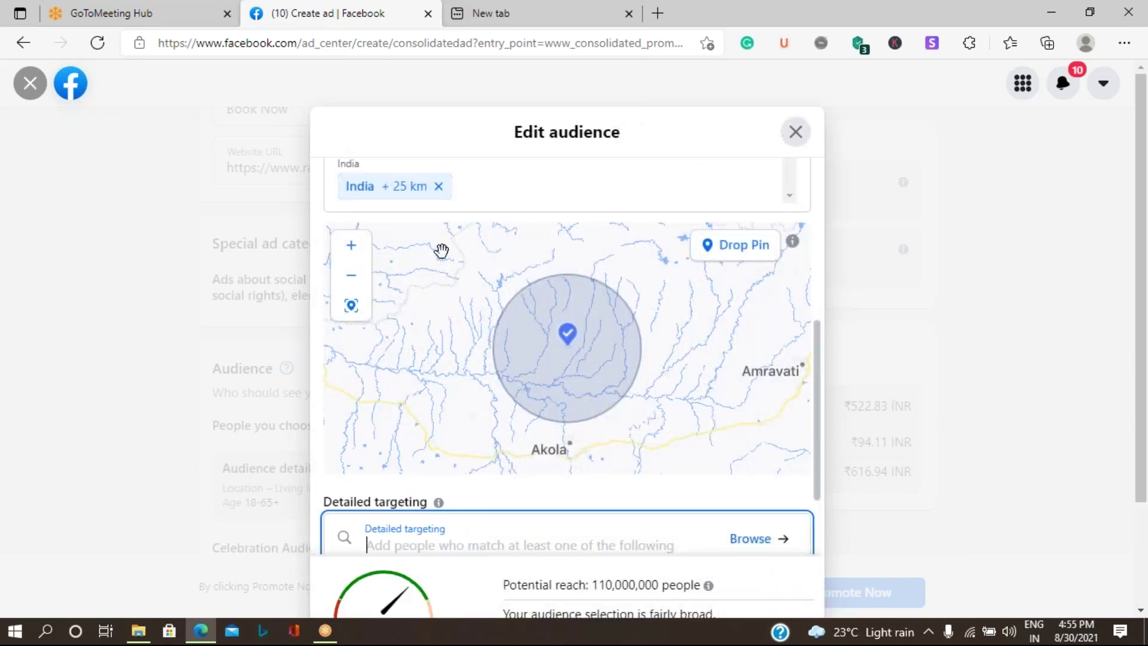
pyautogui.scroll(-1, 508, 488)
pyautogui.scroll(-1, 657, 488)
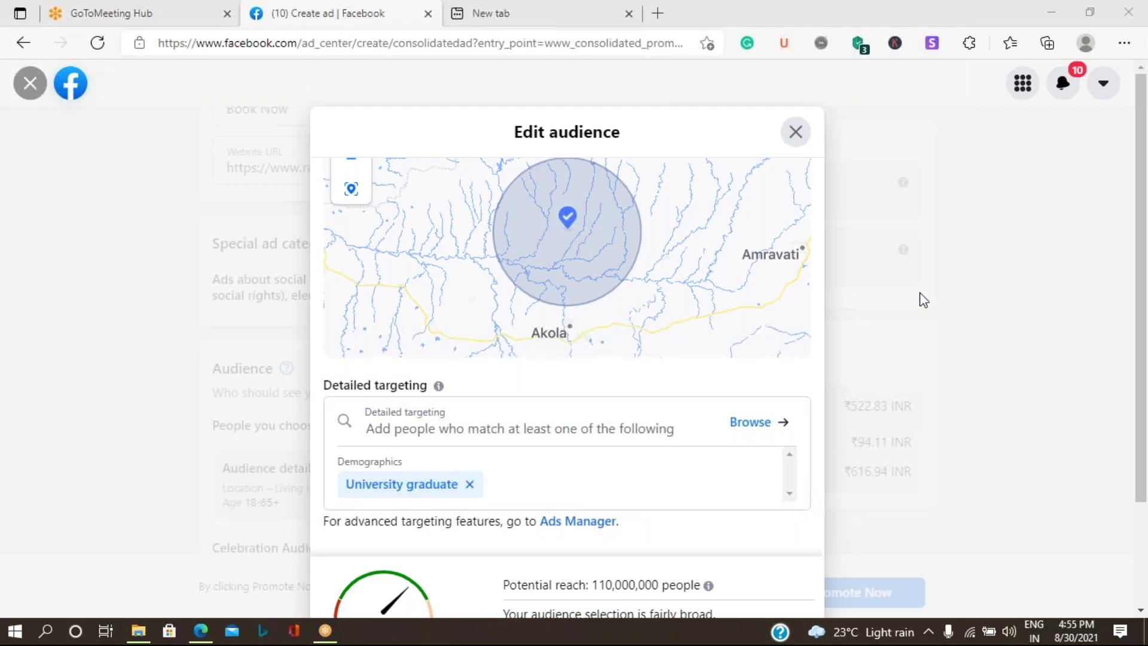
pyautogui.click(1141, 609)
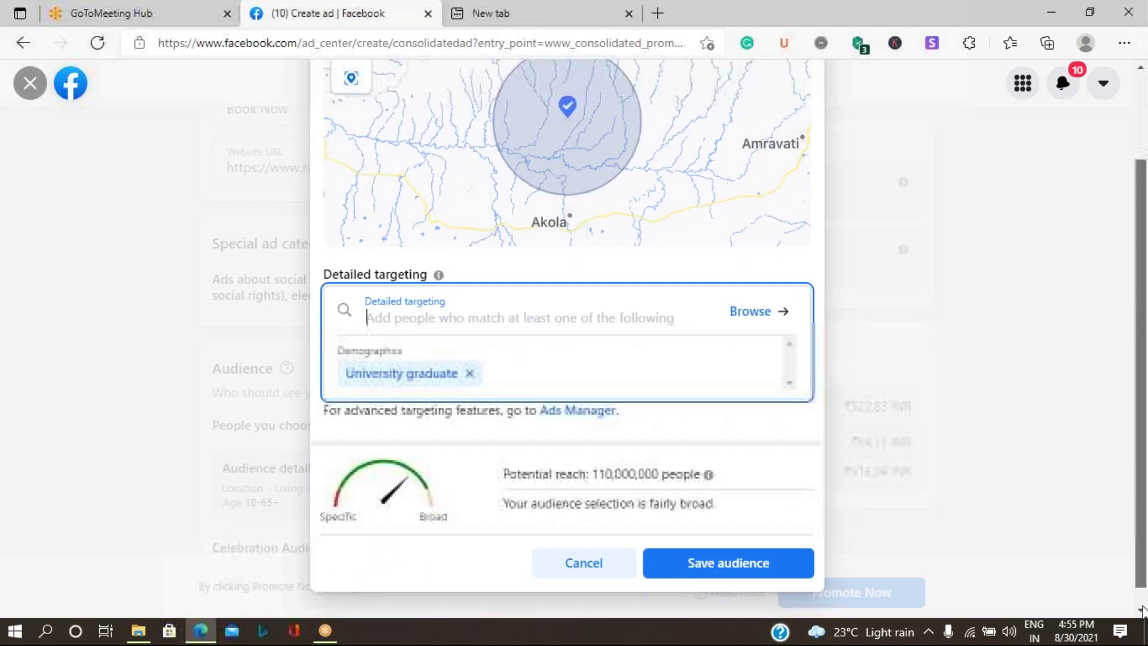
pyautogui.click(758, 547)
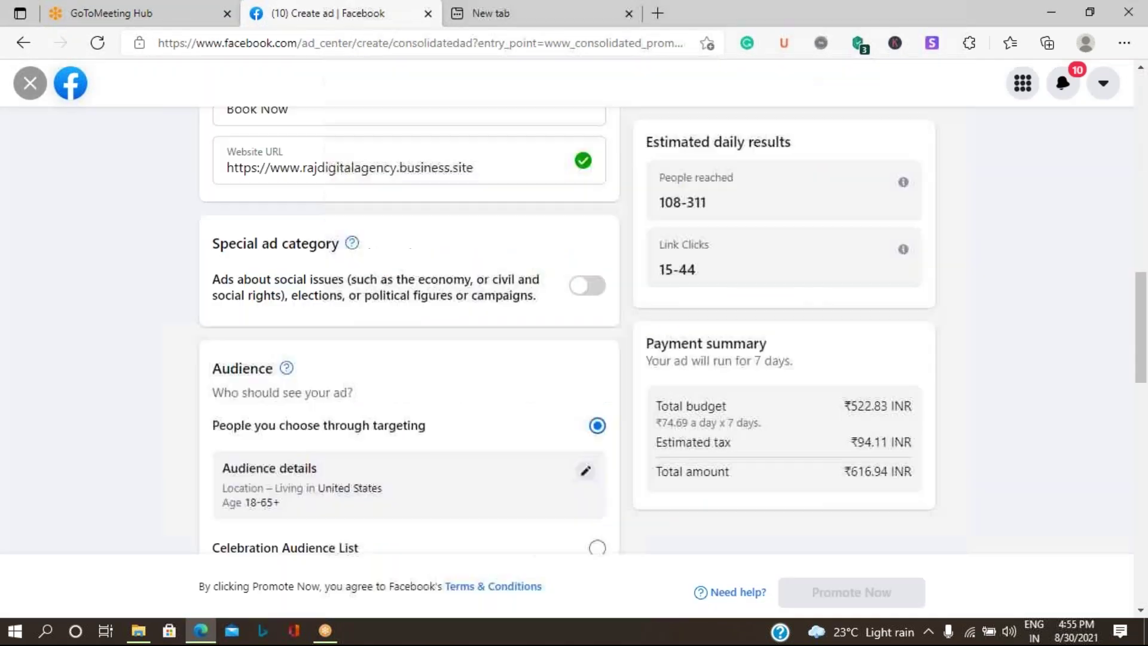
pyautogui.scroll(-5, 368, 442)
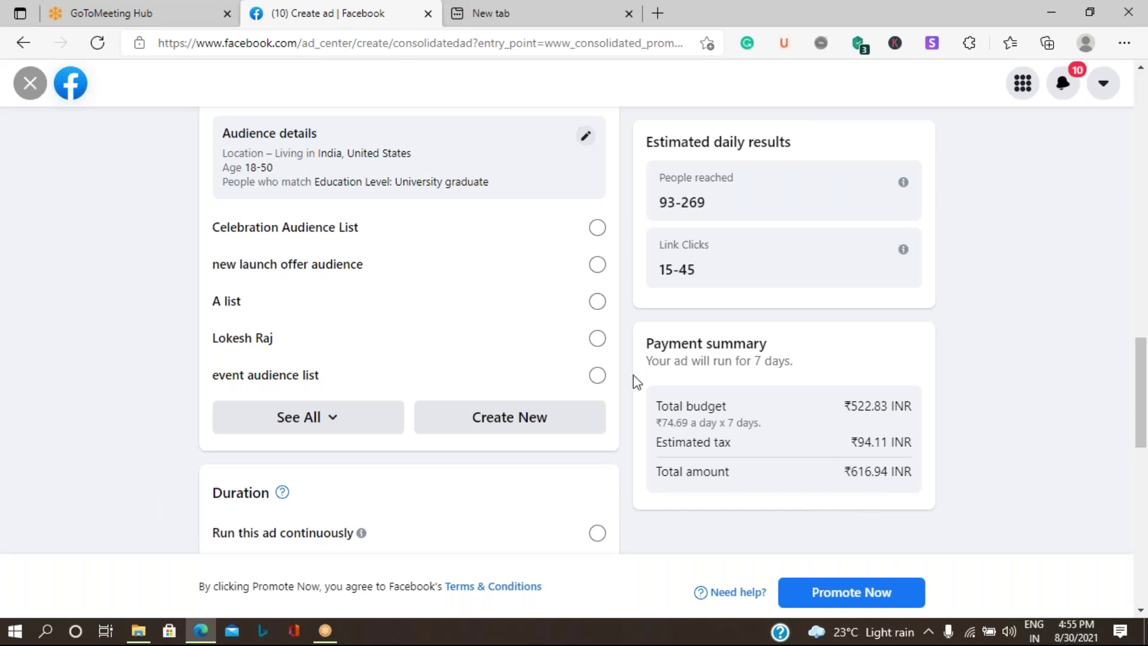
pyautogui.scroll(-3, 418, 386)
pyautogui.scroll(-3, 372, 483)
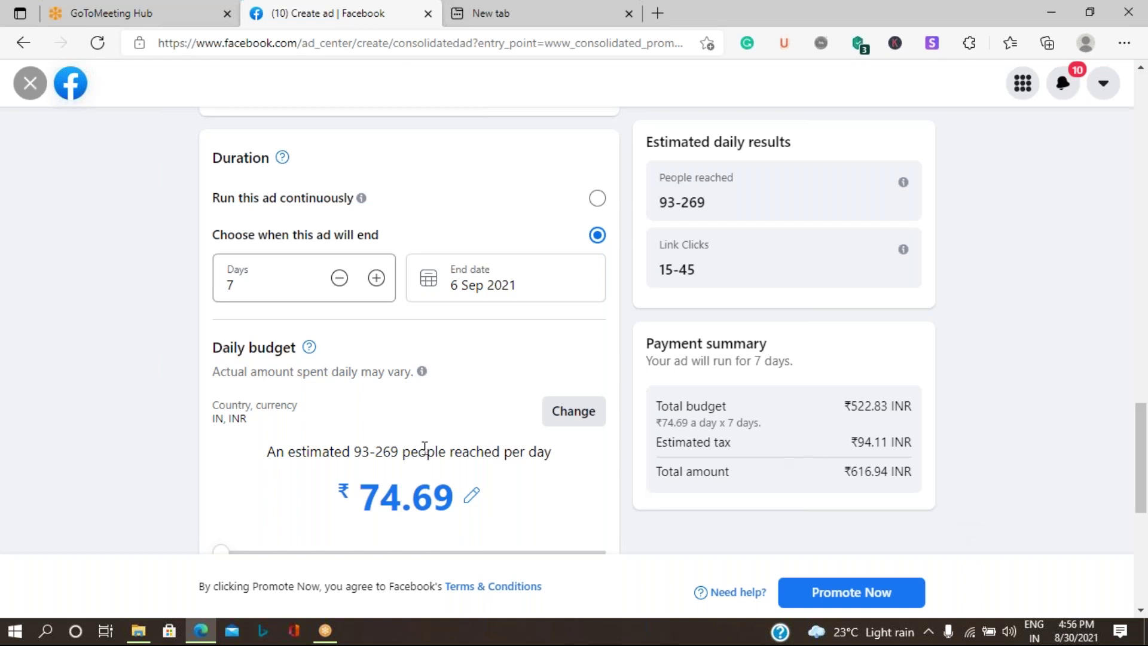
pyautogui.scroll(-4, 425, 447)
pyautogui.scroll(-3, 426, 469)
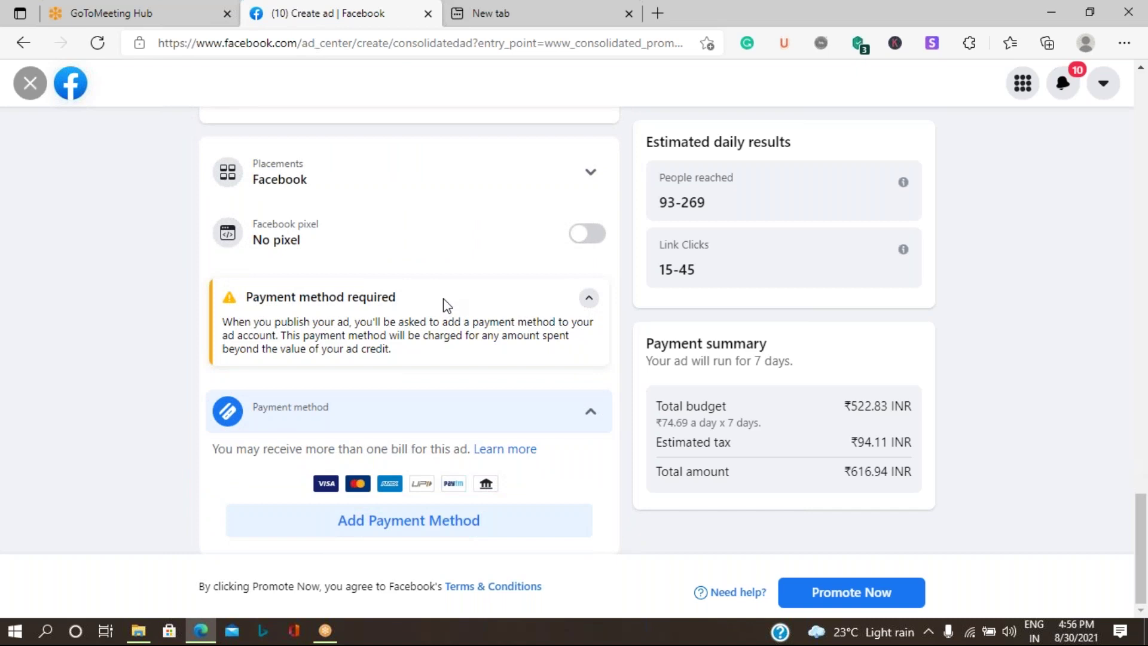
pyautogui.click(601, 242)
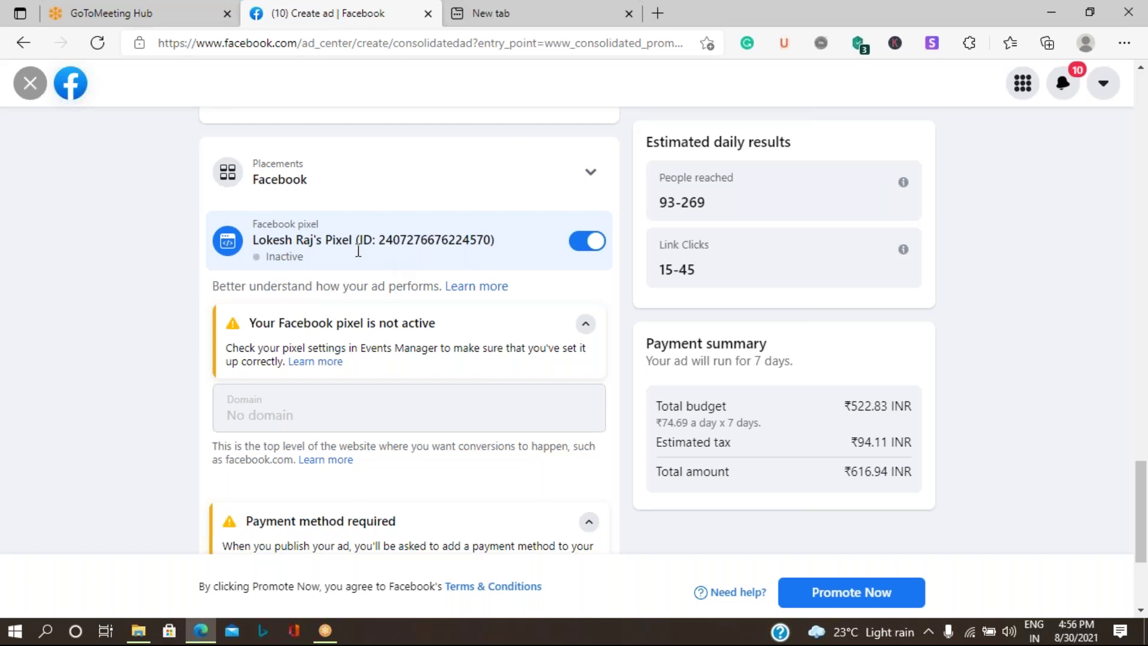
pyautogui.scroll(-3, 476, 463)
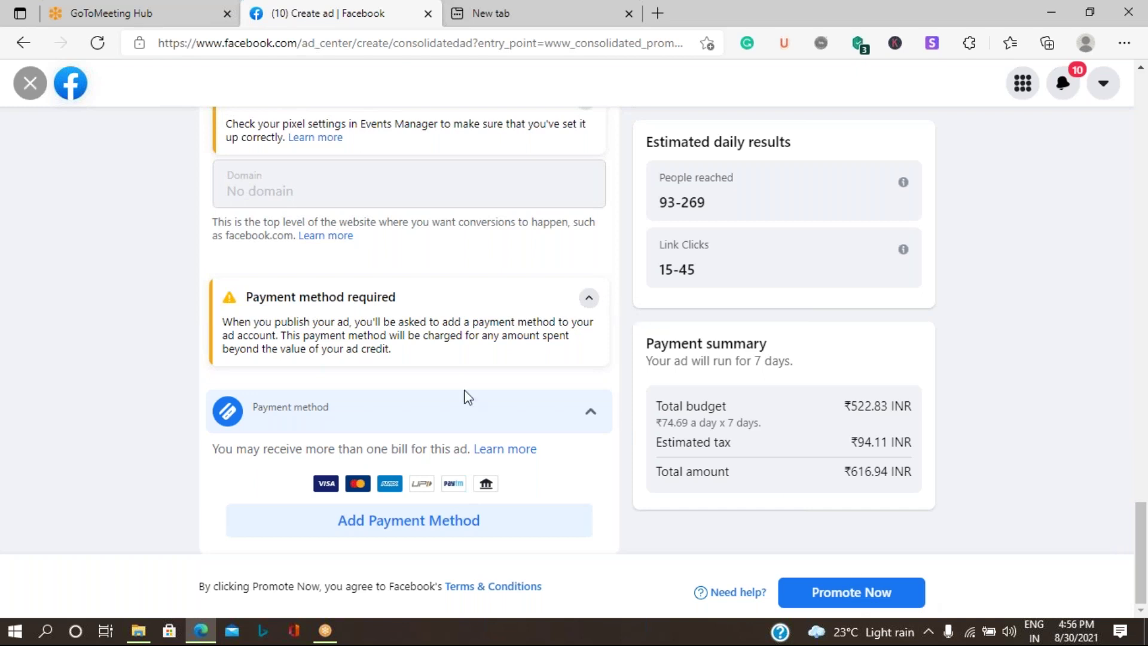
pyautogui.scroll(8, 468, 407)
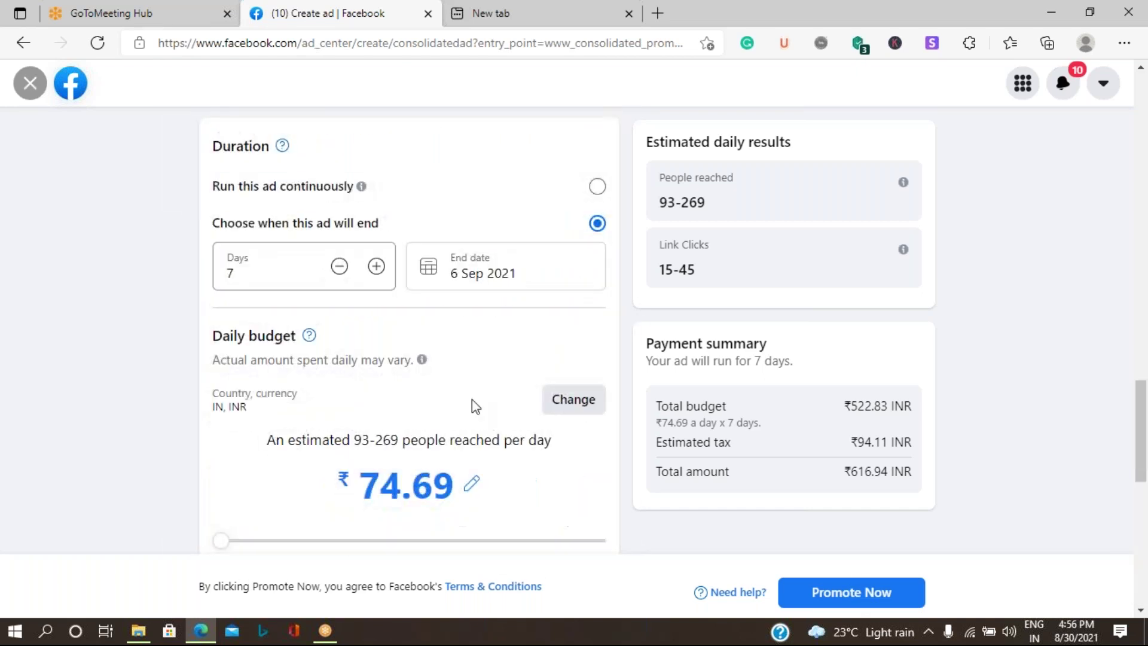
pyautogui.scroll(8, 471, 403)
pyautogui.scroll(2, 472, 402)
pyautogui.scroll(6, 471, 402)
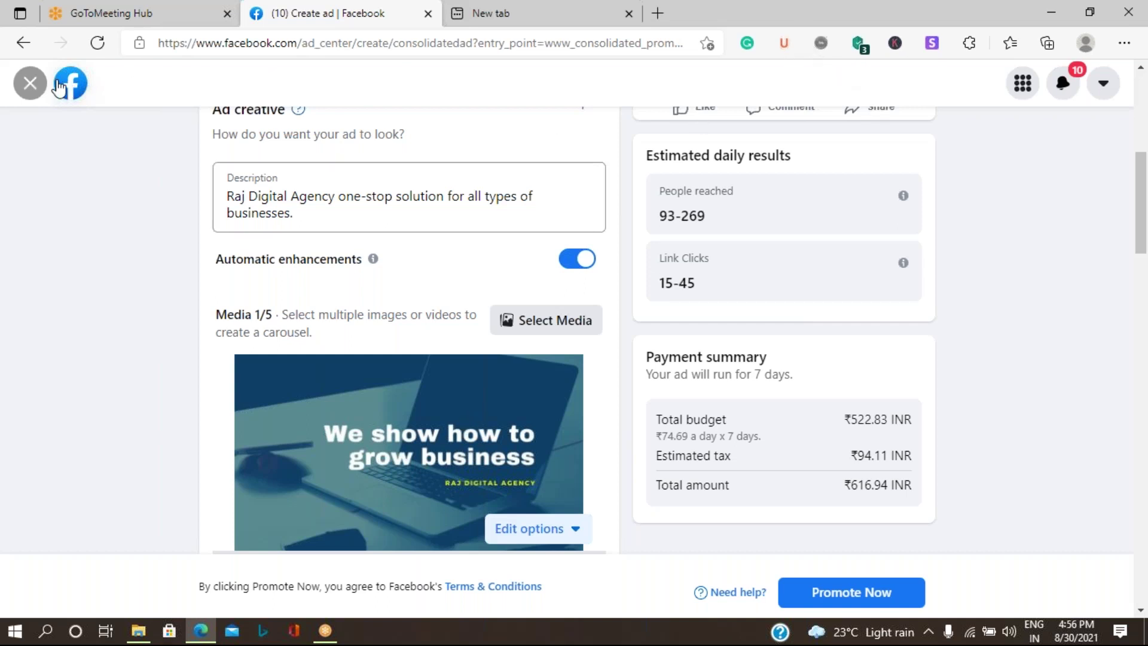
# Step: Discard the unfinished ad and reopen the Page's Promote ad type choices
pyautogui.click(30, 83)
pyautogui.click(750, 385)
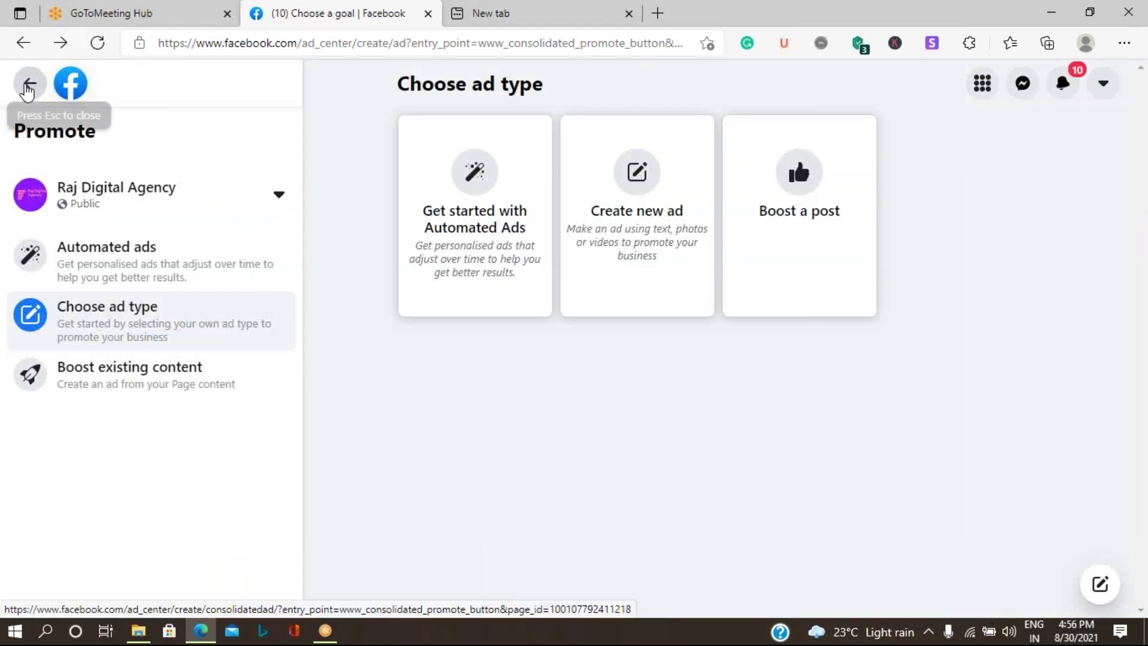
pyautogui.click(29, 83)
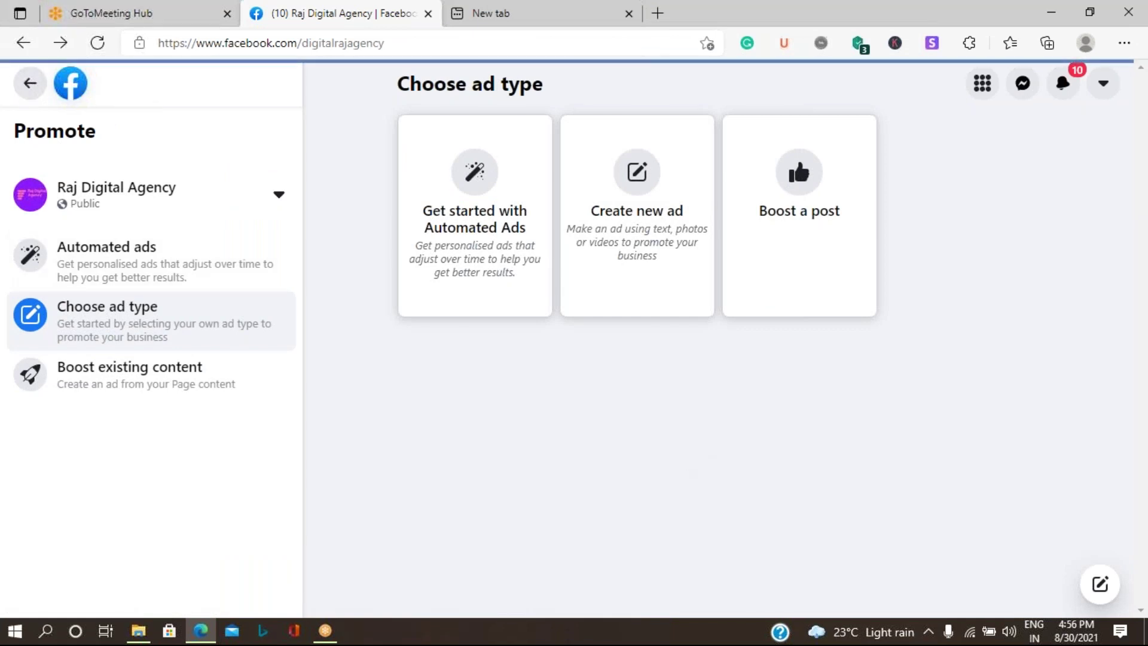
pyautogui.click(29, 83)
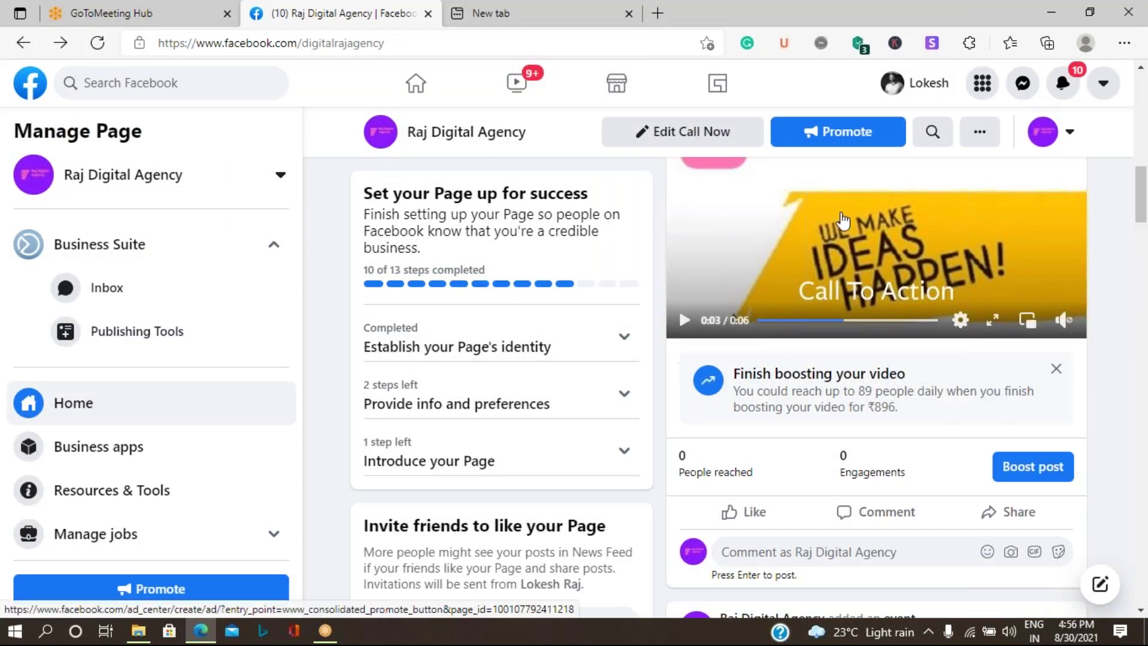
pyautogui.click(863, 146)
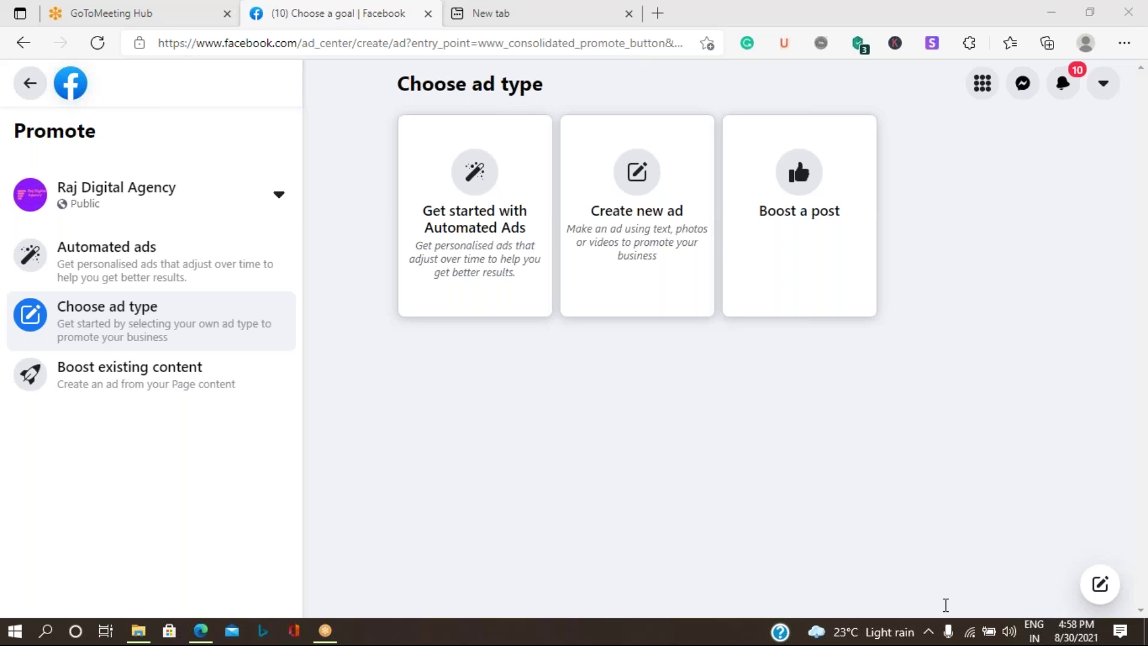
# Step: Go back to the Page home and open the Page in Business Suite
pyautogui.click(151, 275)
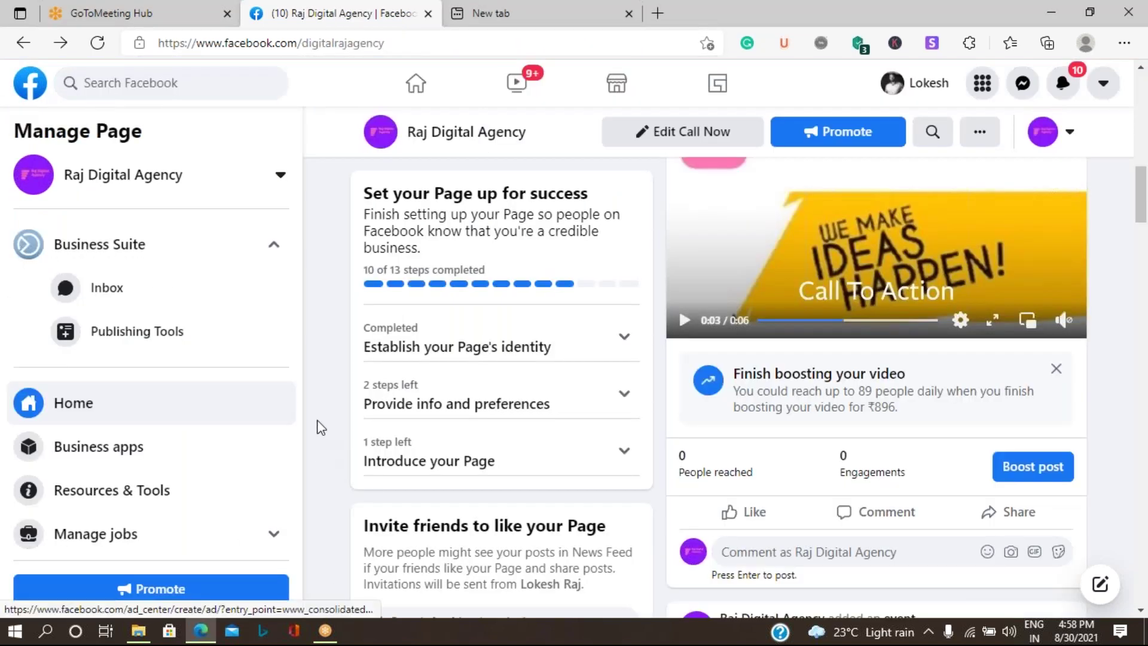
pyautogui.click(115, 257)
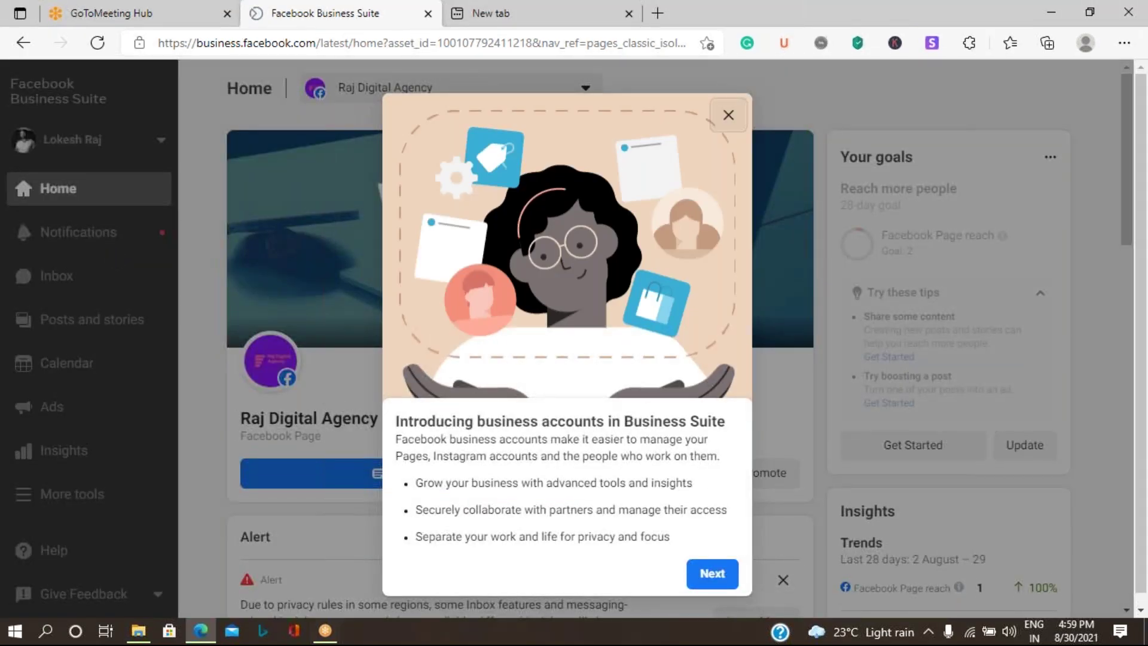
# Step: Dismiss the business accounts introduction and tour with Next, Next and Done
pyautogui.click(702, 574)
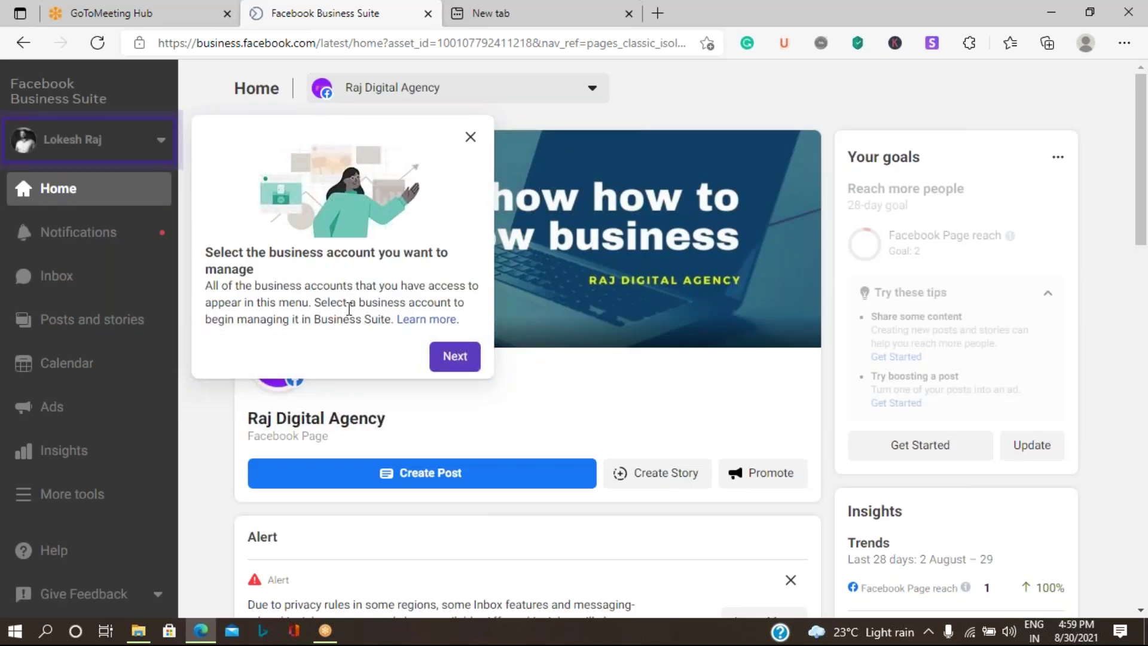
pyautogui.click(447, 365)
pyautogui.click(889, 306)
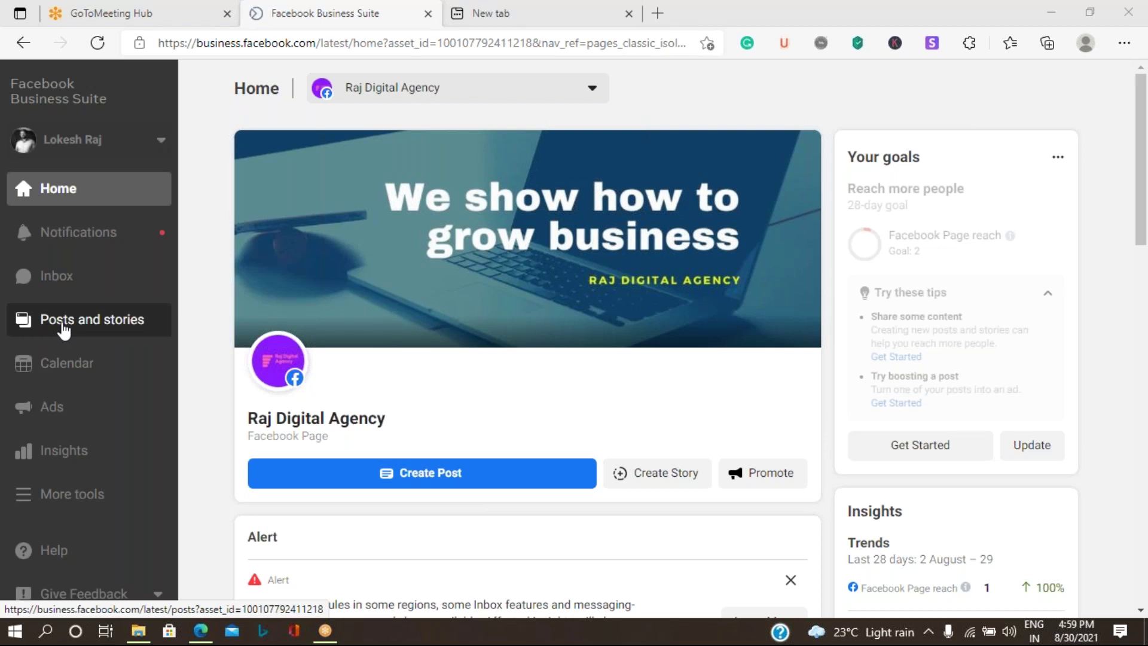
# Step: Show the published posts with reach and engagement, dismissing the New post dialog unused
pyautogui.click(63, 326)
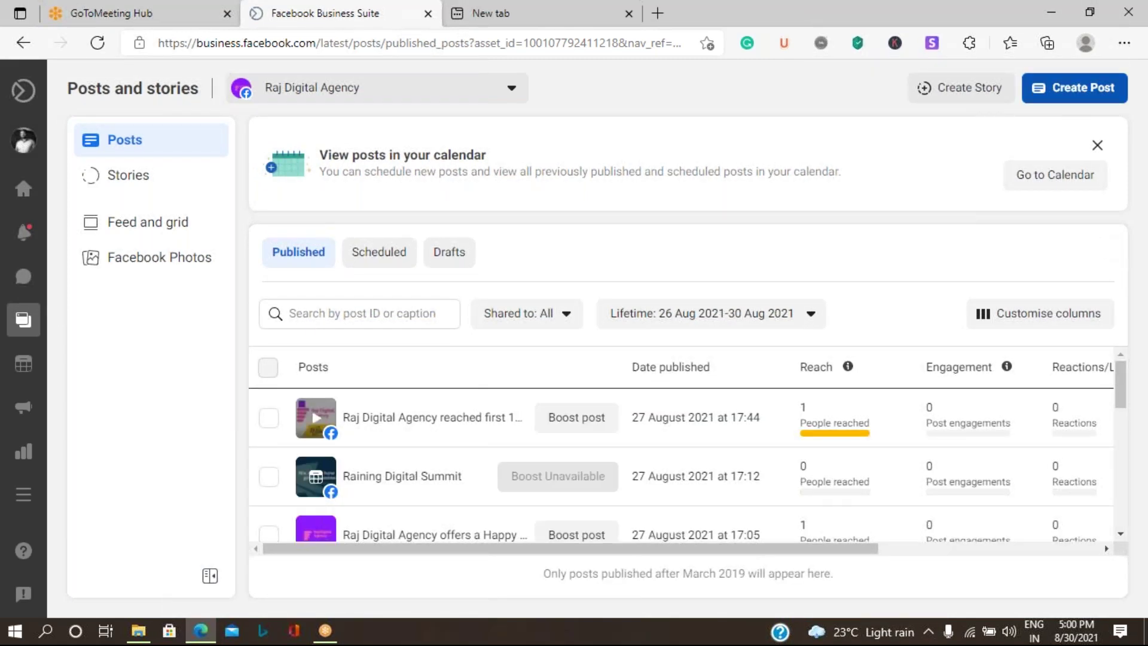
pyautogui.click(1075, 88)
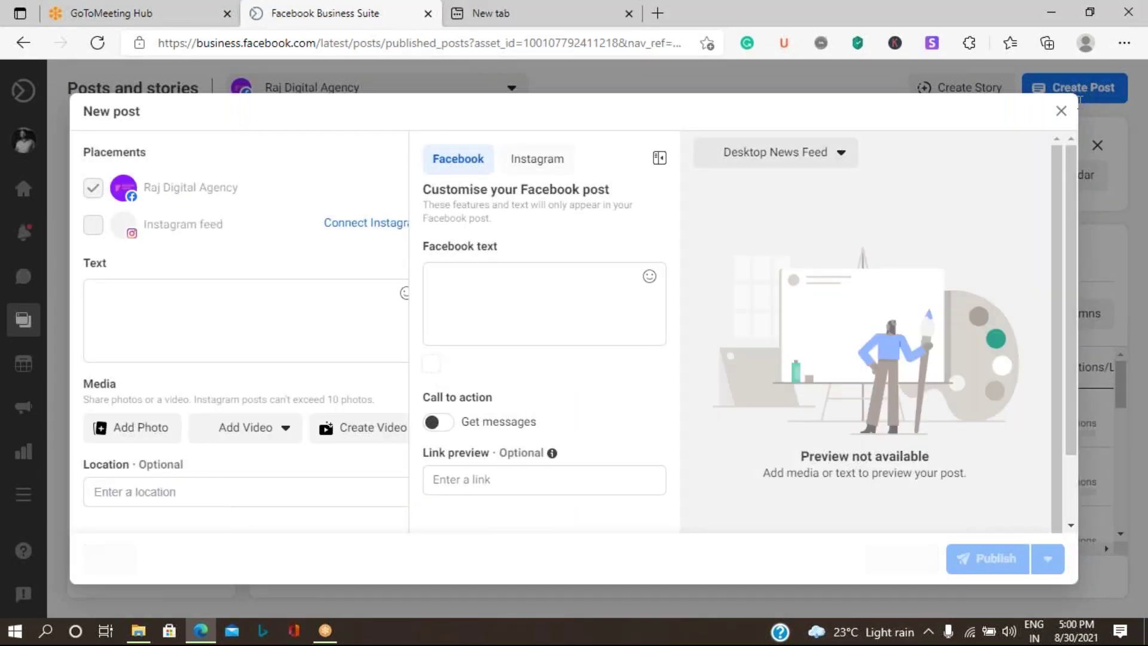
pyautogui.click(1062, 110)
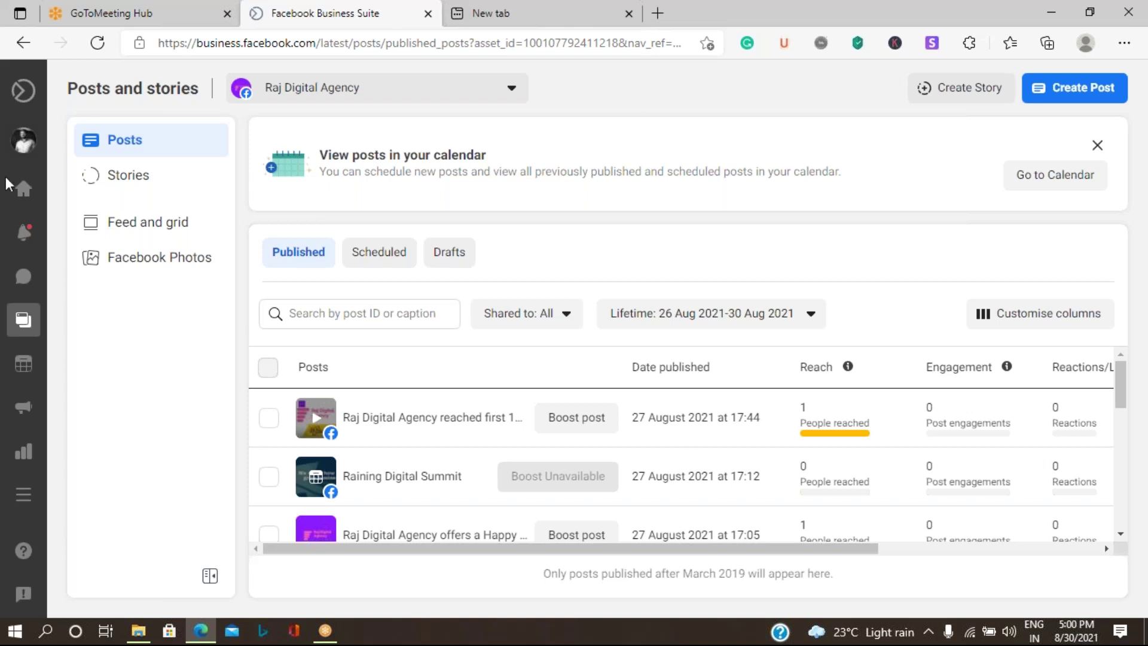
pyautogui.moveTo(23, 363)
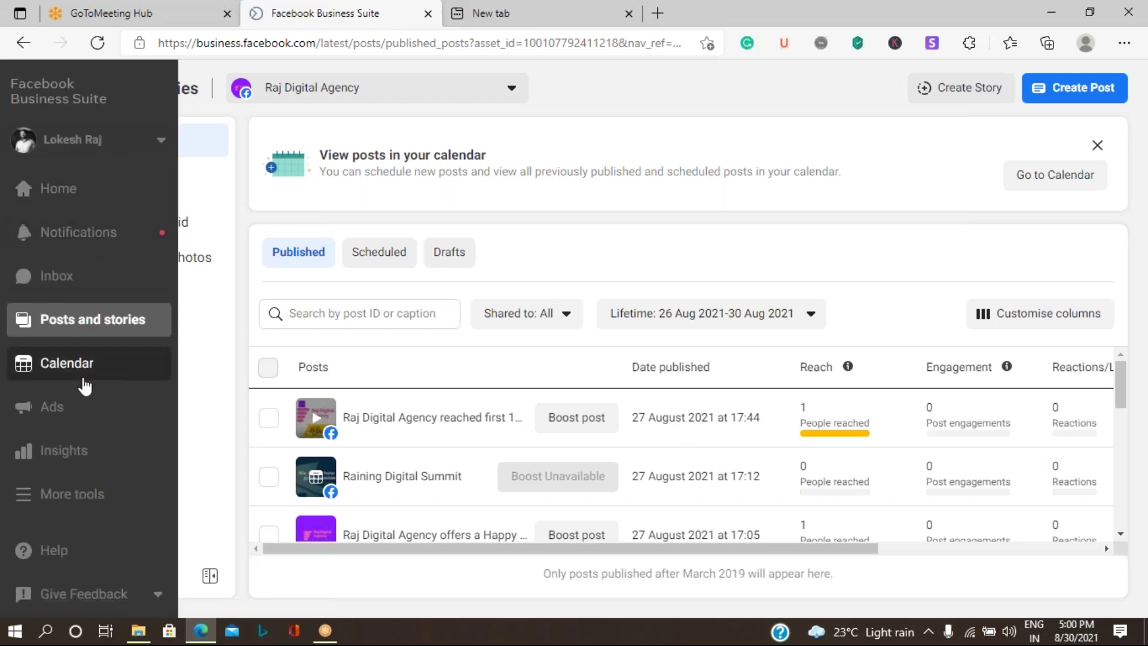
# Step: Browse the Create ad goal choices, from Automated Ads to Get more leads, then close them
pyautogui.click(75, 417)
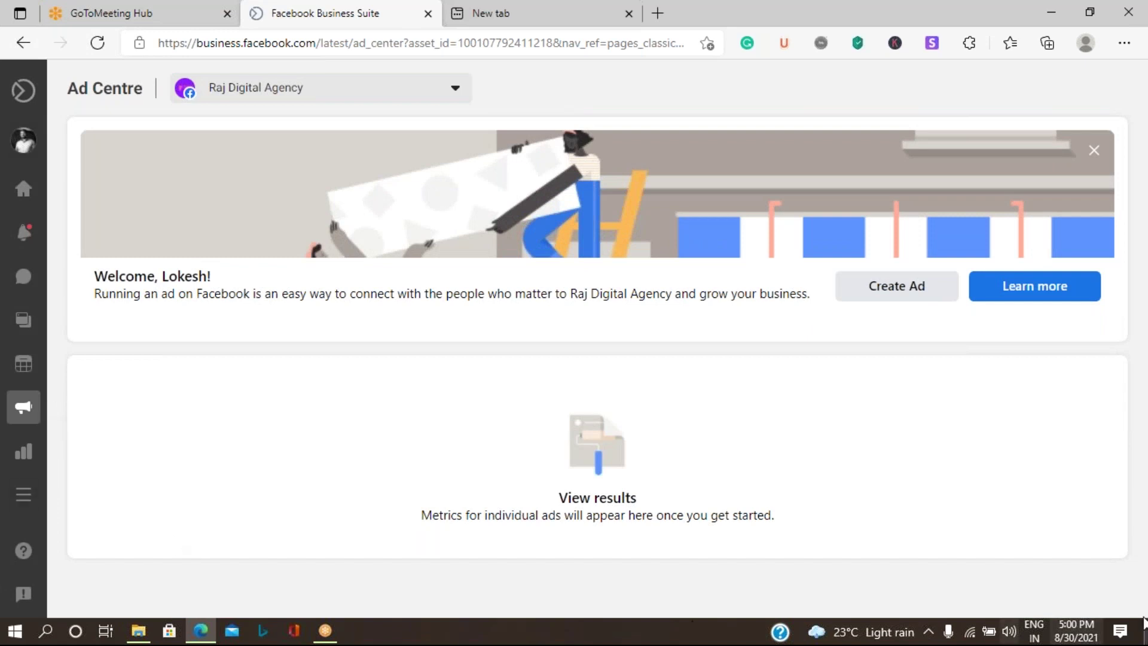
pyautogui.click(903, 293)
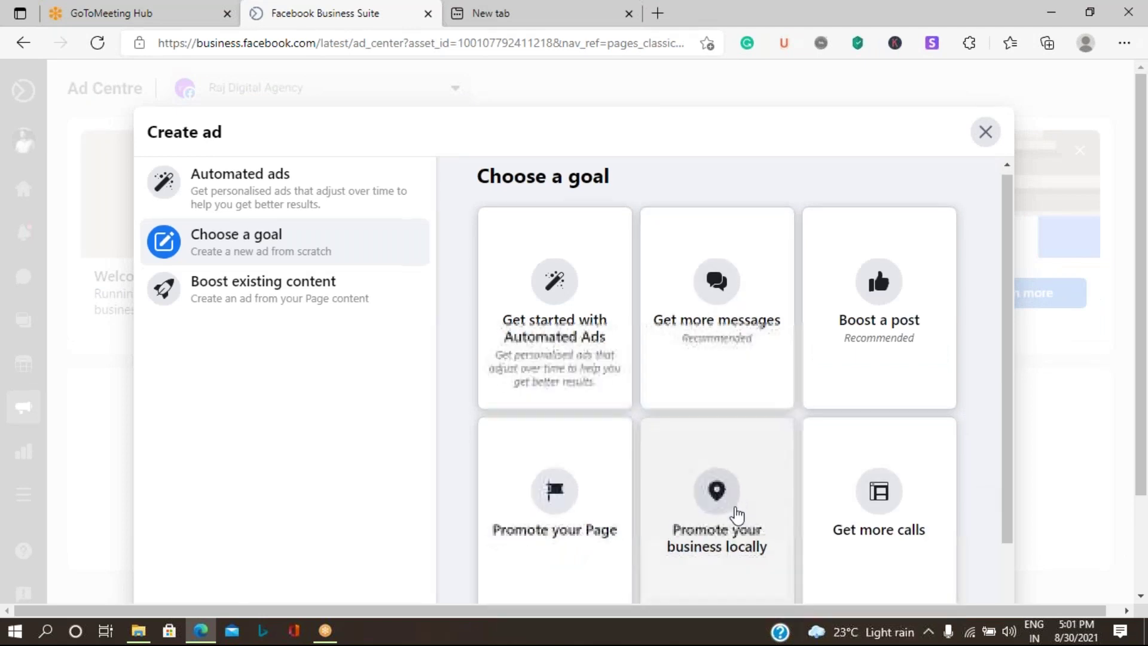
pyautogui.scroll(-3, 735, 512)
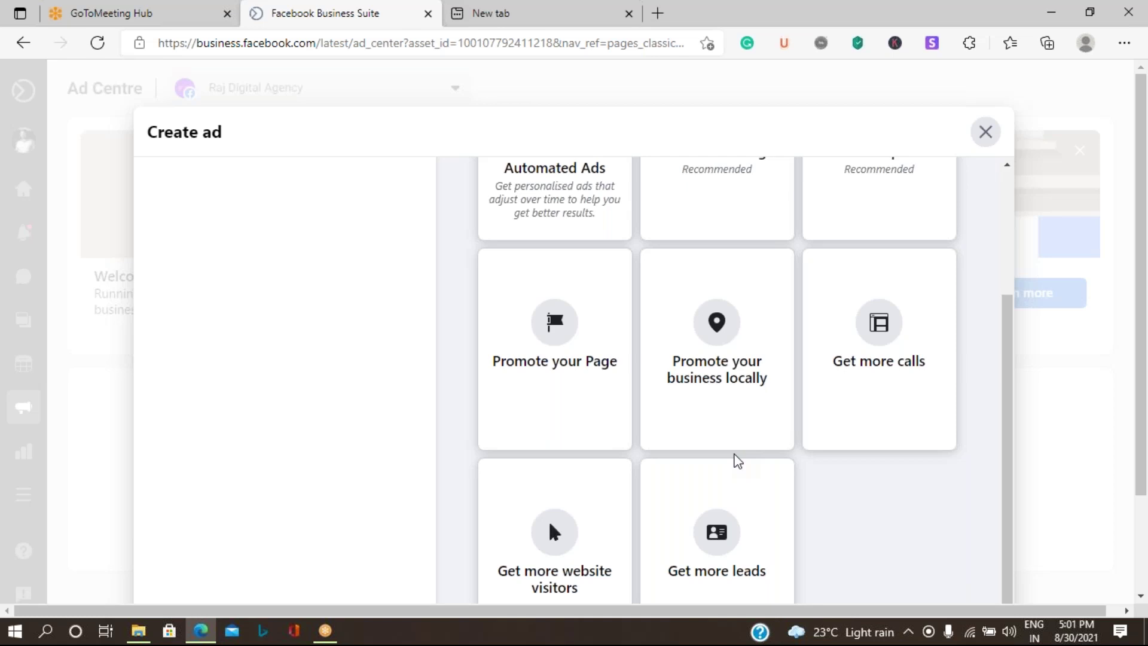
pyautogui.scroll(-2, 775, 499)
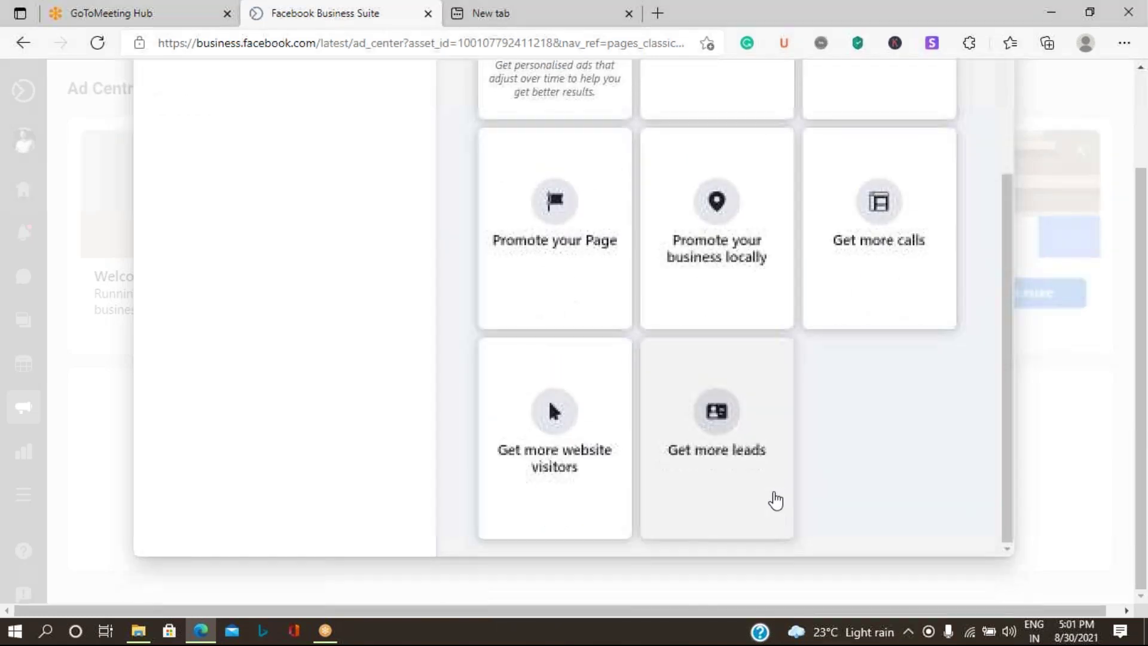
pyautogui.scroll(1, 770, 512)
pyautogui.scroll(2, 769, 512)
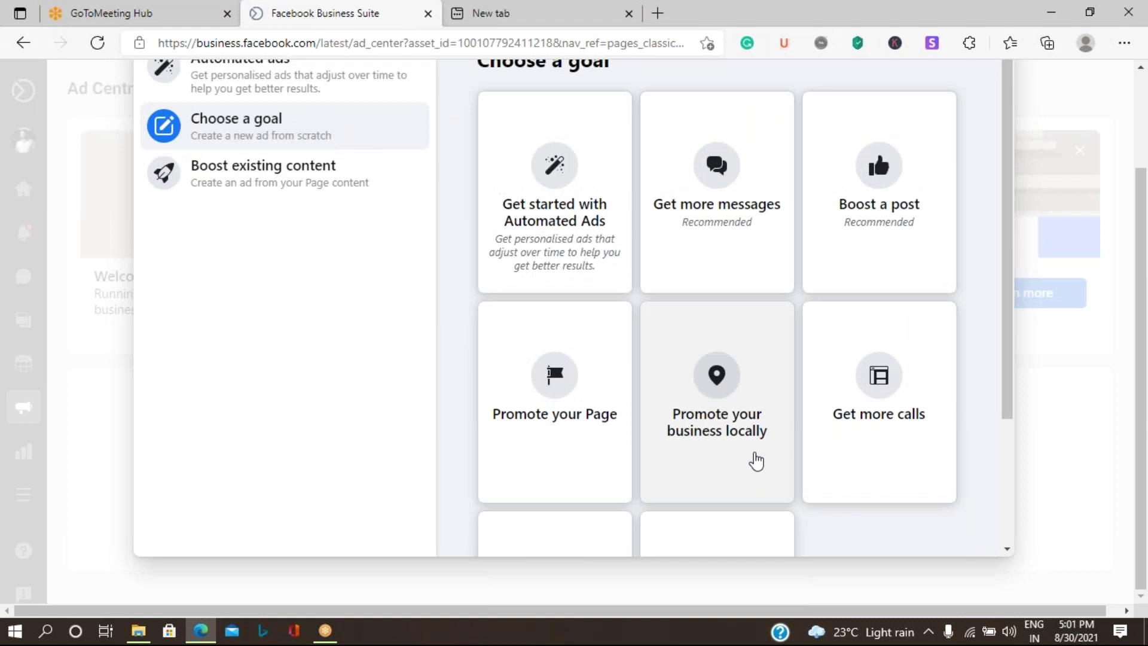
pyautogui.scroll(-3, 764, 482)
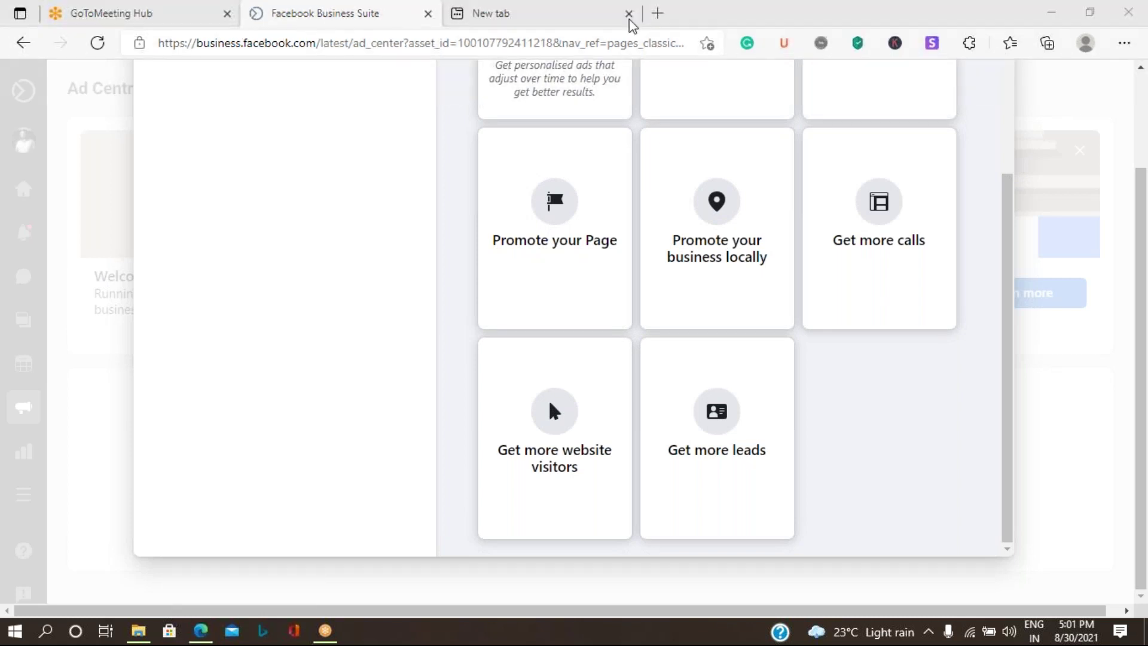
pyautogui.scroll(2, 1071, 203)
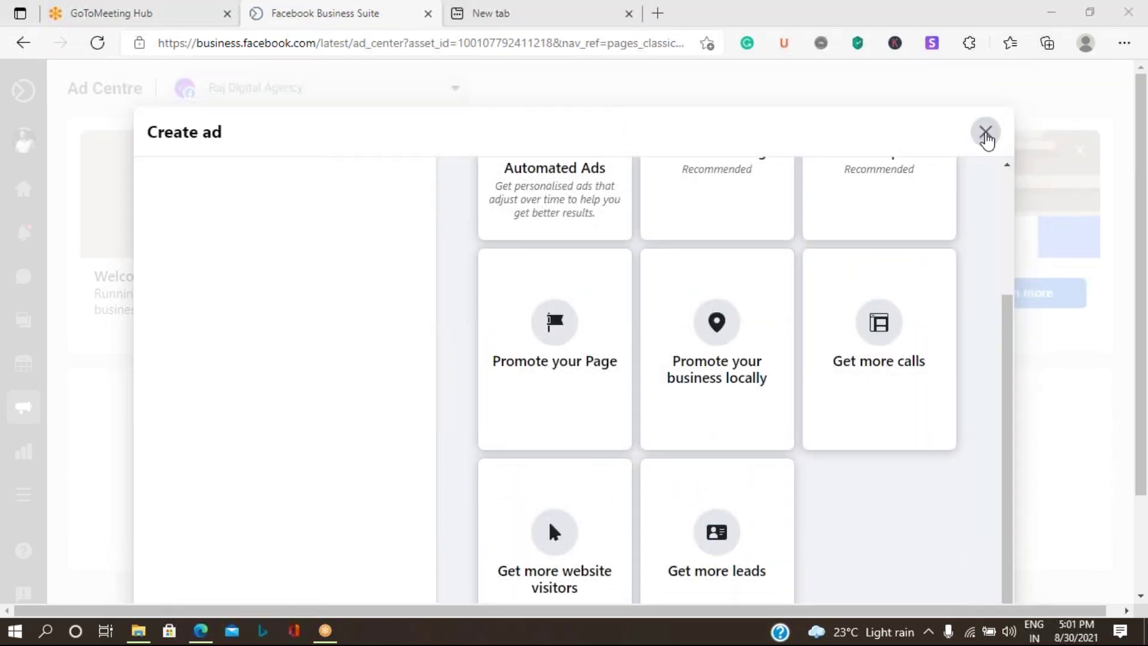
pyautogui.click(985, 133)
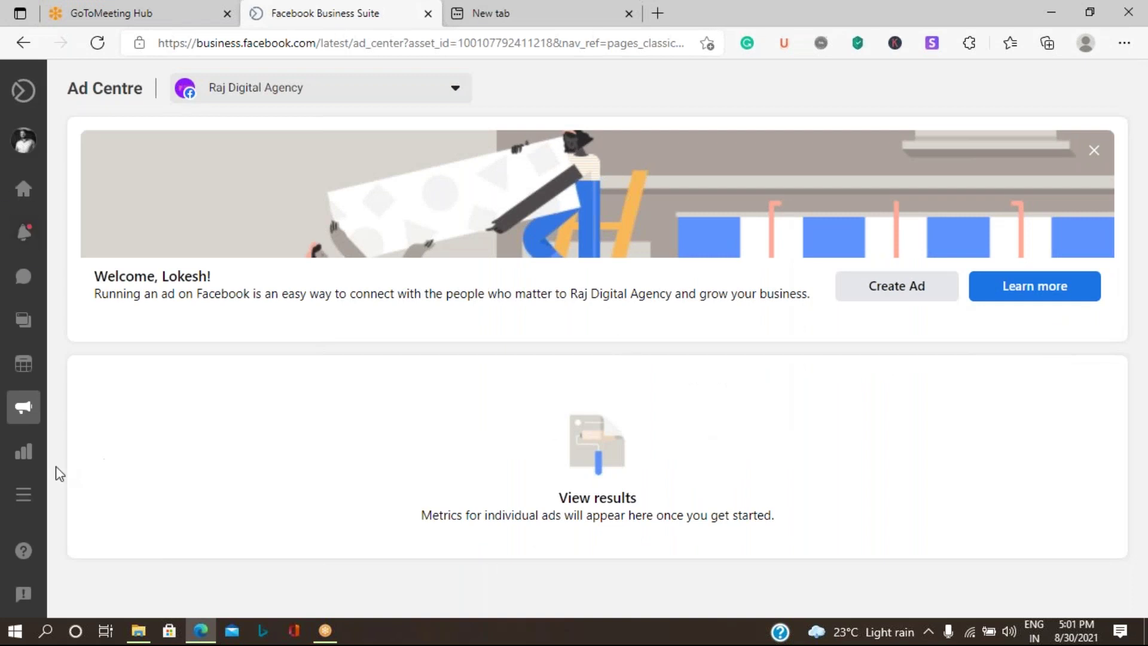
# Step: Open Ads Manager from More tools to see the 'Holi festival offer' draft campaign
pyautogui.moveTo(23, 448)
pyautogui.click(24, 495)
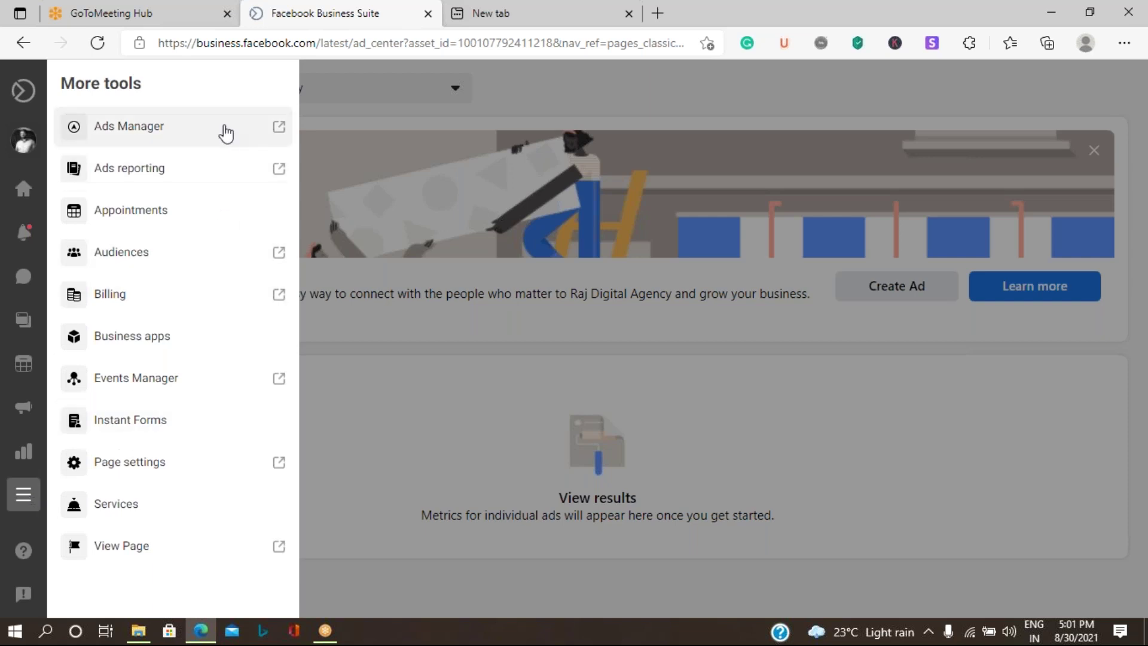
pyautogui.click(226, 133)
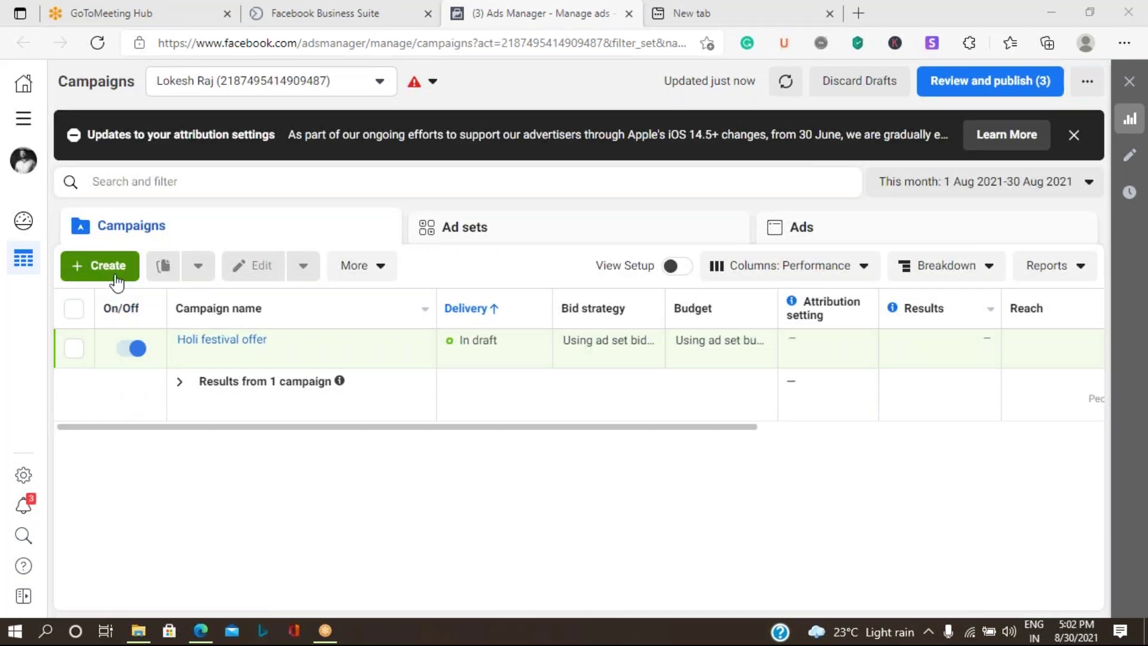
# Step: Start a new campaign with the green + Create button on the Campaigns tab
pyautogui.click(115, 277)
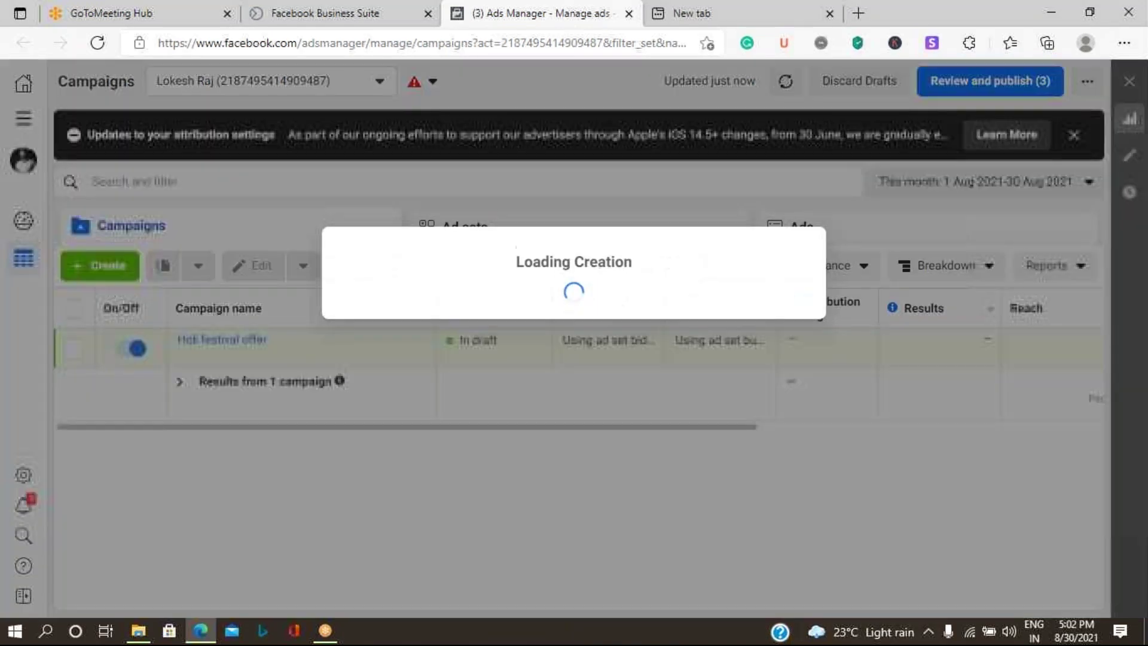
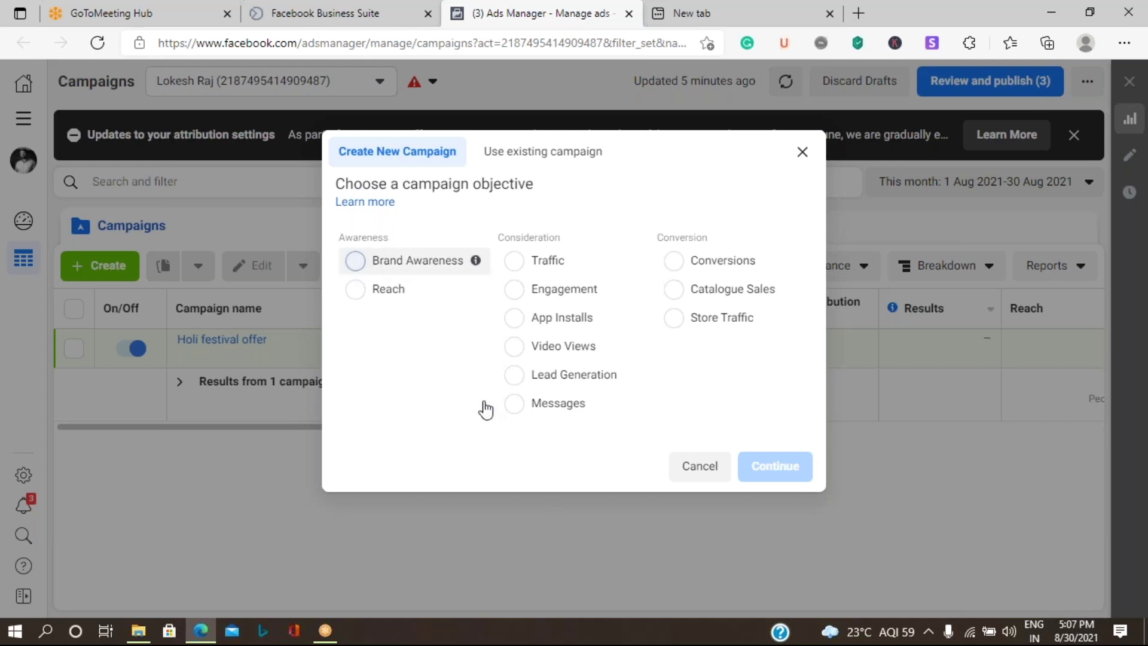
# Step: Pick Brand Awareness as the objective and expand the optional campaign, ad set and ad naming fields
pyautogui.press('space')
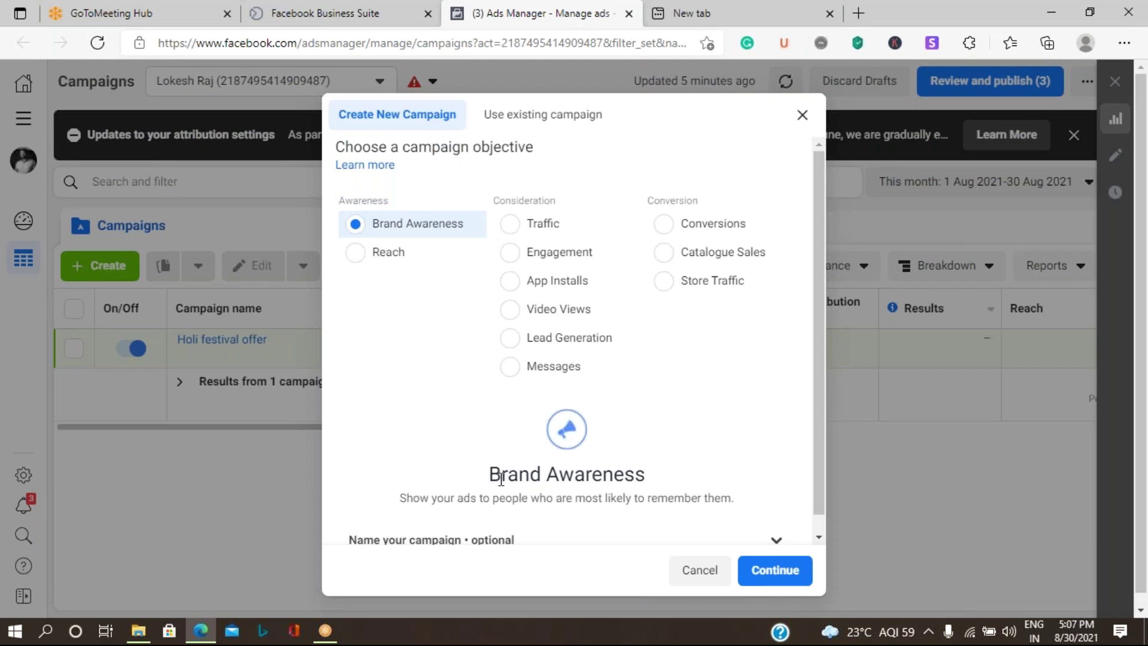
pyautogui.scroll(-1, 501, 478)
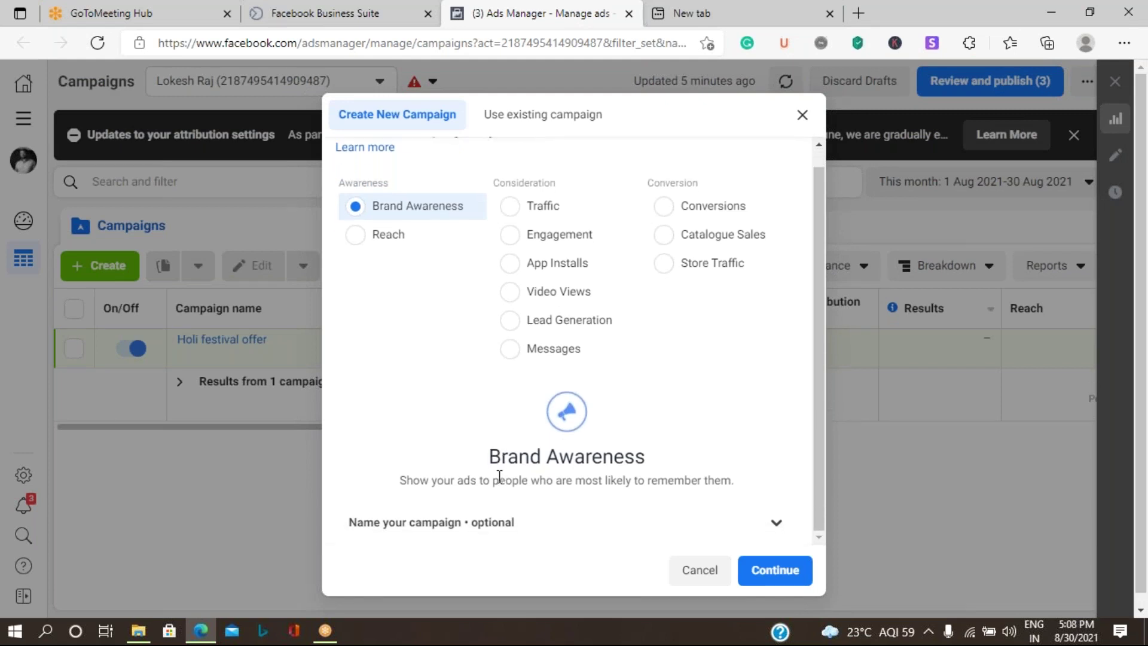
pyautogui.click(777, 525)
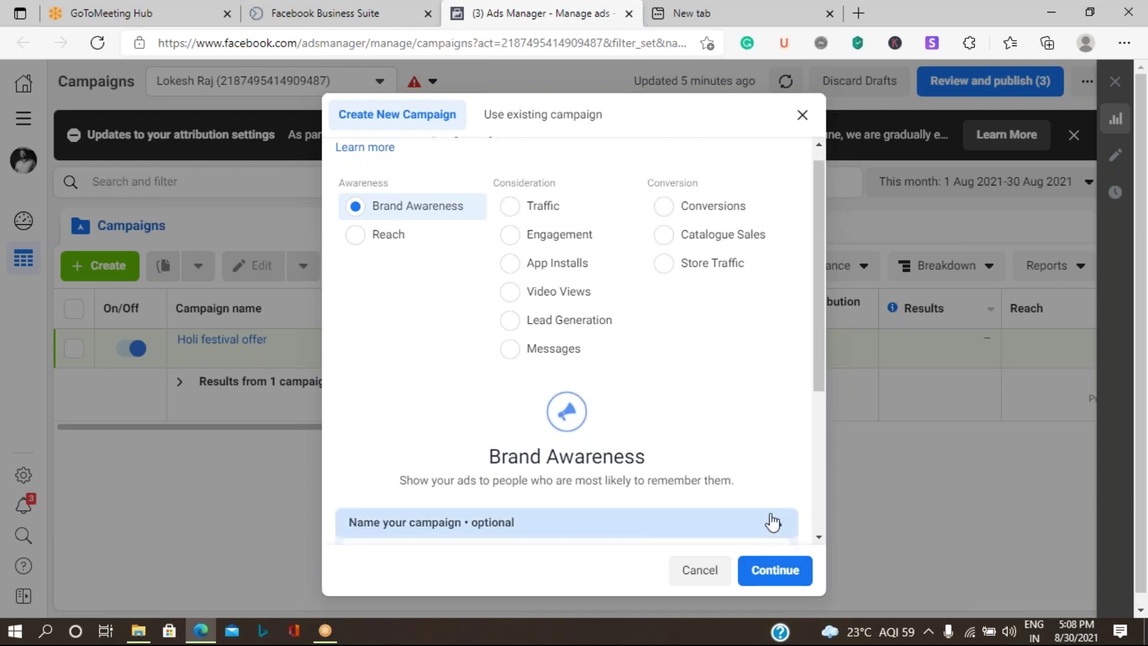
pyautogui.scroll(-3, 635, 453)
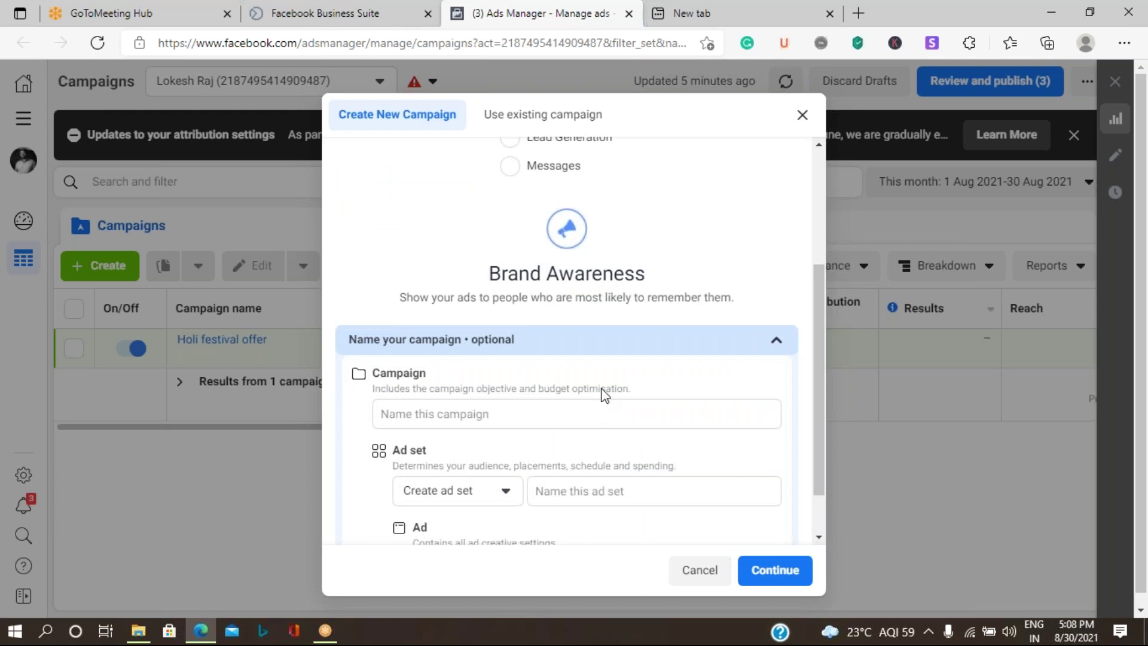
# Step: Enter 'Launch offer', 'Digital Marketing Agency' and 'Digital Marketing Training' as campaign, ad set and ad names
pyautogui.click(443, 417)
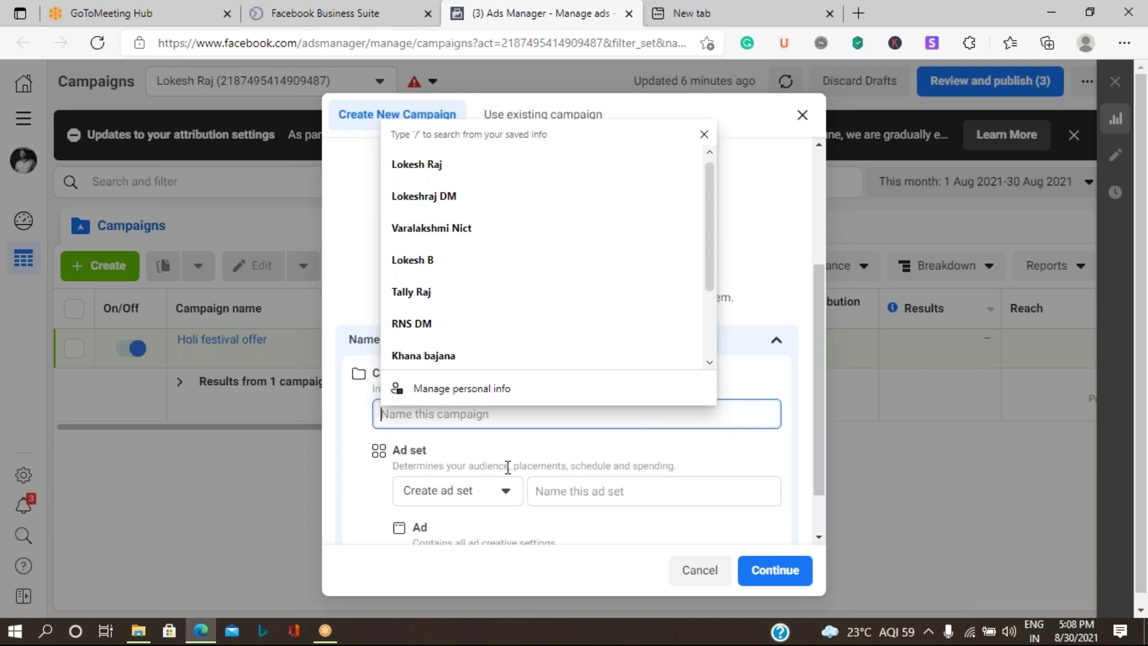
pyautogui.write('Launch ')
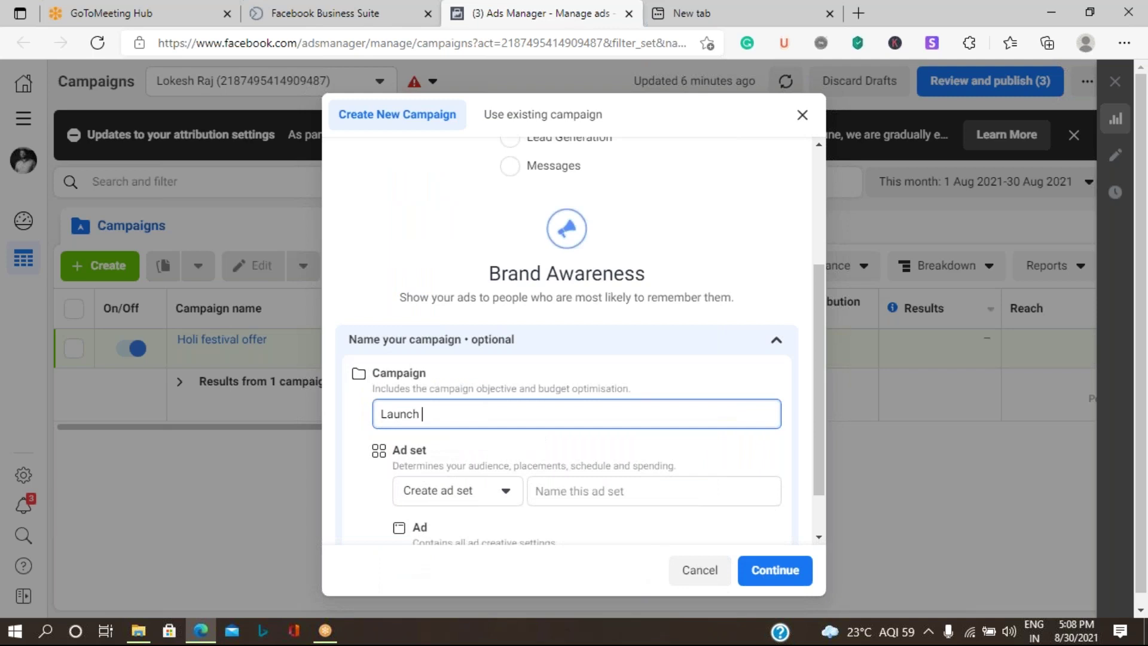
pyautogui.write('offer')
pyautogui.scroll(-1, 567, 447)
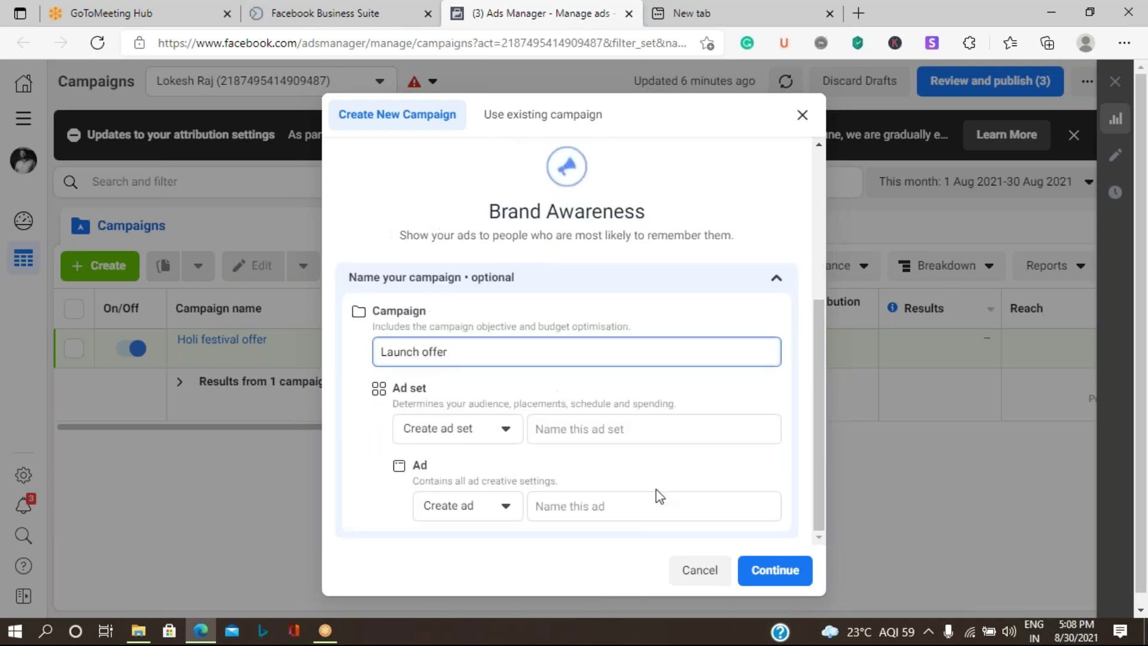
pyautogui.click(584, 429)
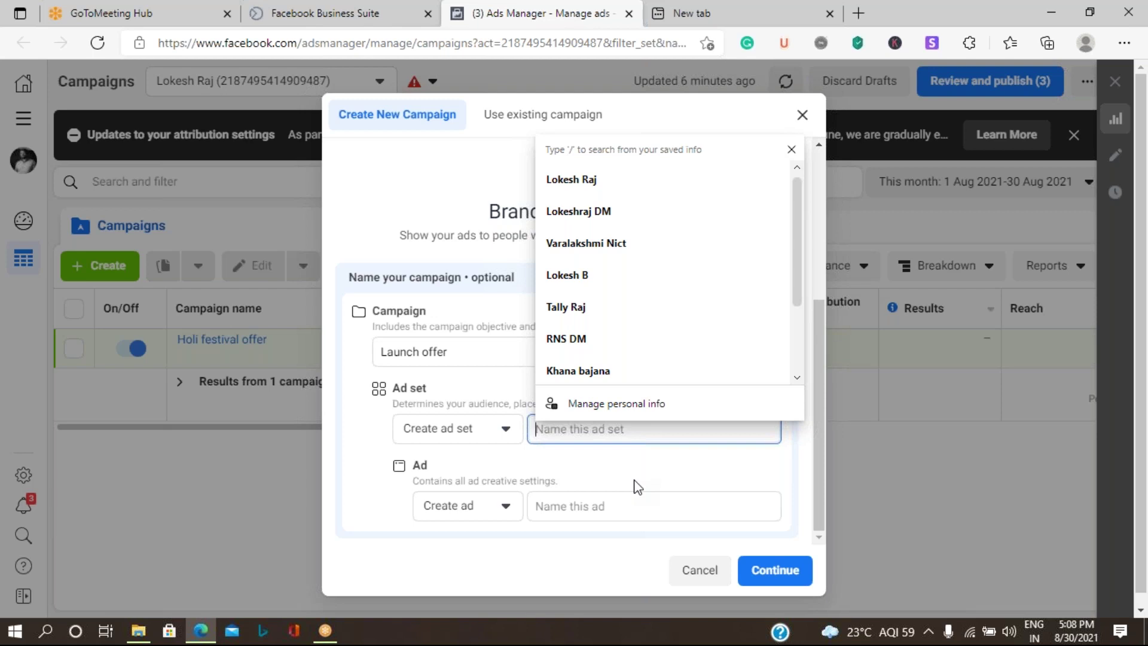
pyautogui.write('Digital Marketing Agem')
pyautogui.press('BackSpace')
pyautogui.write('ncy')
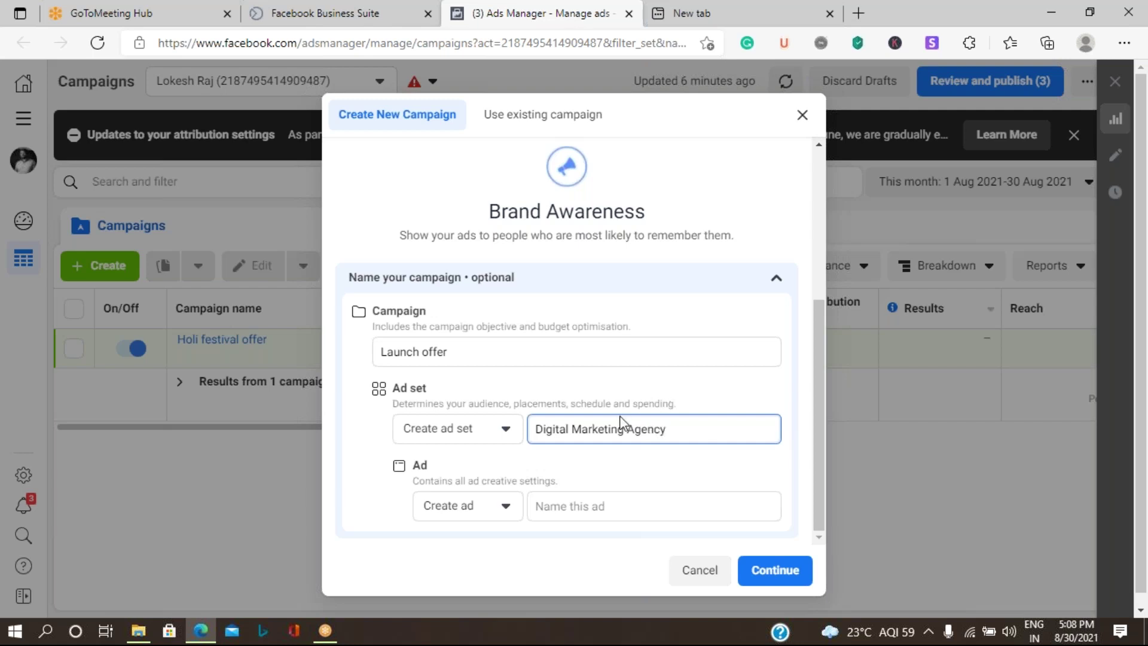
pyautogui.click(585, 506)
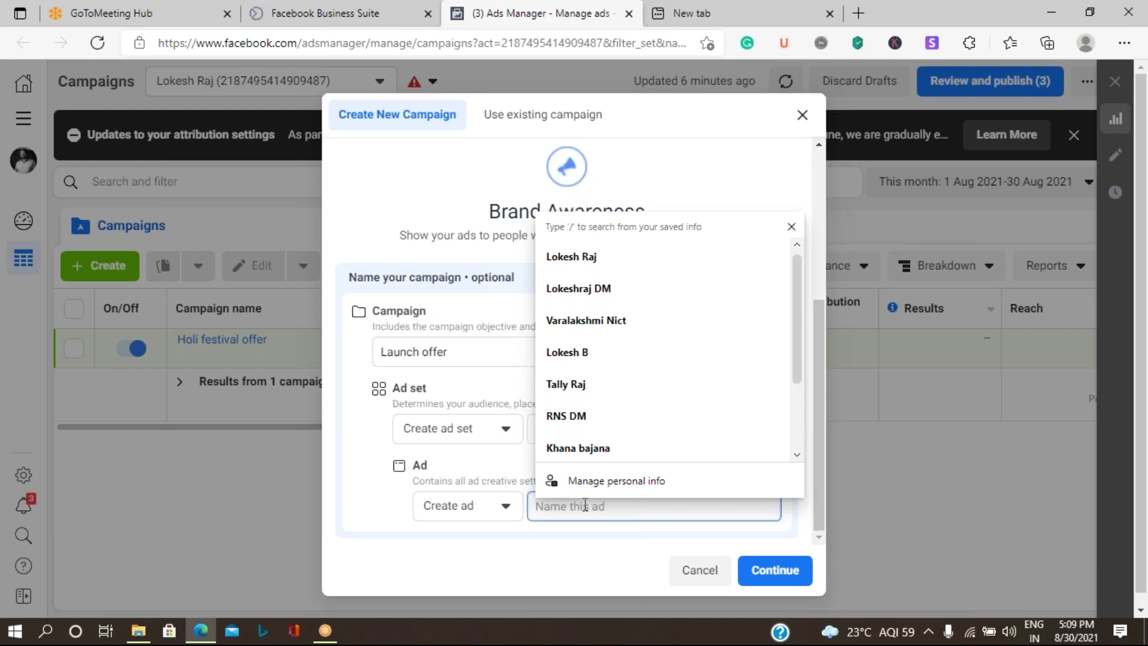
pyautogui.write('Digital Marketing Training')
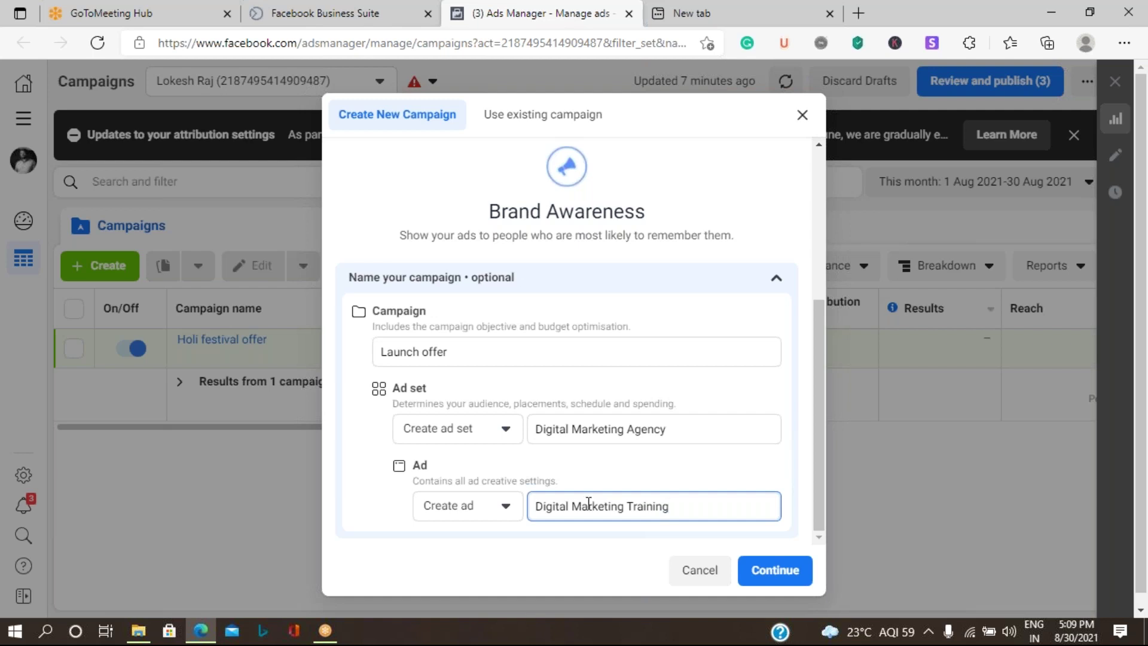
# Step: Change the campaign name from 'Launch offer' to 'Launch Campaign'
pyautogui.click(524, 349)
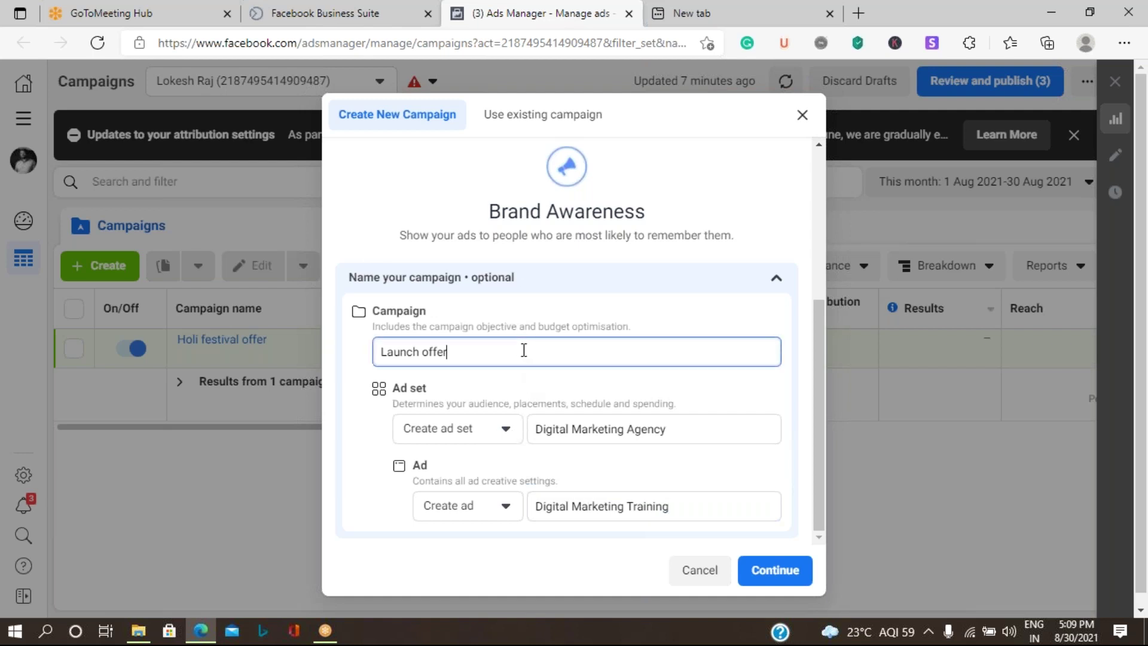
pyautogui.press('BackSpace')
pyautogui.press('BackSpace')
pyautogui.press('BackSpace')
pyautogui.press('BackSpace')
pyautogui.press('BackSpace')
pyautogui.press('BackSpace')
pyautogui.write('Ca')
pyautogui.write('mpaign')
pyautogui.click(709, 432)
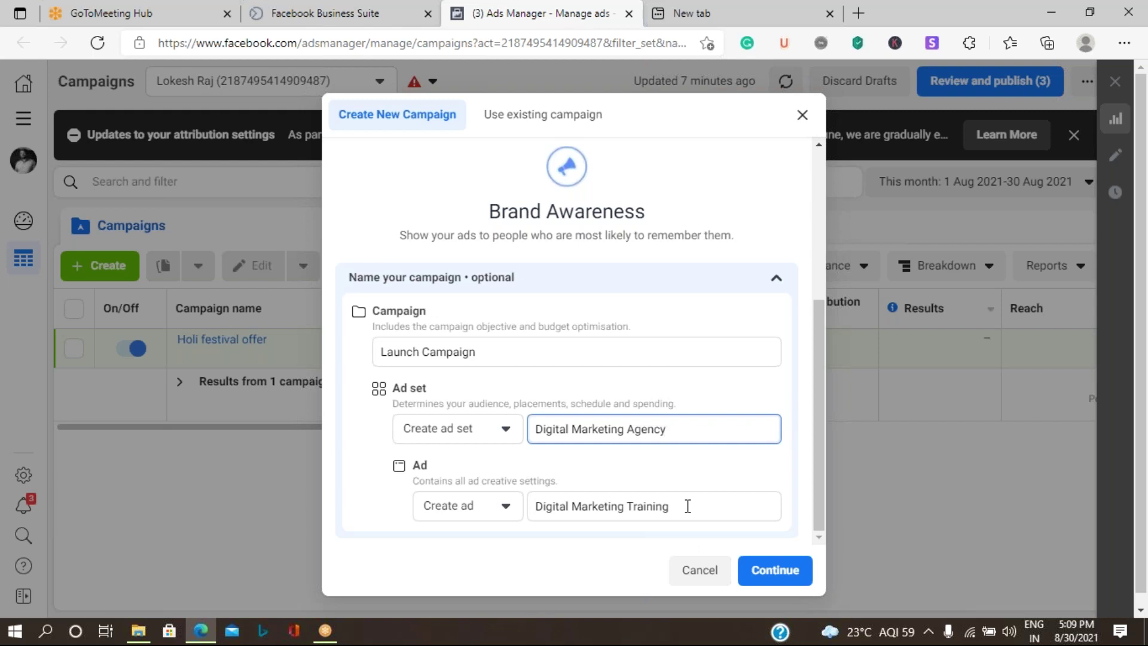
# Step: Continue to create the Launch Campaign draft and dismiss the recommendation and help tips
pyautogui.click(777, 579)
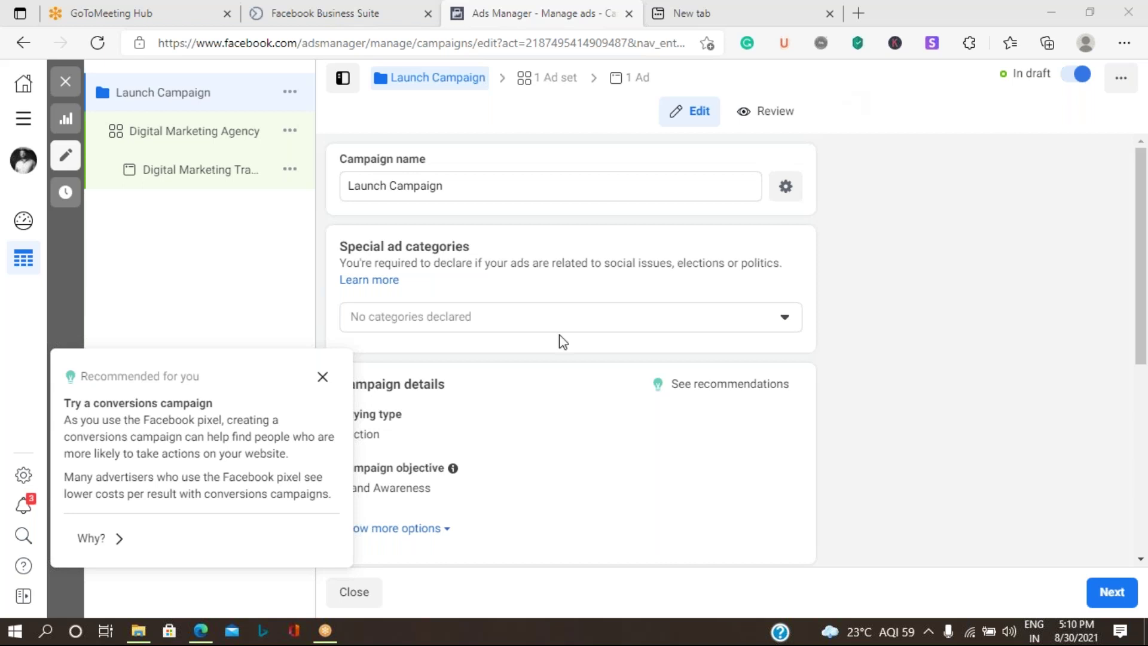
pyautogui.click(322, 378)
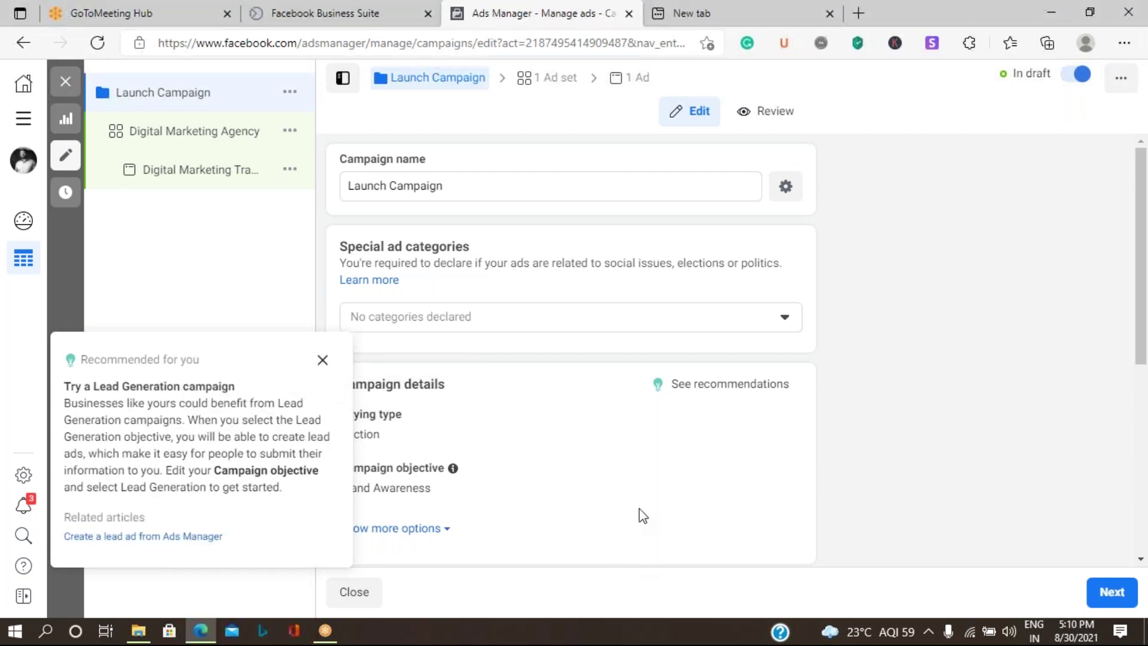
pyautogui.click(322, 361)
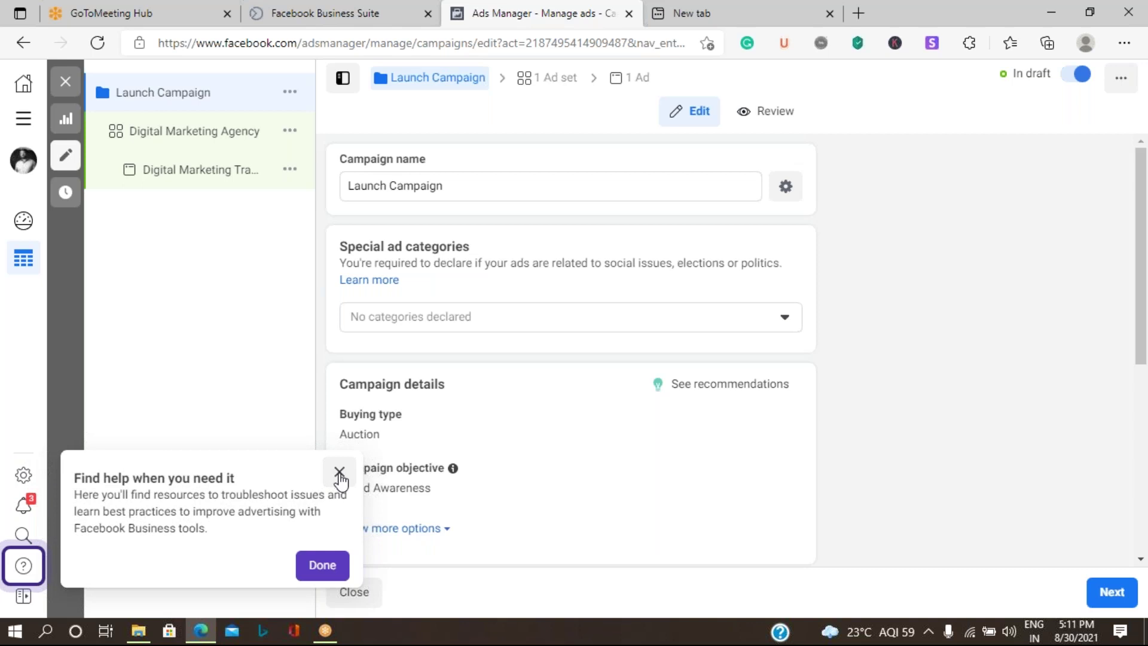
pyautogui.click(608, 579)
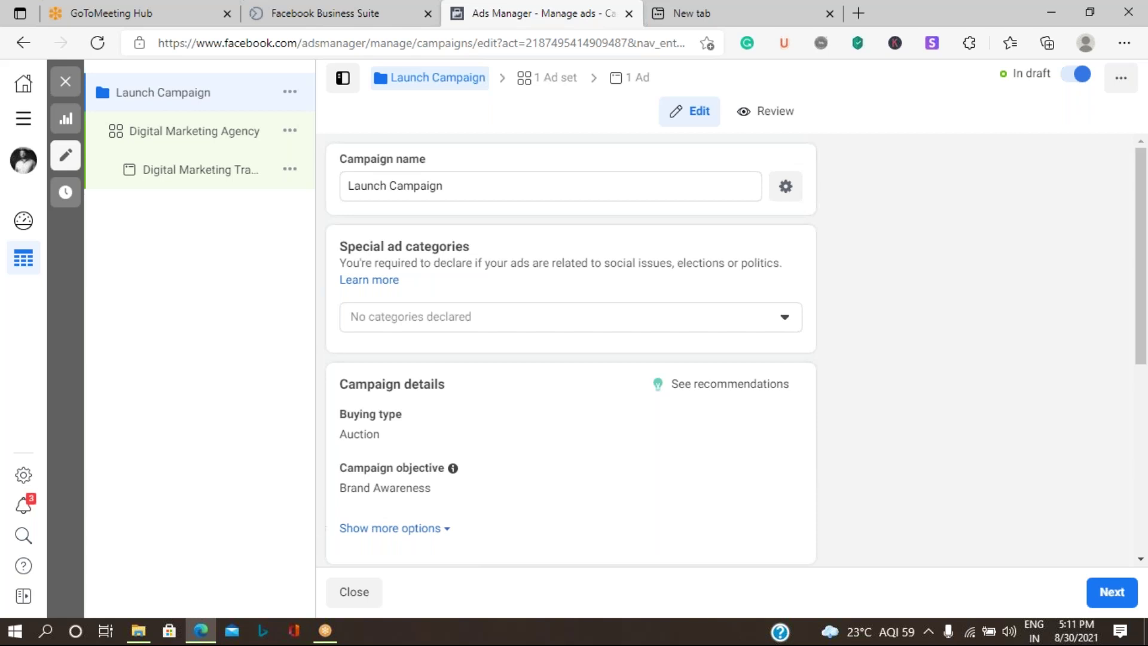
pyautogui.click(786, 320)
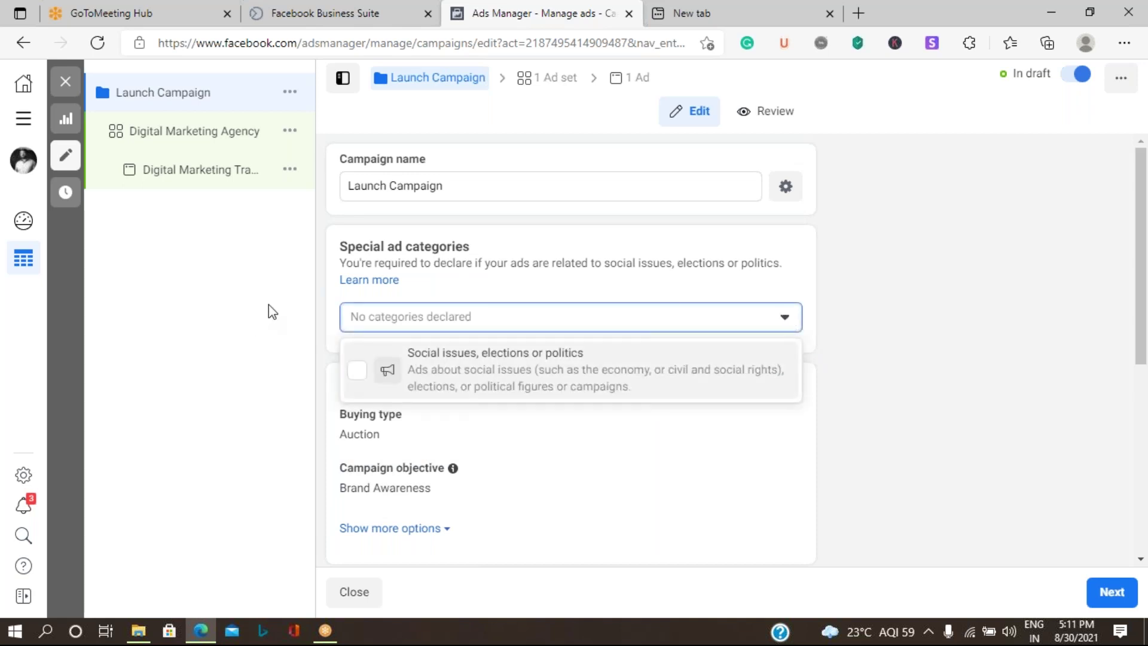
pyautogui.click(333, 317)
pyautogui.moveTo(453, 468)
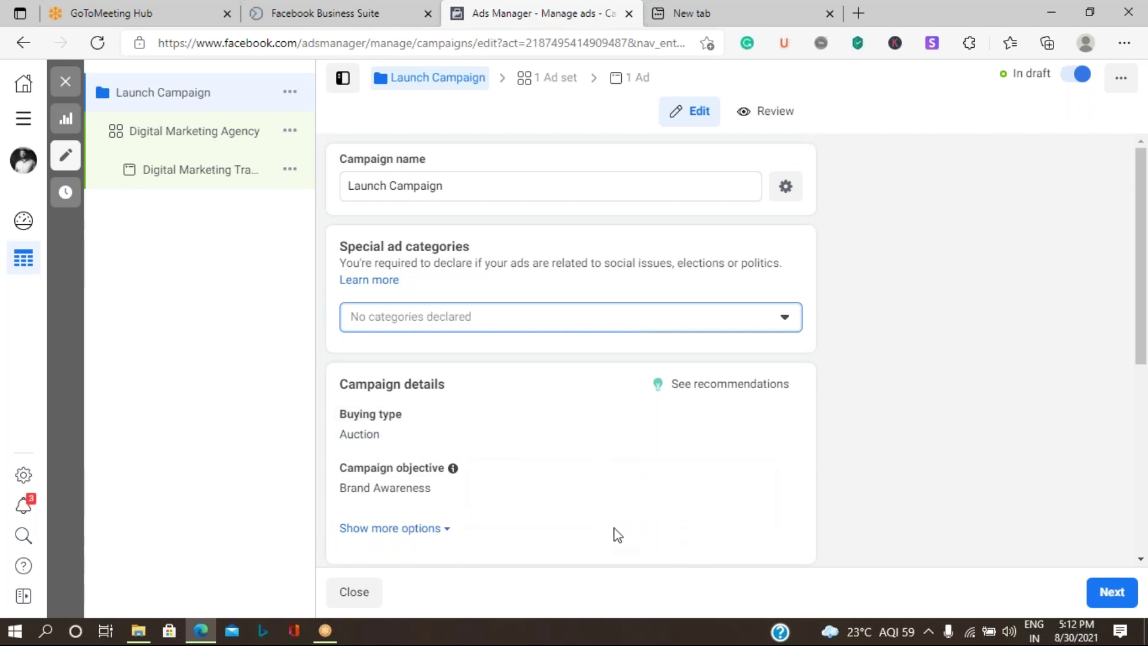
# Step: Continue to the Digital Marketing Agency ad set settings, showing its ₹200.00 daily budget
pyautogui.moveTo(528, 477)
pyautogui.scroll(-4, 529, 459)
pyautogui.scroll(-2, 530, 442)
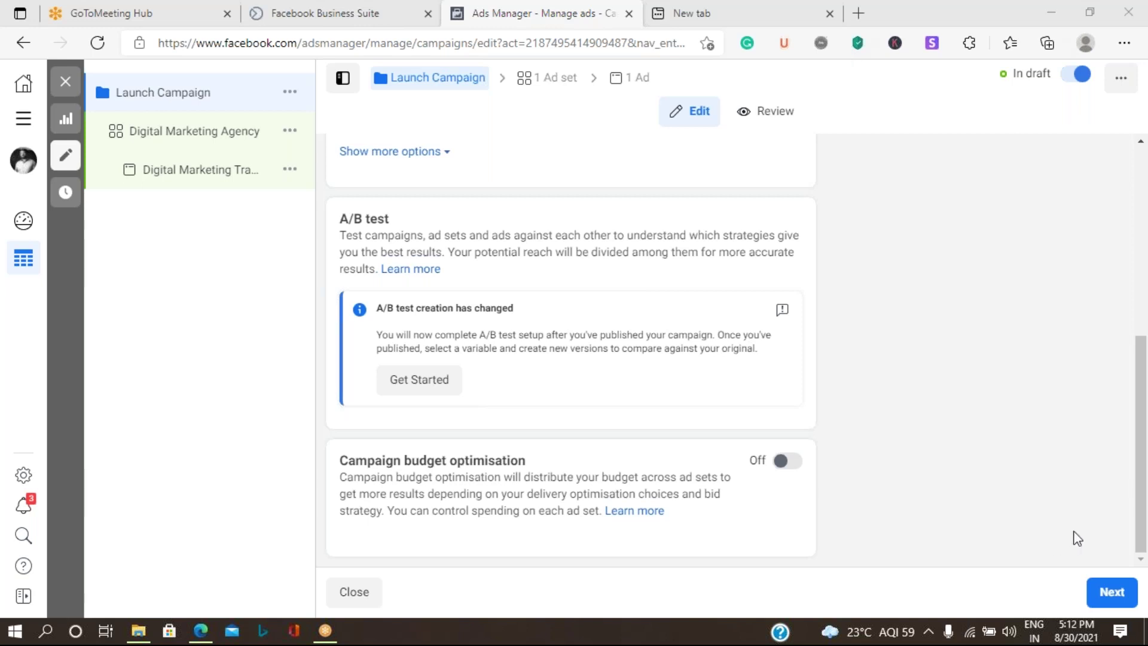
pyautogui.click(1113, 593)
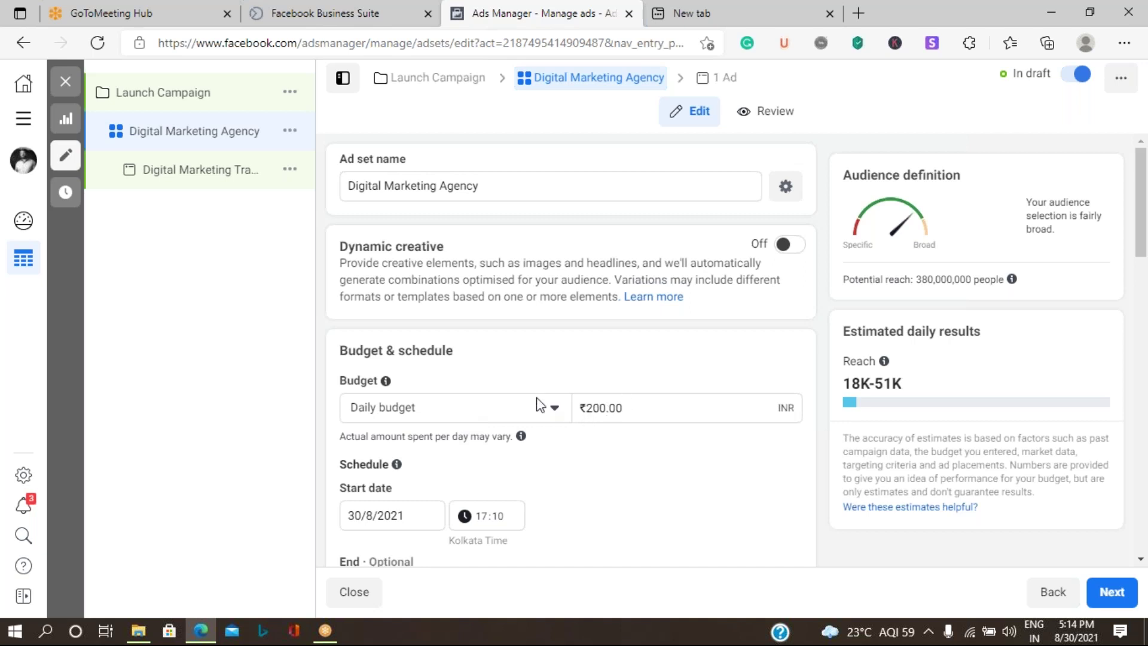
# Step: Change the ad set to a ₹14,000.00 lifetime budget running 30/8/2021 to 30/9/2021
pyautogui.click(558, 408)
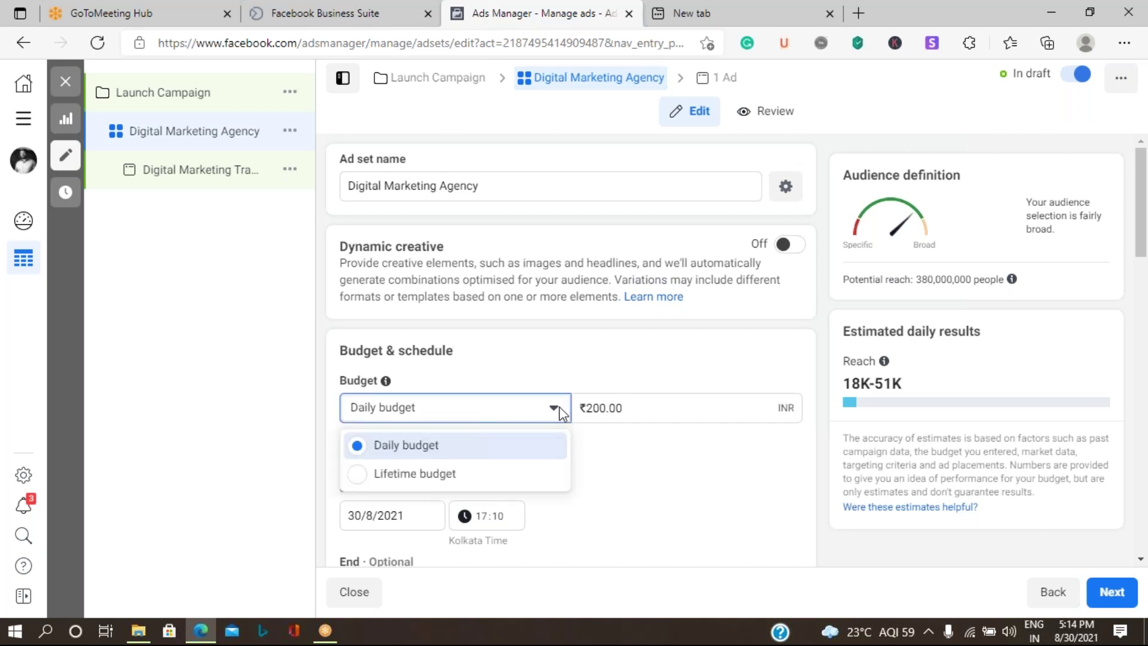
pyautogui.click(480, 489)
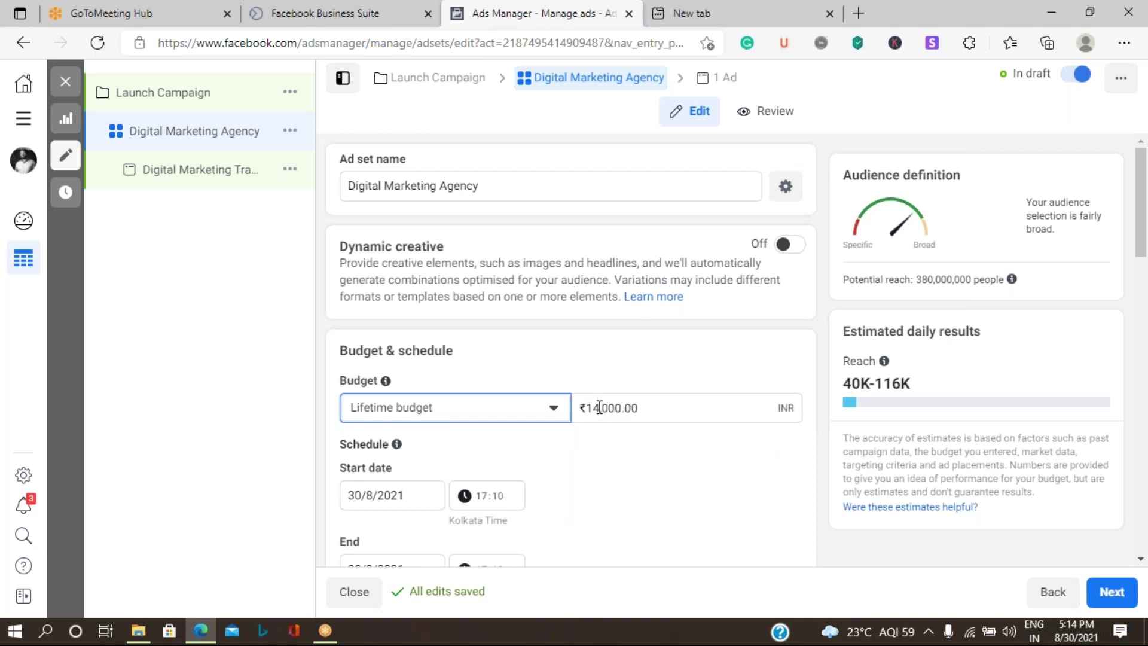
pyautogui.press('Tab')
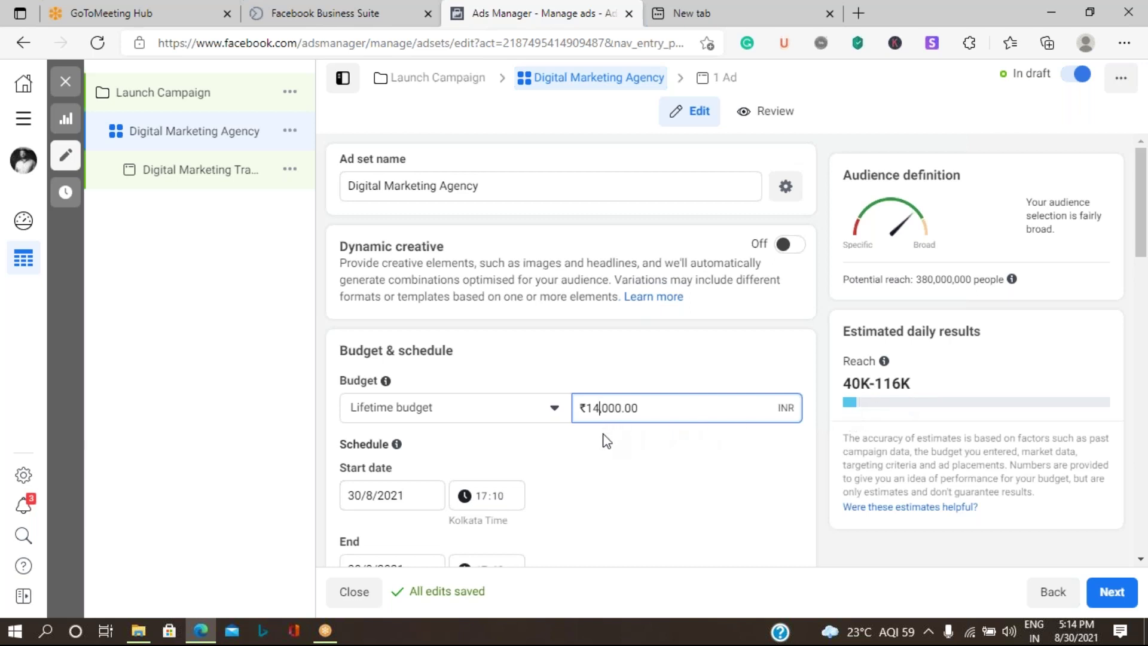
pyautogui.scroll(-1, 453, 523)
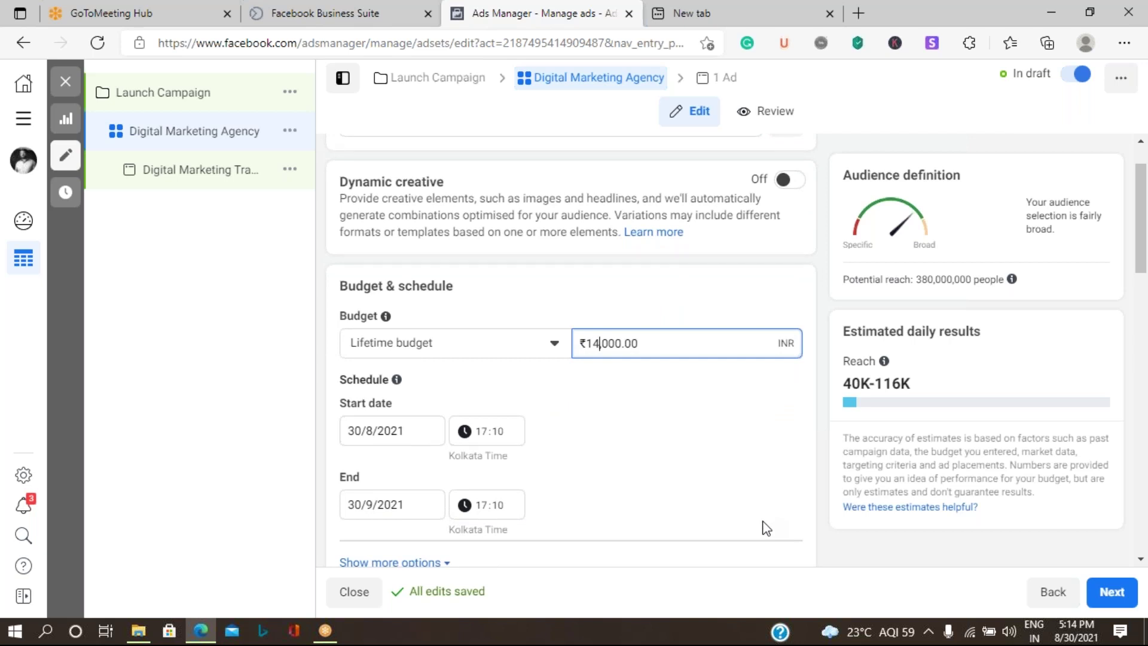
# Step: Reduce the lifetime budget to ₹3,000.00, above the ₹2,315.39 minimum
pyautogui.press('BackSpace')
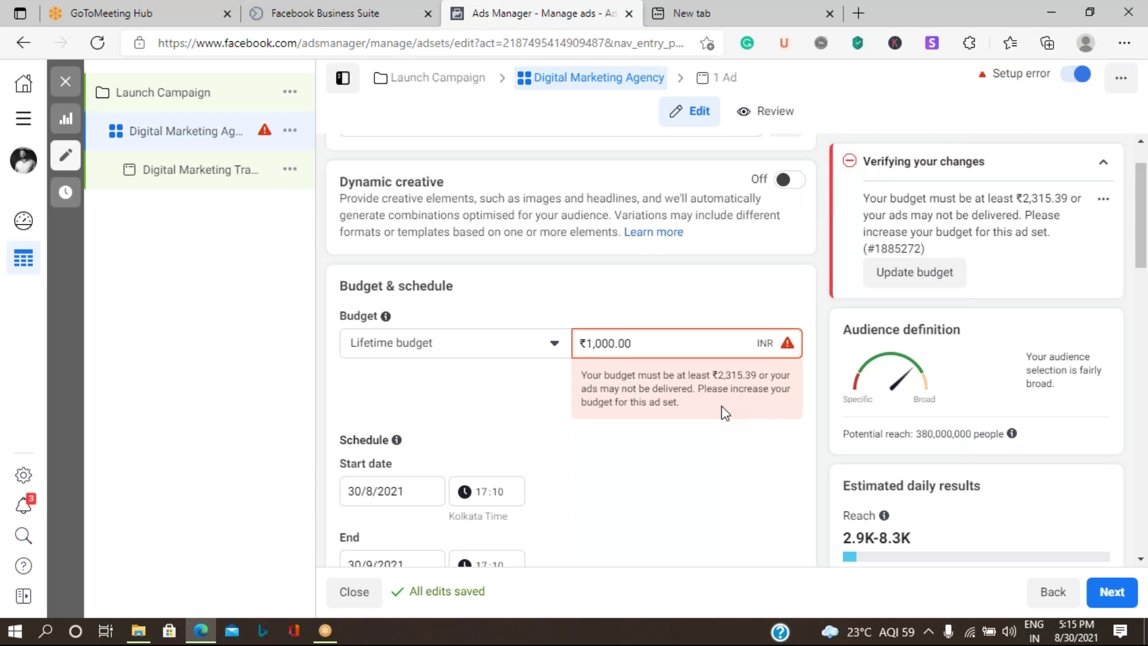
pyautogui.press('BackSpace')
pyautogui.write('3')
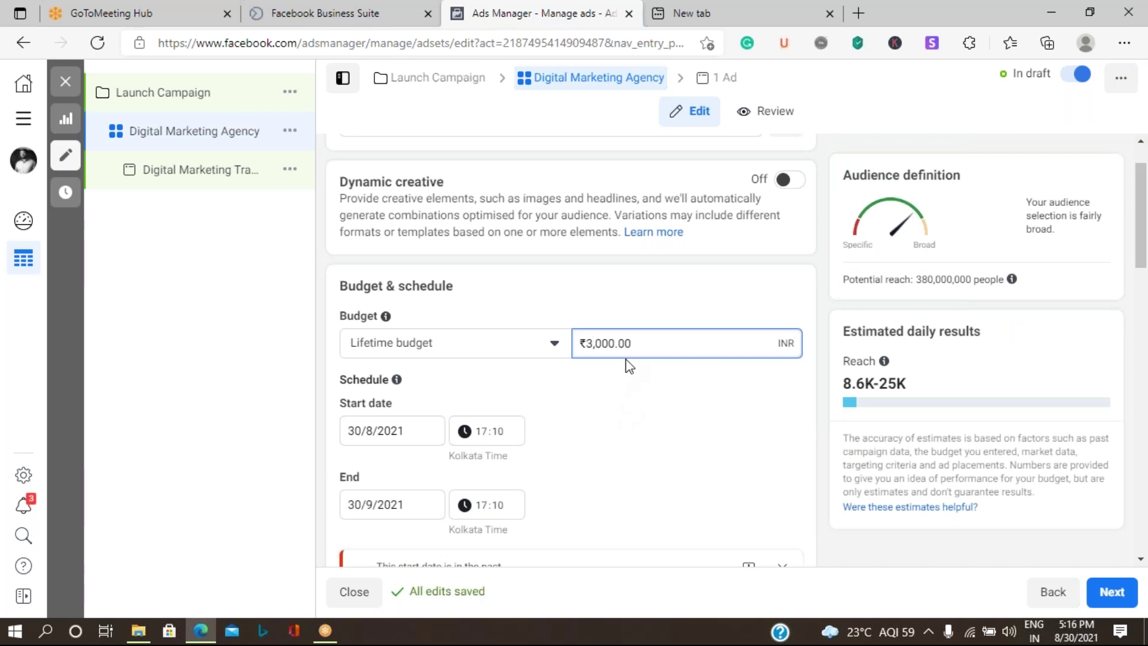
# Step: Set the ad set to start on 31/8/2021 at 06:10
pyautogui.click(386, 443)
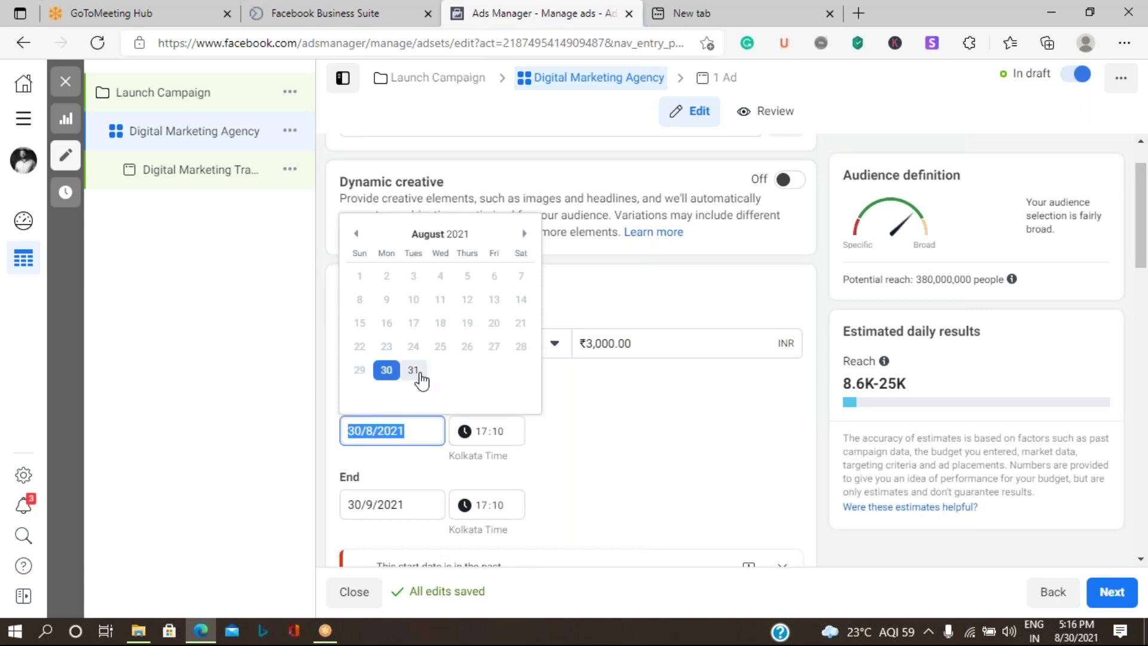
pyautogui.click(417, 368)
pyautogui.click(484, 431)
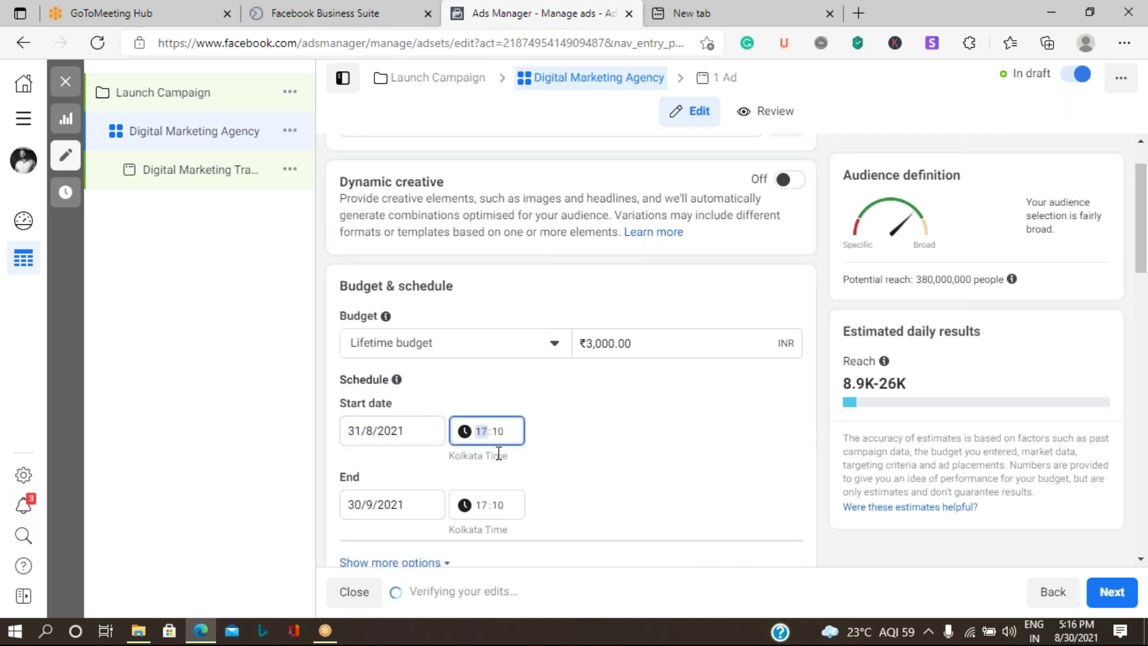
pyautogui.write('06')
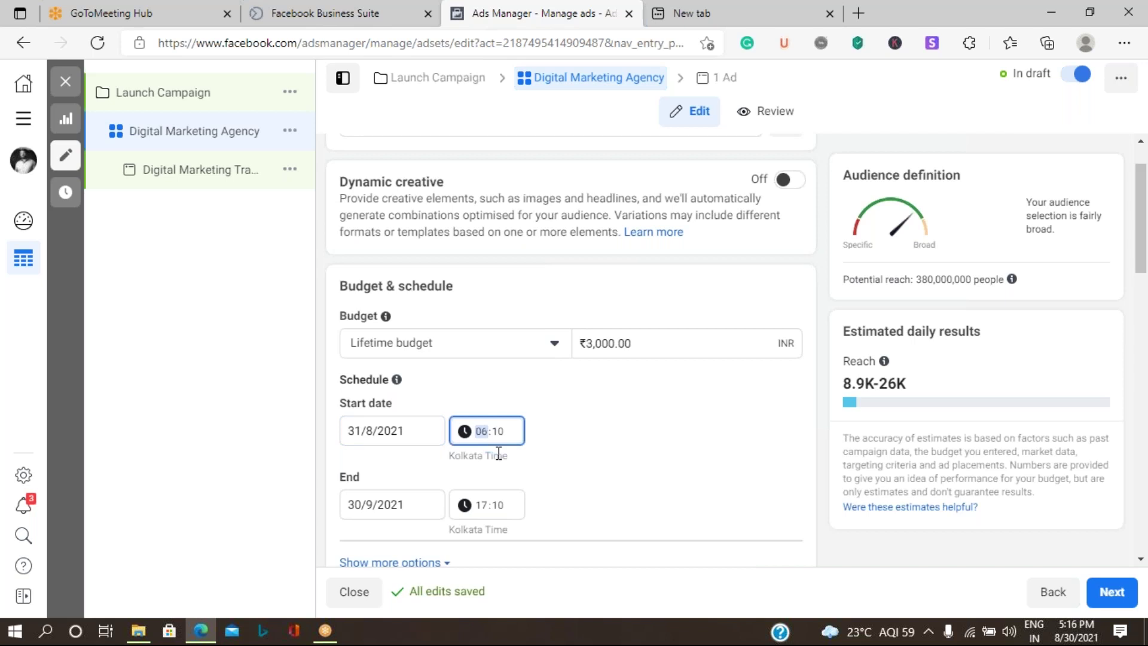
pyautogui.click(602, 438)
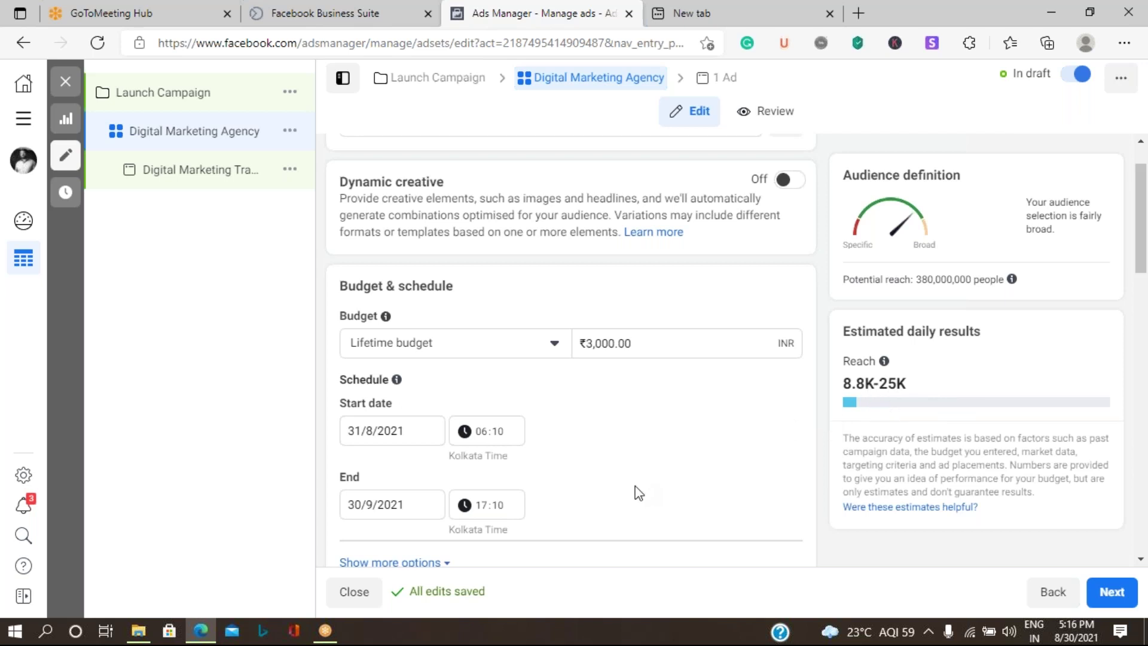
# Step: Reveal the extra scheduling options and begin editing ad scheduling
pyautogui.scroll(-3, 641, 474)
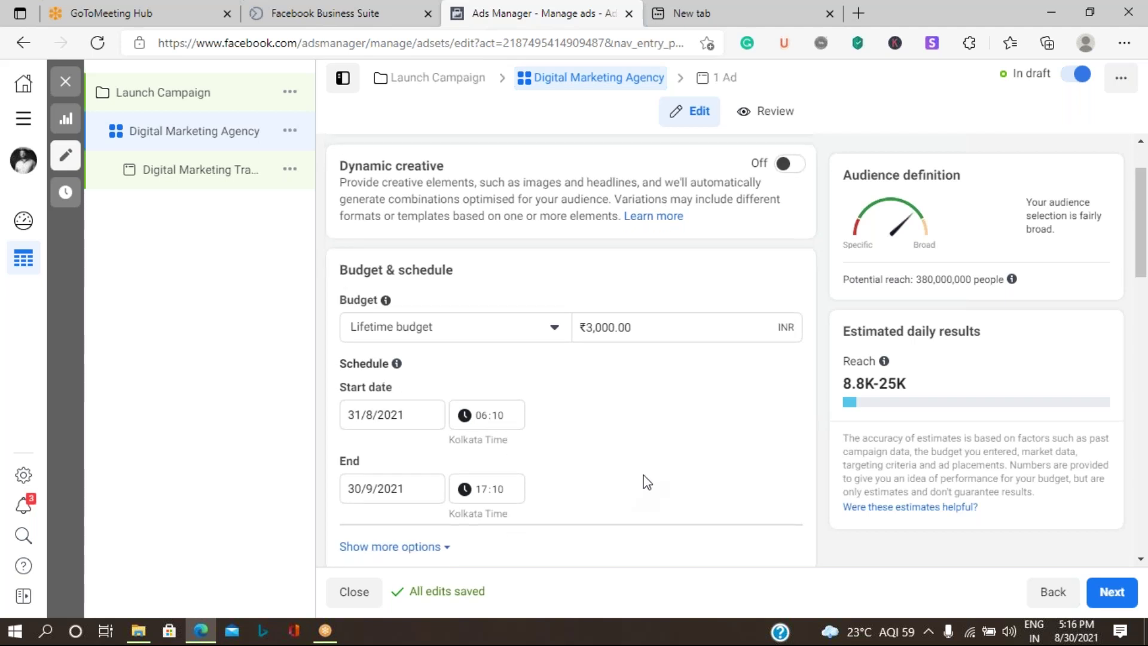
pyautogui.click(407, 377)
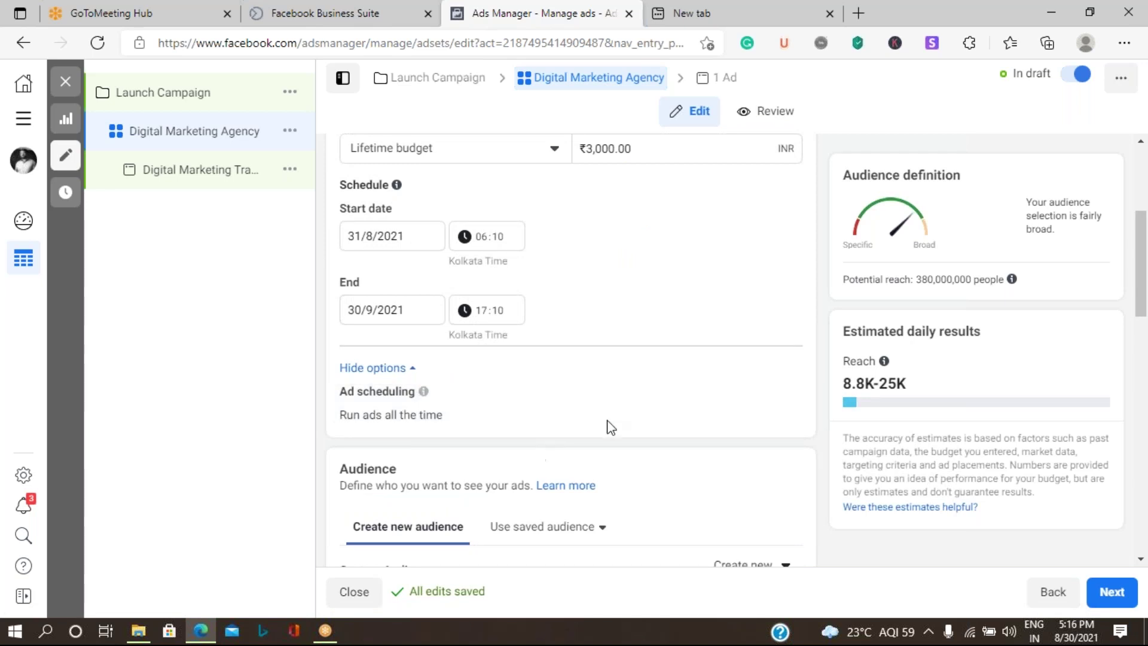
pyautogui.click(777, 397)
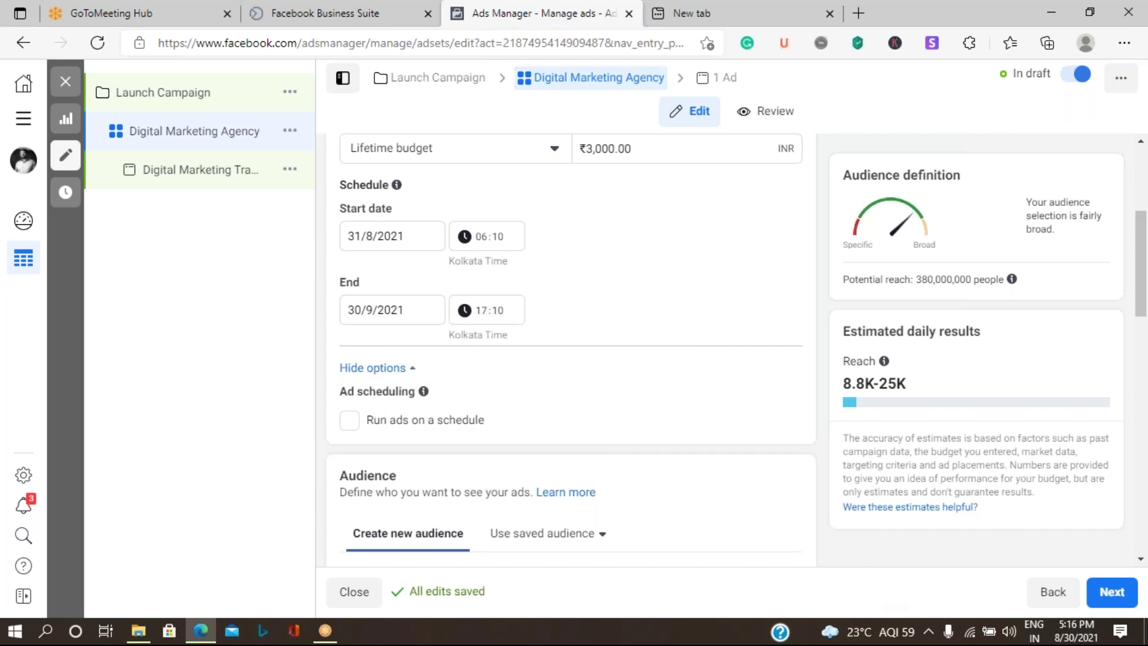
# Step: Enable Run ads on a schedule and mark 6 am to 9 pm for every day
pyautogui.click(350, 419)
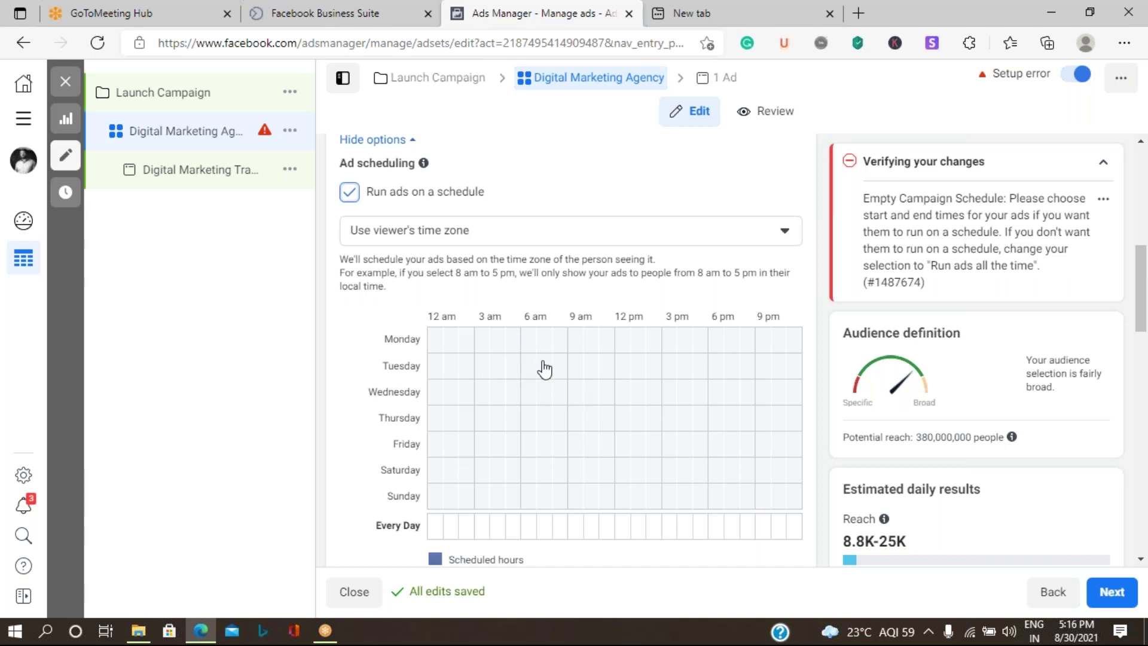
pyautogui.click(576, 344)
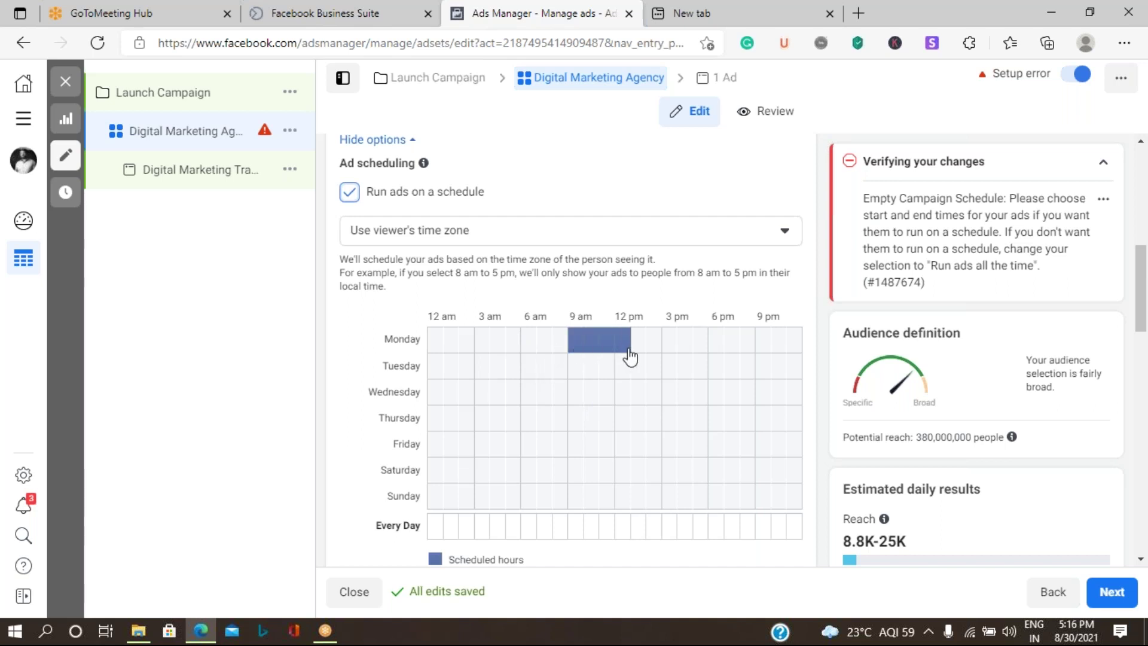
pyautogui.moveTo(576, 344); pyautogui.dragTo(656, 358)
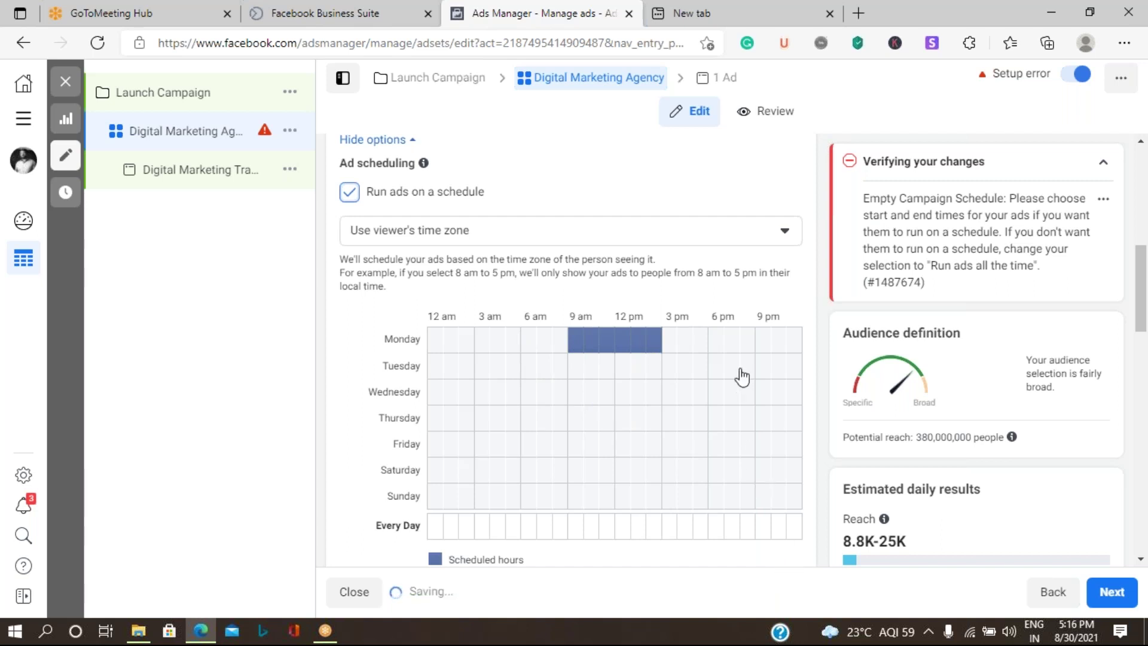
pyautogui.moveTo(689, 350); pyautogui.dragTo(766, 353)
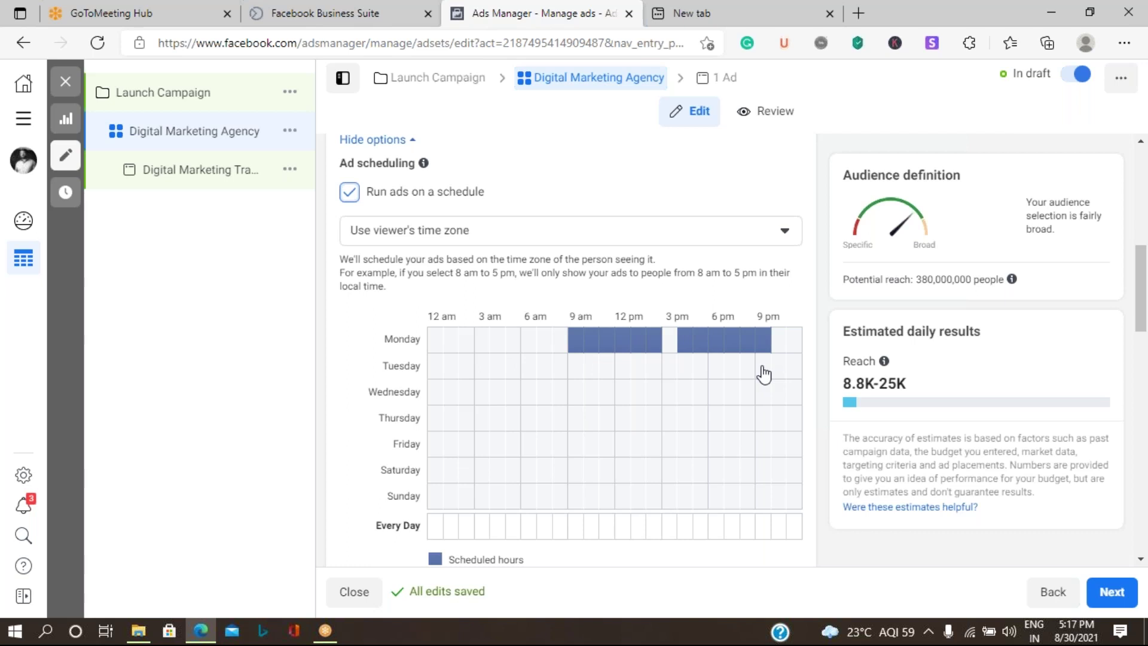
pyautogui.click(544, 378)
pyautogui.moveTo(544, 378); pyautogui.dragTo(747, 384)
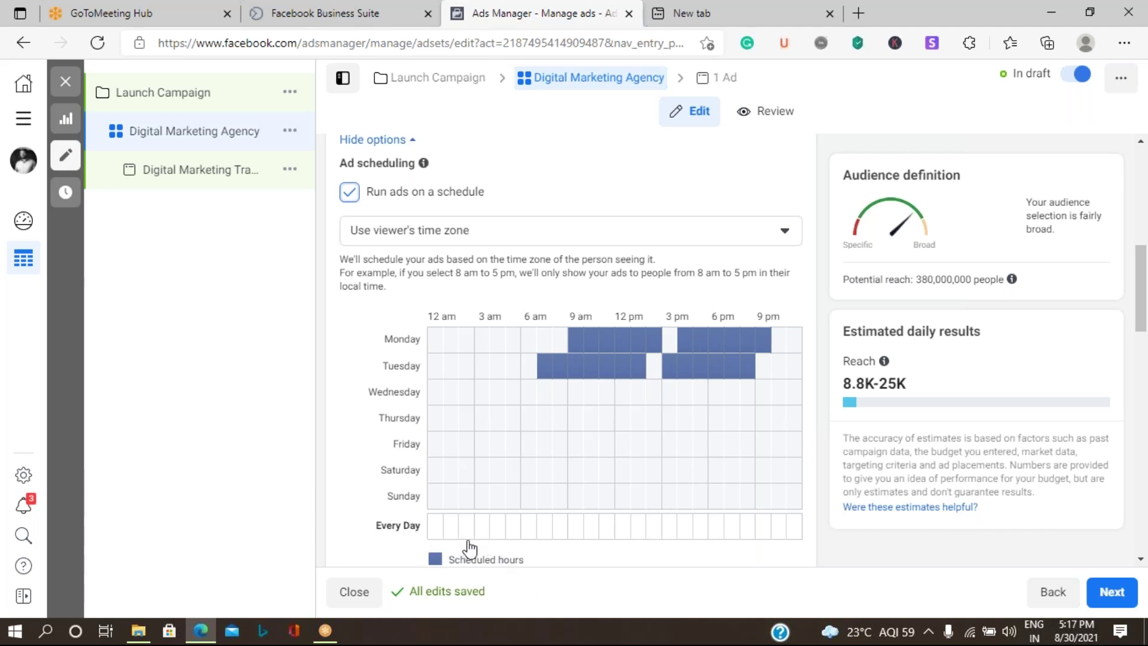
pyautogui.moveTo(549, 527); pyautogui.dragTo(764, 540)
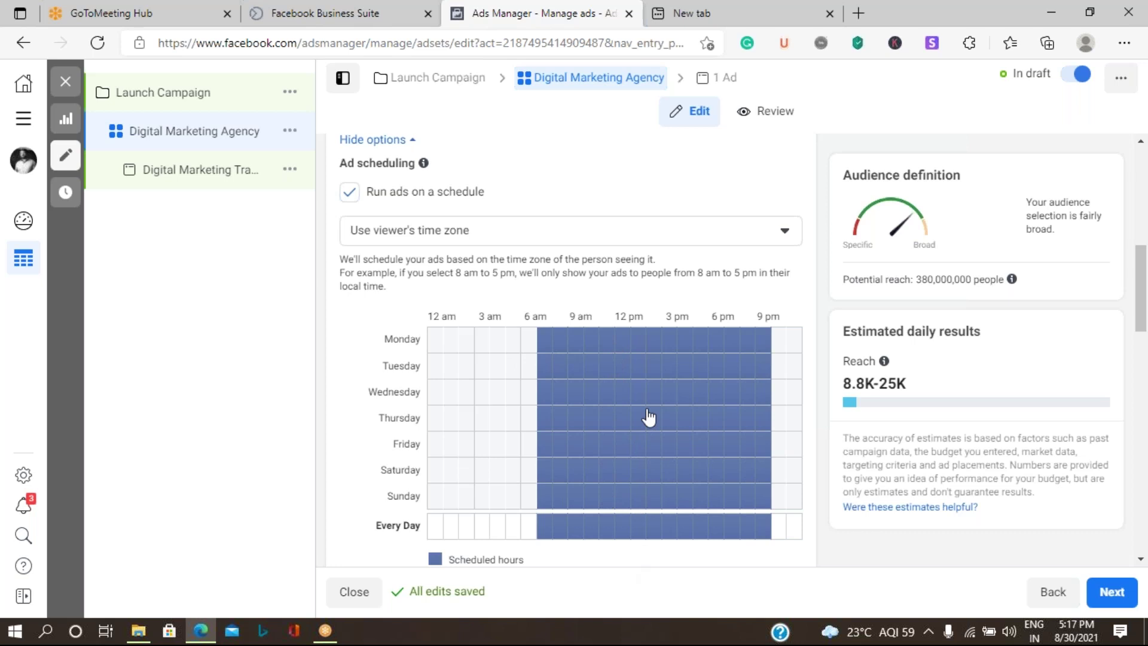
pyautogui.scroll(-3, 649, 417)
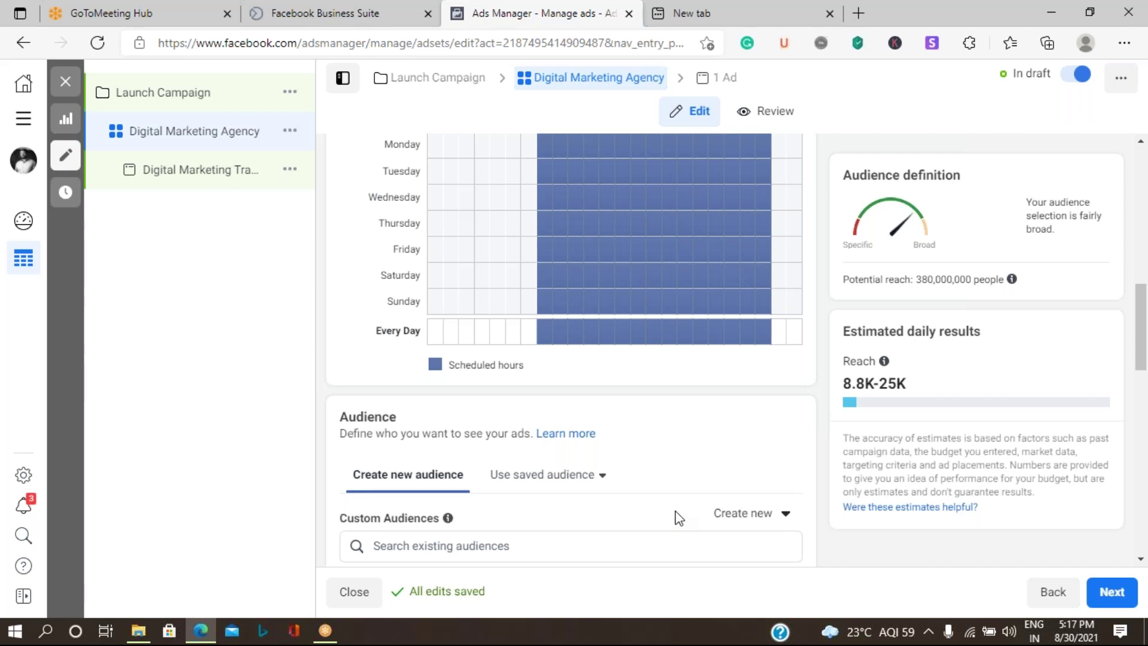
pyautogui.scroll(-2, 541, 457)
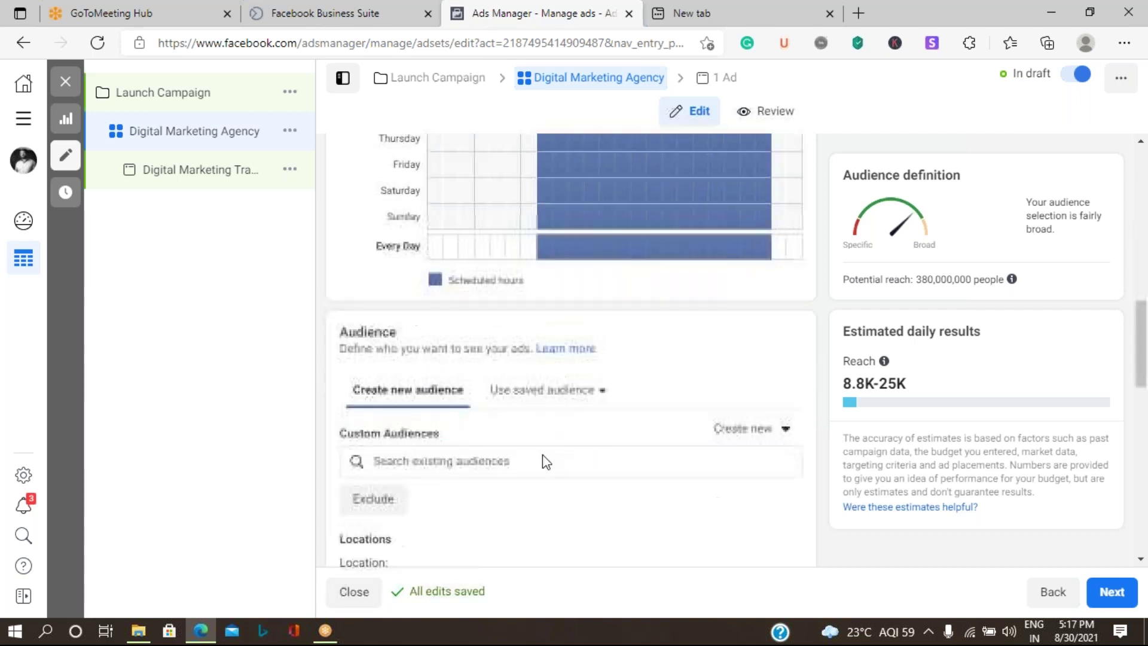
pyautogui.scroll(-2, 543, 461)
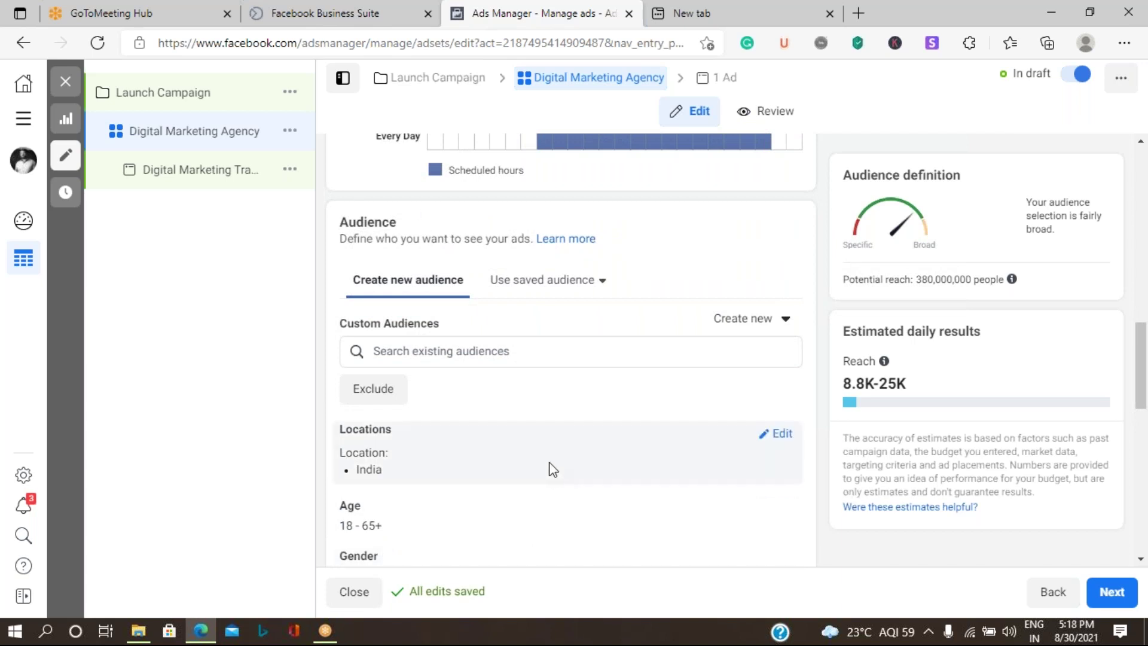
pyautogui.scroll(-1, 548, 470)
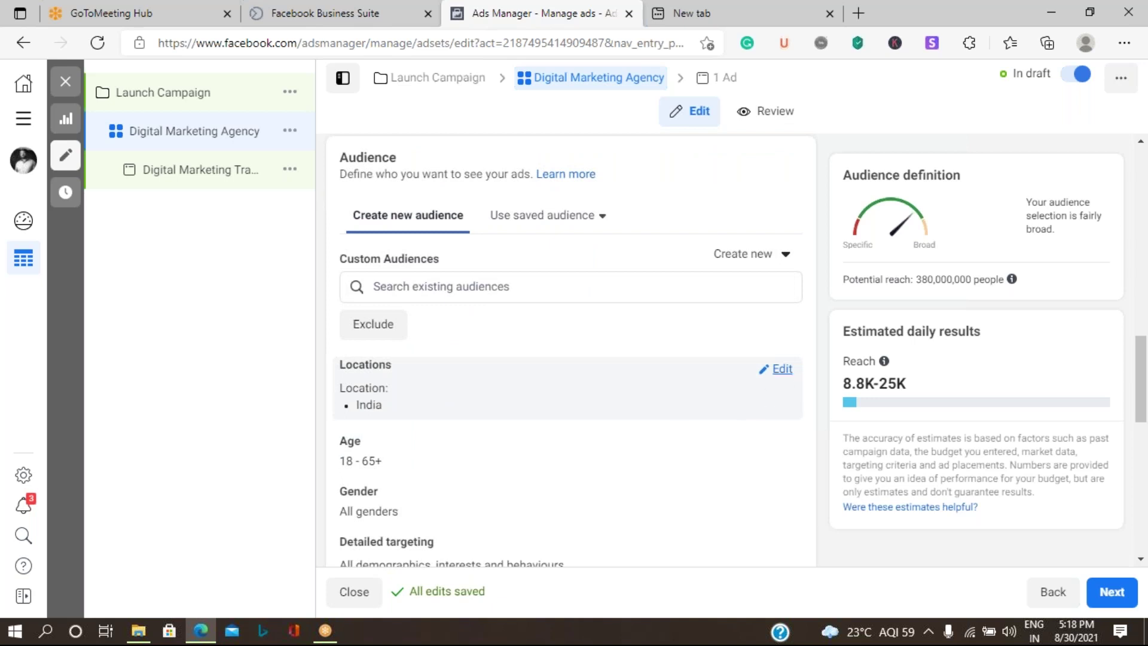
pyautogui.click(753, 263)
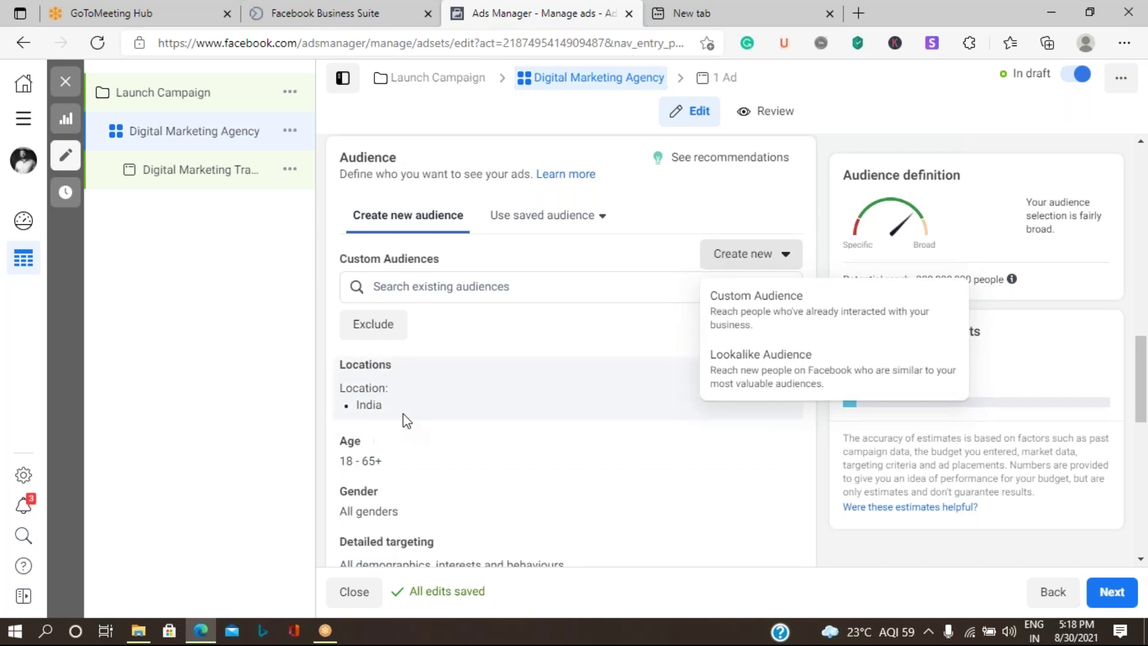
pyautogui.click(444, 411)
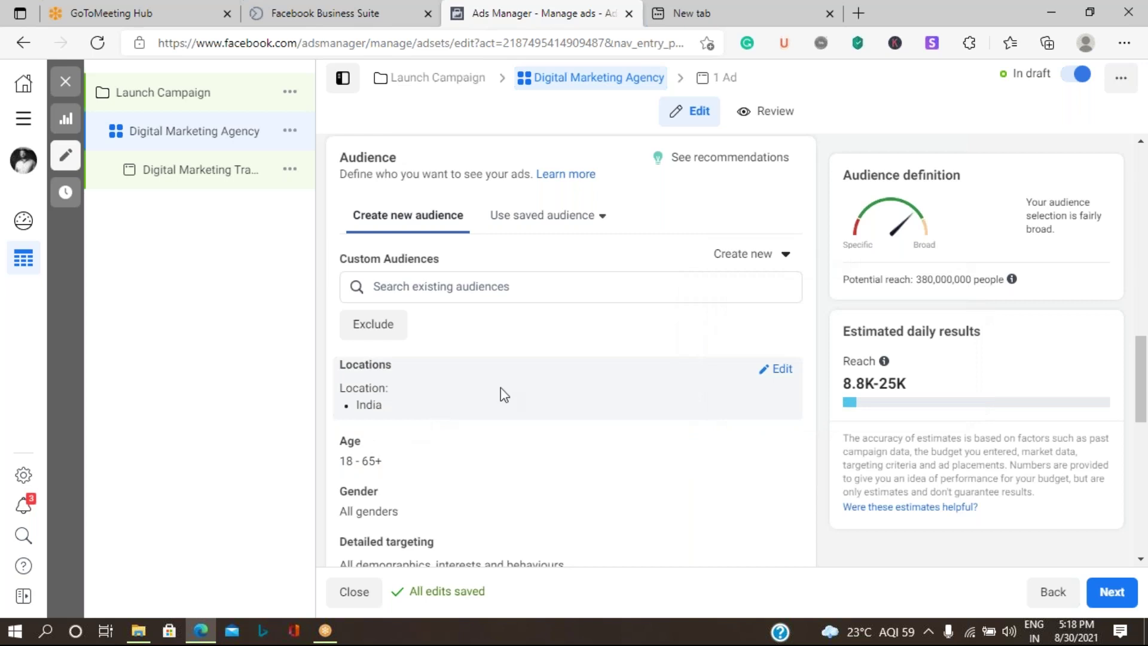
# Step: Edit Locations and switch the location entry to Exclude, keeping India included
pyautogui.click(782, 369)
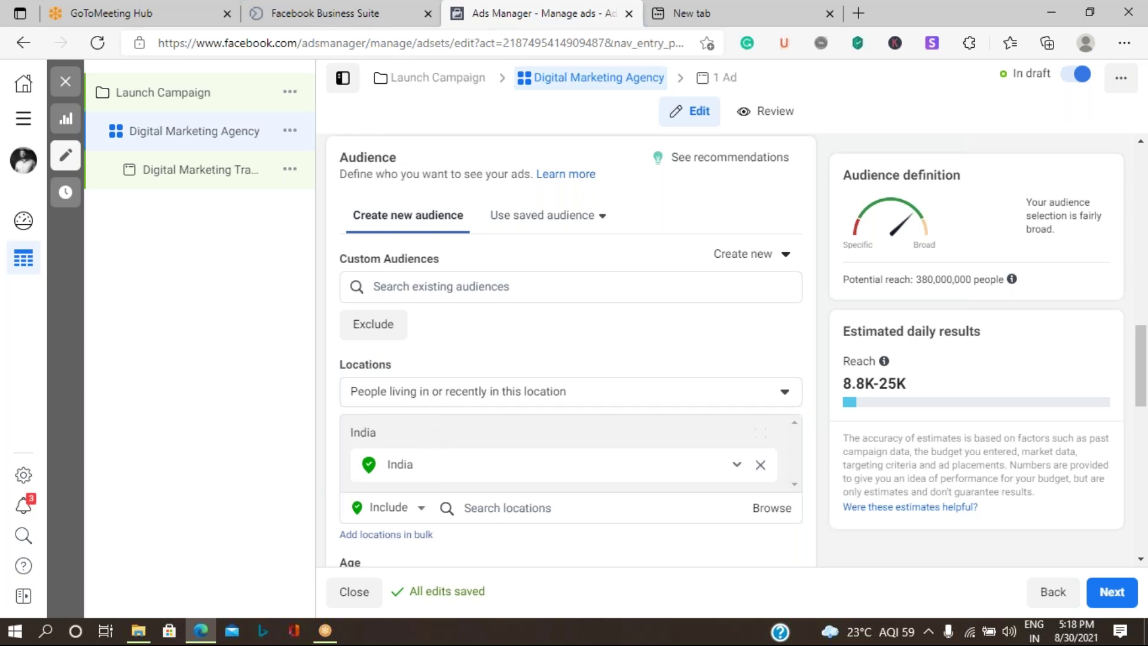
pyautogui.moveTo(556, 433)
pyautogui.scroll(-3, 643, 425)
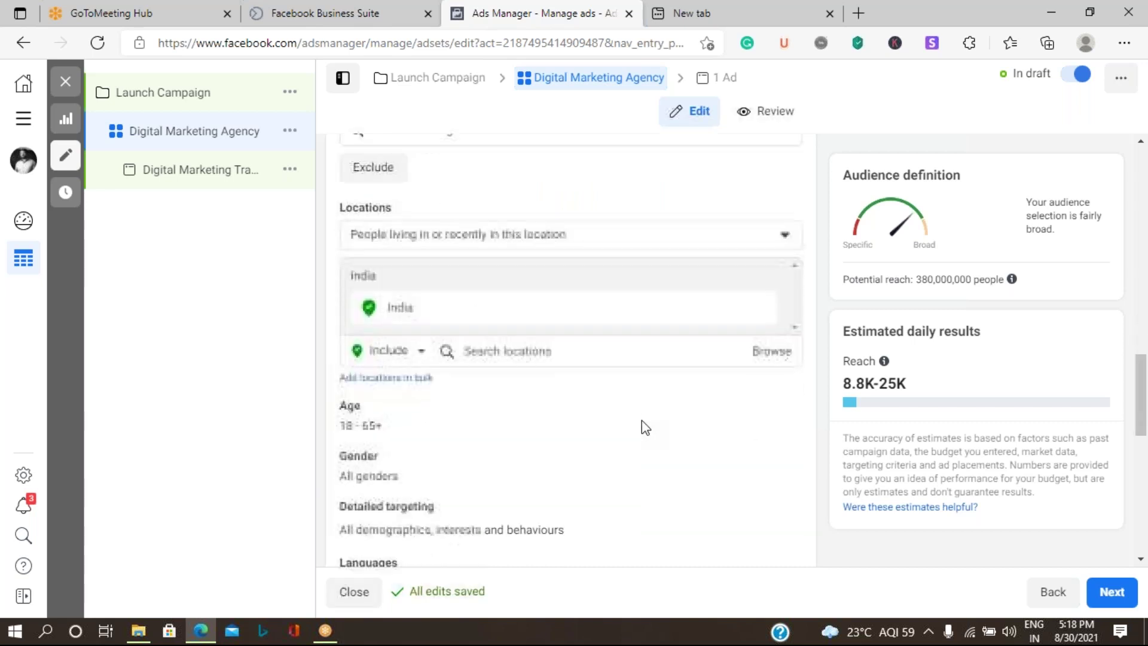
pyautogui.scroll(-2, 642, 425)
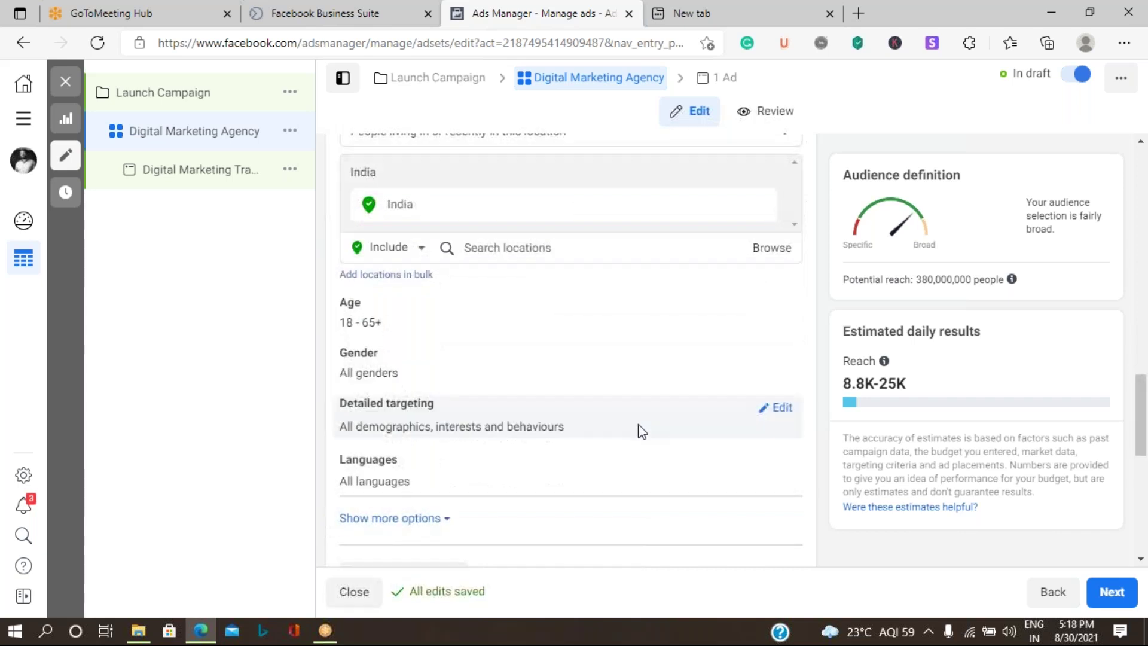
pyautogui.click(545, 249)
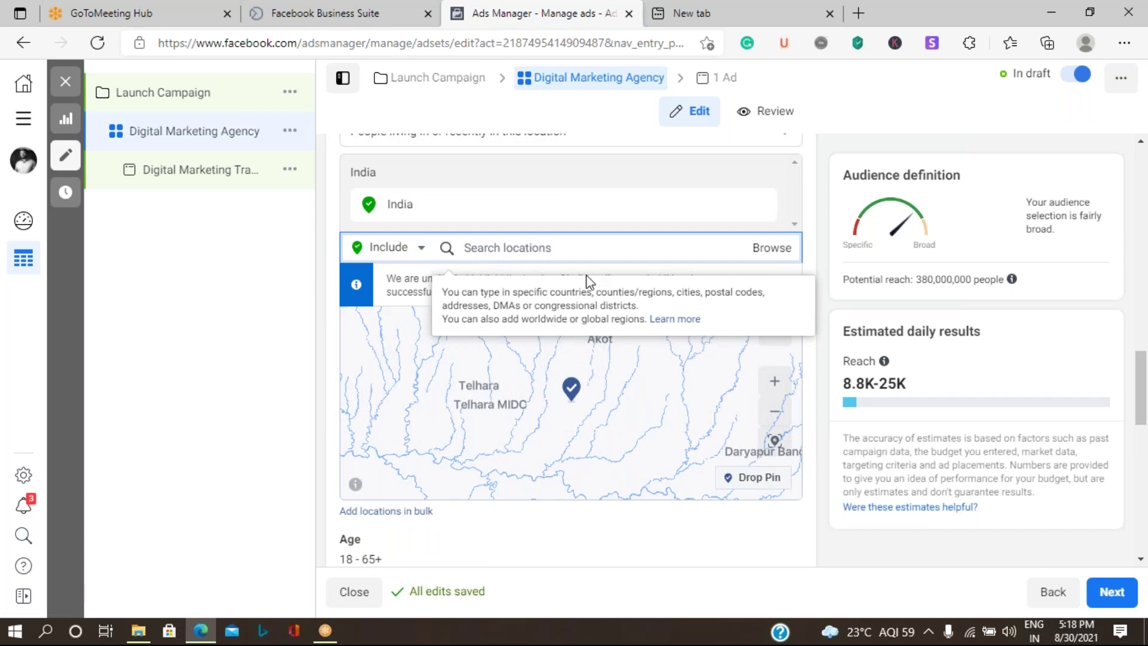
pyautogui.moveTo(571, 204)
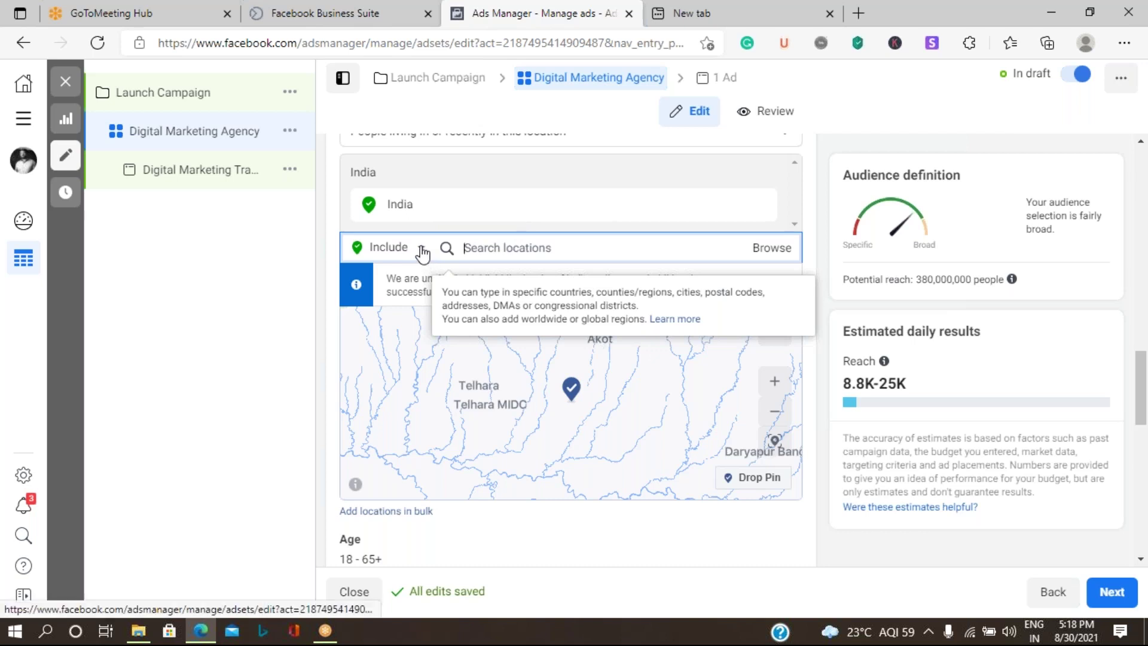
pyautogui.click(421, 250)
pyautogui.click(370, 296)
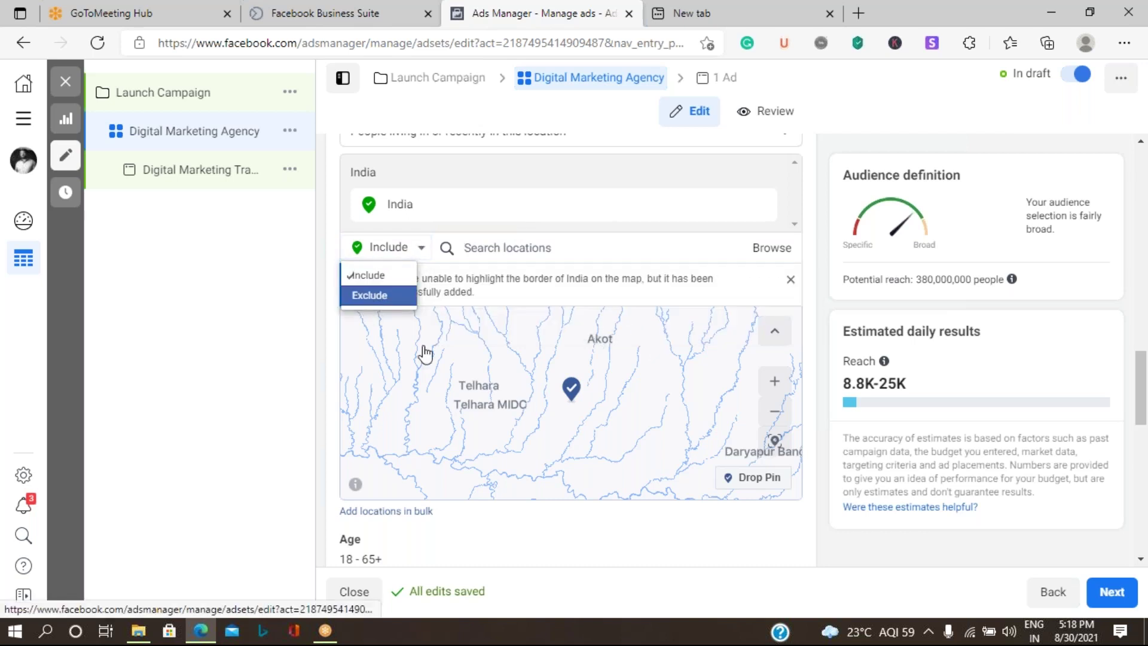
pyautogui.click(682, 438)
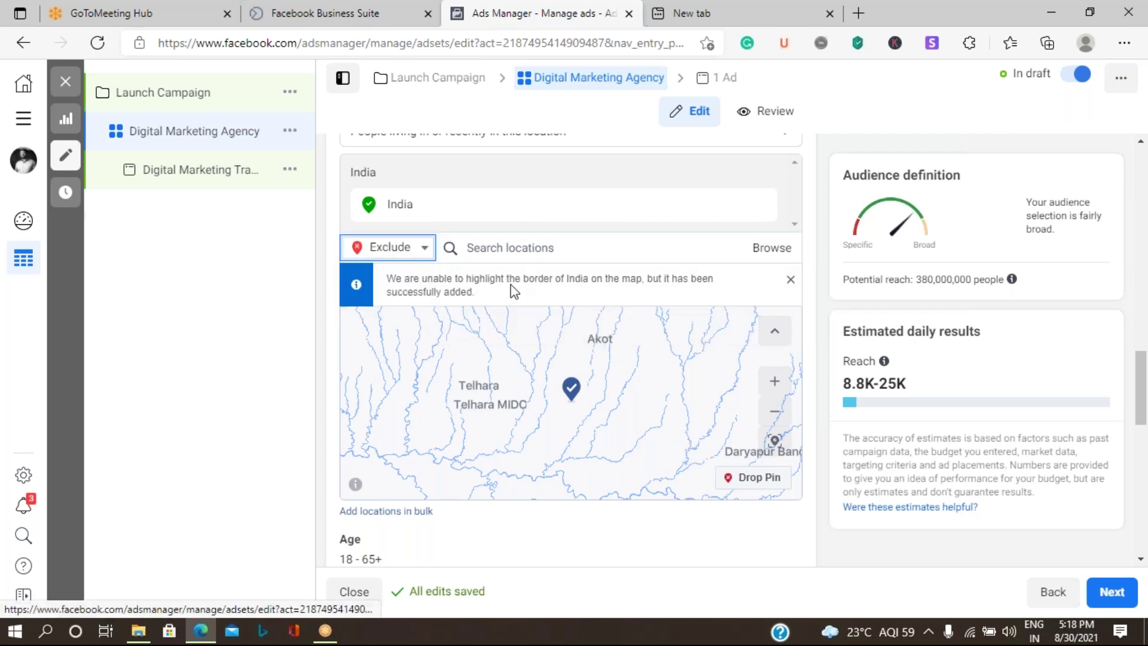
pyautogui.click(518, 248)
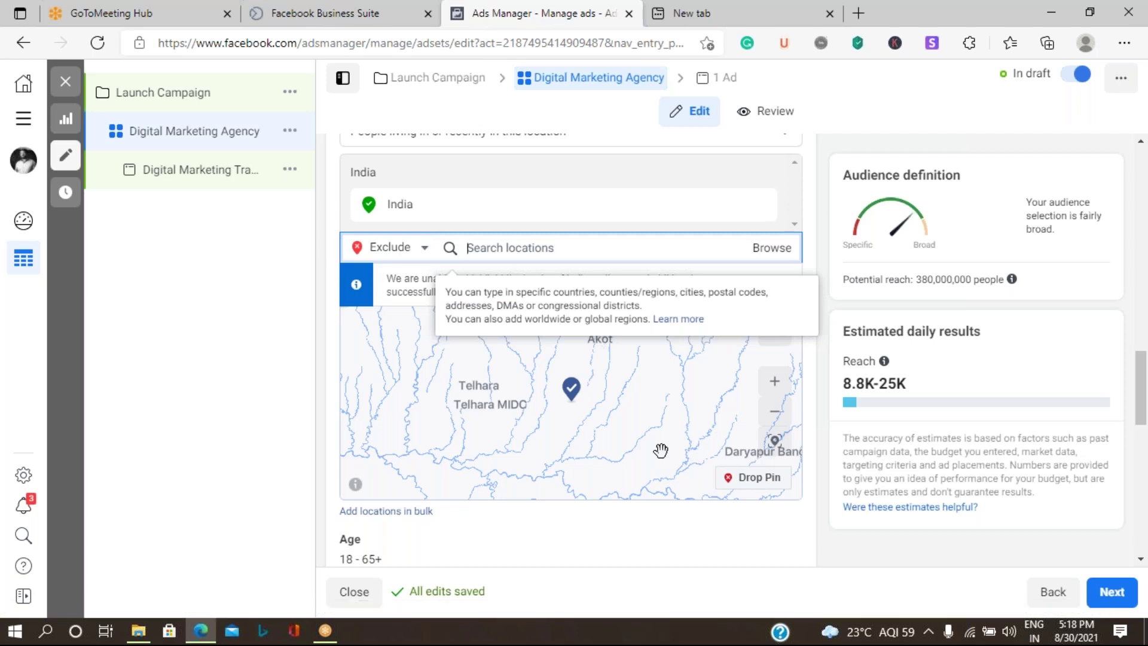
# Step: Exclude Punjab from the India location targeting, cutting potential reach to 370,000,000
pyautogui.write('Punjab')
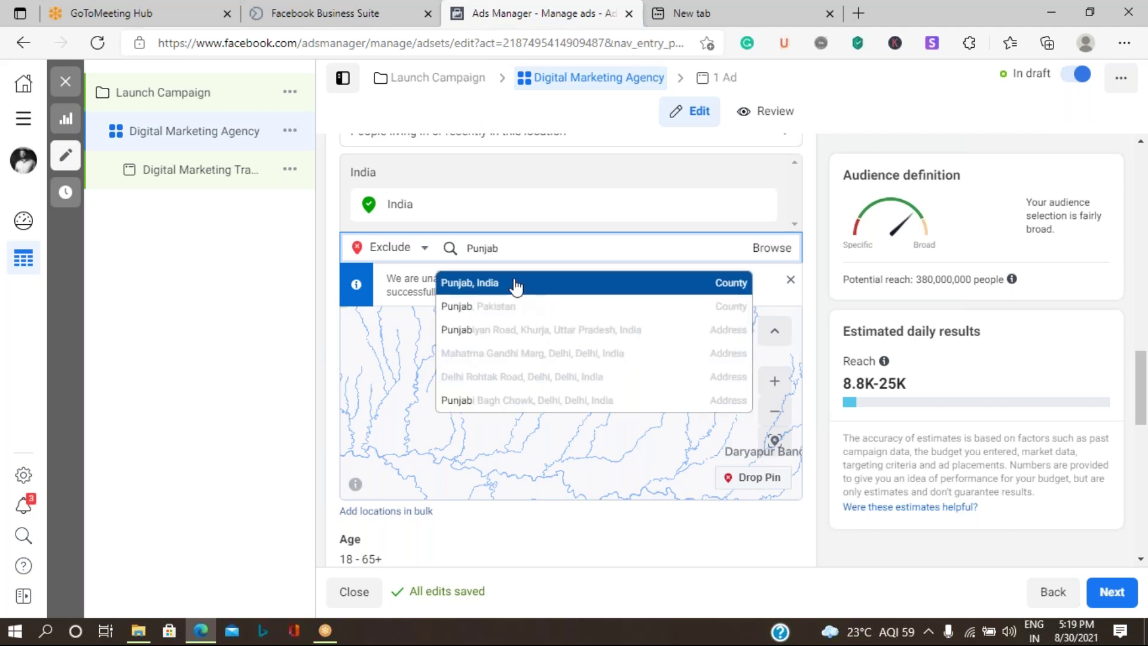
pyautogui.press('Return')
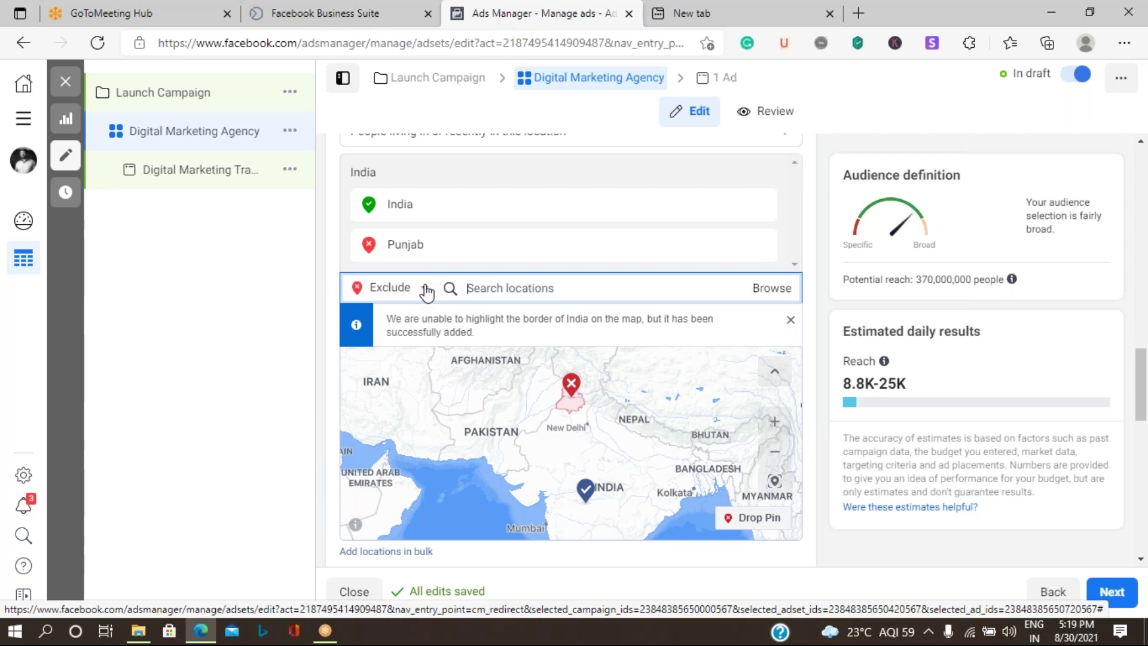
pyautogui.click(426, 289)
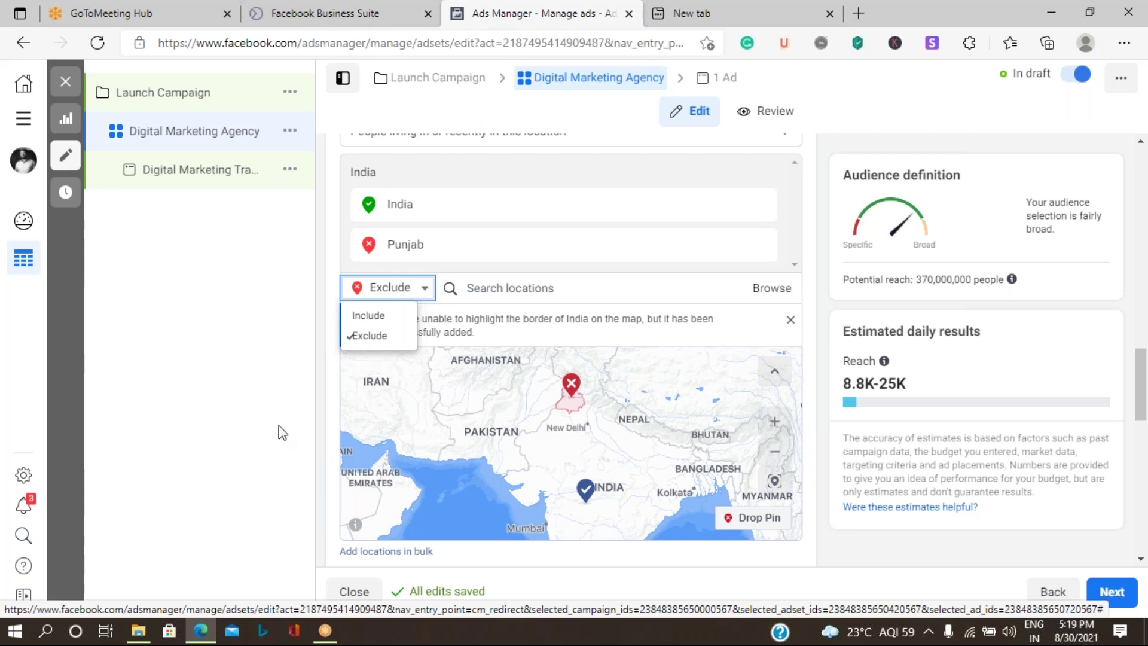
pyautogui.click(477, 554)
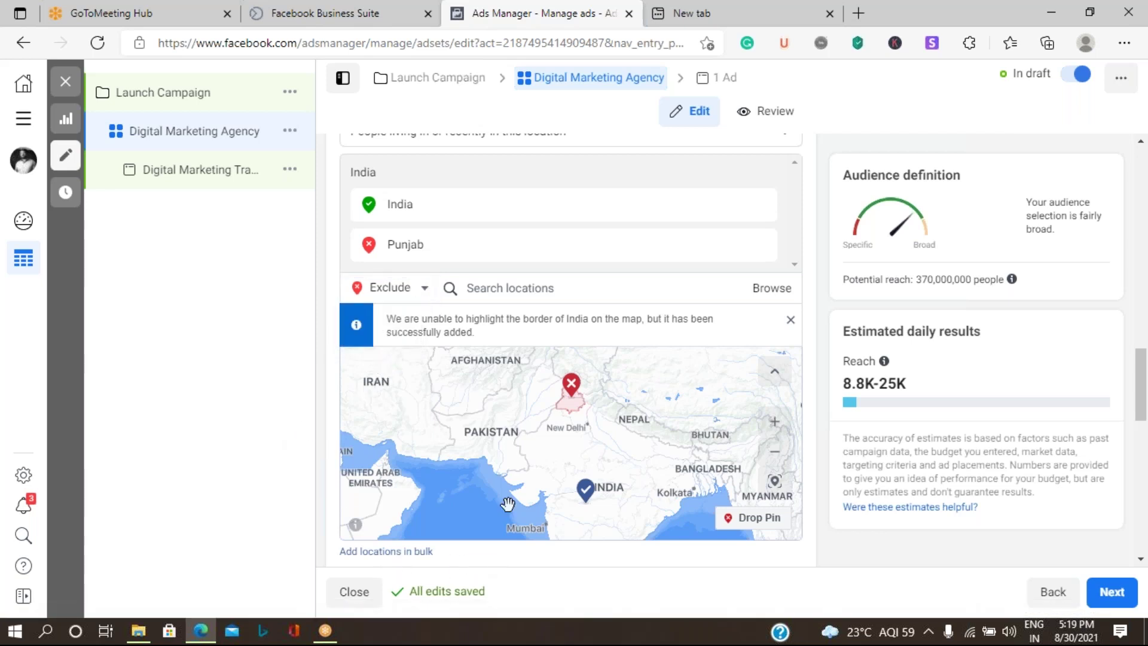
pyautogui.scroll(-1, 533, 453)
pyautogui.scroll(-2, 533, 453)
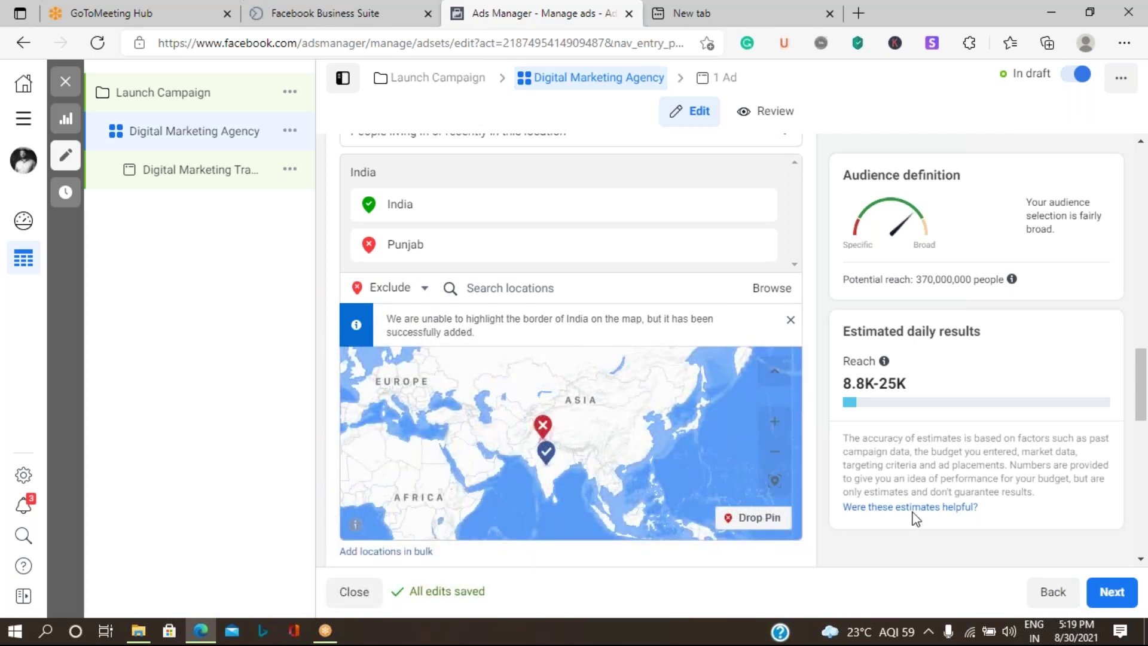
pyautogui.scroll(-1, 923, 513)
pyautogui.scroll(-4, 925, 513)
pyautogui.moveTo(570, 264)
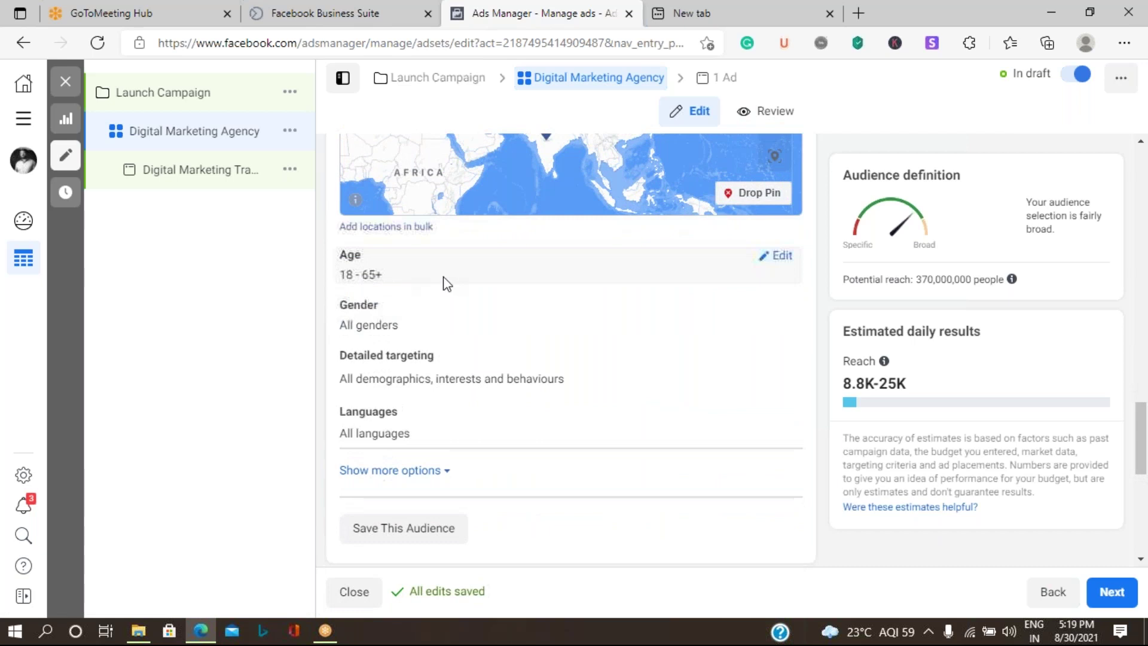
# Step: Browse detailed targeting to Demographics > Education > Education level
pyautogui.click(777, 257)
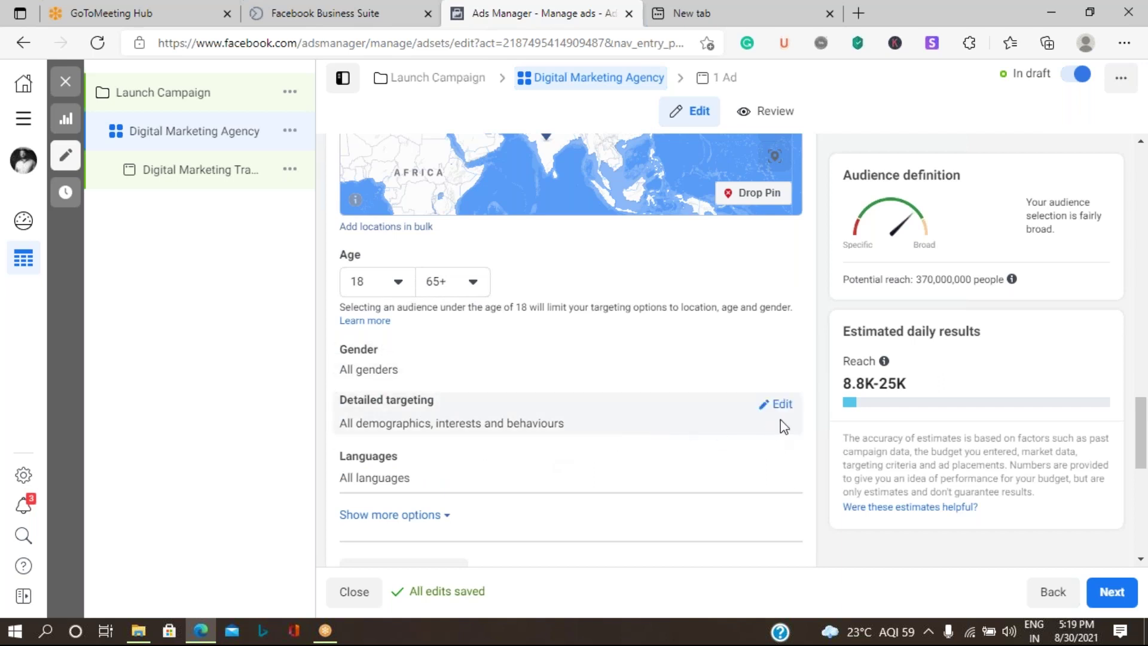
pyautogui.click(781, 406)
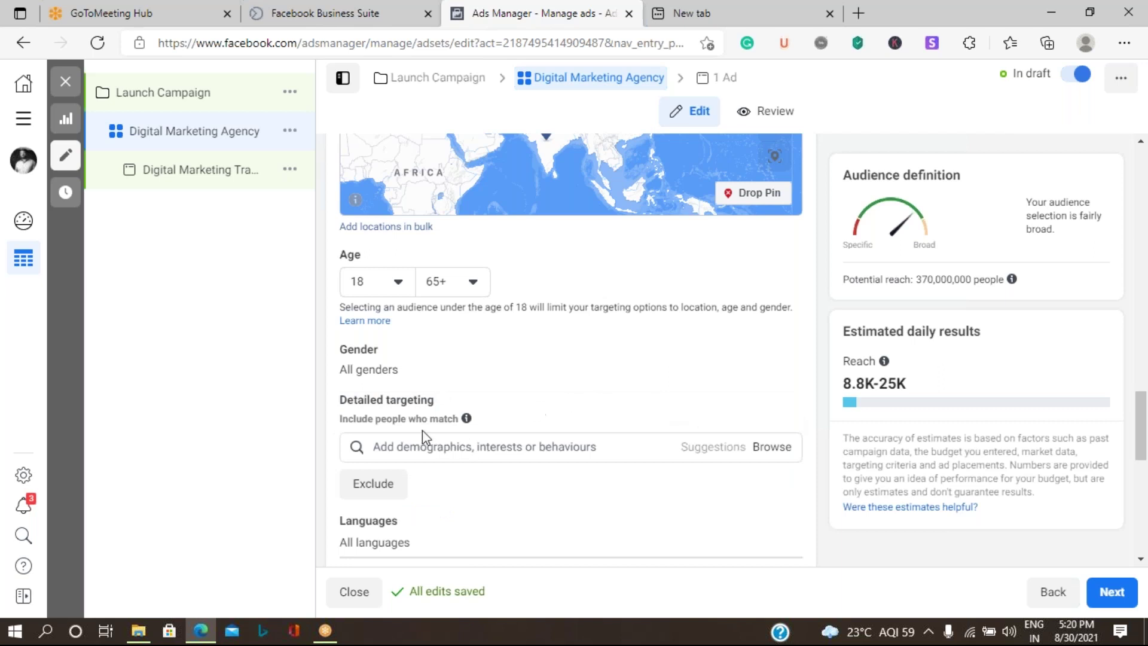
pyautogui.click(772, 447)
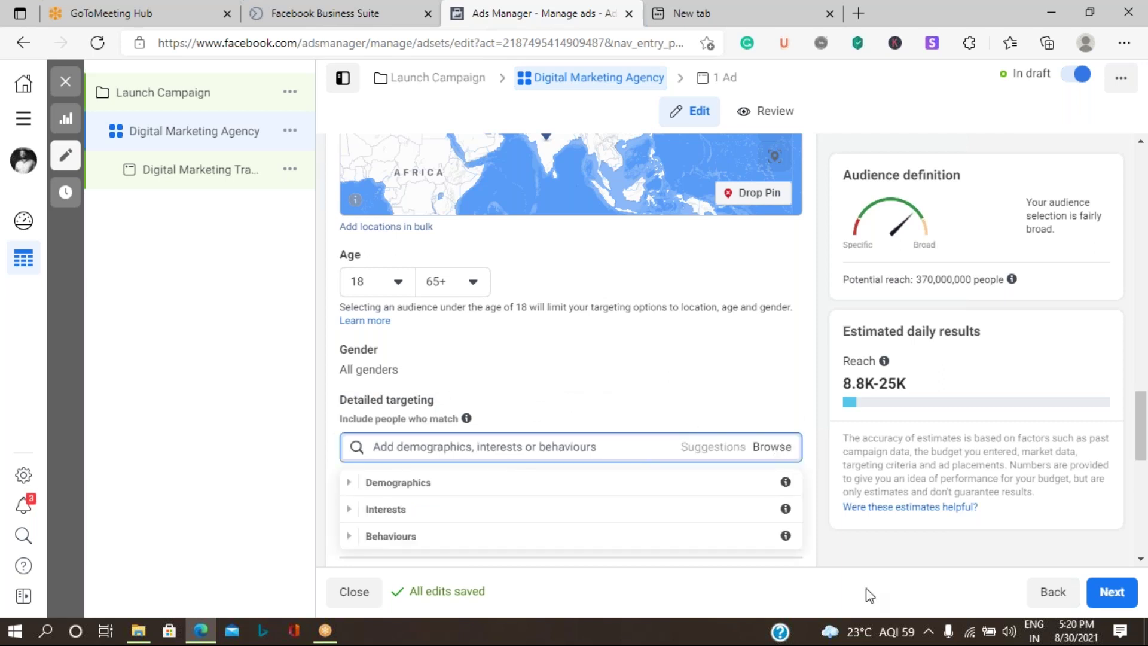
pyautogui.click(596, 487)
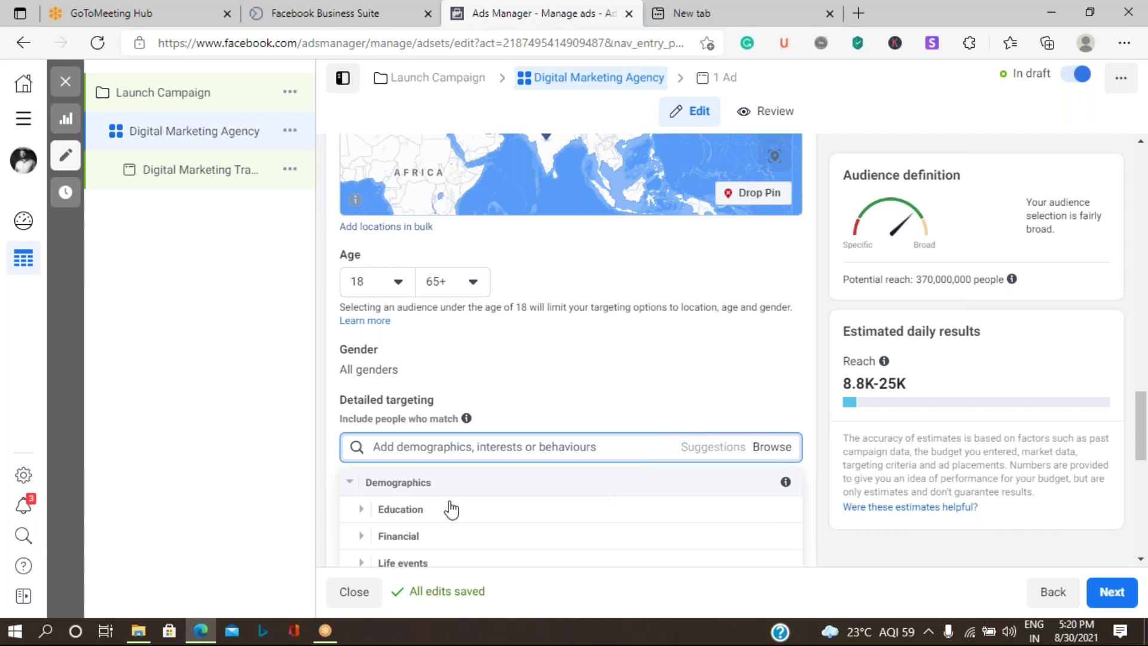
pyautogui.click(426, 513)
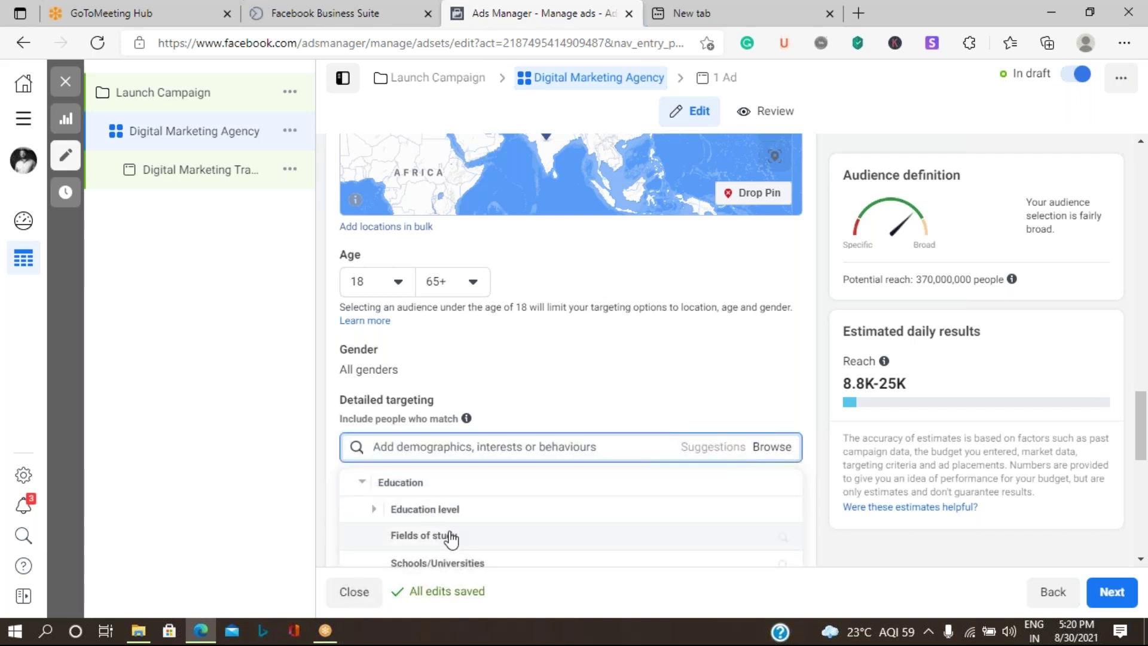
pyautogui.click(464, 509)
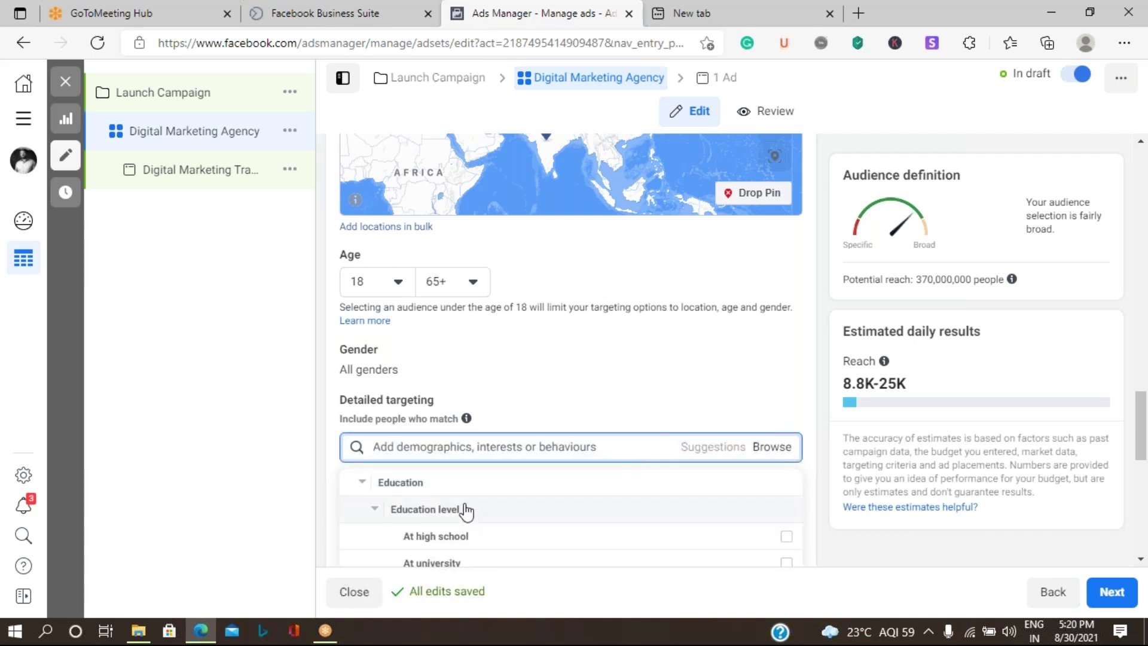
# Step: Tick University graduate and close the category list, narrowing reach to 74,000,000
pyautogui.scroll(-1, 501, 539)
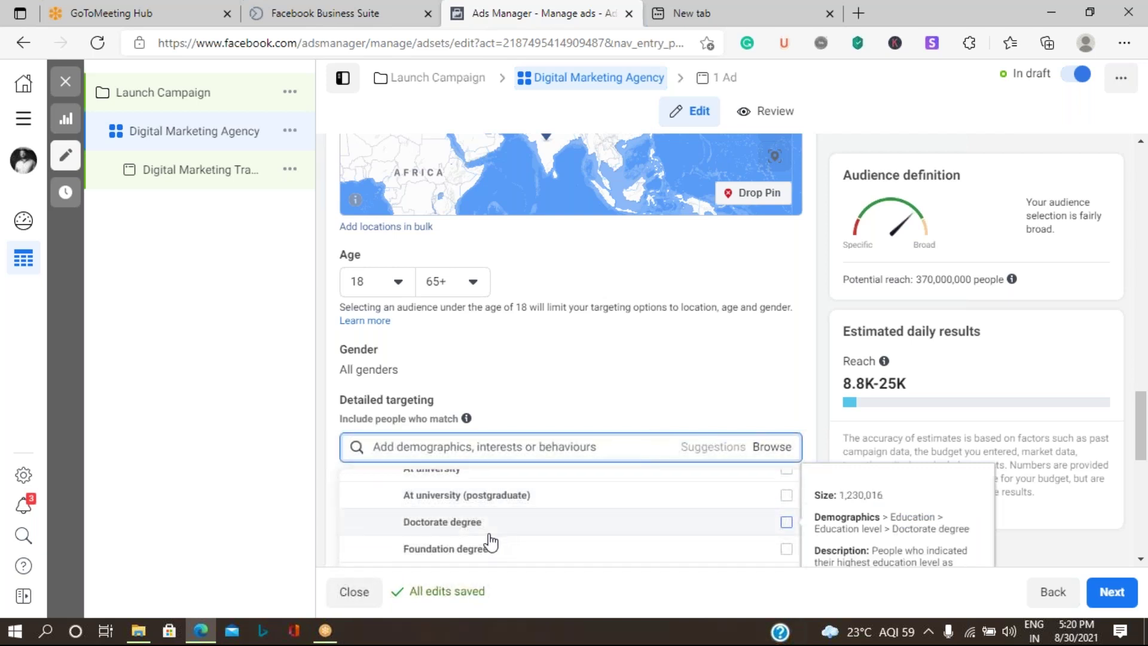
pyautogui.scroll(-1, 487, 540)
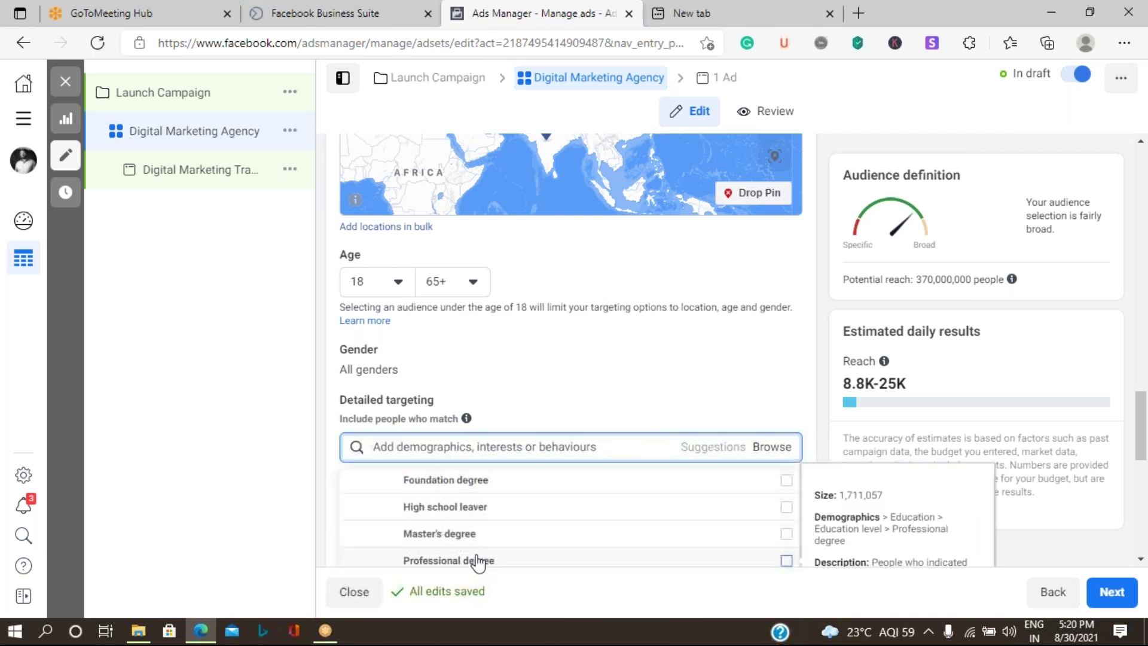
pyautogui.scroll(-2, 493, 547)
pyautogui.scroll(-1, 487, 546)
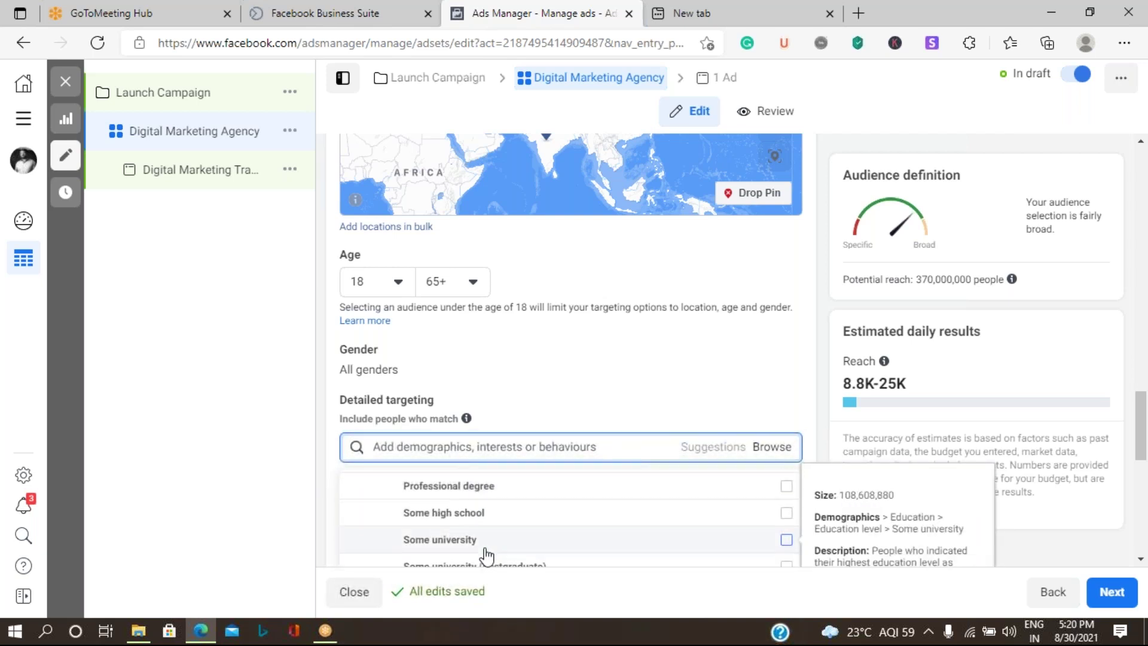
pyautogui.scroll(-1, 488, 543)
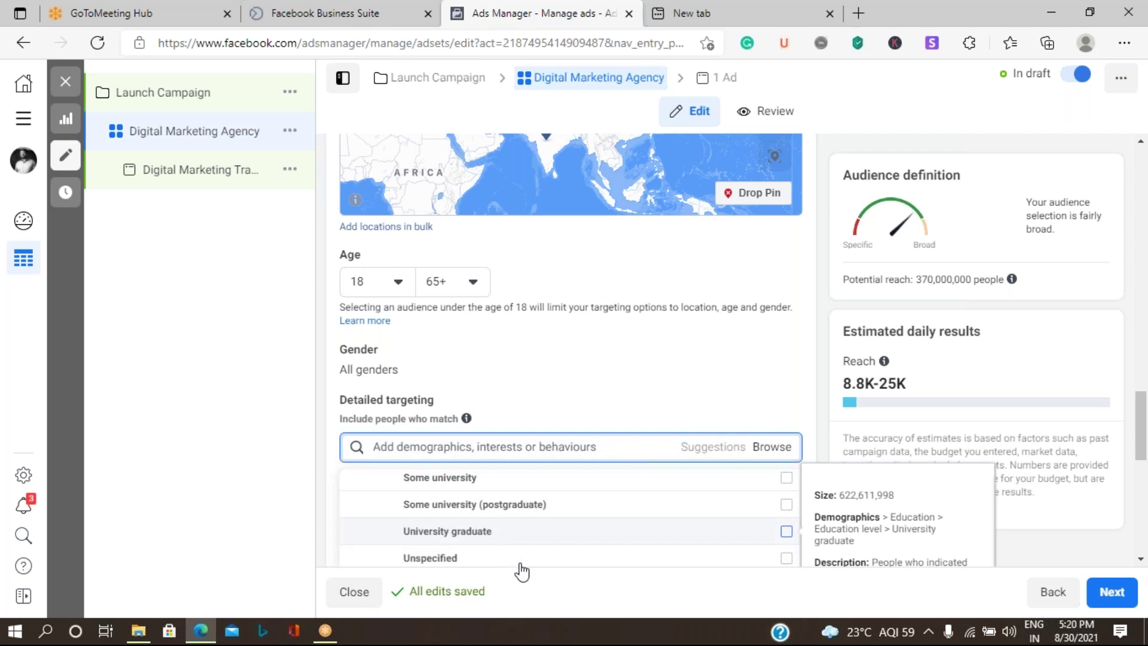
pyautogui.click(783, 532)
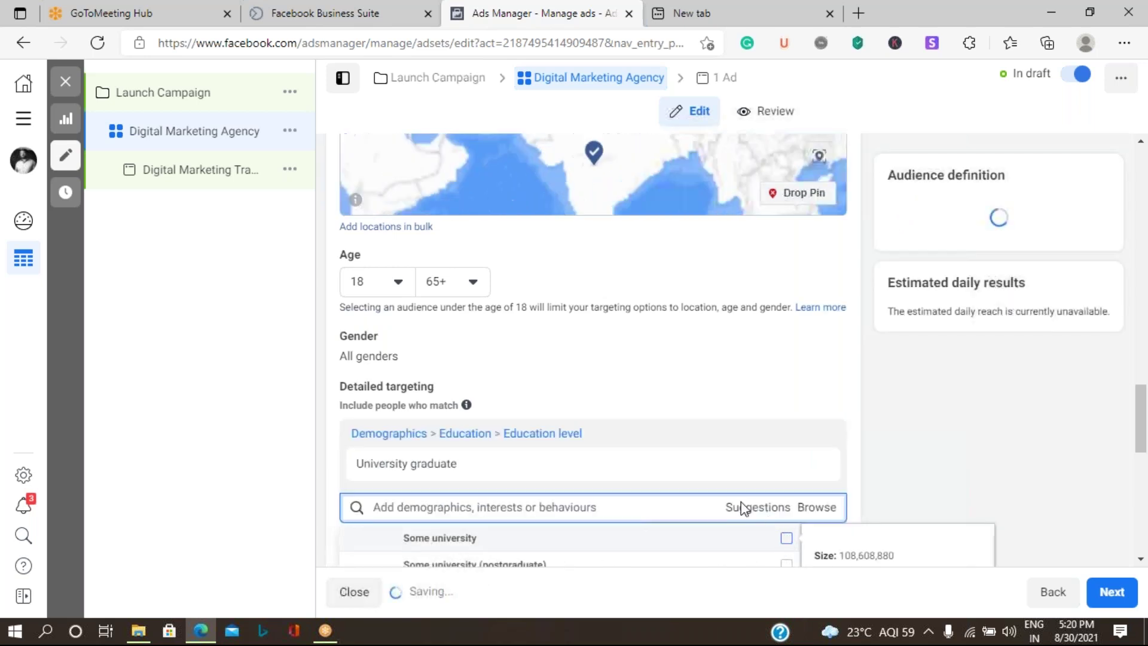
pyautogui.scroll(-5, 600, 445)
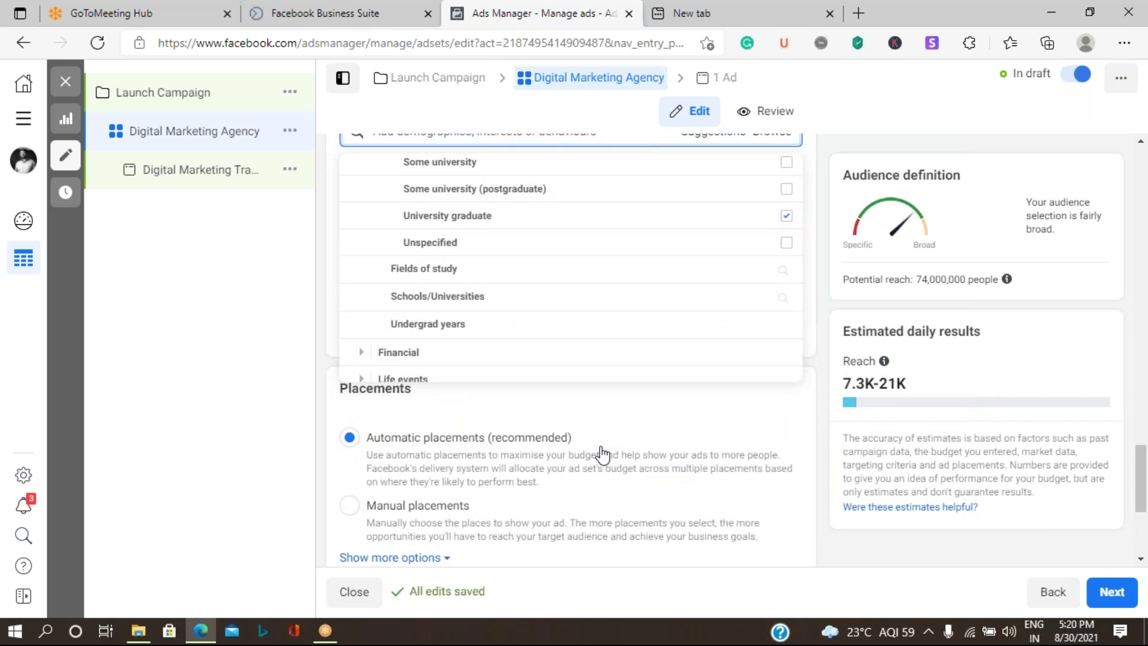
pyautogui.scroll(2, 618, 399)
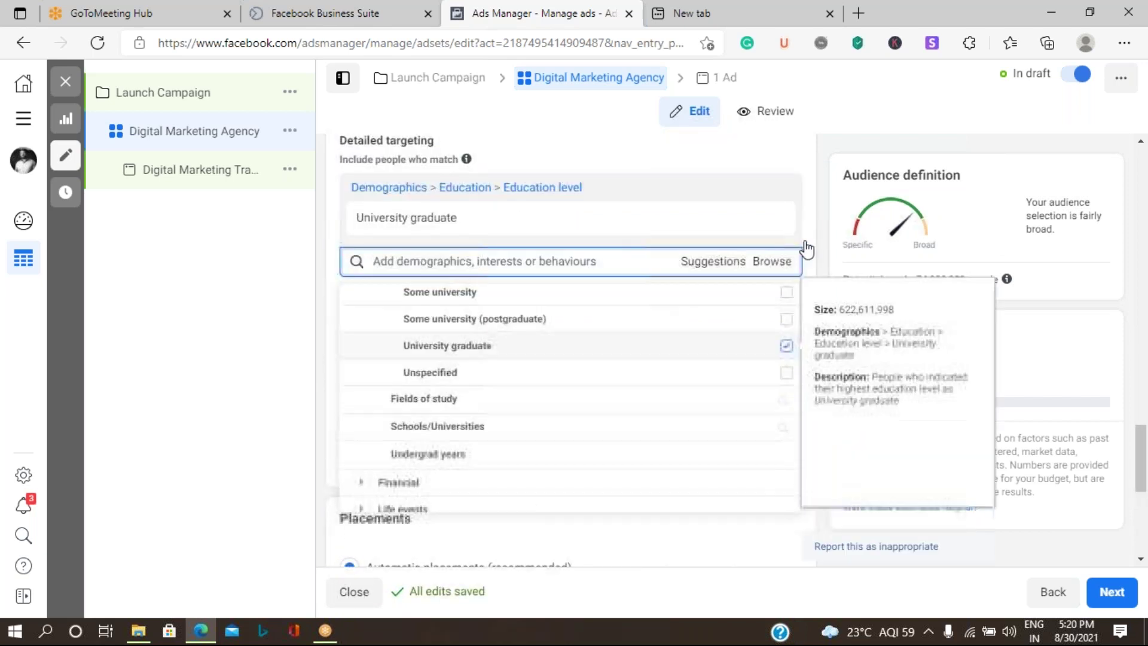
pyautogui.click(779, 266)
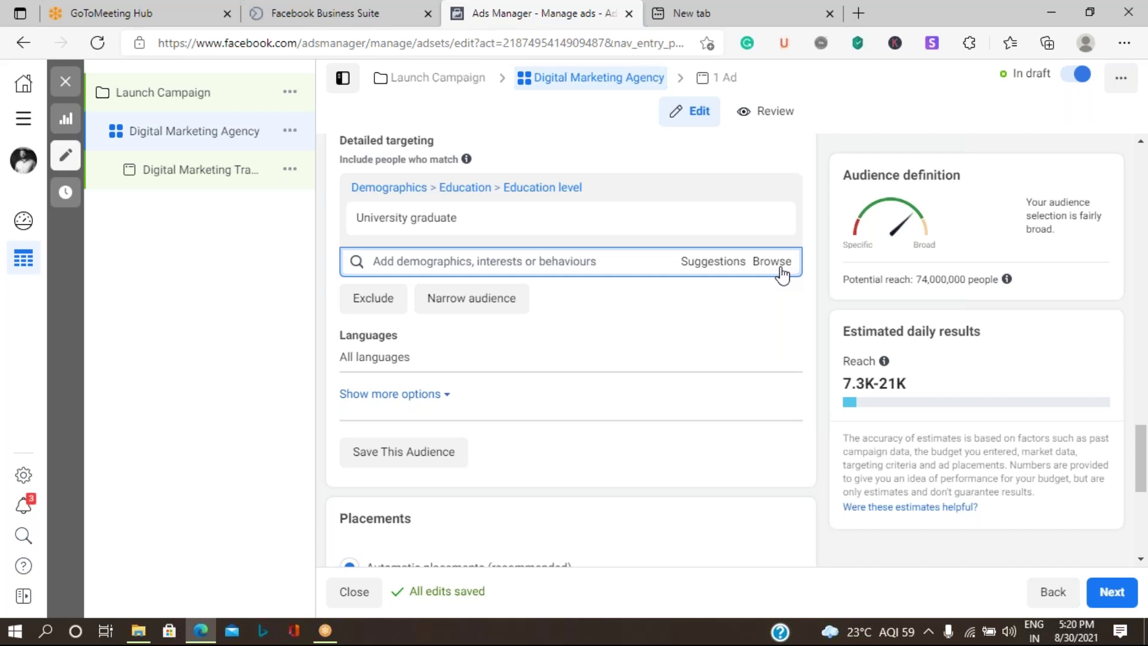
# Step: Add the Advertising and Business interests from Interests > Business and industry
pyautogui.click(781, 269)
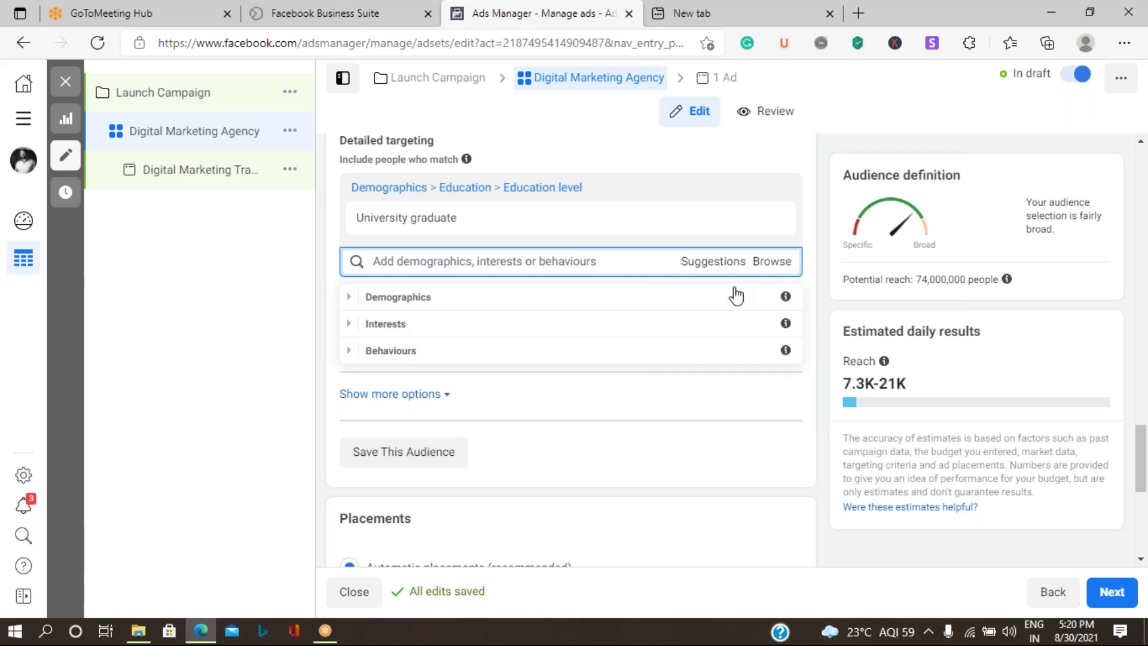
pyautogui.click(476, 333)
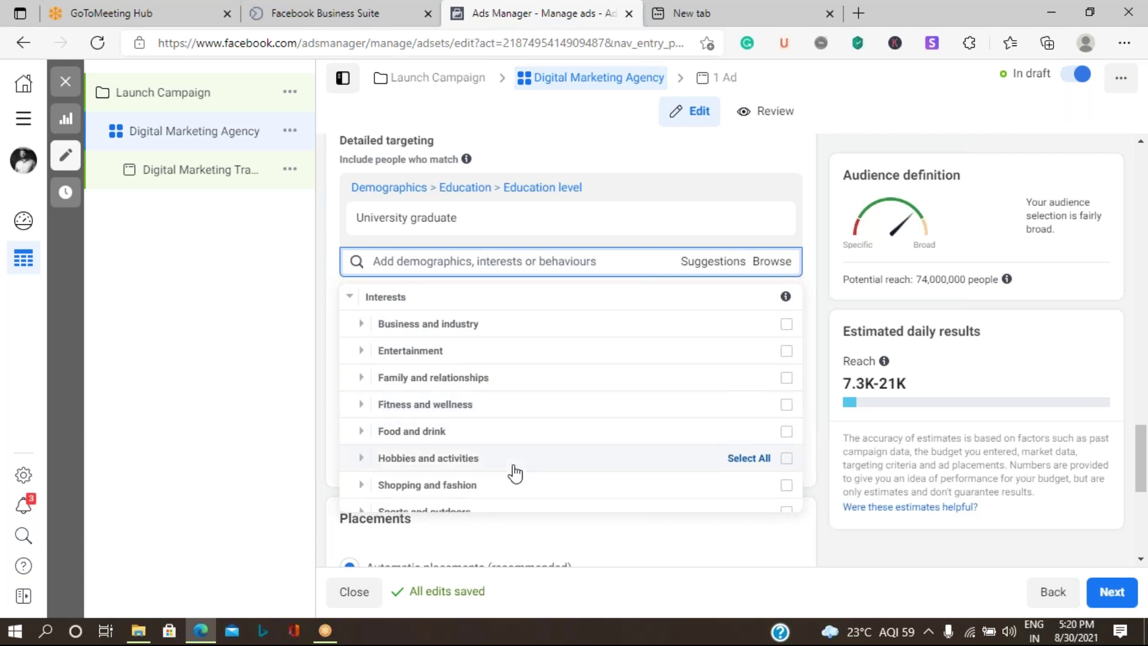
pyautogui.click(361, 324)
pyautogui.click(786, 325)
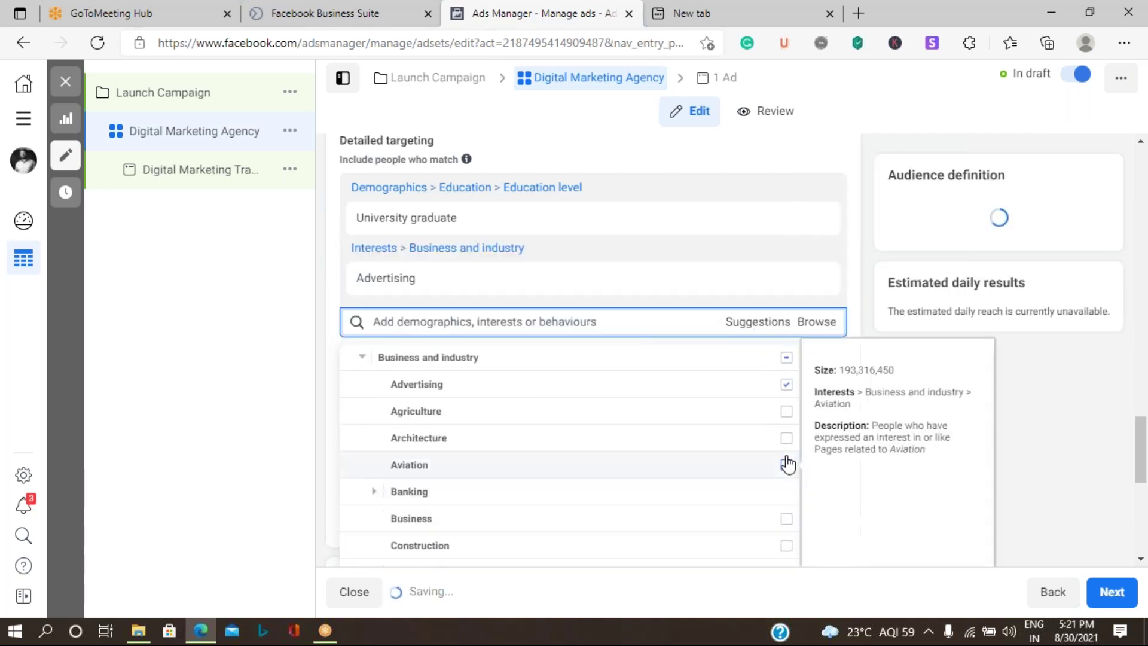
pyautogui.moveTo(410, 519)
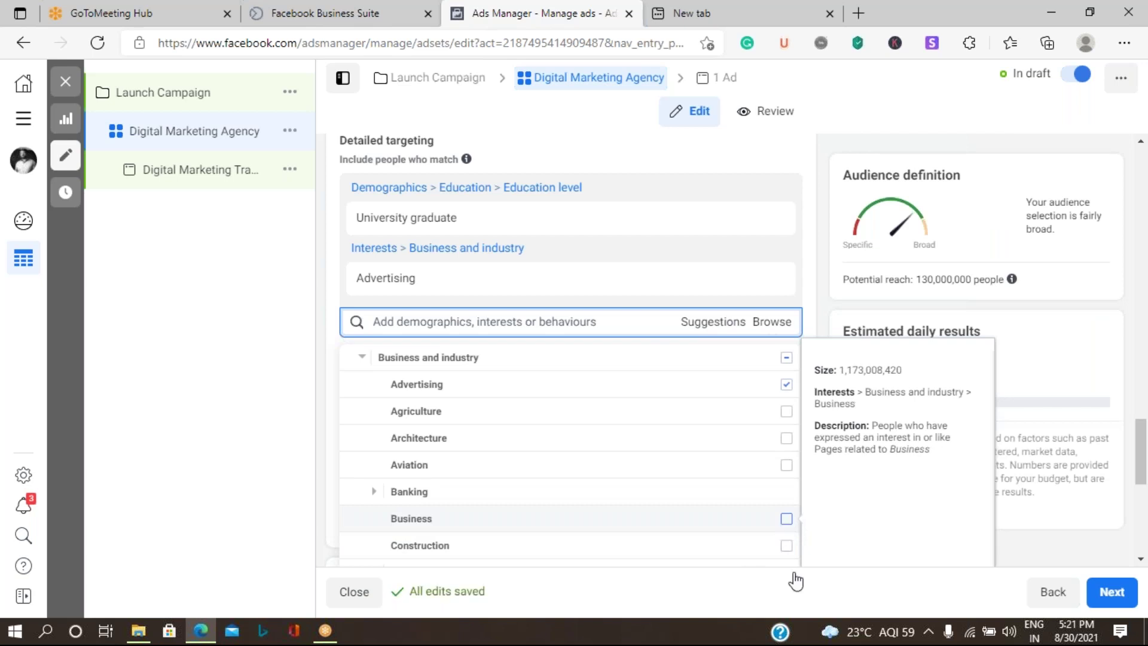
pyautogui.click(583, 518)
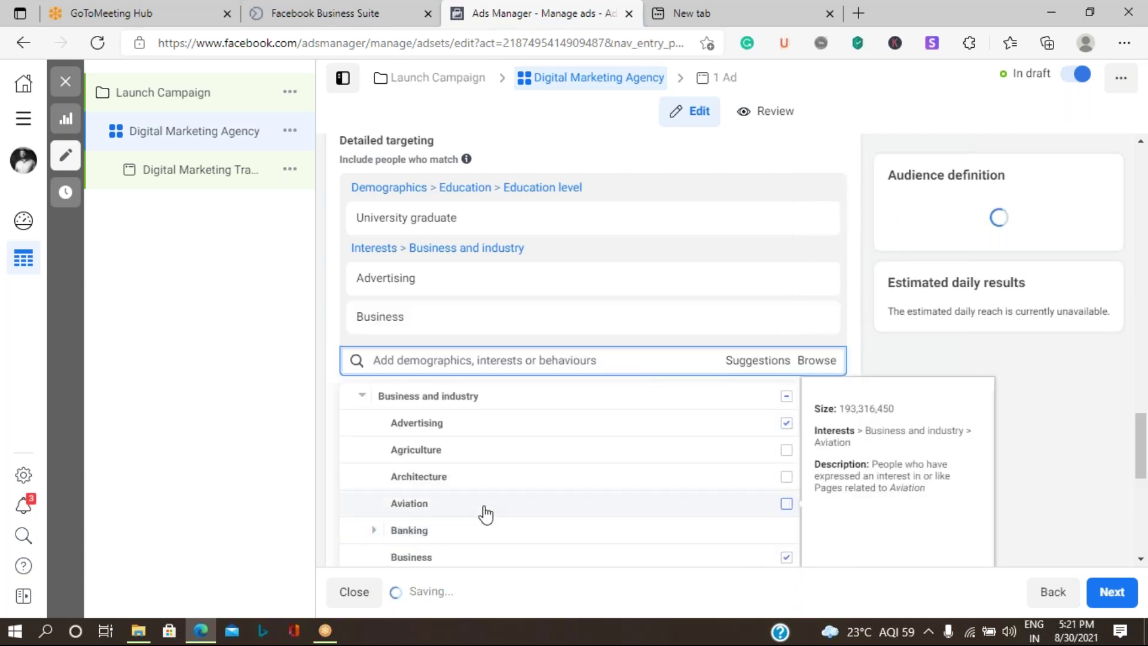
pyautogui.scroll(-2, 485, 514)
pyautogui.scroll(-2, 492, 523)
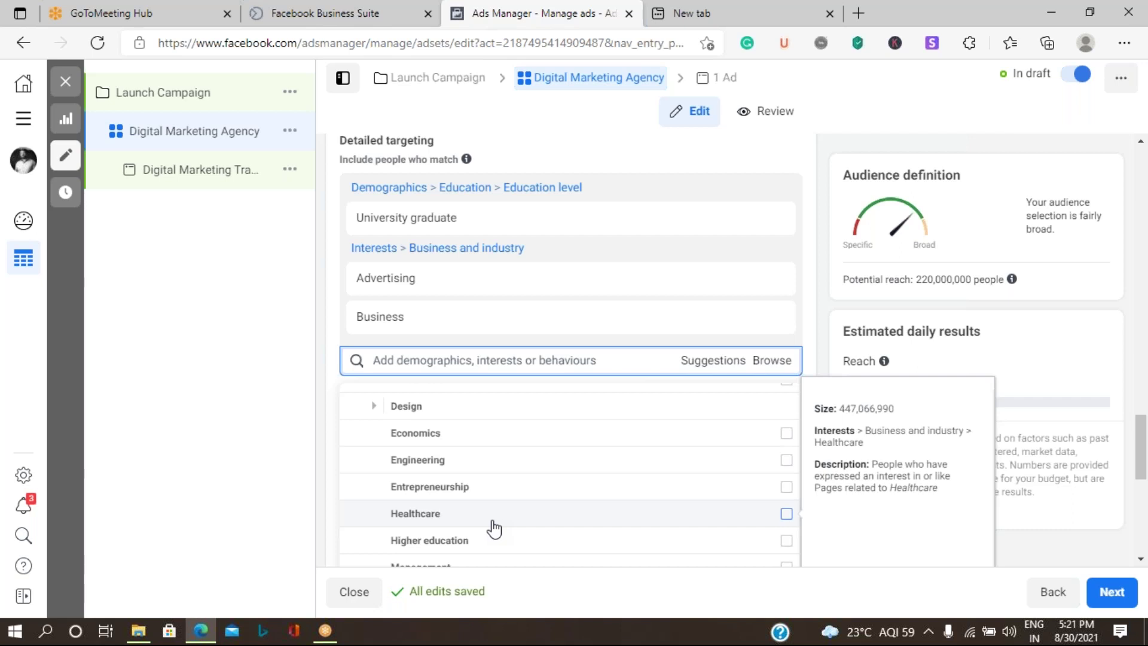
pyautogui.click(767, 362)
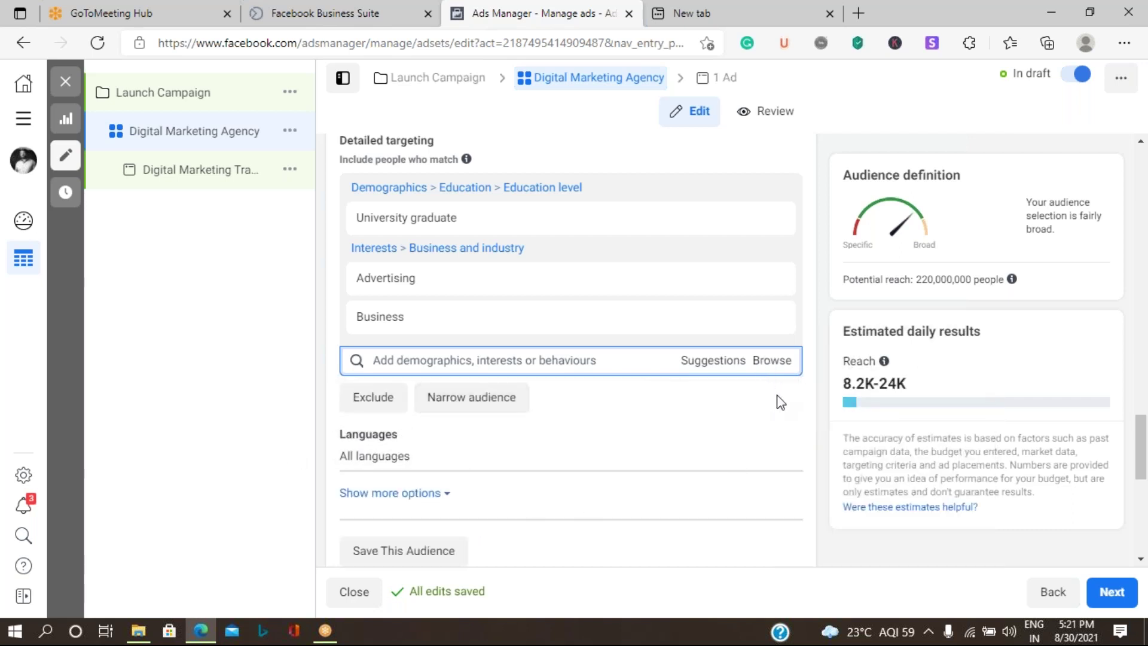
# Step: Look through Behaviours > Digital activities without selecting anything, then scroll down to the extra options
pyautogui.click(785, 362)
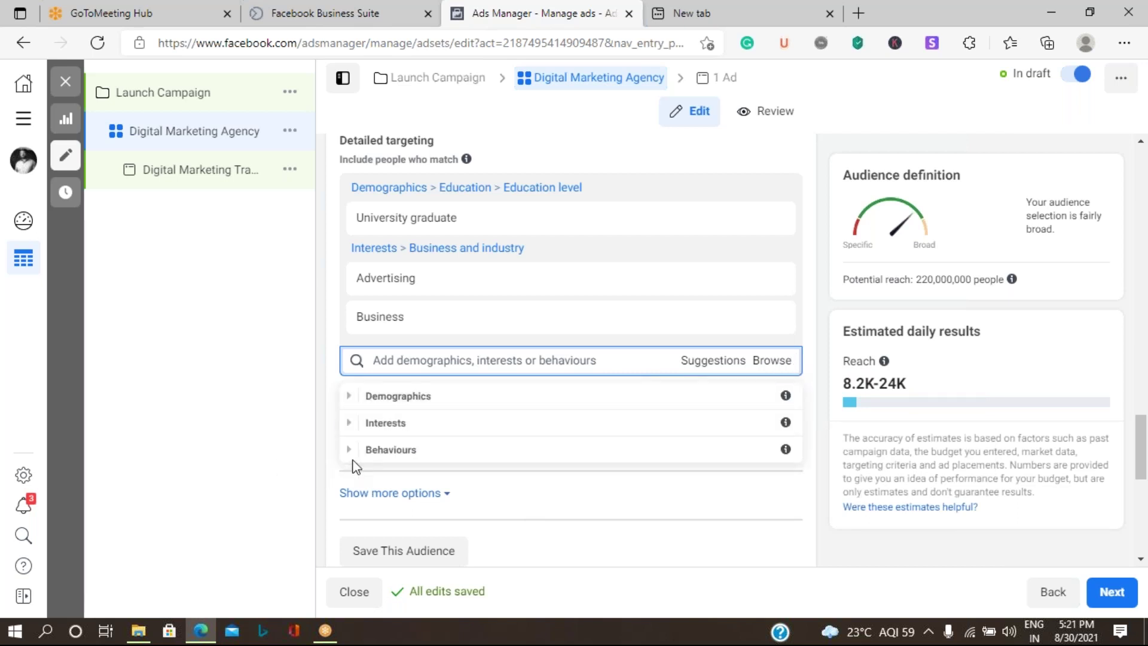
pyautogui.click(353, 453)
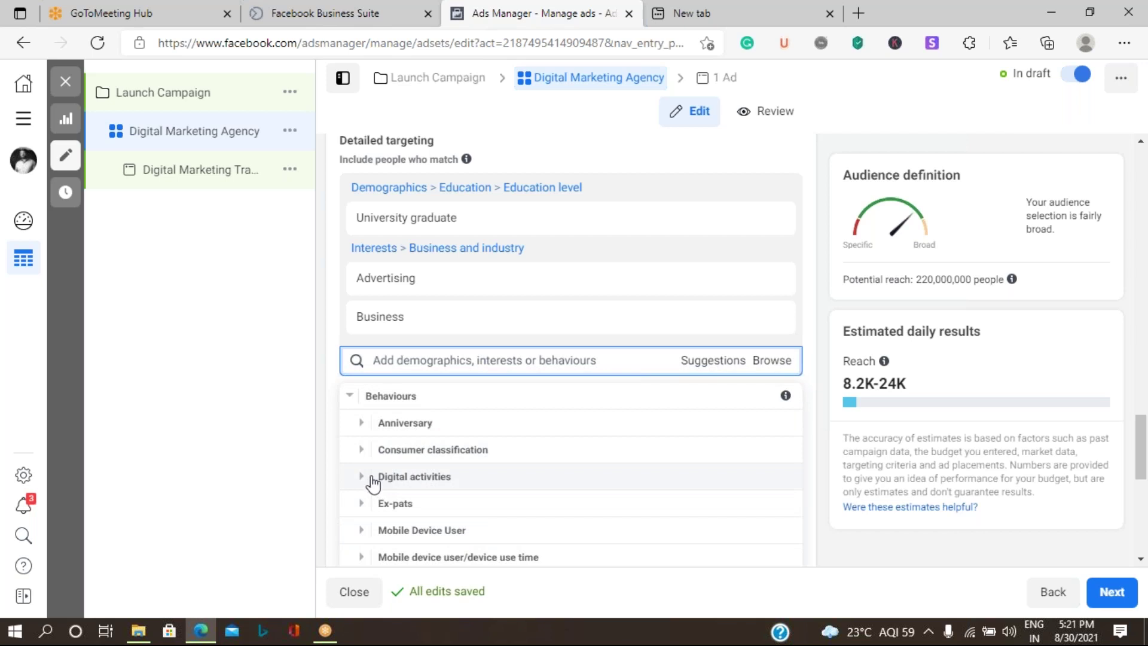
pyautogui.click(372, 478)
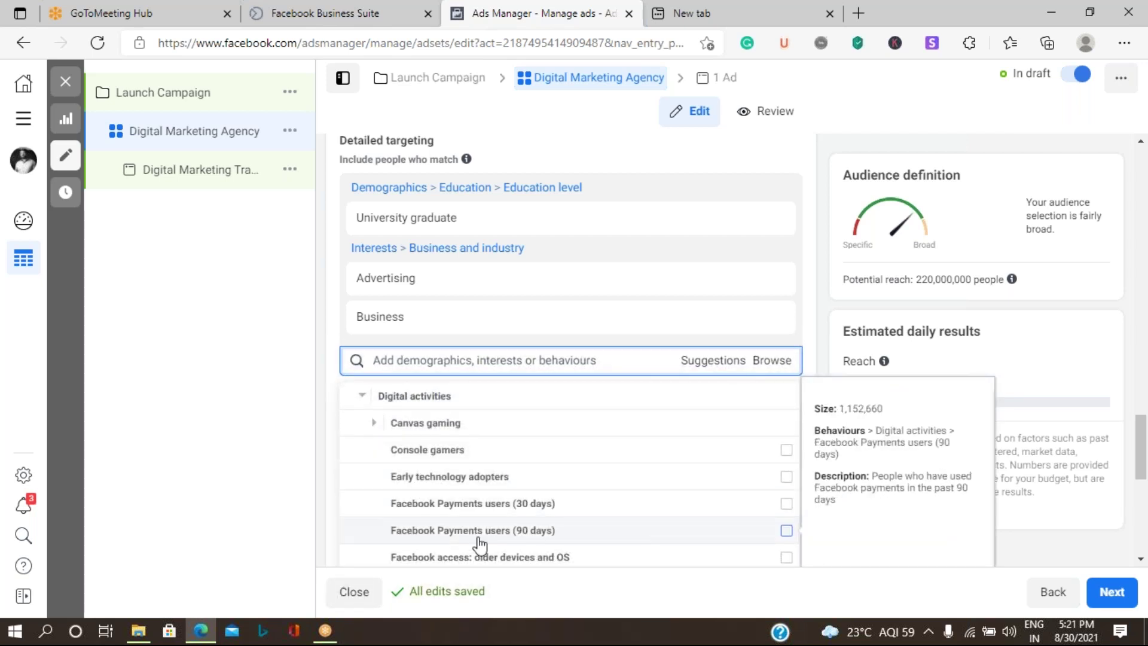
pyautogui.click(364, 399)
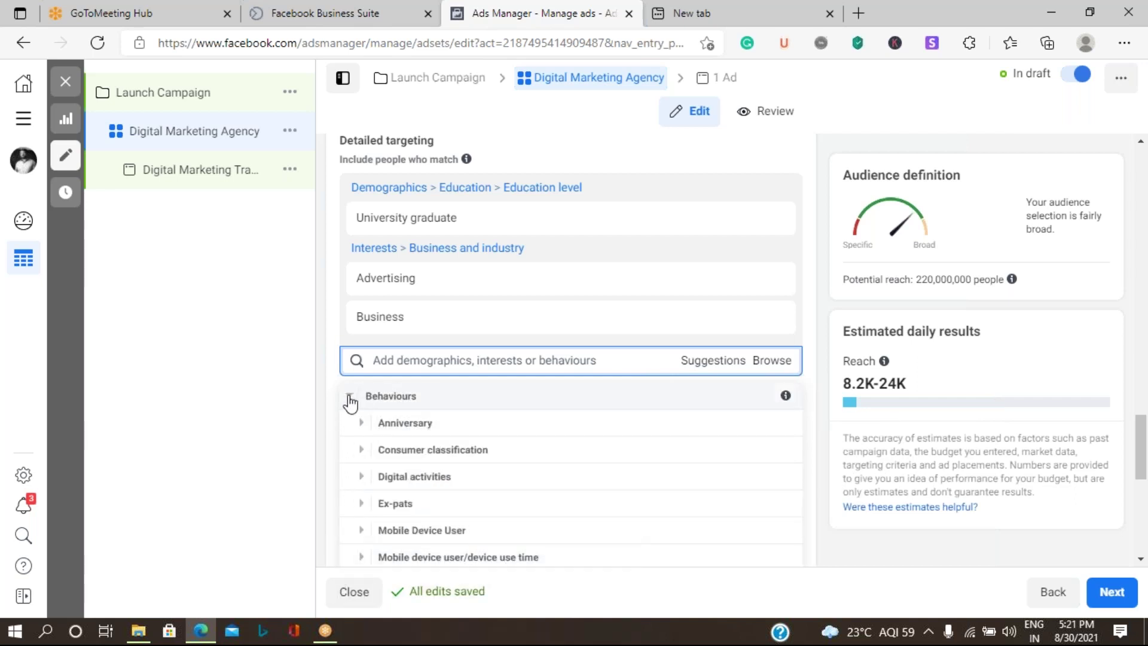
pyautogui.click(350, 397)
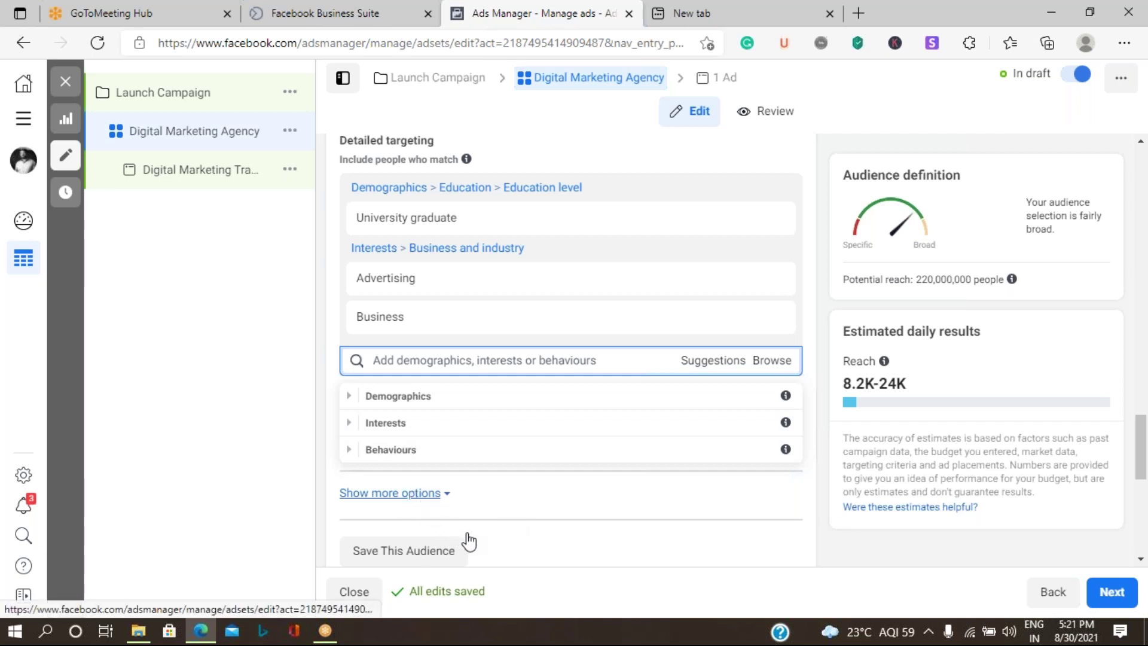
pyautogui.scroll(-3, 546, 464)
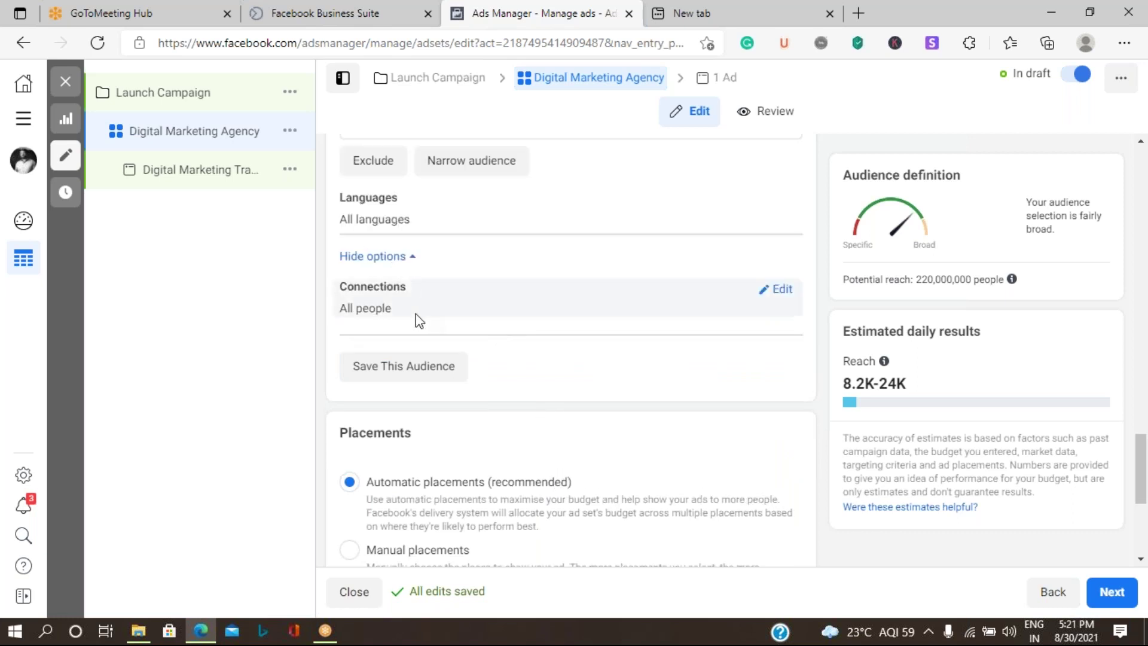
# Step: Set Connections to 'People who currently like or follow your Page' and begin saving the audience
pyautogui.moveTo(538, 298)
pyautogui.click(782, 292)
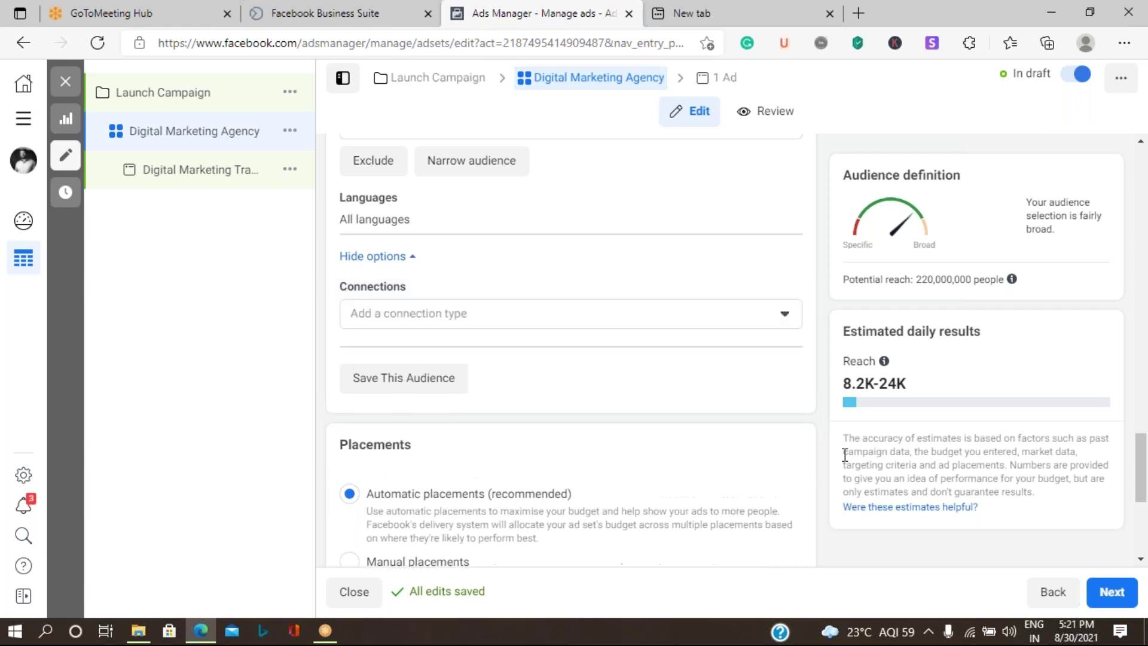
pyautogui.click(788, 323)
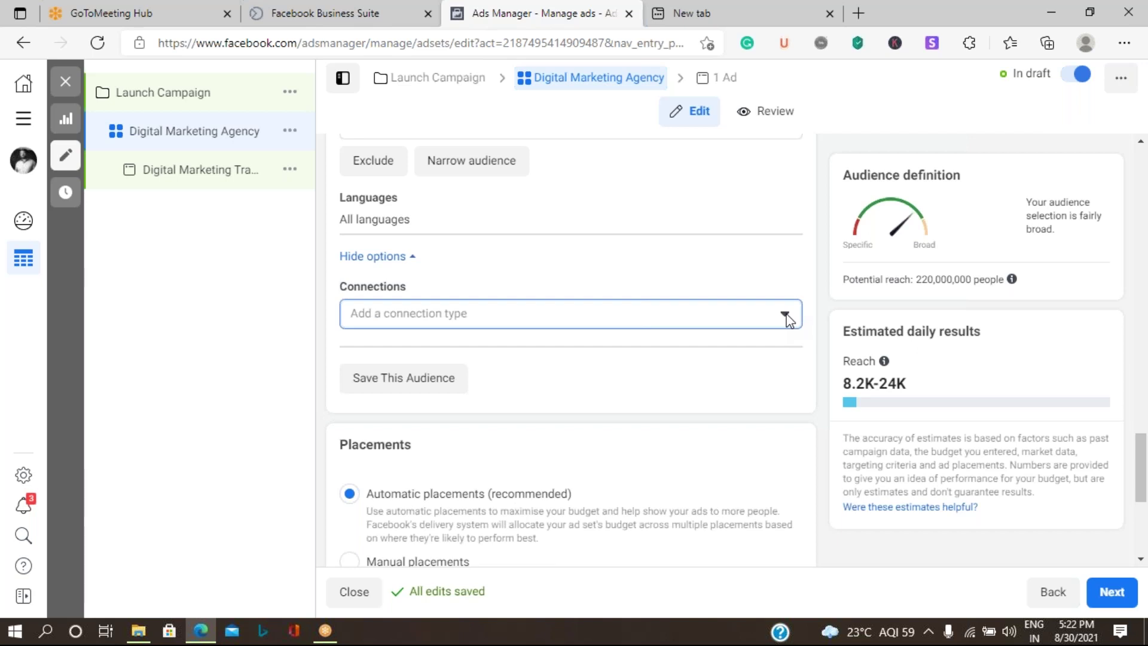
pyautogui.click(787, 318)
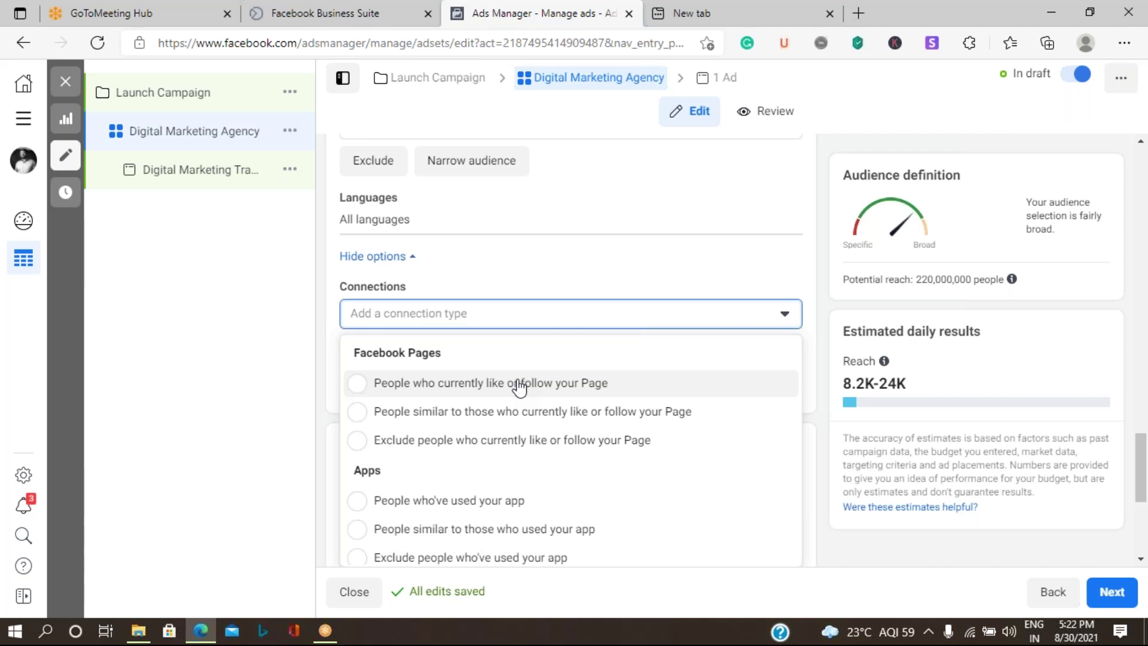
pyautogui.click(518, 383)
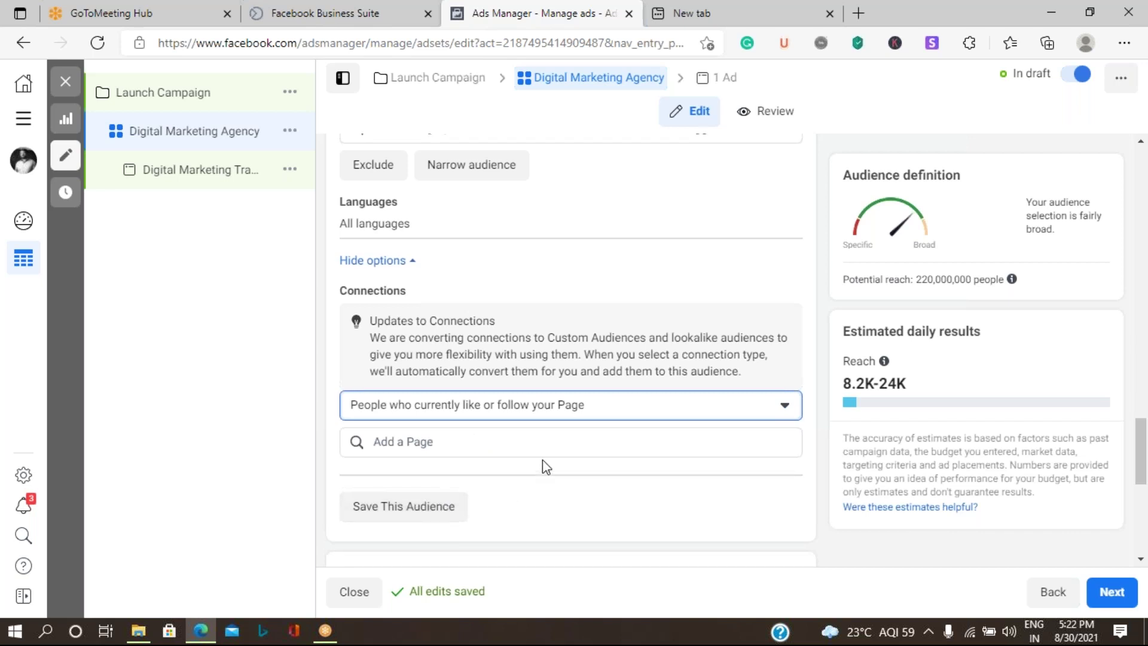
pyautogui.scroll(3, 541, 466)
pyautogui.scroll(-3, 551, 454)
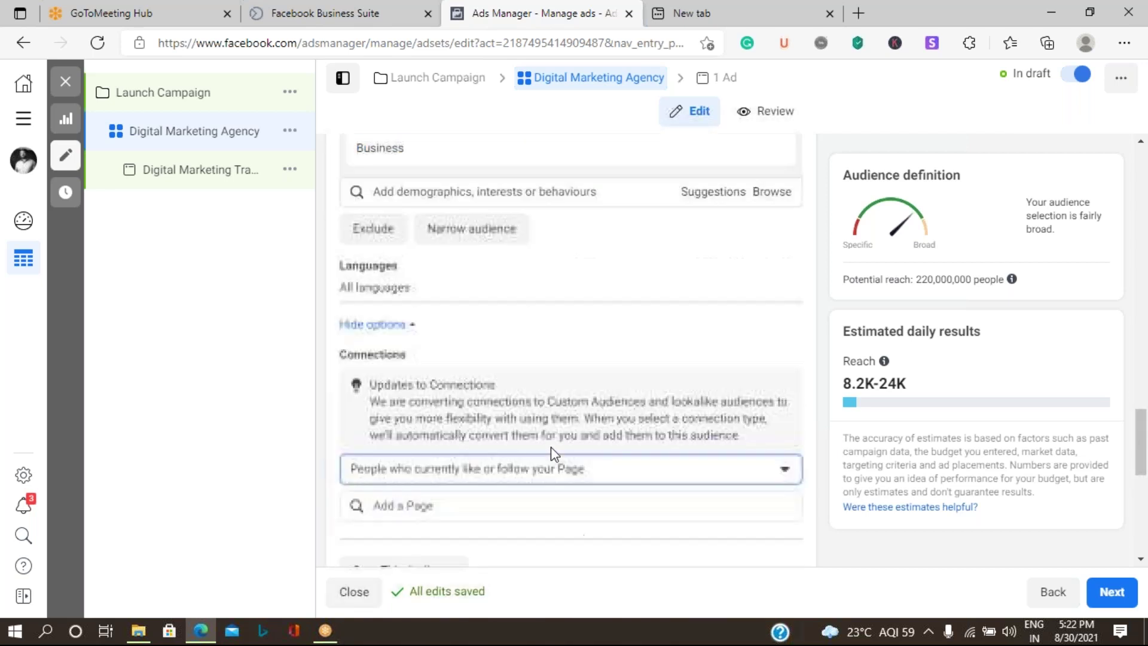
pyautogui.click(412, 505)
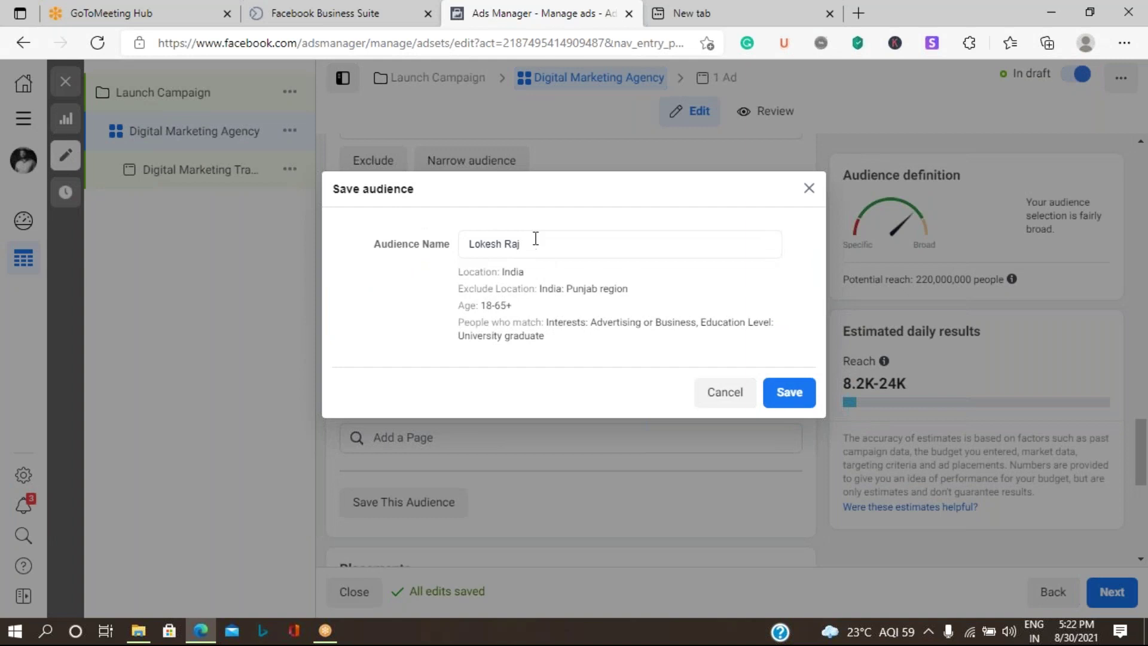
# Step: Replace the prefilled audience name with 'General Audience' and save it
pyautogui.moveTo(535, 242); pyautogui.dragTo(342, 256)
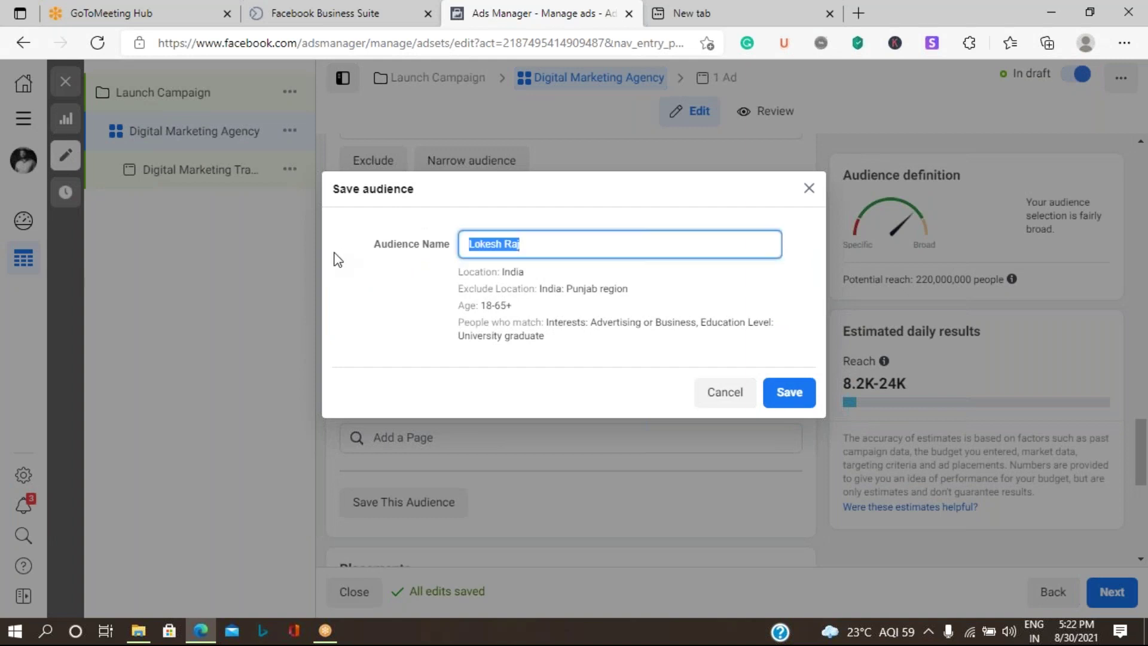
pyautogui.press('BackSpace')
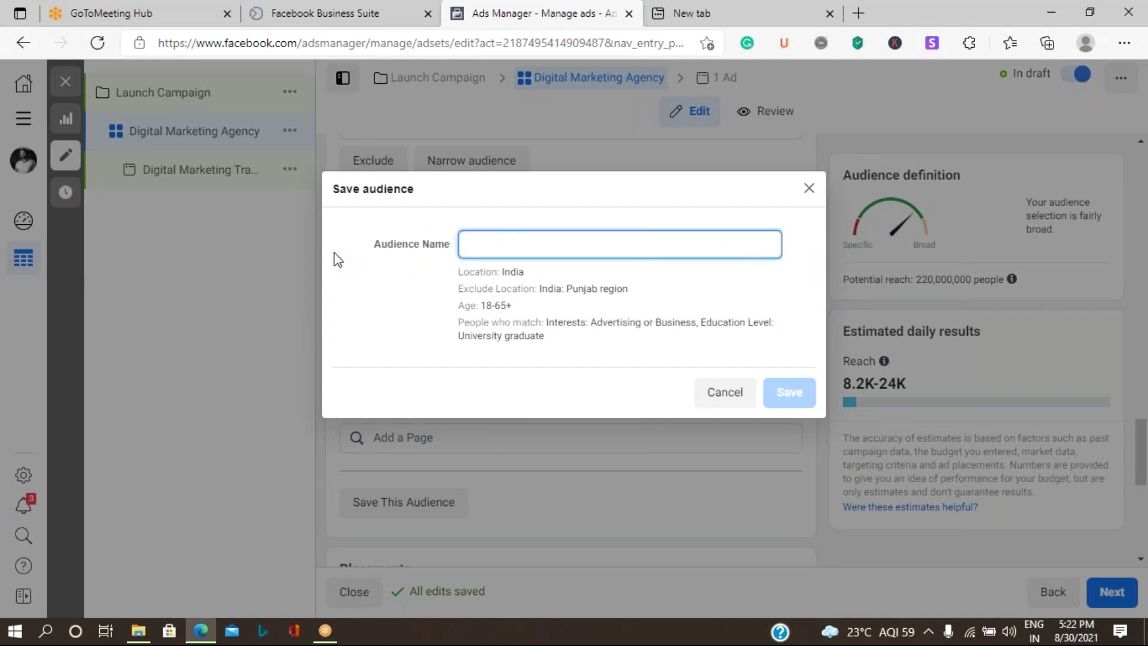
pyautogui.write('General Audience')
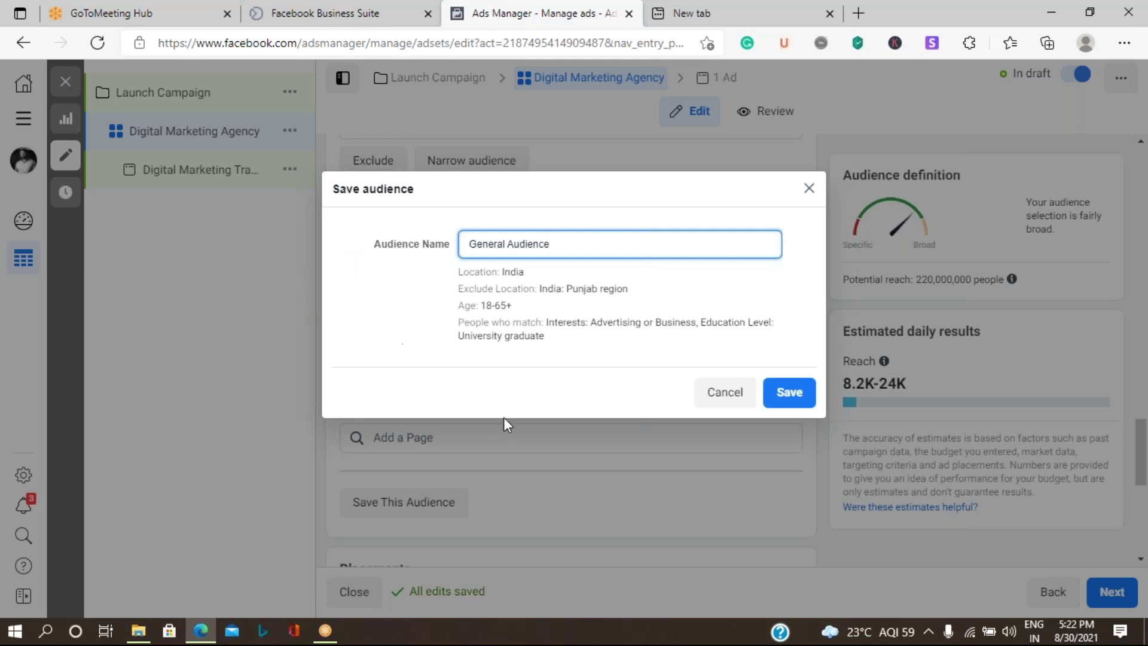
pyautogui.click(803, 399)
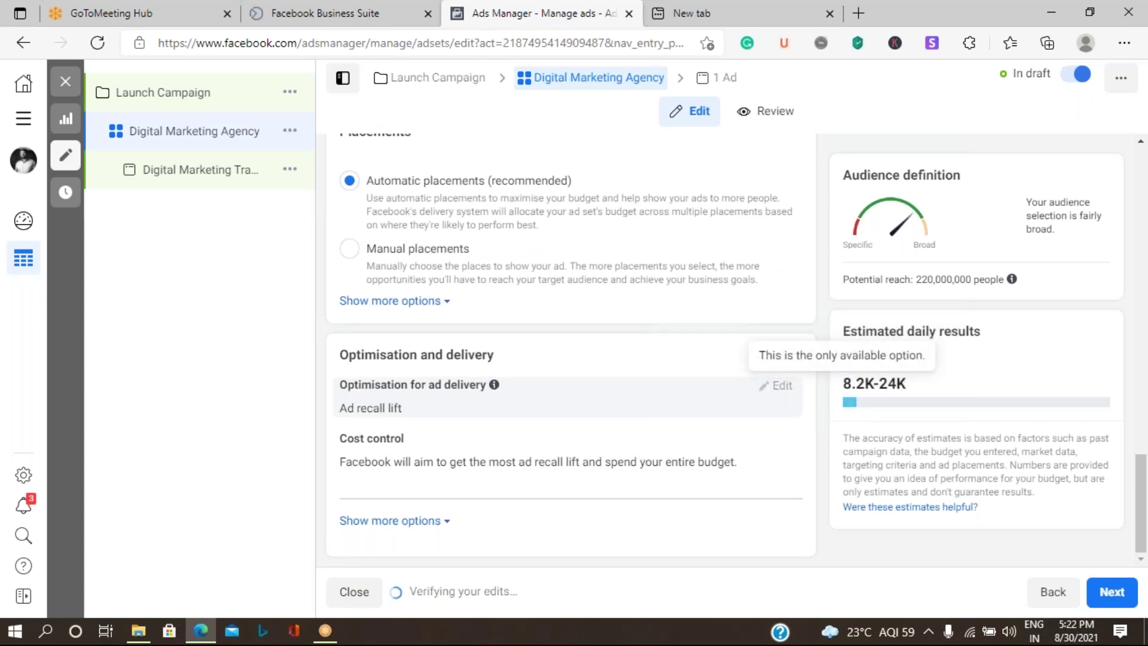
pyautogui.scroll(5, 543, 243)
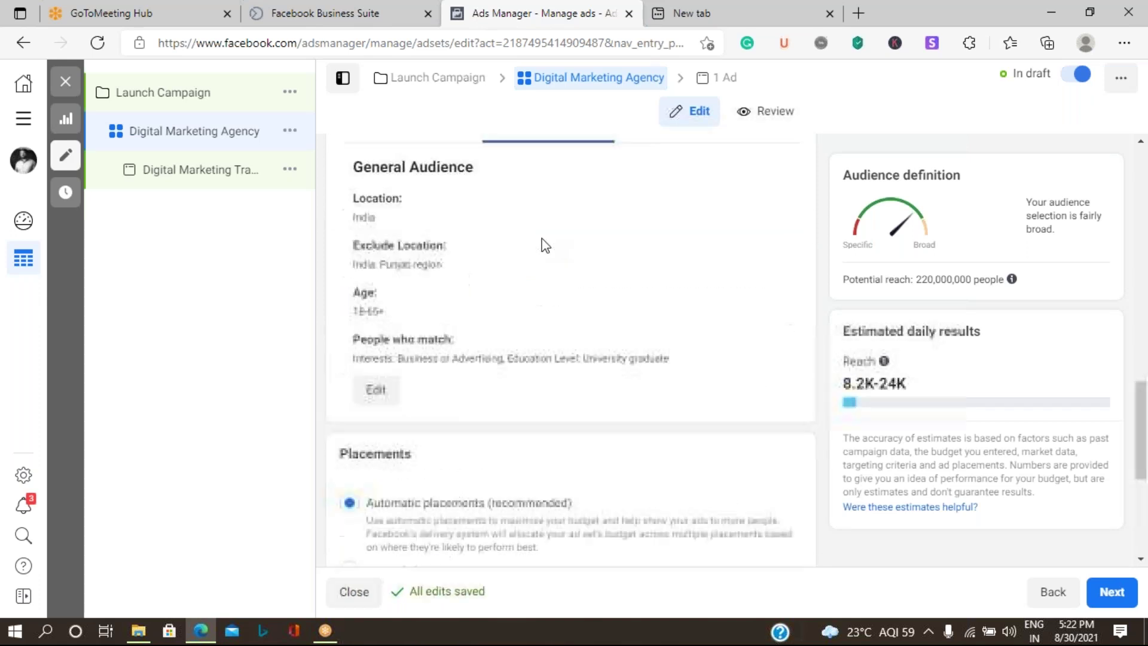
pyautogui.scroll(2, 574, 247)
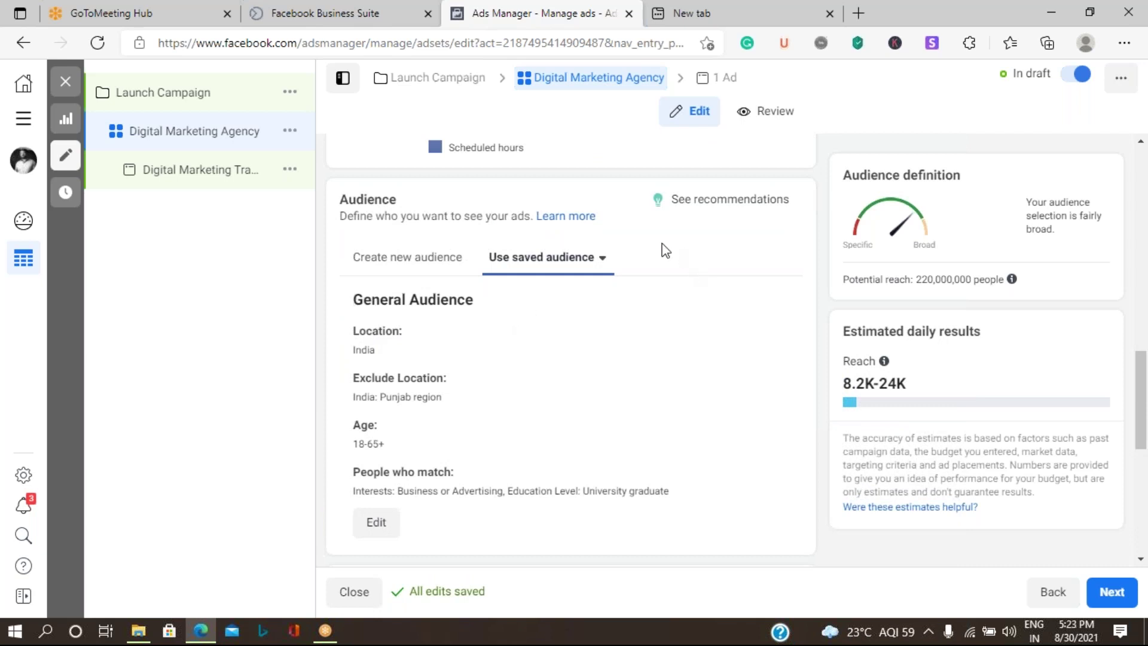
pyautogui.click(595, 264)
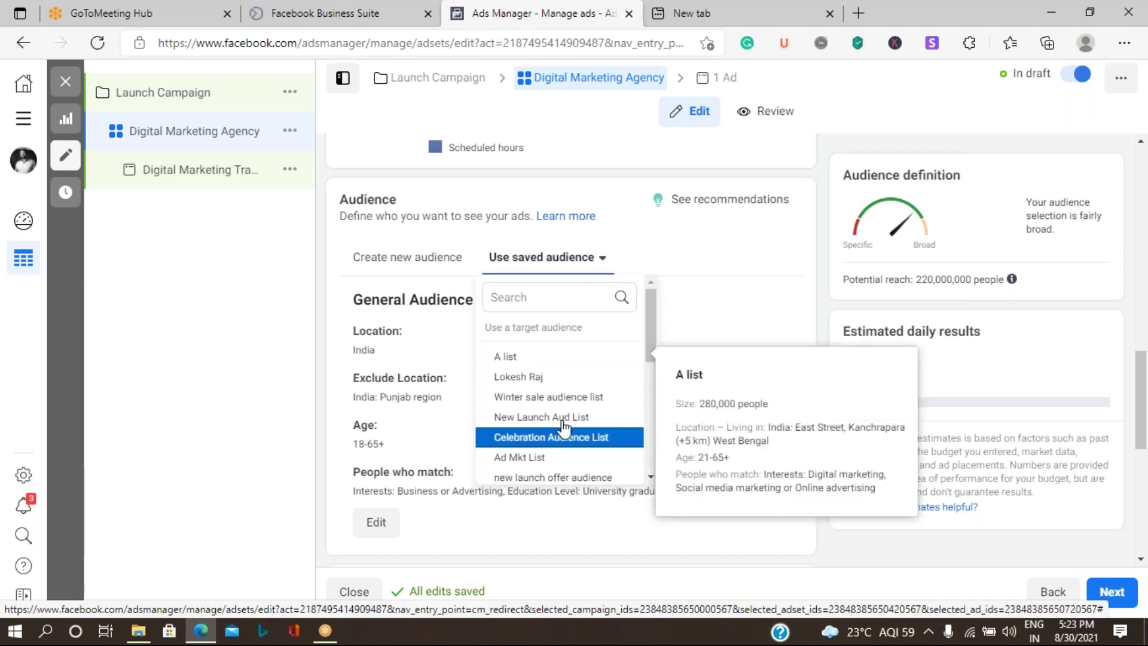
pyautogui.scroll(-2, 560, 423)
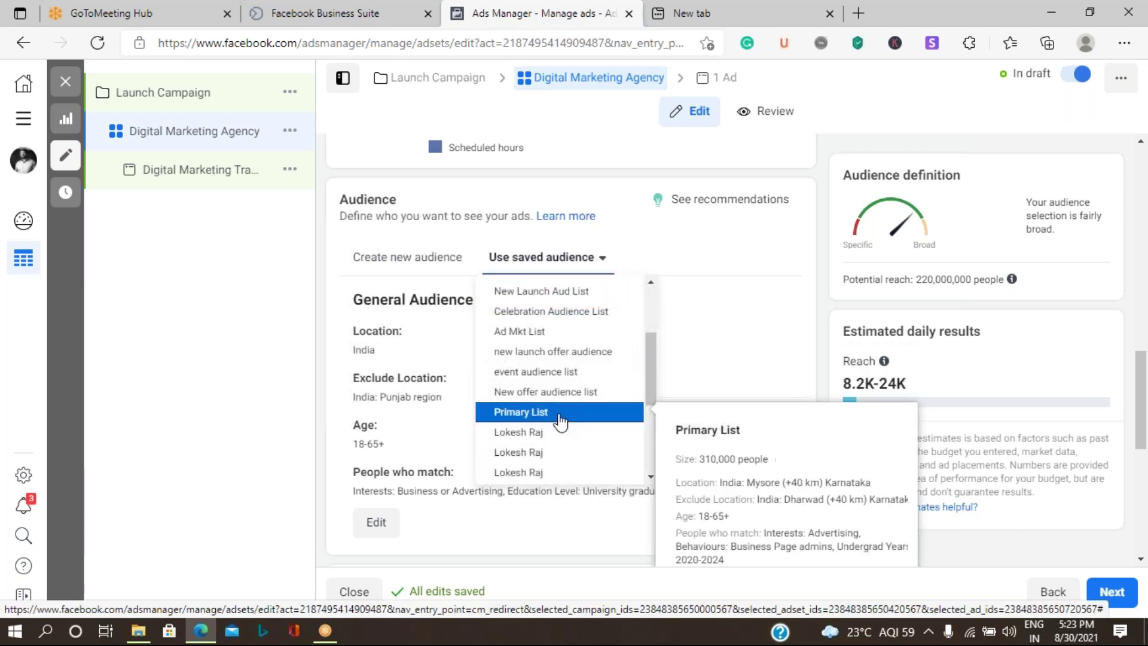
pyautogui.scroll(-1, 561, 422)
pyautogui.scroll(-2, 565, 416)
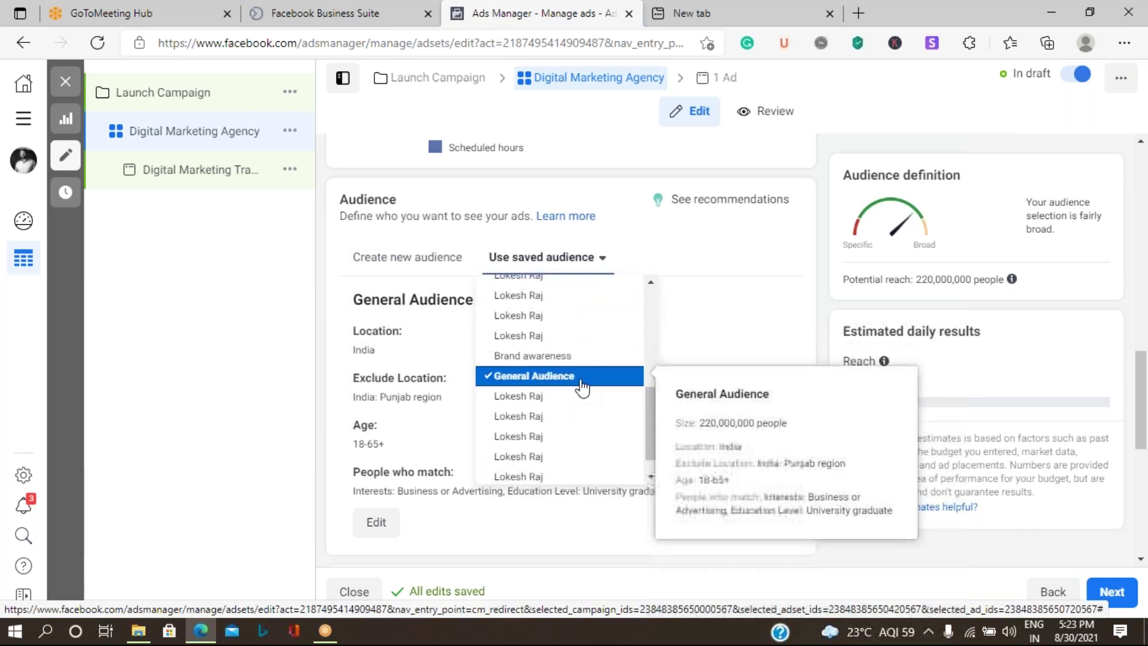
pyautogui.click(268, 403)
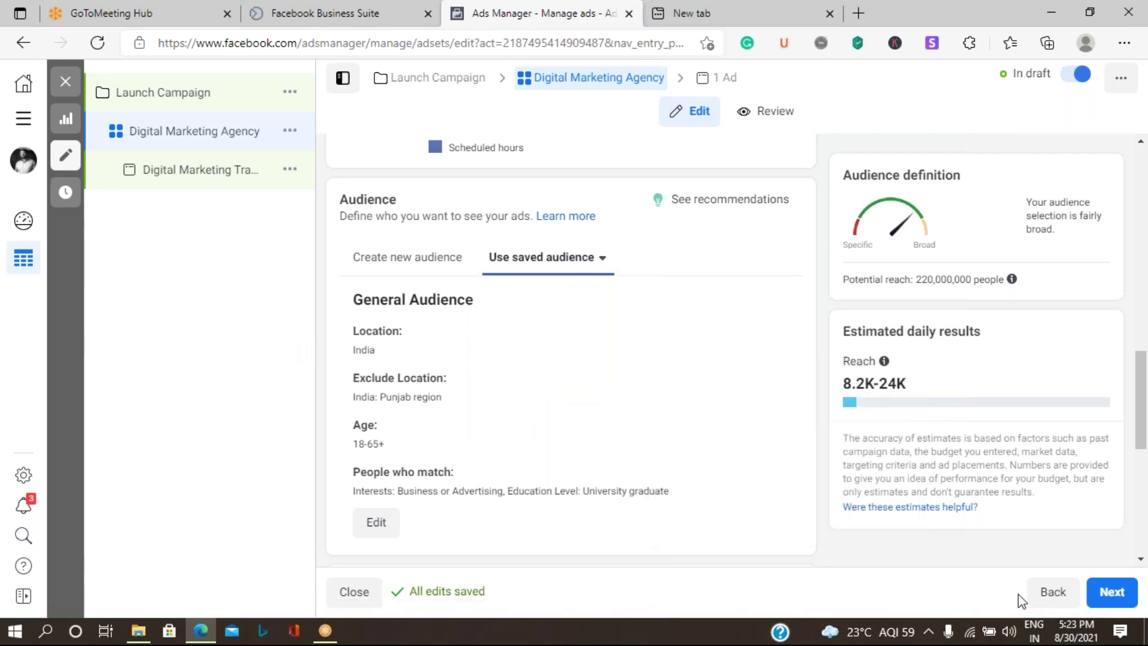
pyautogui.scroll(-2, 751, 430)
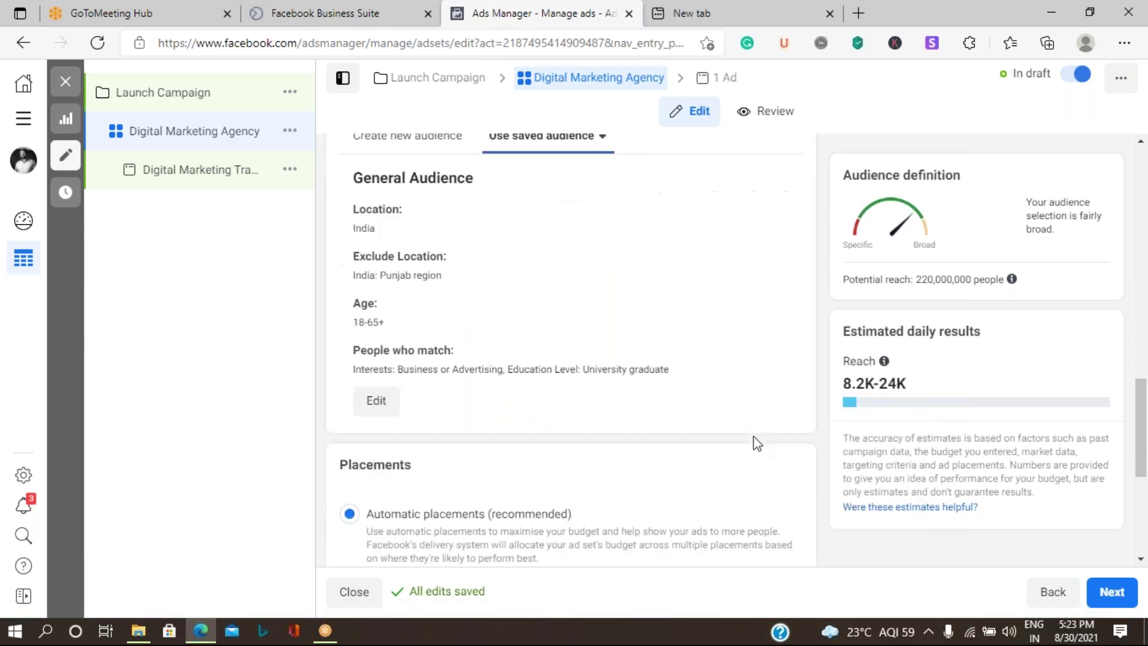
pyautogui.scroll(-2, 751, 437)
pyautogui.scroll(-2, 752, 443)
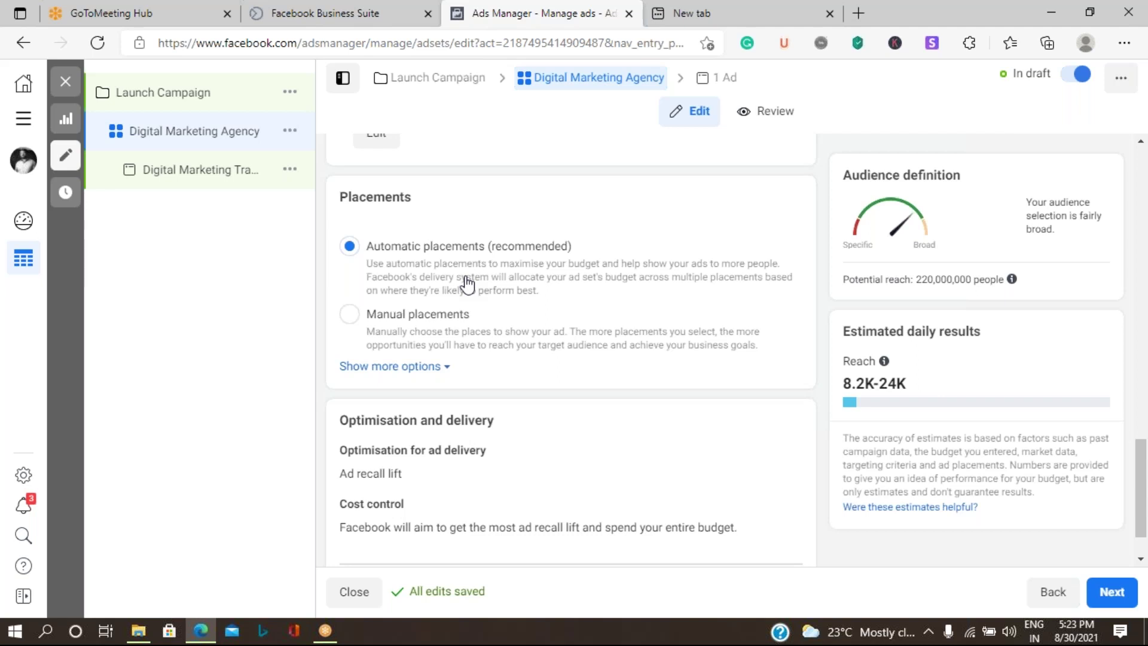
# Step: Choose Manual placements, keeping both Mobile and Desktop devices selected
pyautogui.click(388, 317)
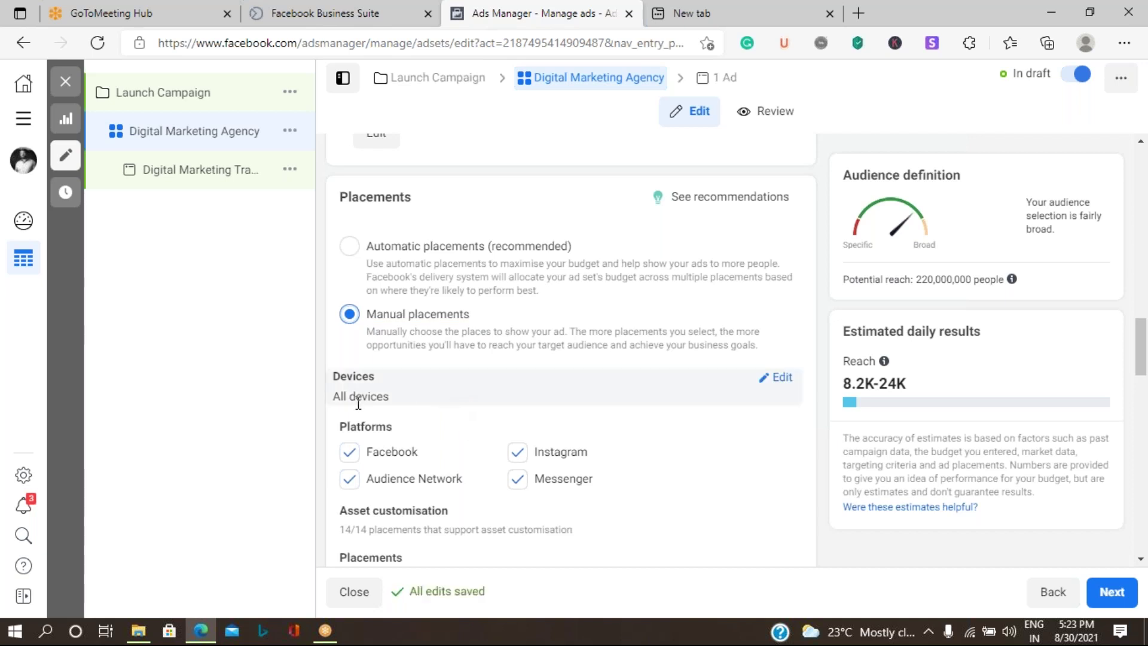
pyautogui.click(776, 377)
pyautogui.click(791, 404)
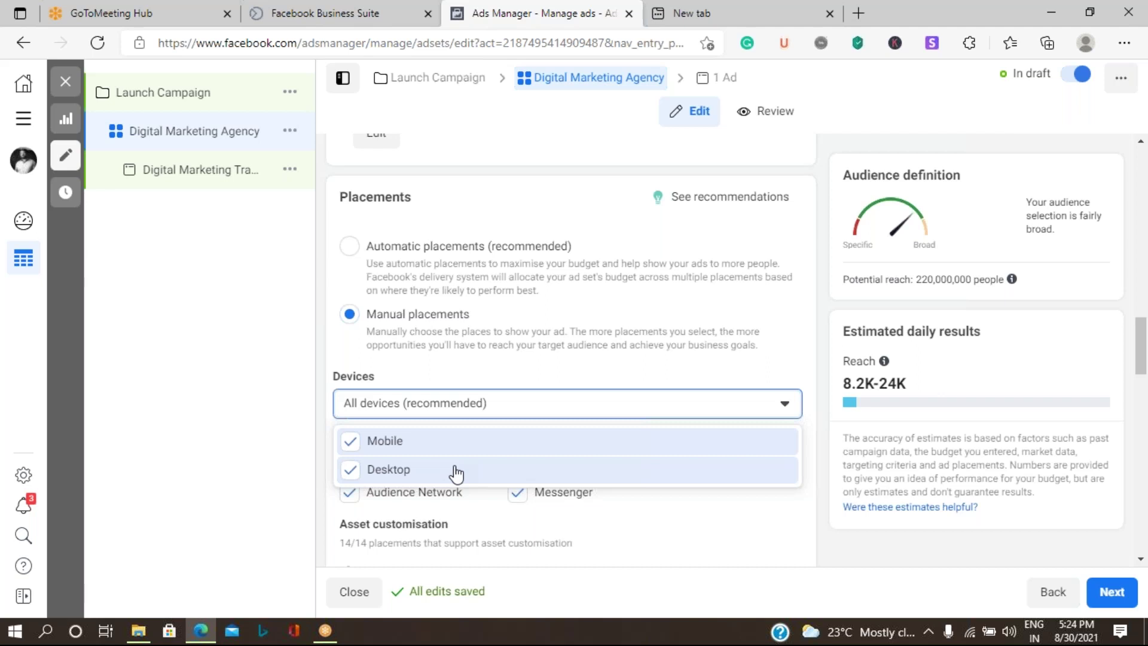
pyautogui.click(276, 474)
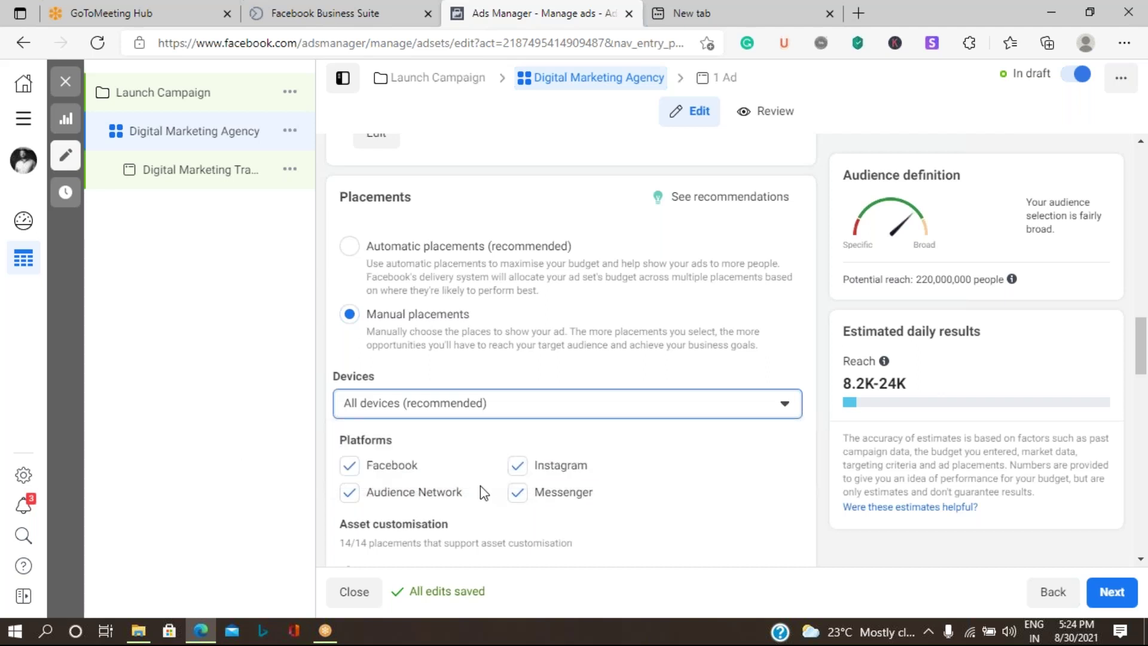
# Step: Scroll through the Placements section to review devices and the Facebook, Instagram, Audience Network, Messenger placements
pyautogui.scroll(-1, 482, 468)
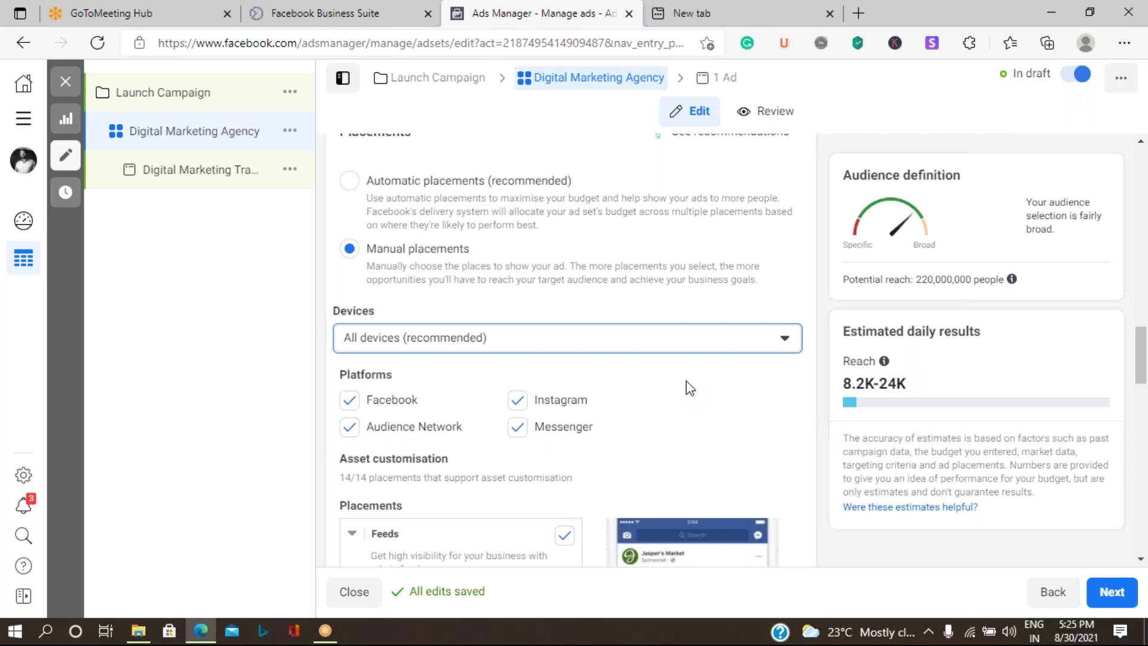
pyautogui.scroll(-2, 689, 387)
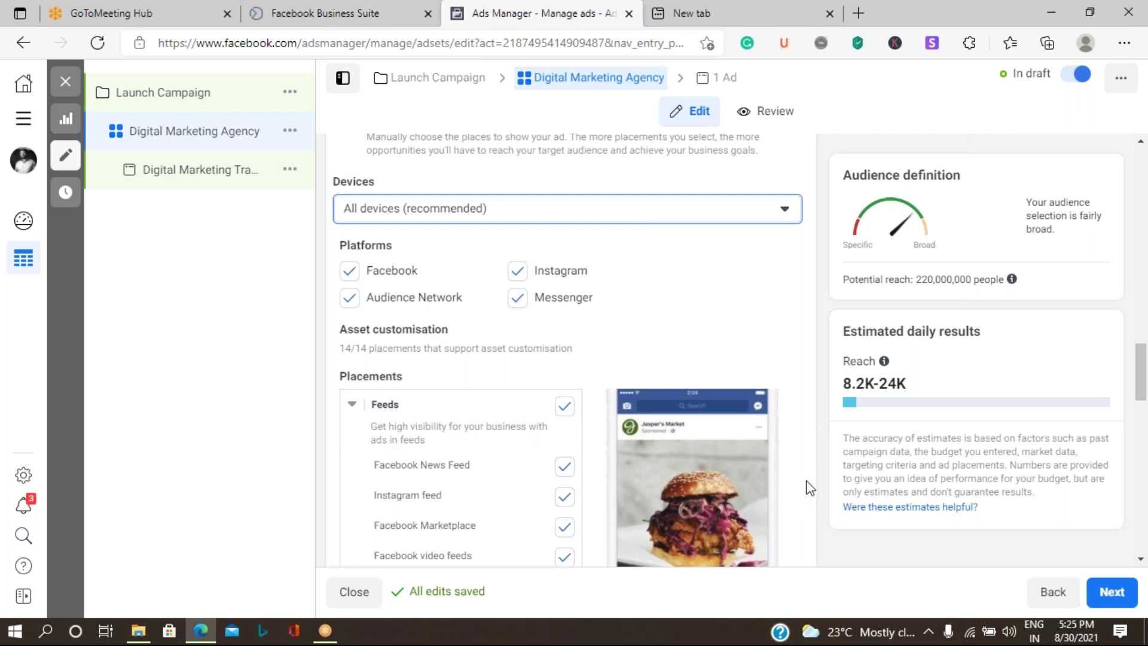
pyautogui.scroll(-2, 778, 479)
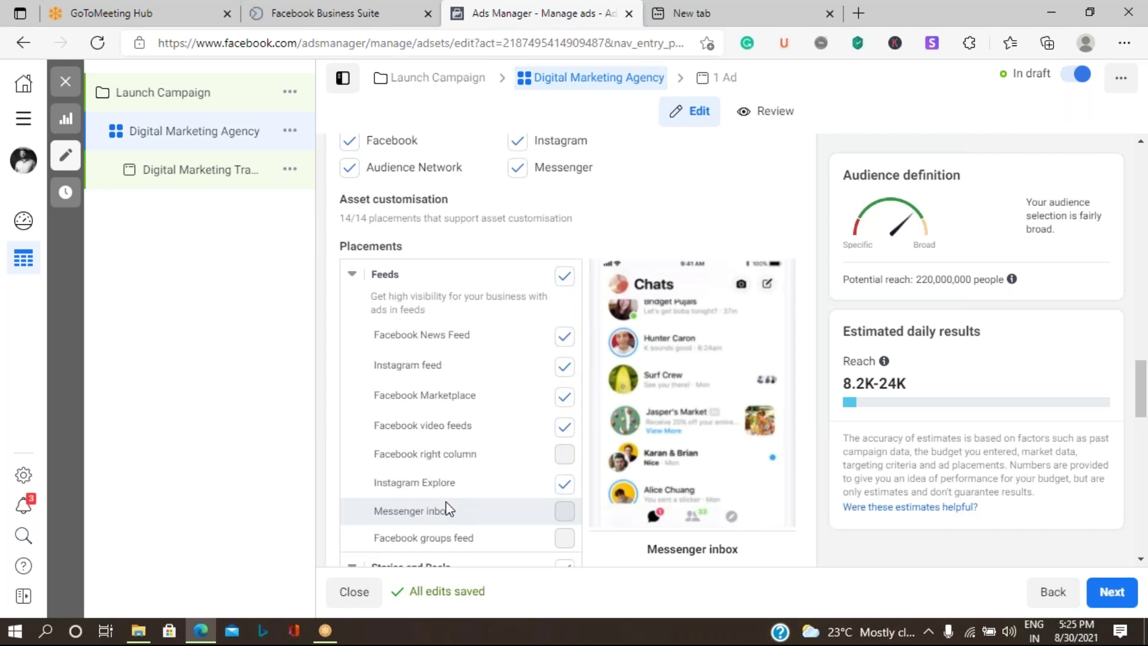
pyautogui.scroll(-2, 445, 502)
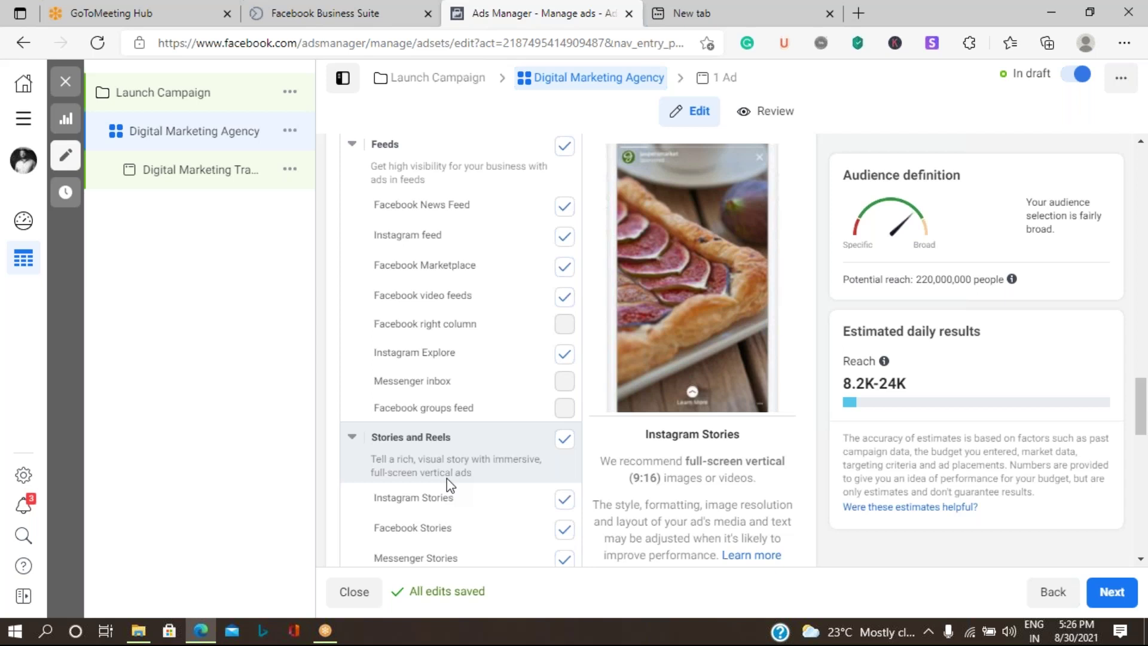
pyautogui.scroll(-4, 465, 449)
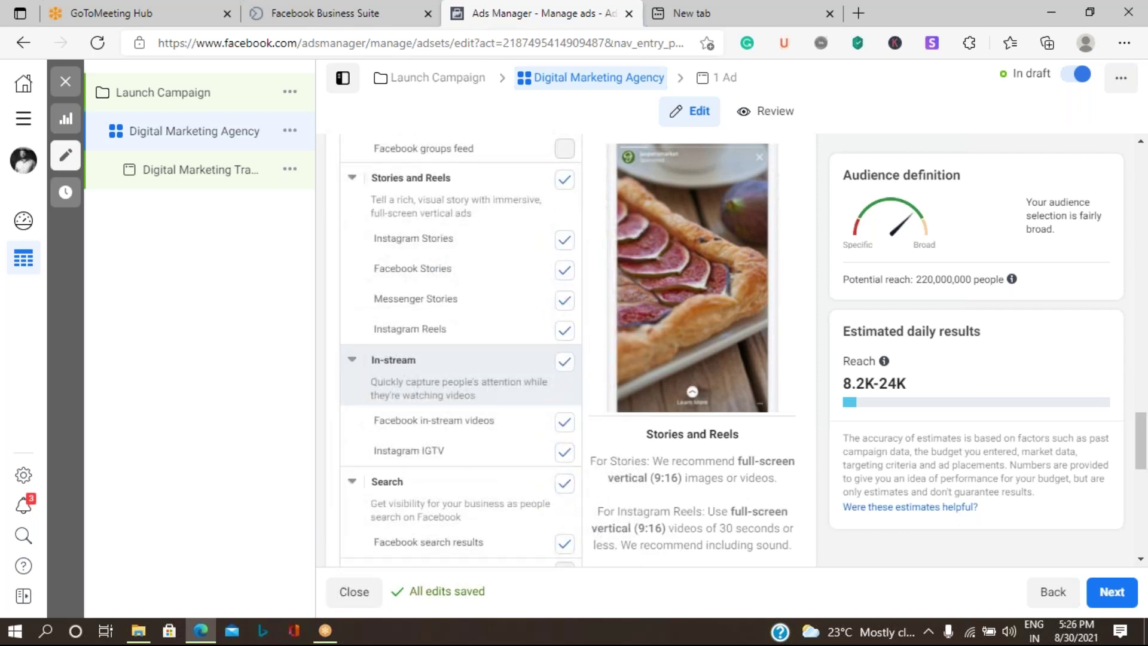
pyautogui.scroll(-5, 468, 461)
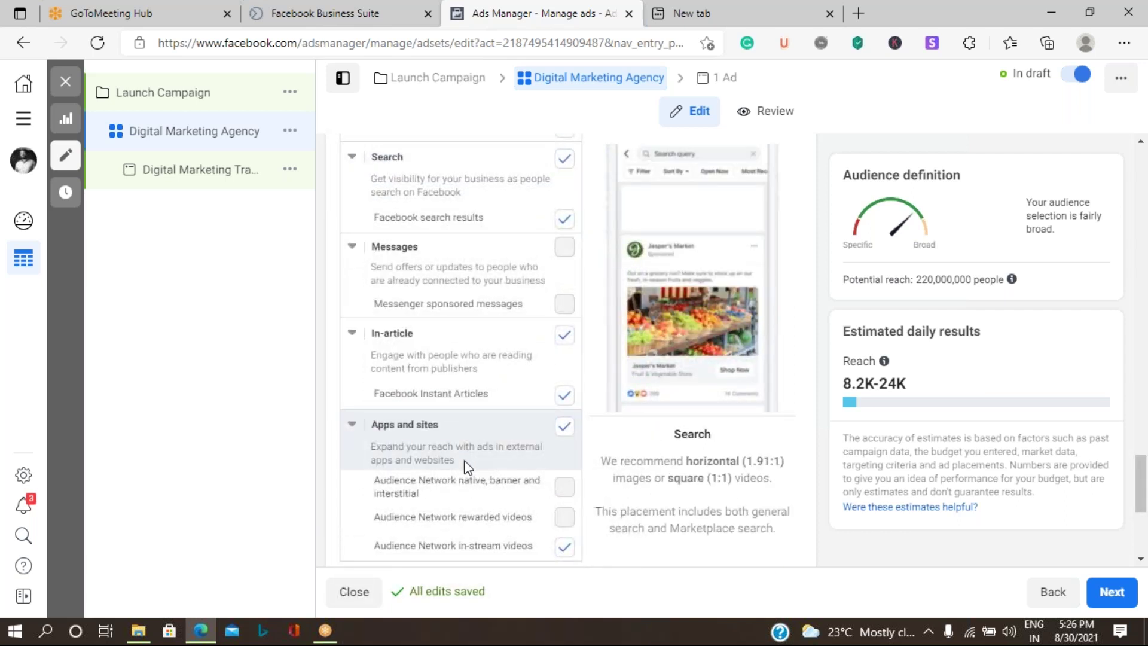
pyautogui.scroll(3, 466, 465)
pyautogui.scroll(3, 465, 466)
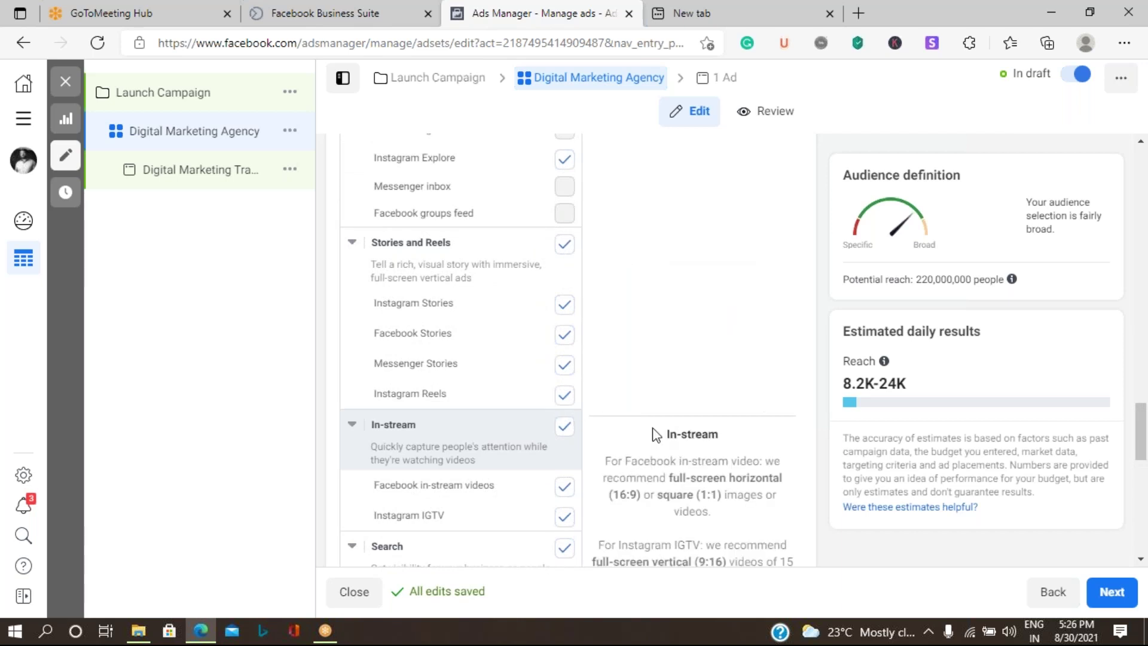
pyautogui.scroll(-5, 469, 458)
pyautogui.scroll(-2, 468, 458)
pyautogui.scroll(-3, 468, 458)
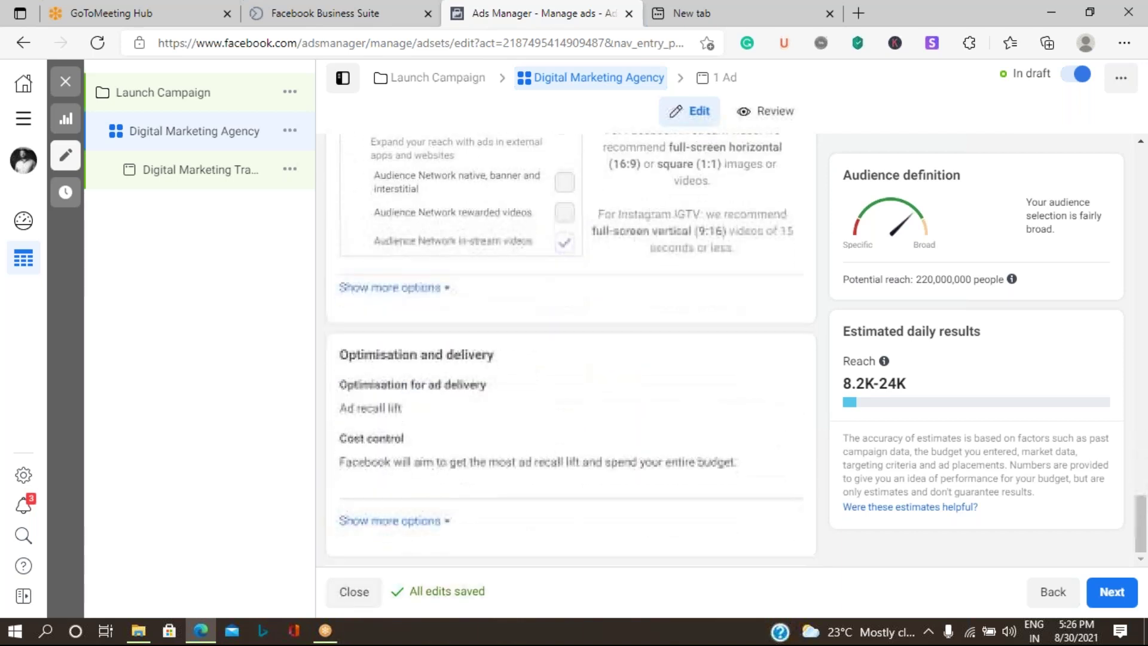
pyautogui.moveTo(650, 460)
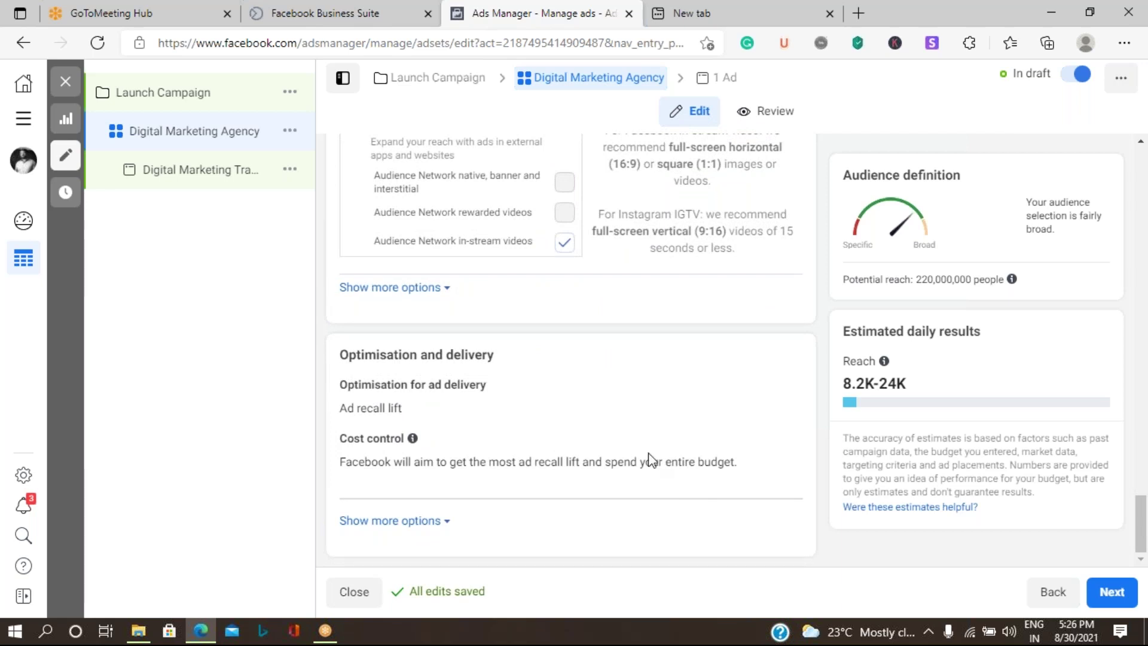
pyautogui.scroll(5, 650, 456)
pyautogui.scroll(5, 651, 456)
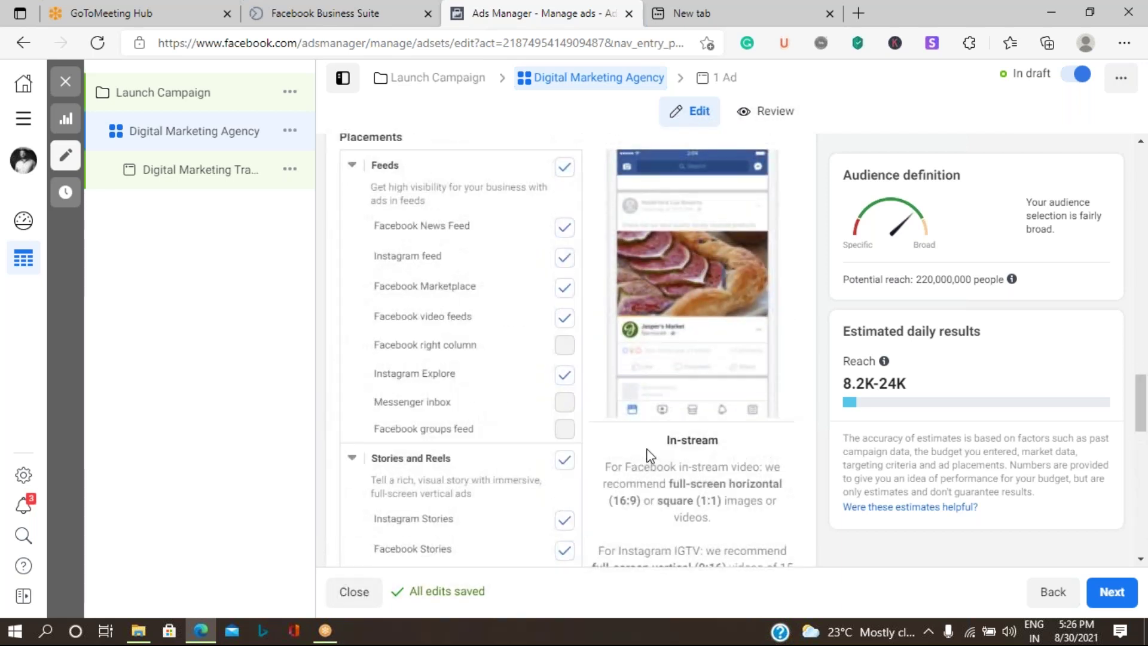
pyautogui.scroll(3, 650, 456)
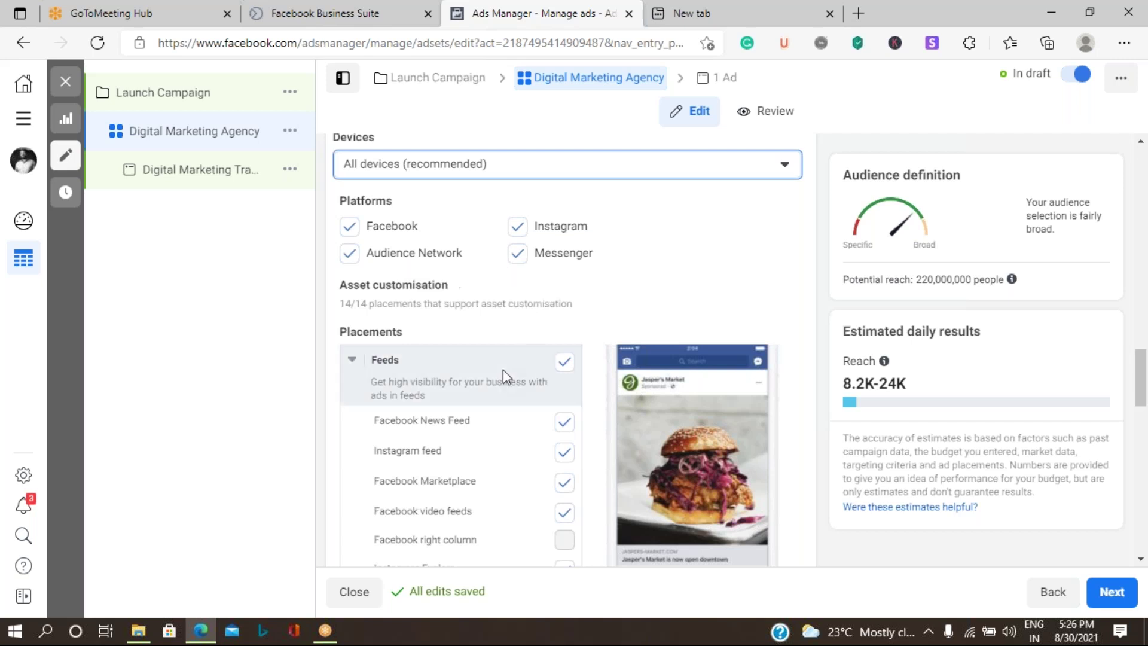
pyautogui.scroll(1, 503, 369)
pyautogui.scroll(3, 503, 370)
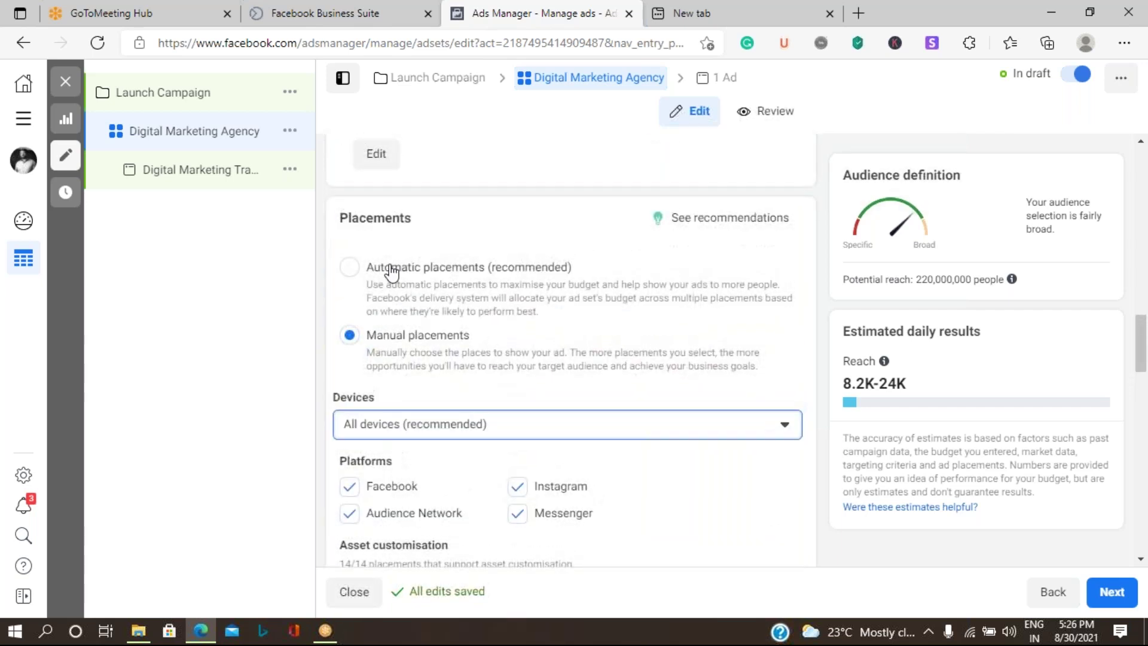
# Step: Select Automatic placements (recommended) for the ad set
pyautogui.click(346, 268)
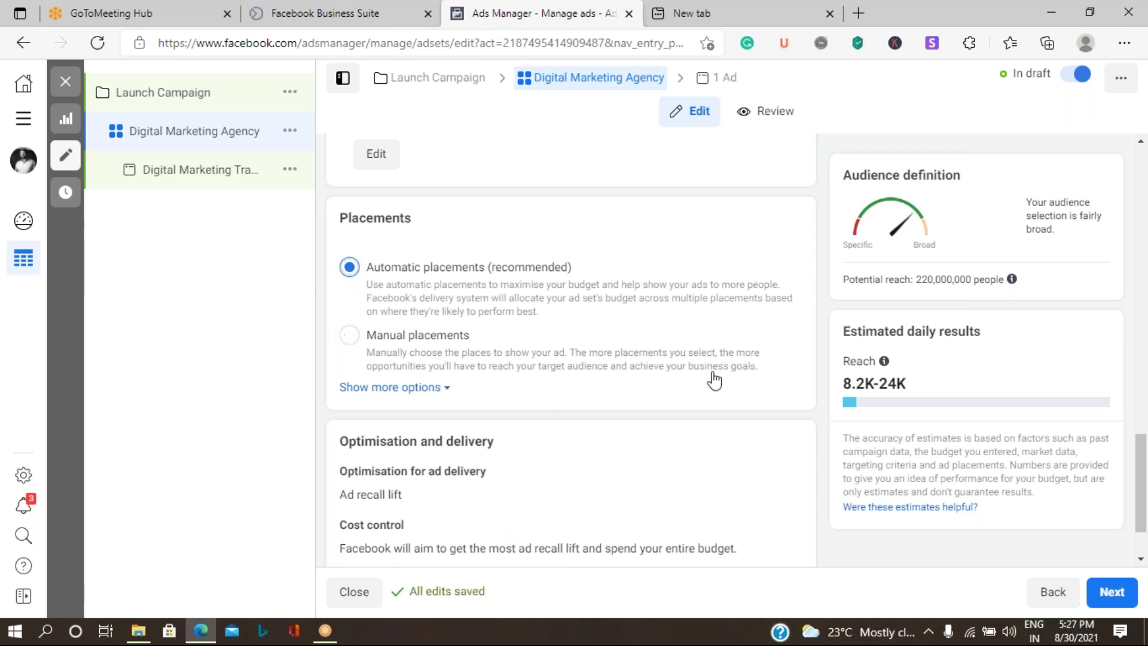
pyautogui.scroll(-2, 686, 438)
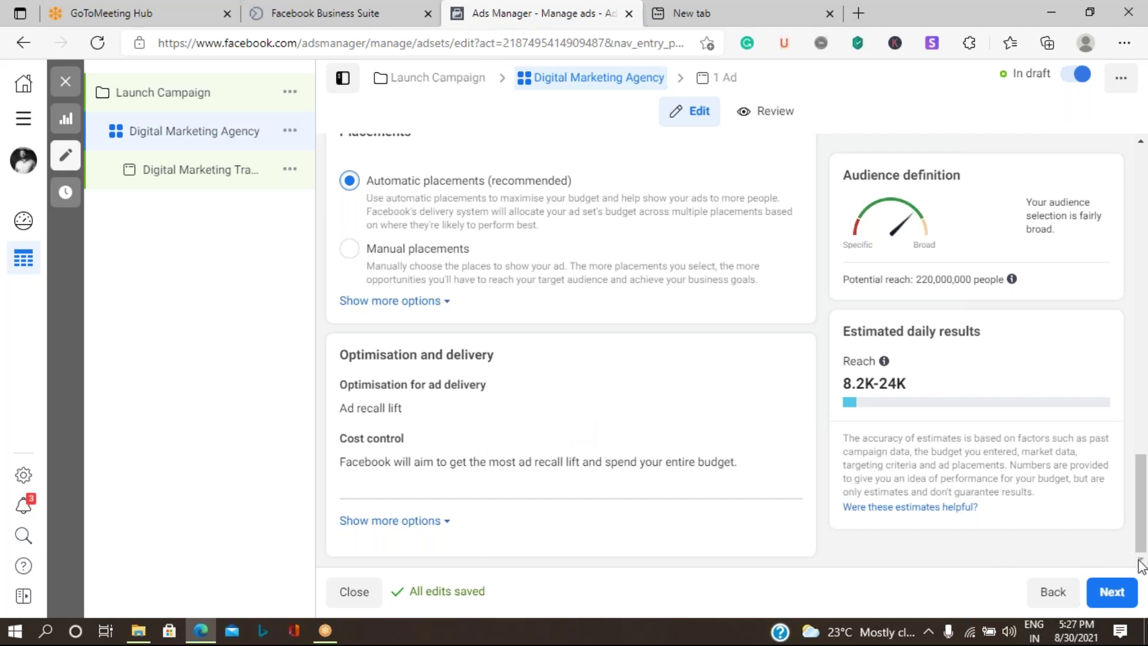
# Step: Continue to the Digital Marketing Training ad's settings
pyautogui.click(1122, 595)
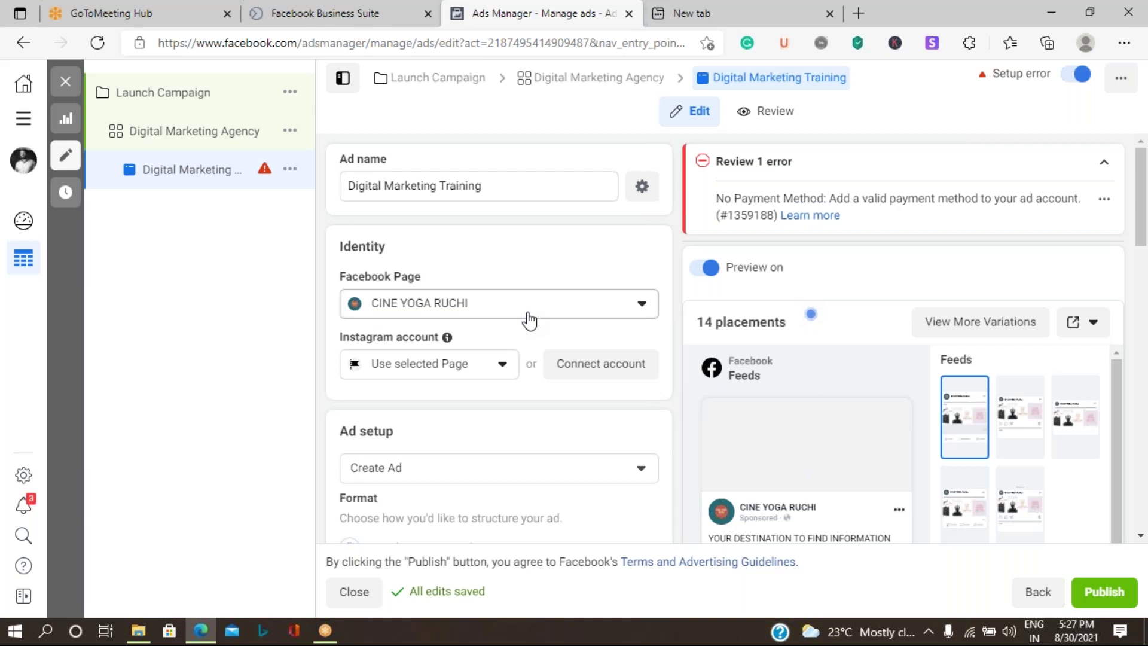
# Step: Set the ad's Facebook Page to Raj Digital Agency, leaving Instagram on Use selected Page
pyautogui.click(528, 314)
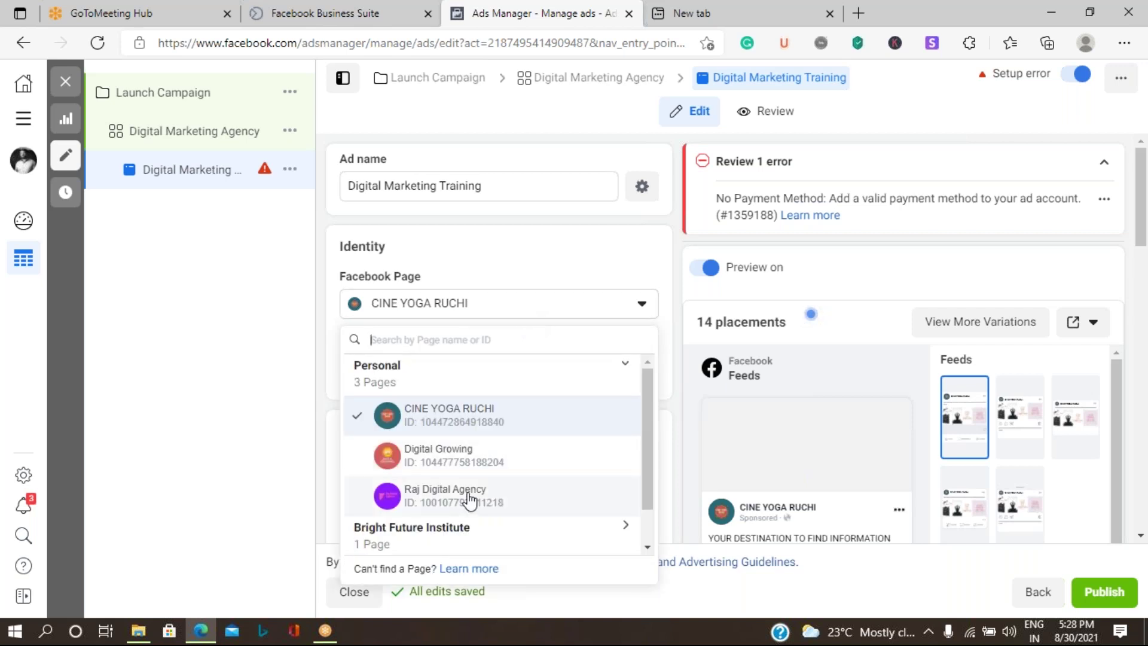
pyautogui.click(469, 498)
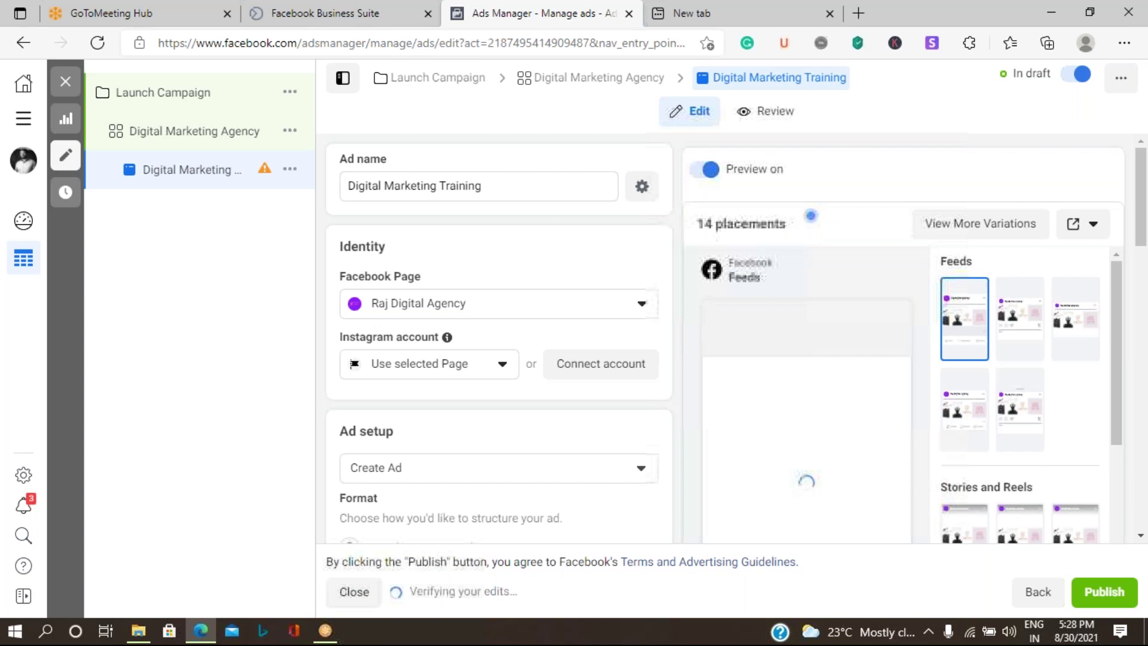
pyautogui.click(473, 371)
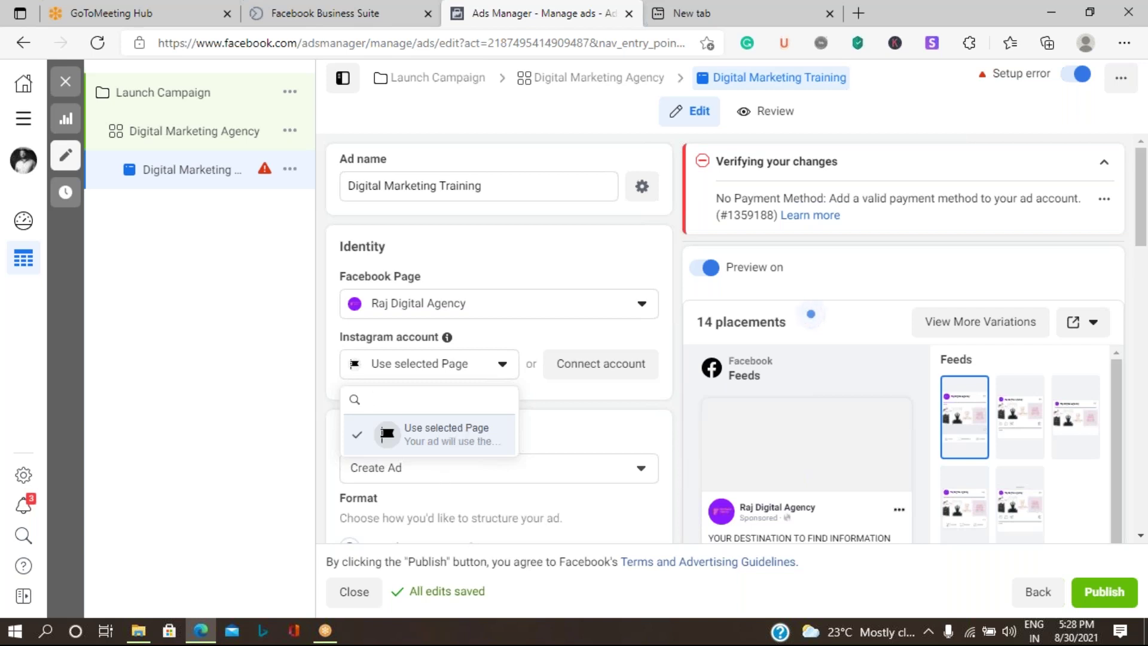
pyautogui.click(575, 429)
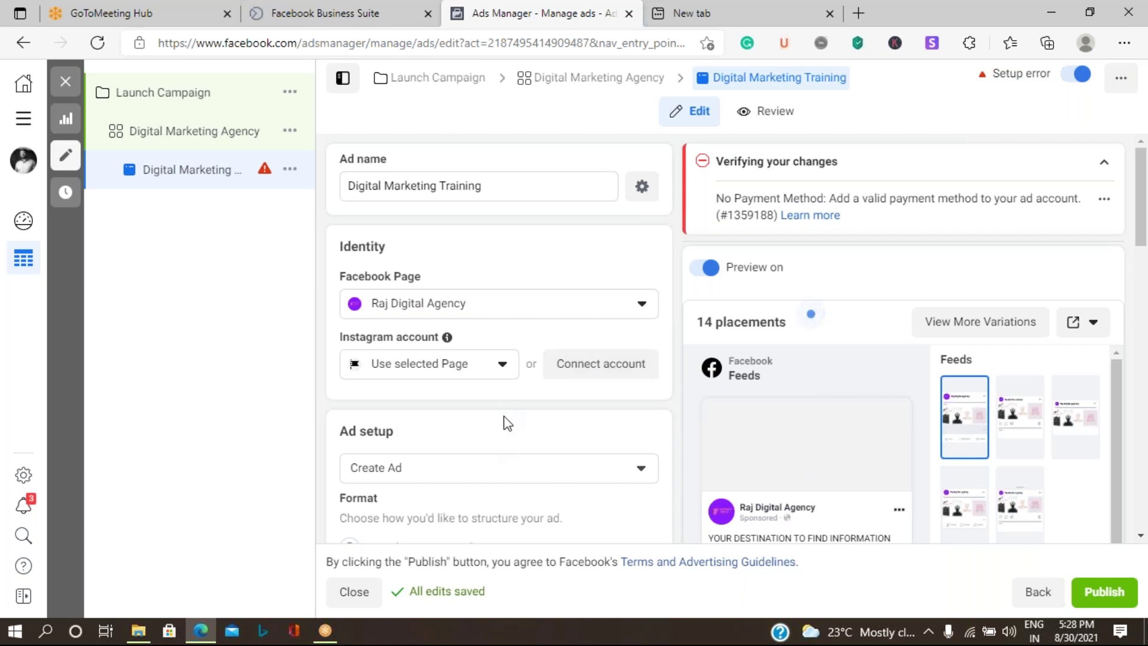
pyautogui.scroll(-2, 505, 421)
pyautogui.click(495, 353)
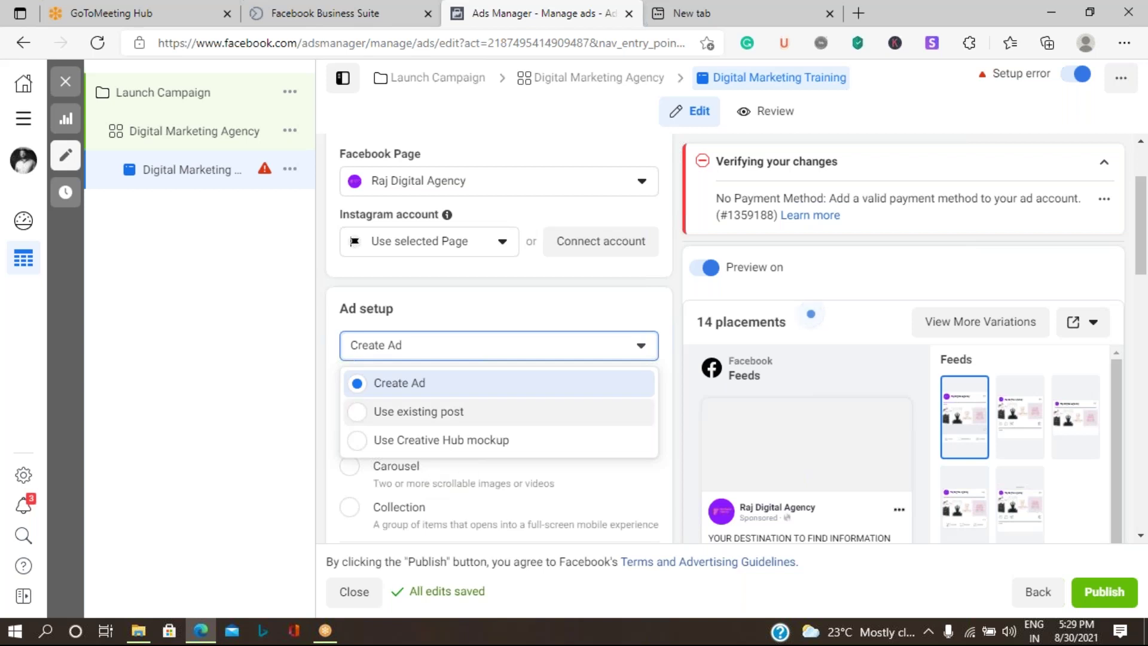
pyautogui.click(435, 391)
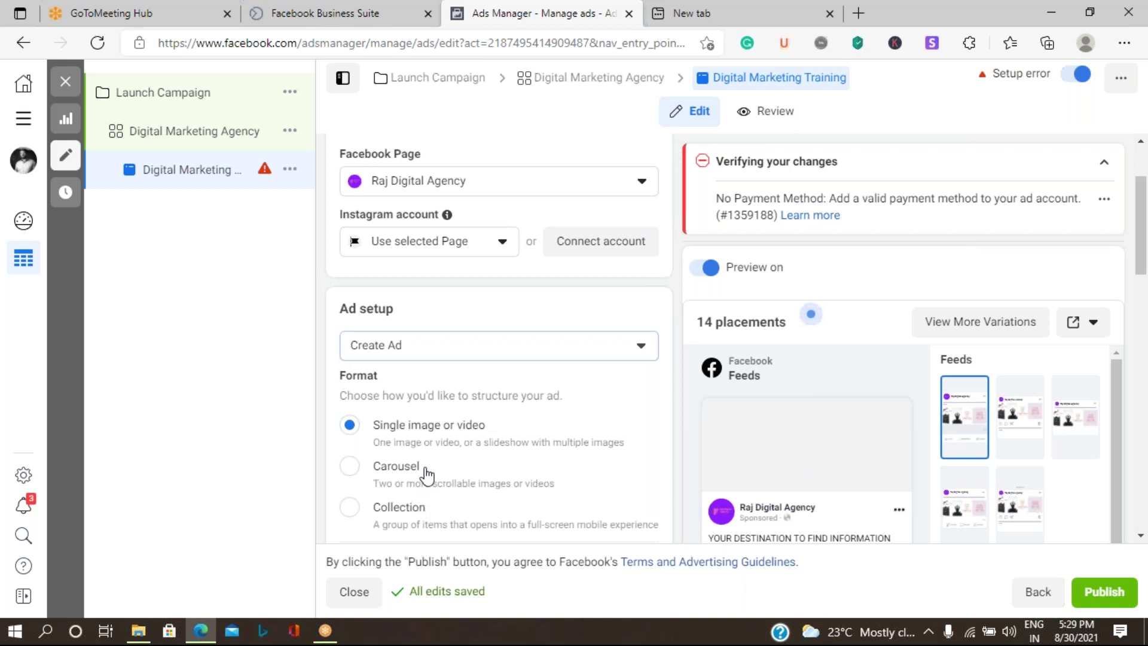
# Step: Switch the ad's format to Carousel
pyautogui.click(371, 487)
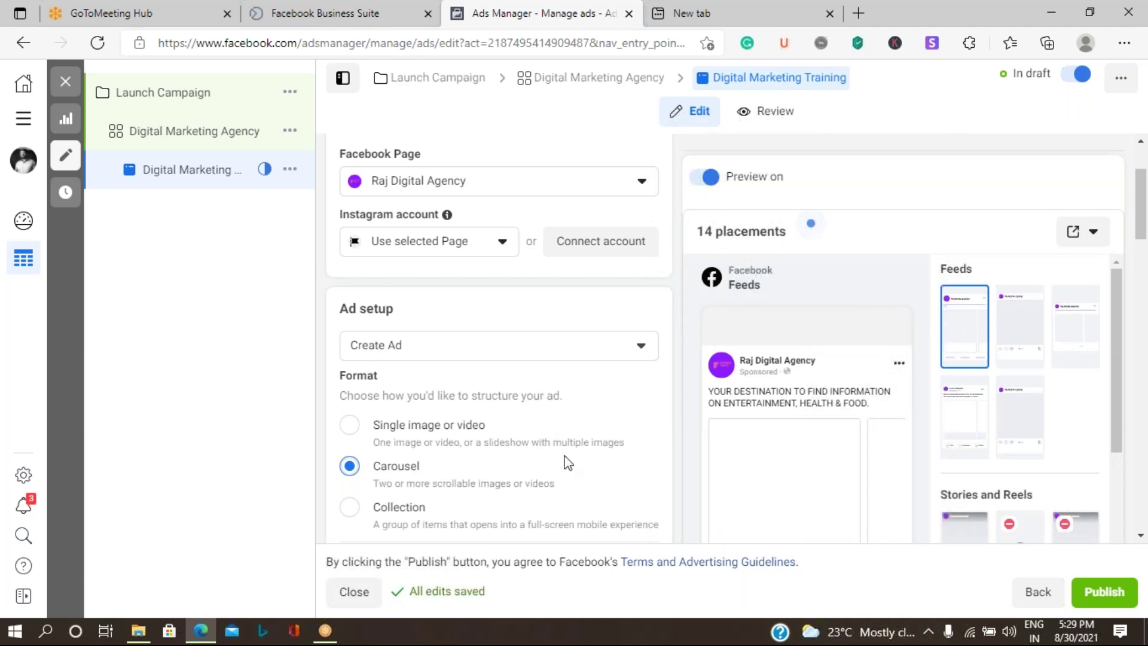
pyautogui.scroll(-1, 564, 454)
pyautogui.scroll(-2, 567, 457)
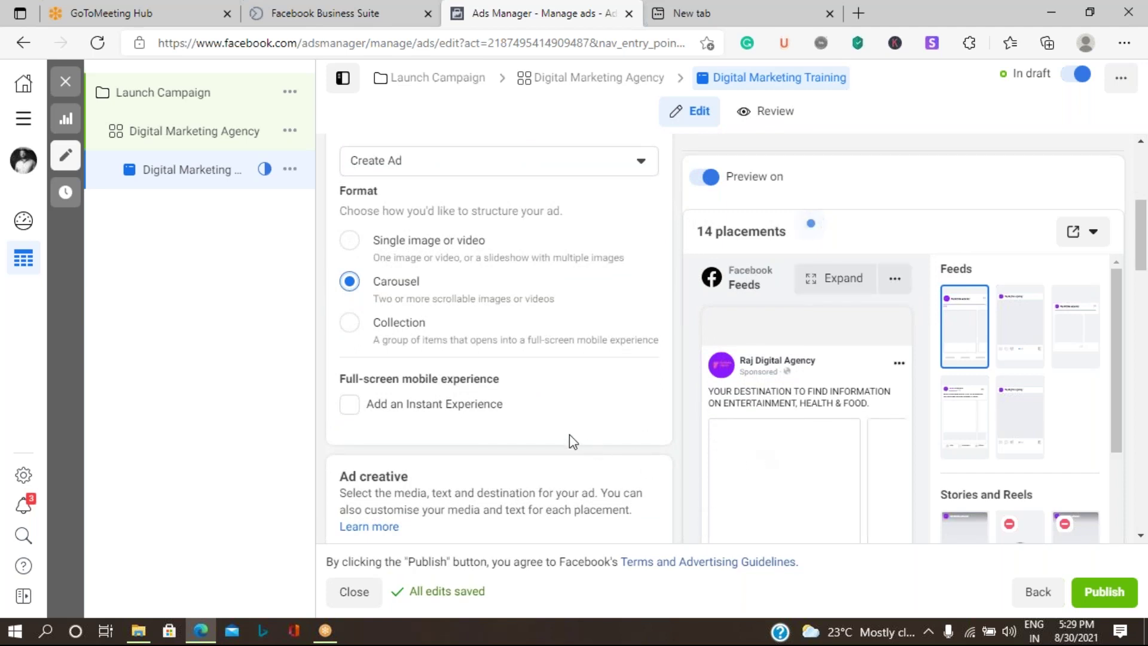
pyautogui.scroll(-1, 570, 428)
pyautogui.scroll(-3, 566, 420)
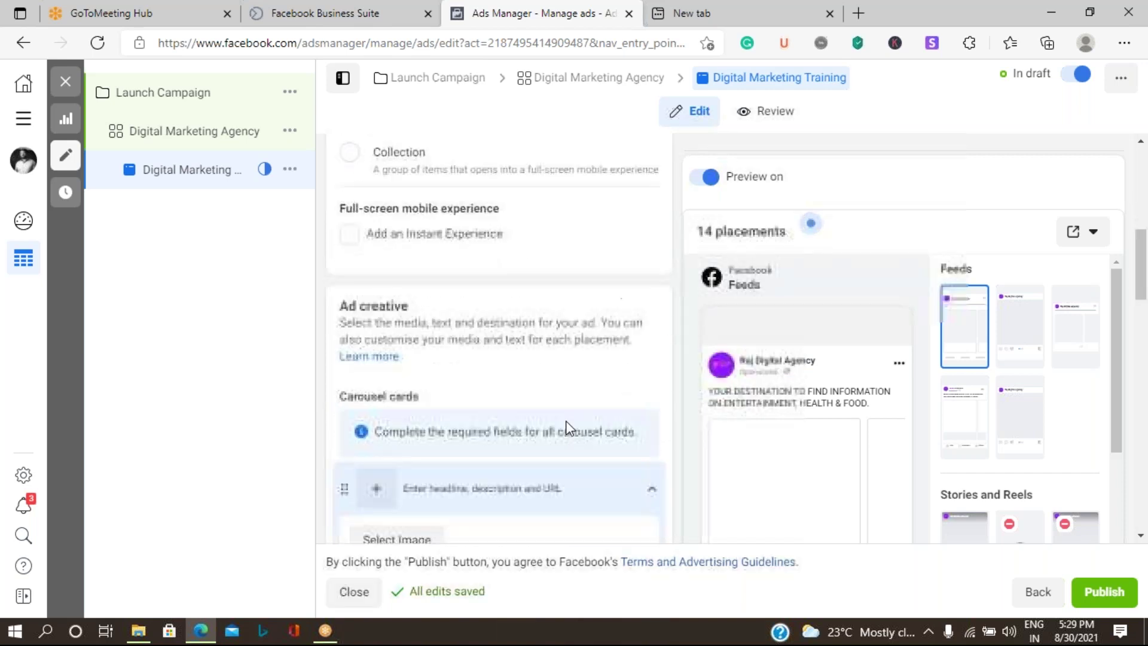
pyautogui.scroll(-1, 565, 421)
pyautogui.scroll(-2, 565, 421)
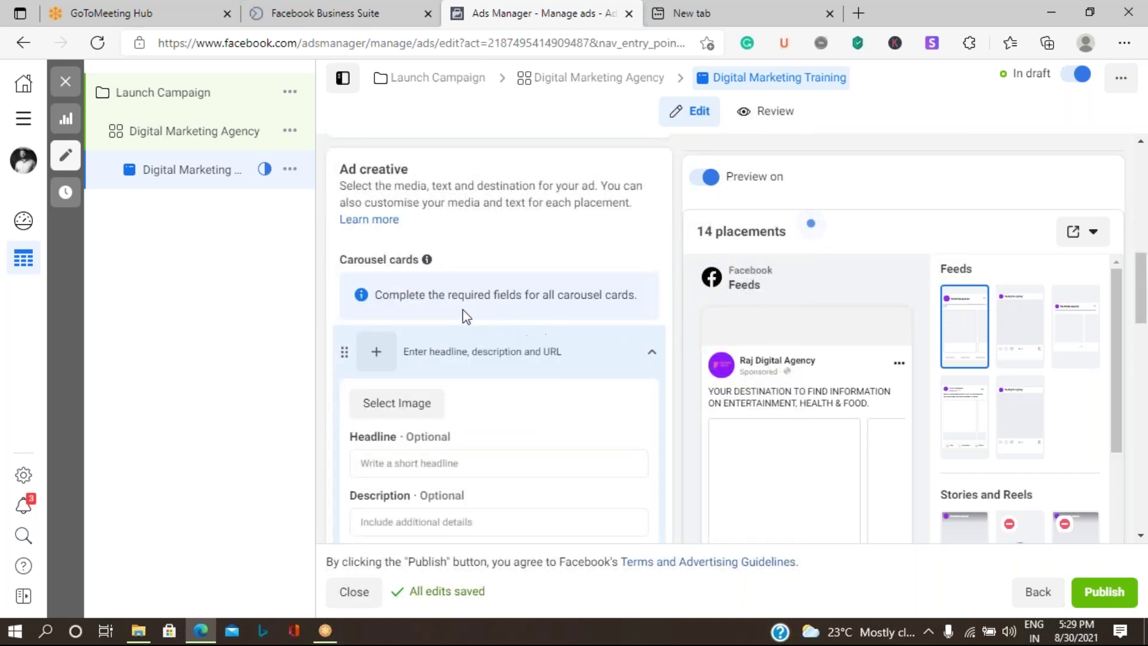
pyautogui.scroll(2, 499, 342)
pyautogui.scroll(2, 499, 342)
pyautogui.scroll(1, 499, 342)
pyautogui.scroll(1, 500, 342)
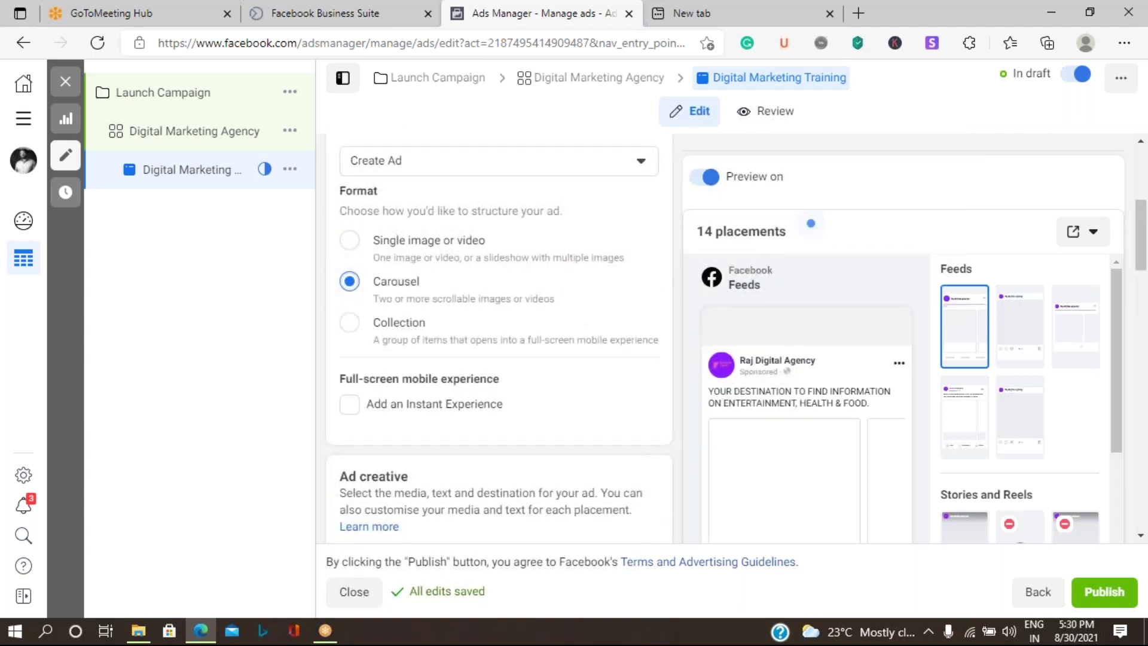
pyautogui.scroll(1, 507, 361)
pyautogui.scroll(2, 510, 366)
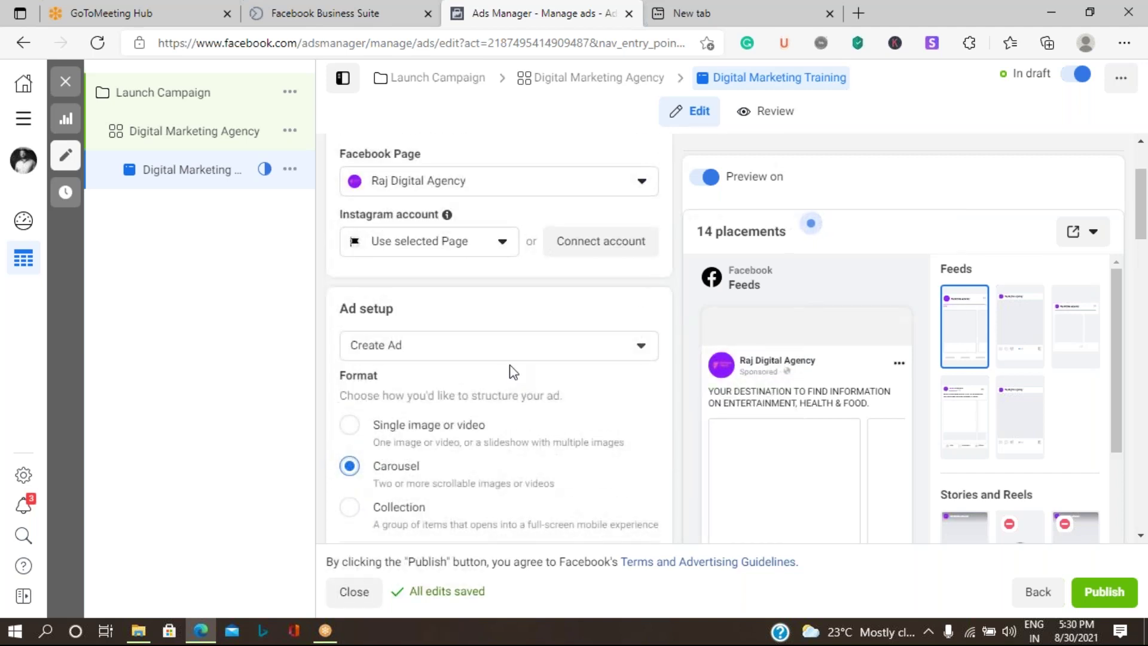
pyautogui.scroll(-2, 510, 367)
pyautogui.scroll(-1, 510, 367)
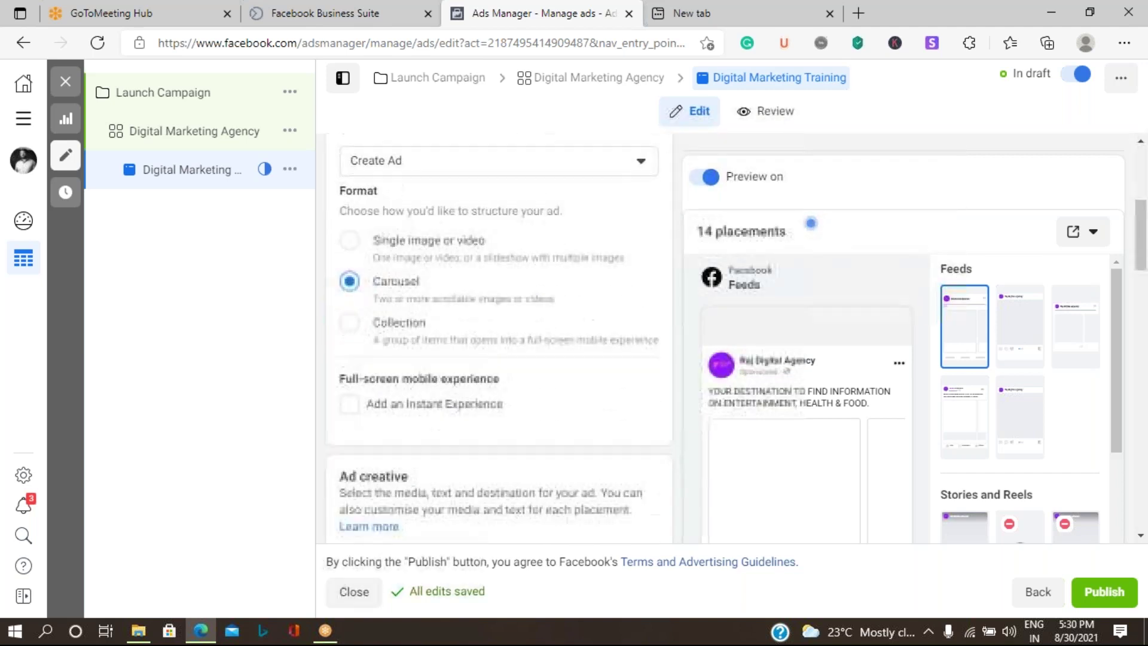
pyautogui.scroll(-1, 510, 368)
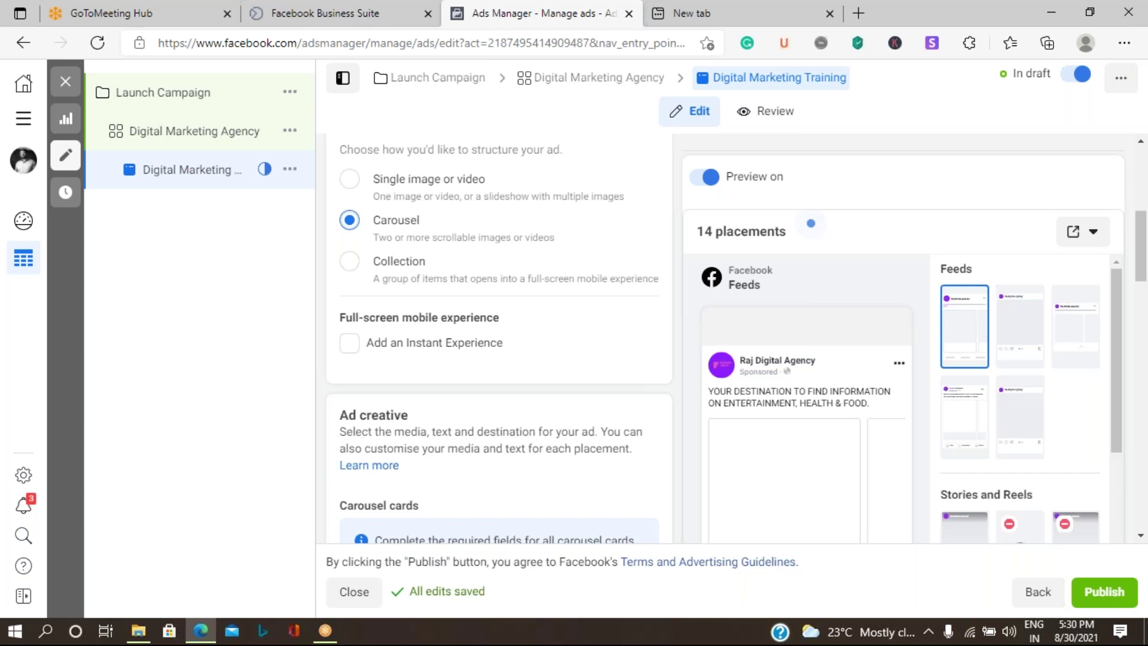
# Step: Add an Instant Experience based on the Sell products (without catalogue) template
pyautogui.click(350, 345)
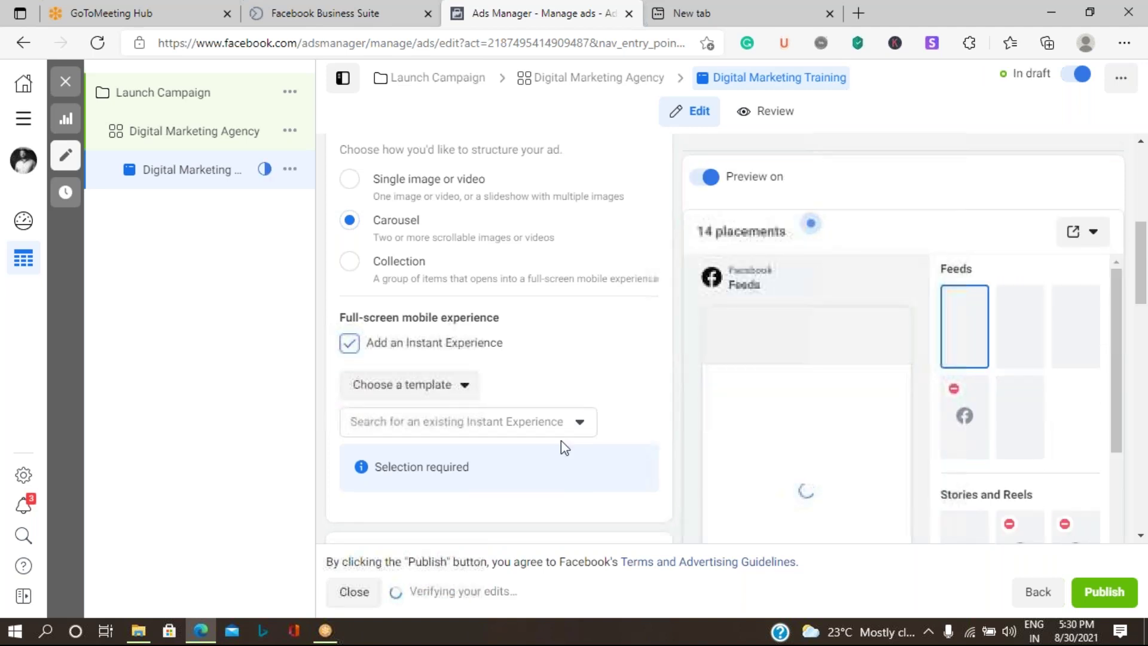
pyautogui.click(409, 384)
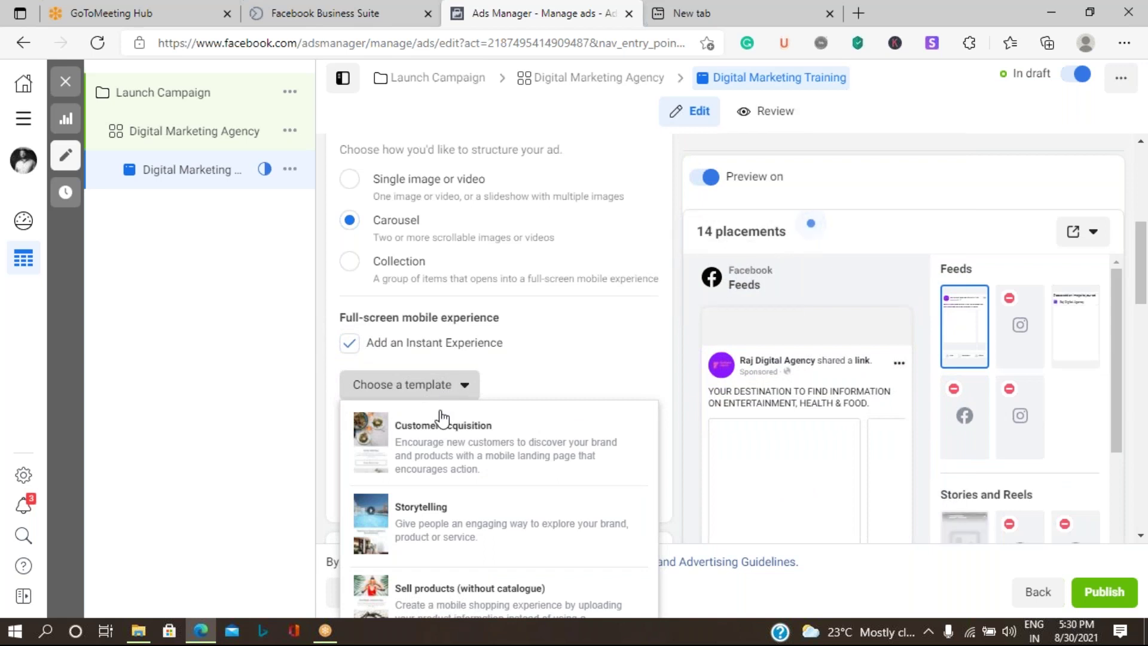
pyautogui.click(466, 539)
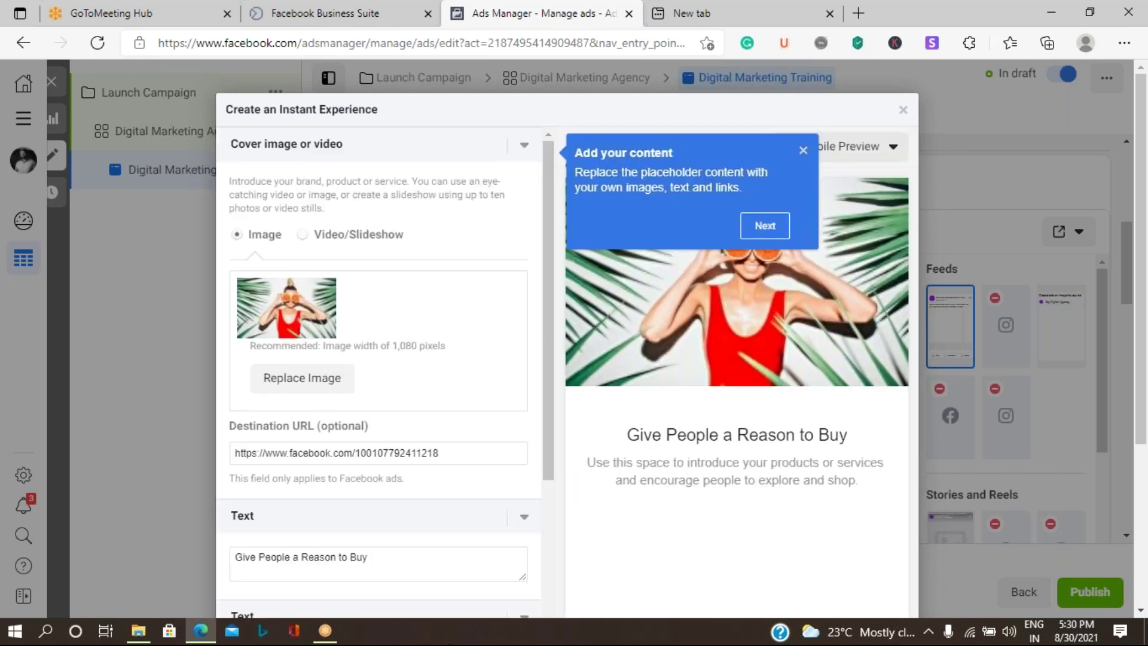
# Step: Replace the template cover photo with the purple Raj Digital Agency logo from Page images
pyautogui.click(803, 151)
pyautogui.scroll(-1, 324, 379)
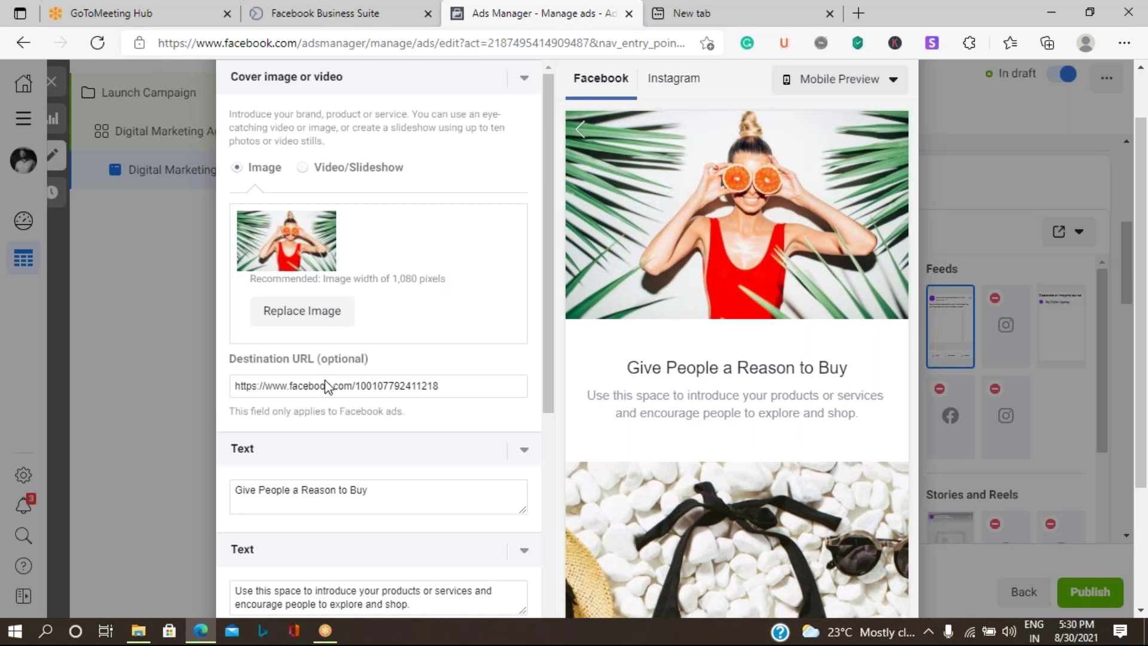
pyautogui.click(318, 314)
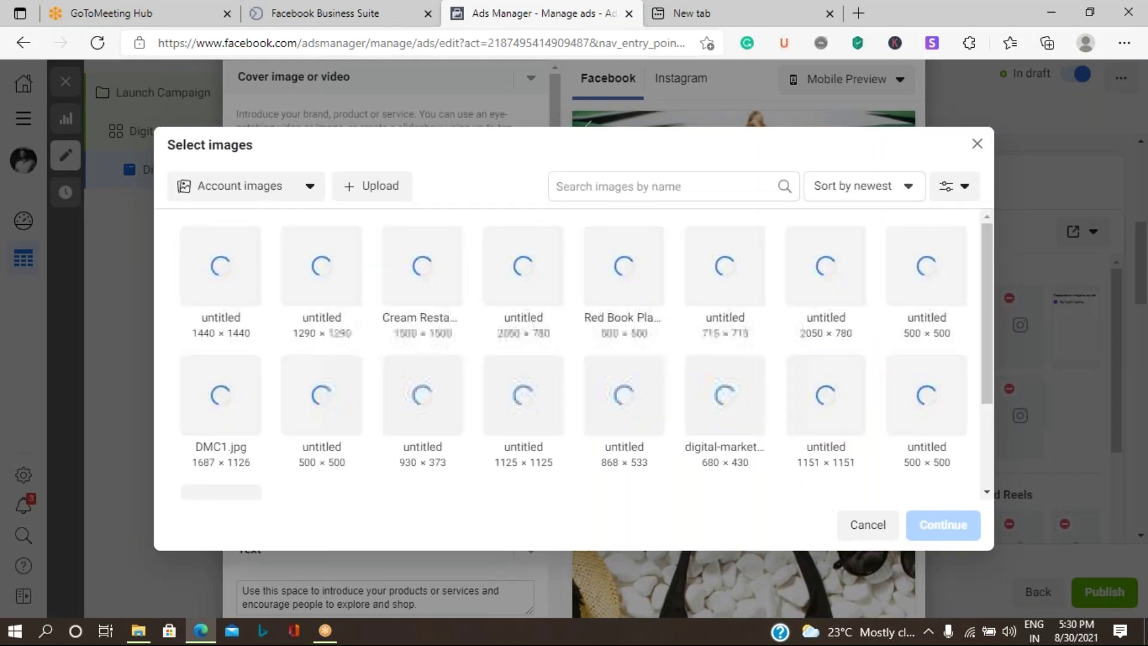
pyautogui.click(231, 196)
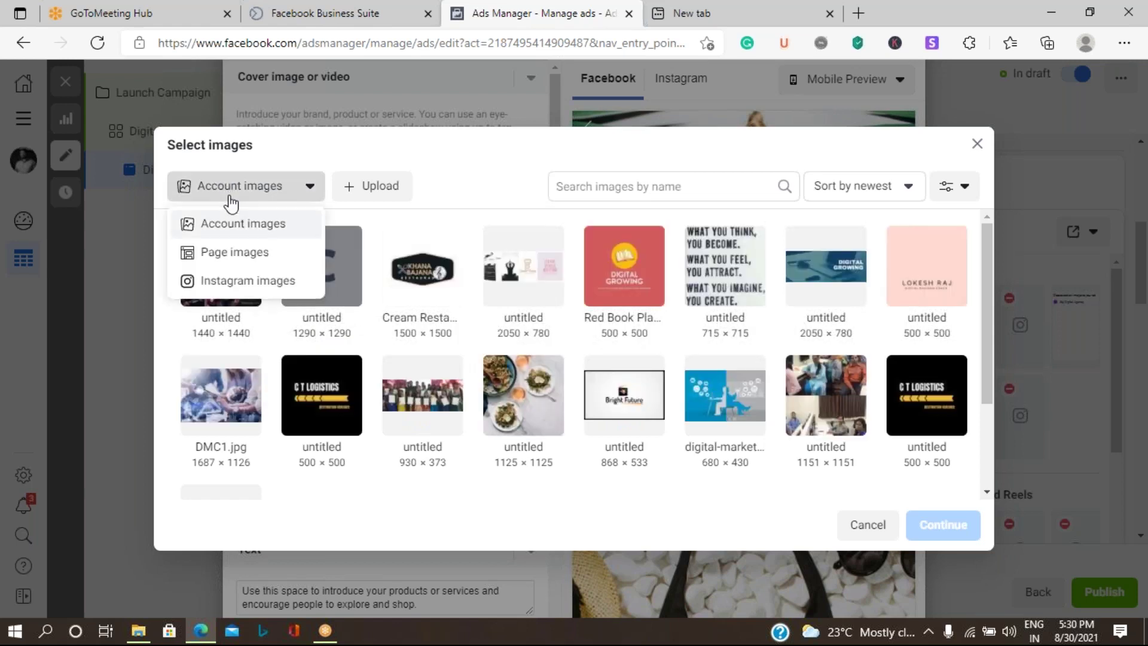
pyautogui.click(249, 254)
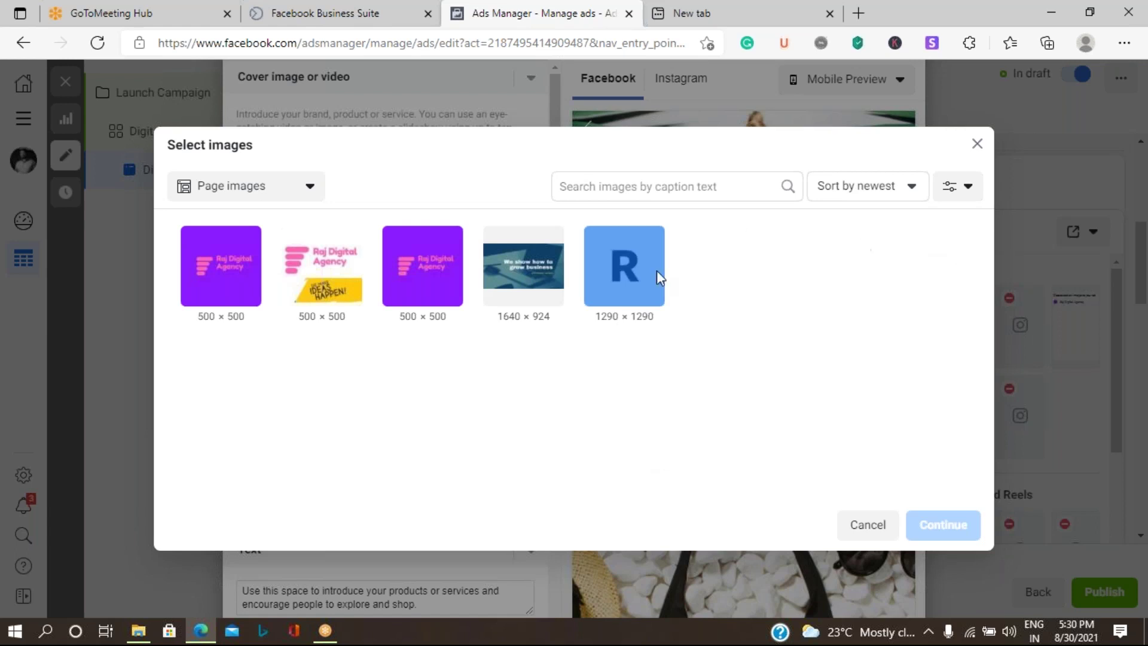
pyautogui.click(427, 282)
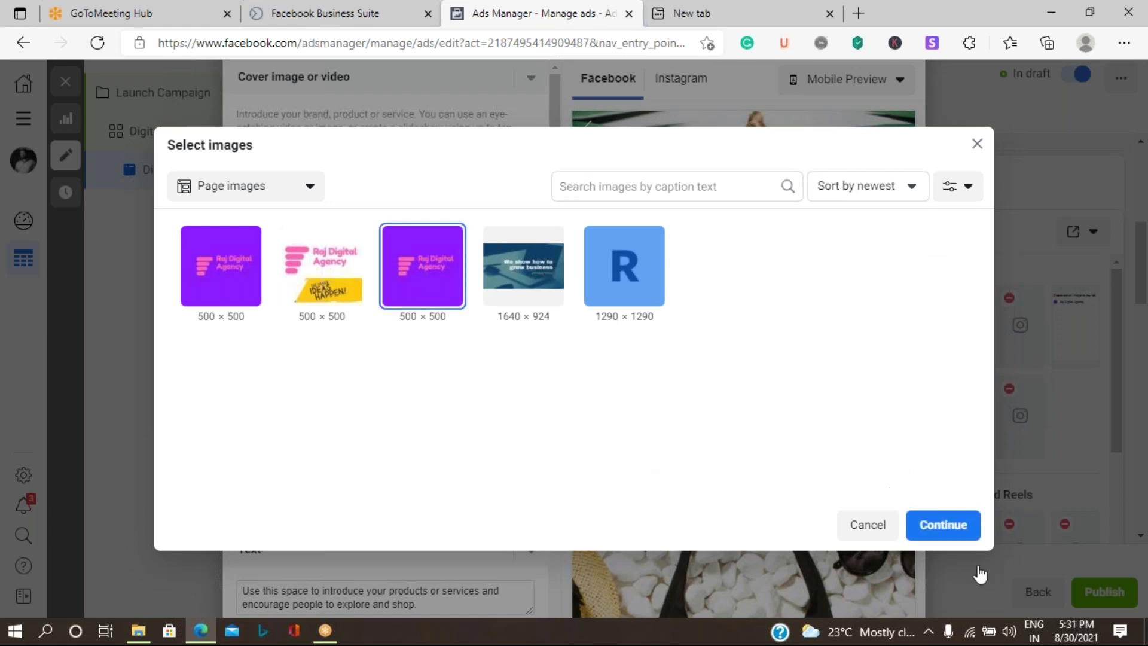
pyautogui.click(942, 524)
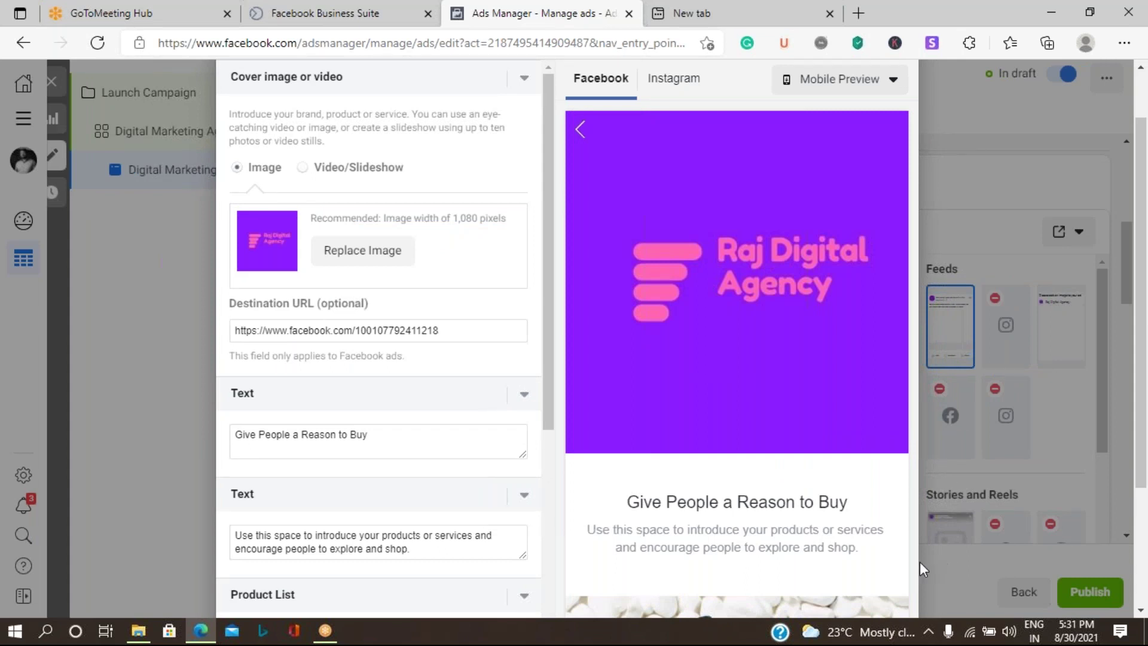
# Step: Save the Sell Products Instant Experience and attach it to the carousel ad
pyautogui.scroll(-4, 452, 471)
pyautogui.scroll(-4, 458, 477)
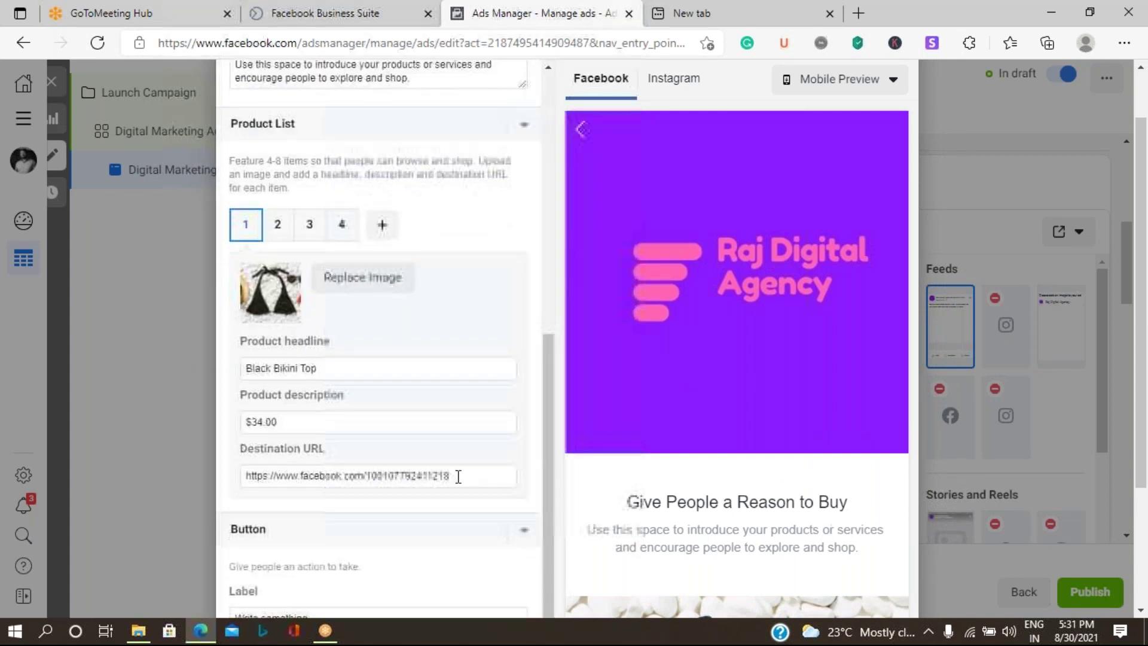
pyautogui.scroll(-3, 458, 476)
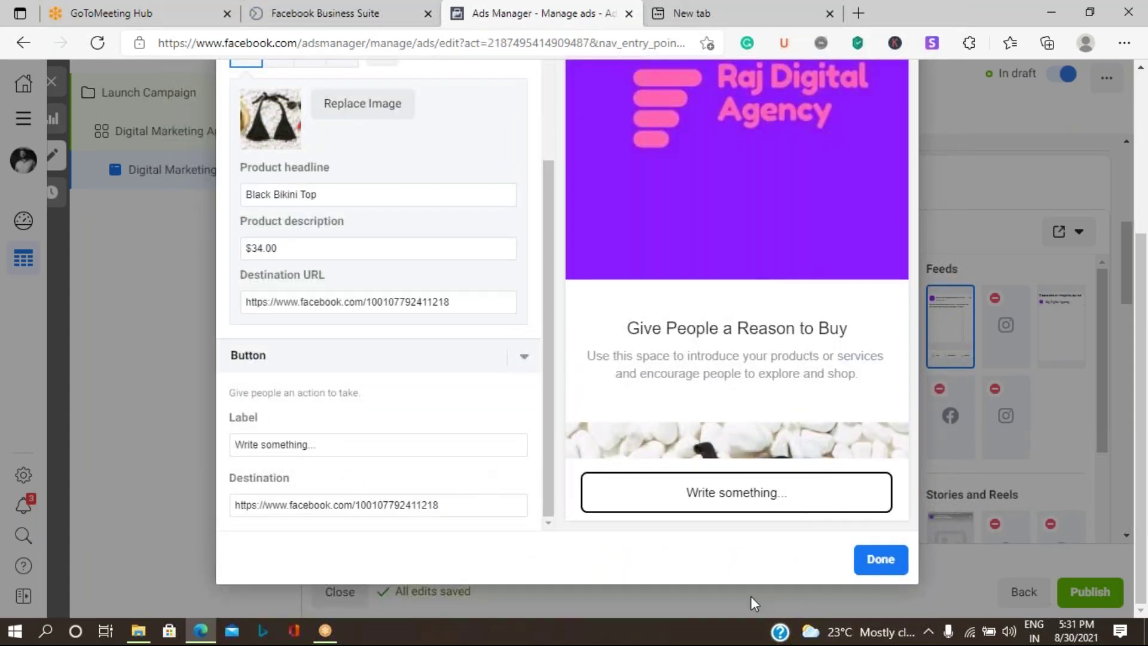
pyautogui.click(895, 567)
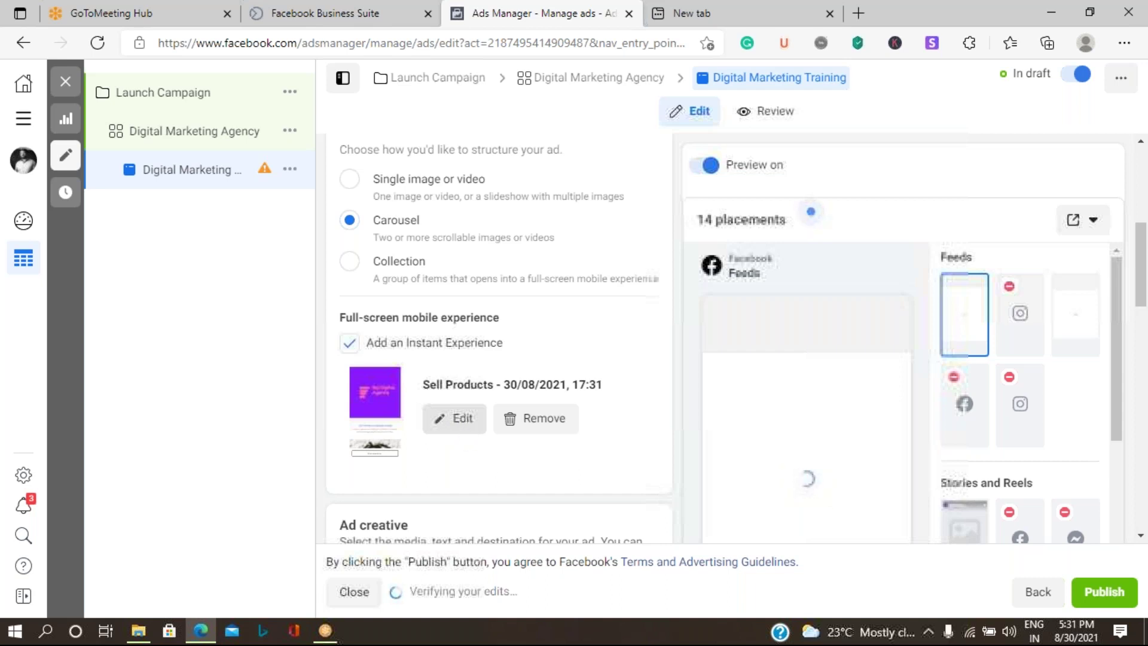
# Step: Reopen the Instant Experience and start uploading a new image for the first product
pyautogui.click(454, 417)
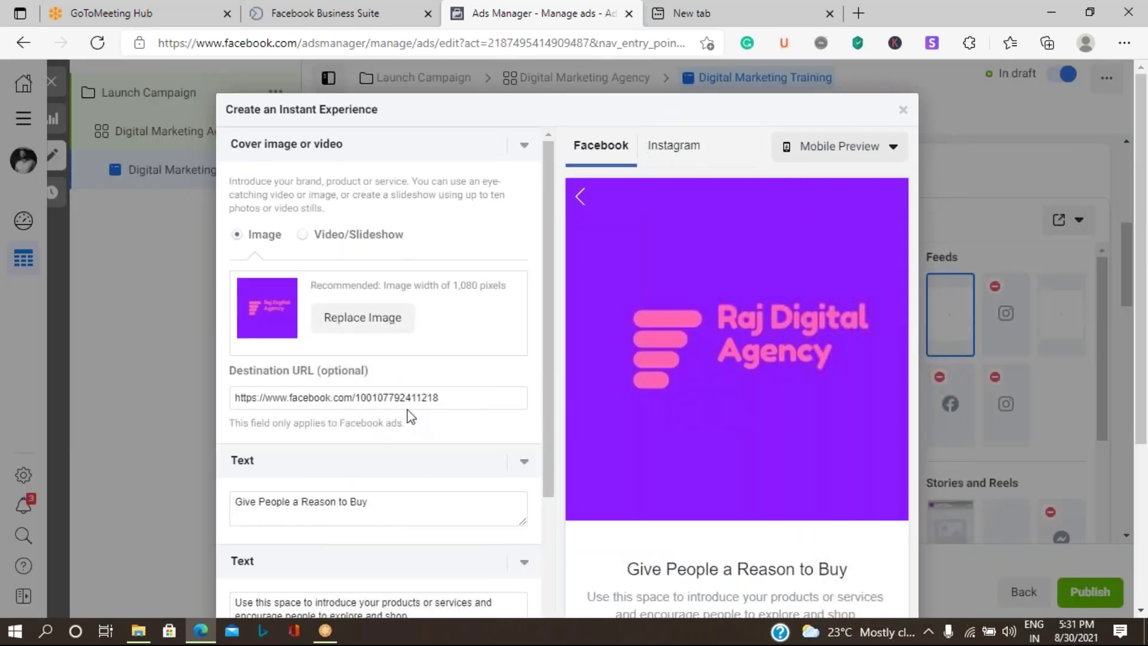
pyautogui.scroll(-1, 354, 458)
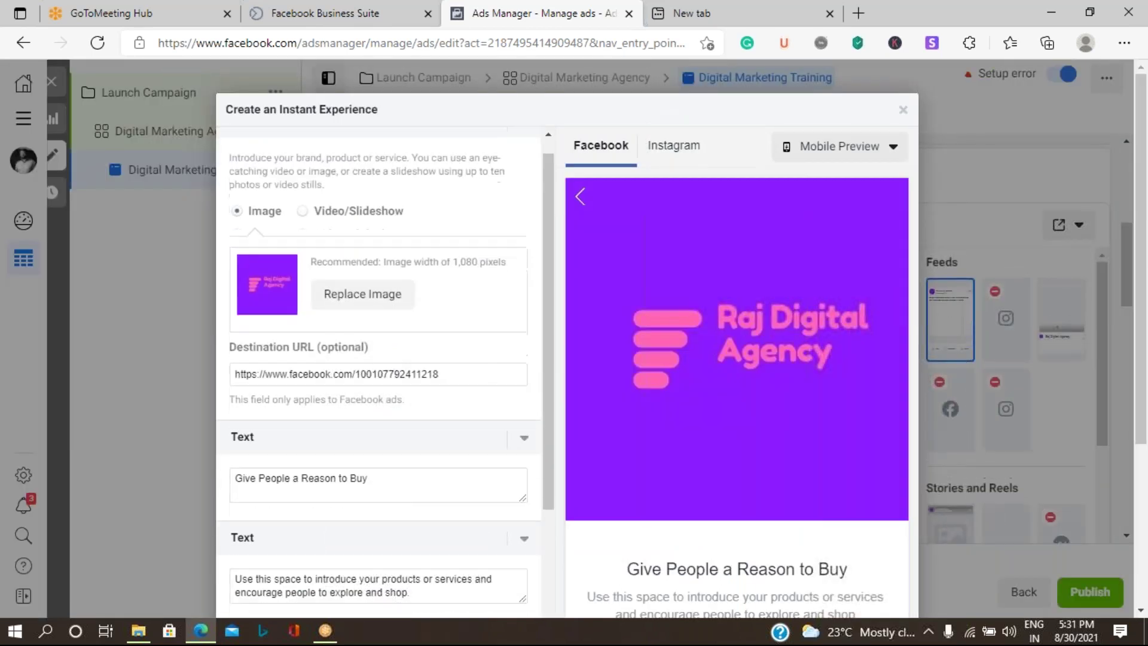
pyautogui.scroll(-4, 379, 370)
pyautogui.scroll(-3, 379, 371)
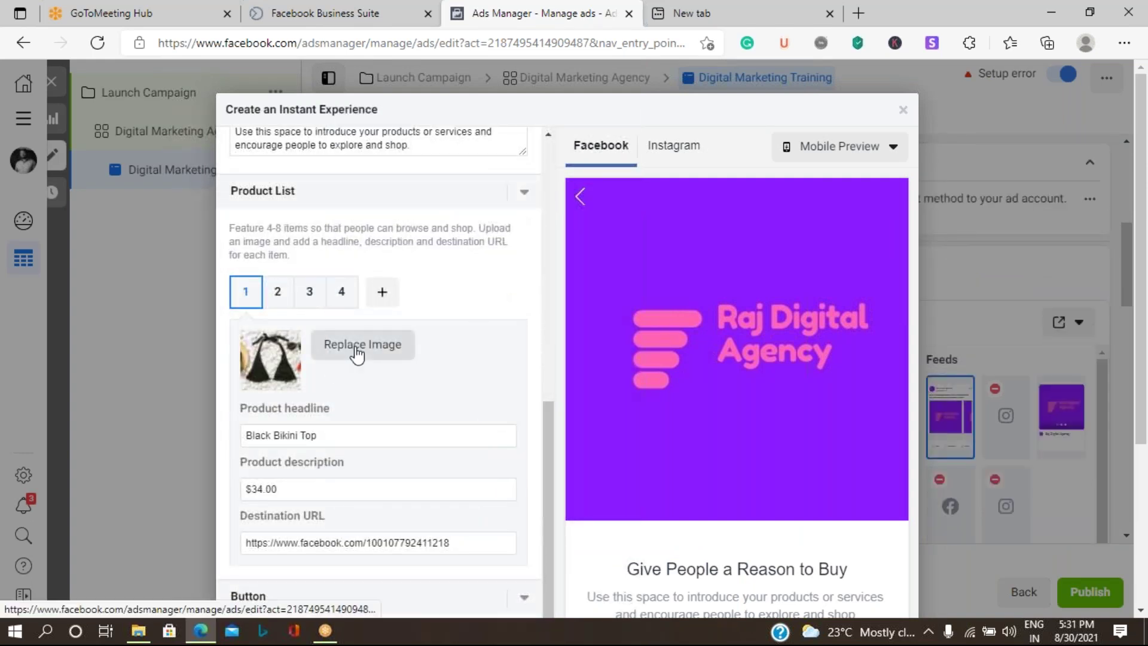
pyautogui.click(357, 346)
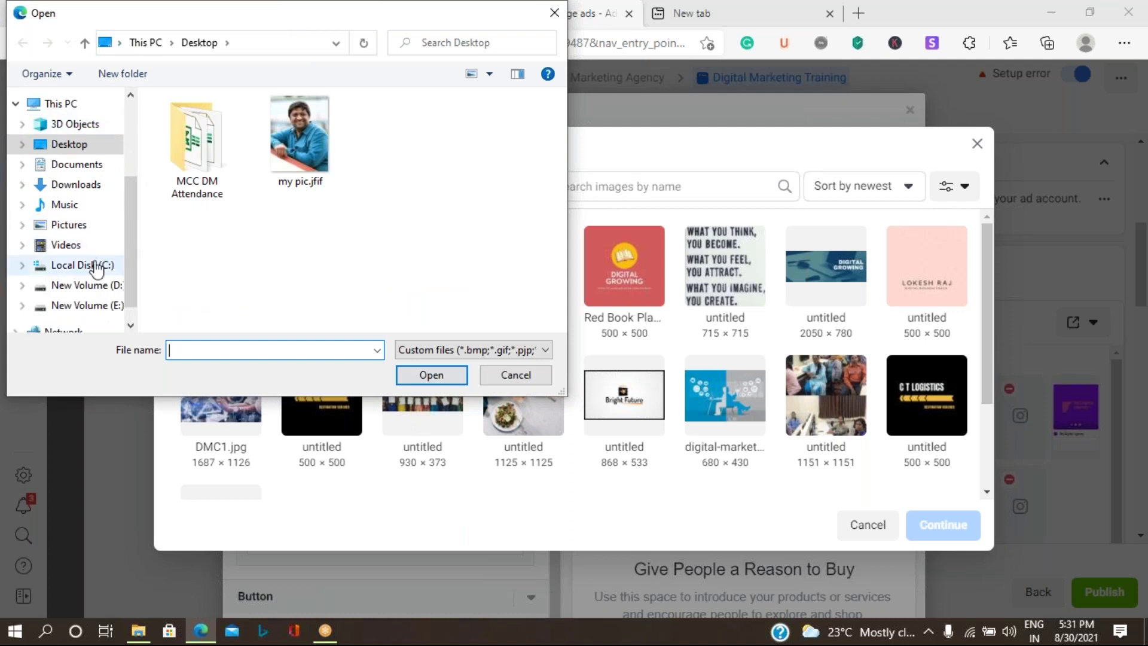
# Step: Upload DM Process.png from Pictures and use it as the first product's image
pyautogui.click(83, 226)
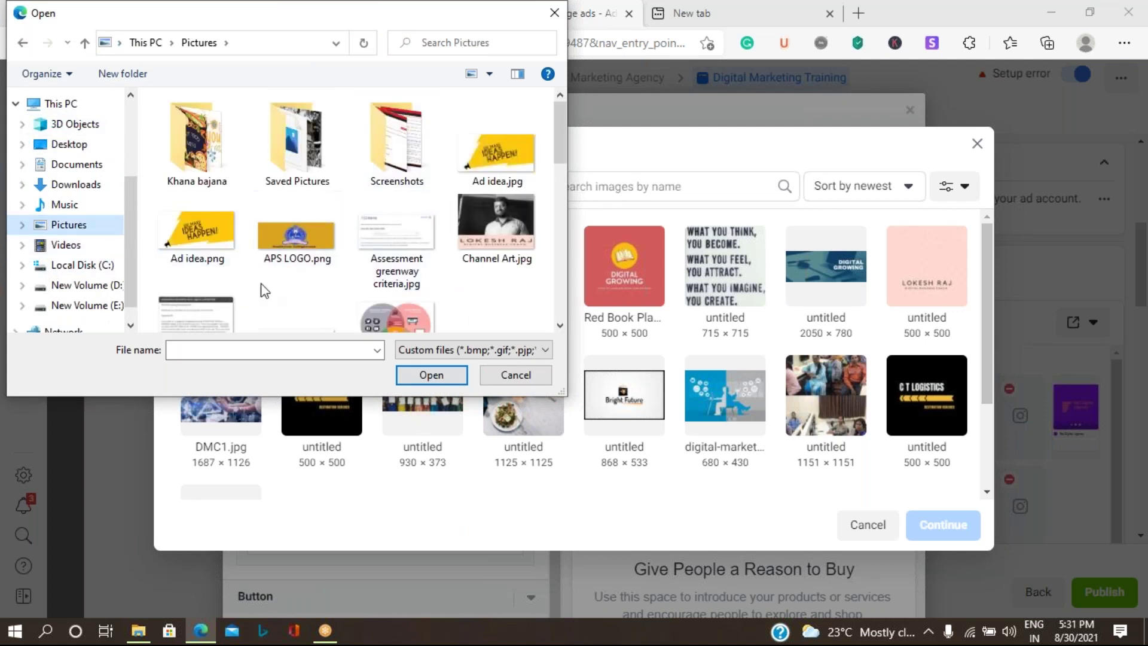
pyautogui.click(387, 321)
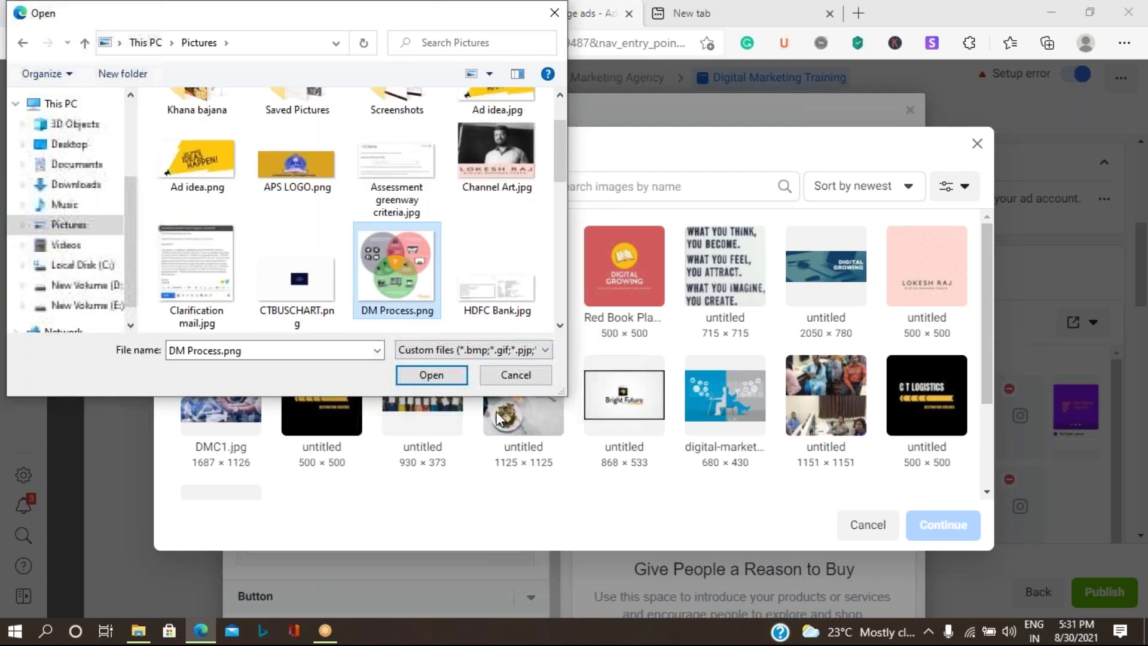
pyautogui.click(430, 376)
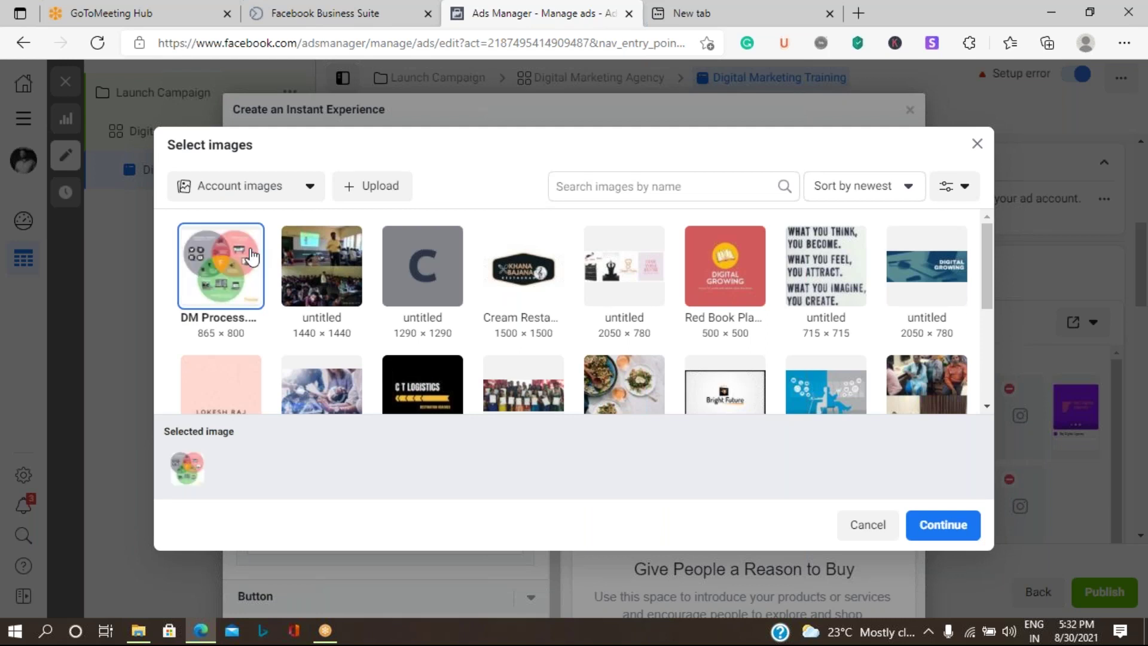
pyautogui.click(246, 281)
pyautogui.click(950, 525)
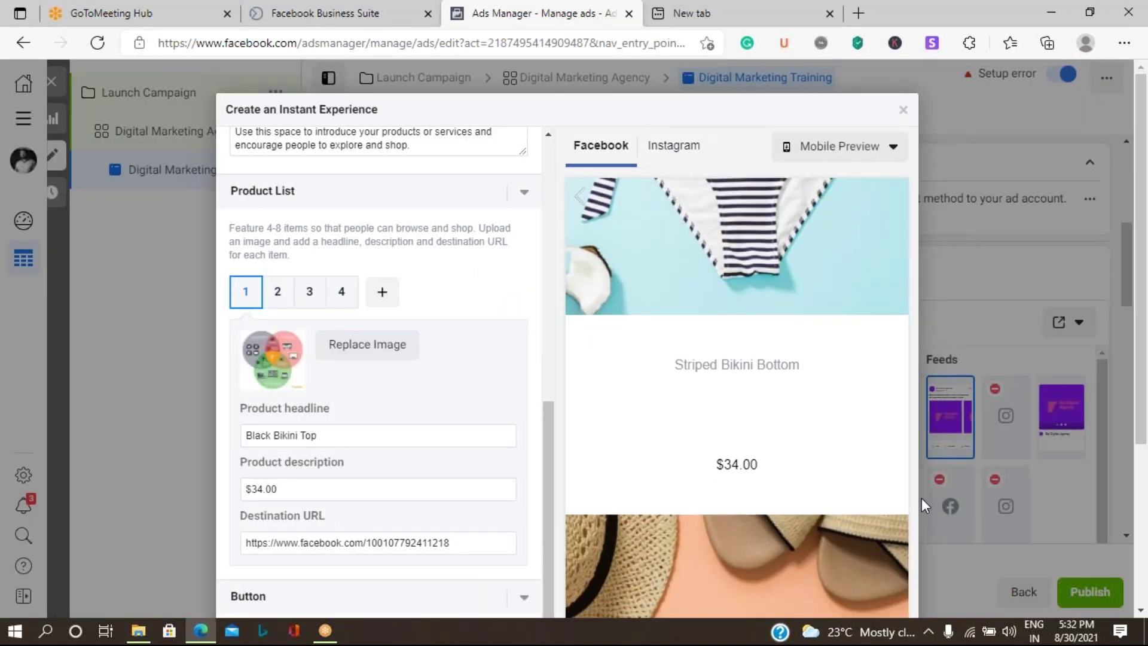
# Step: Change the first product's headline to Advanced Digital Marketing Course
pyautogui.moveTo(334, 436); pyautogui.dragTo(233, 449)
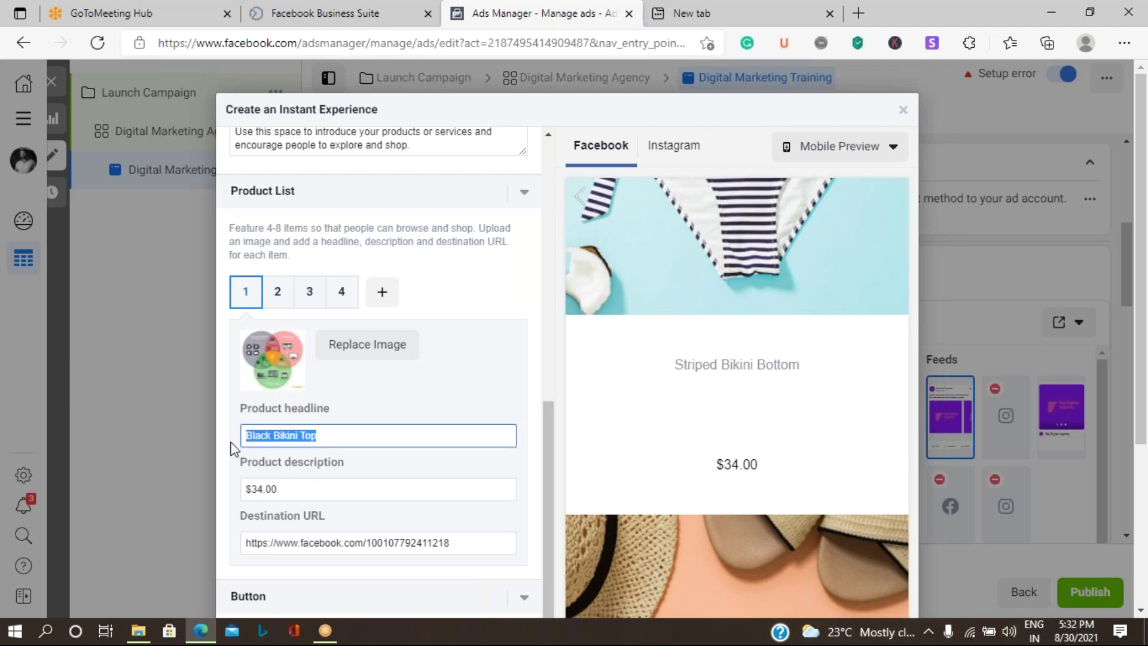
pyautogui.press('BackSpace')
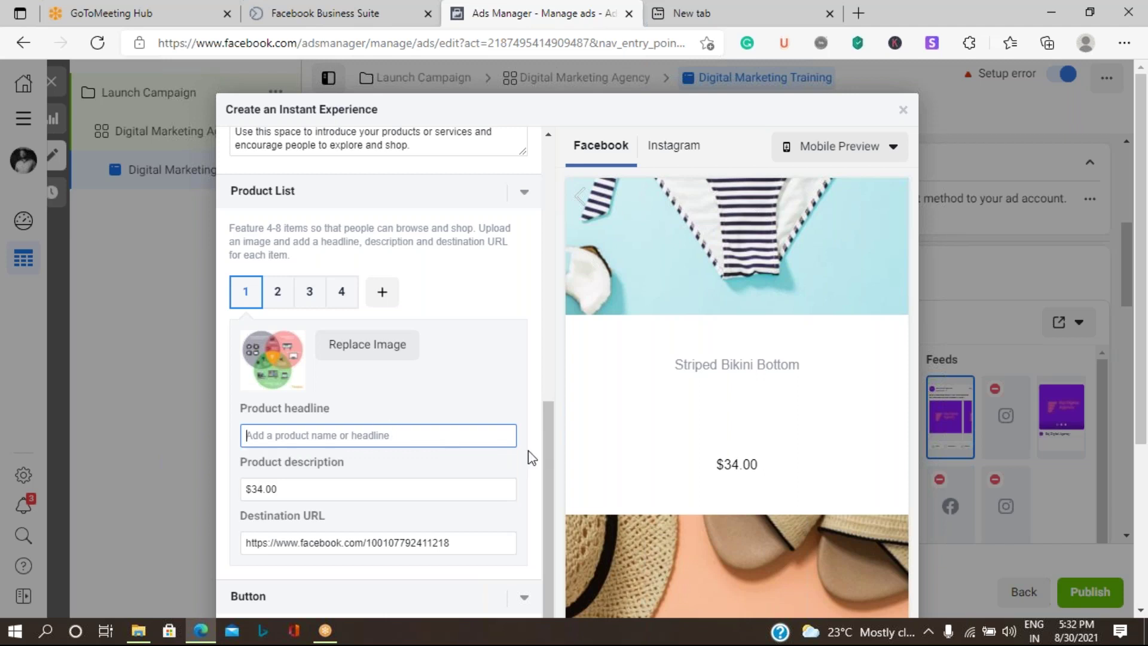
pyautogui.write('Advanced Digital')
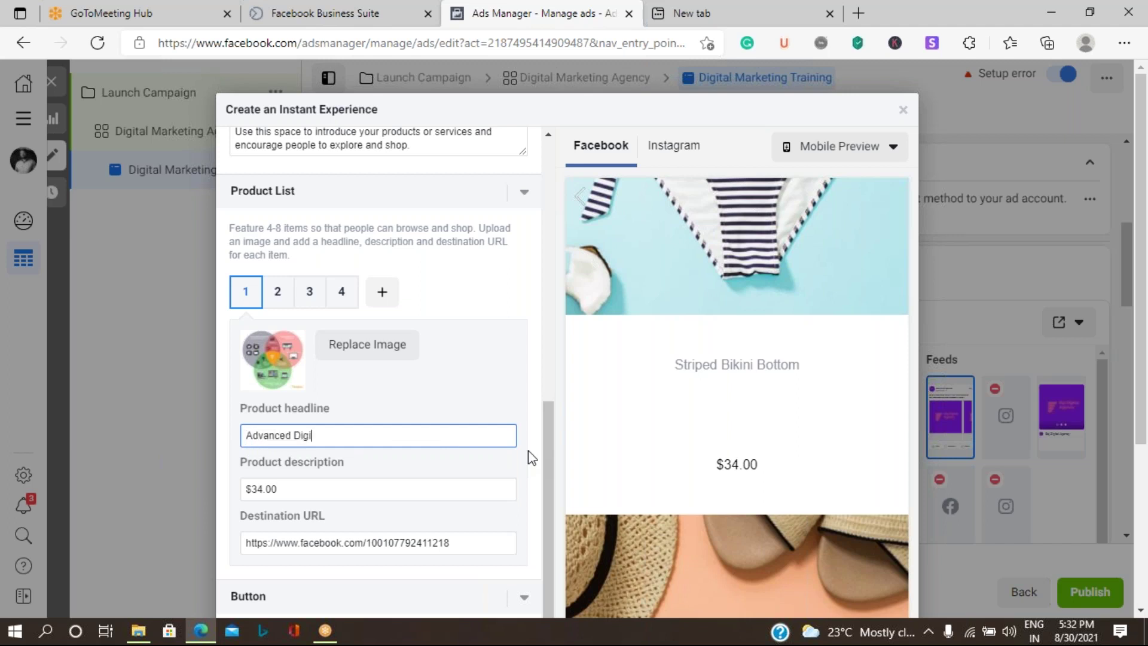
pyautogui.write(' Marketing Course')
# Step: Replace the $34.00 product description with After Discount Rs 25000/-
pyautogui.click(298, 489)
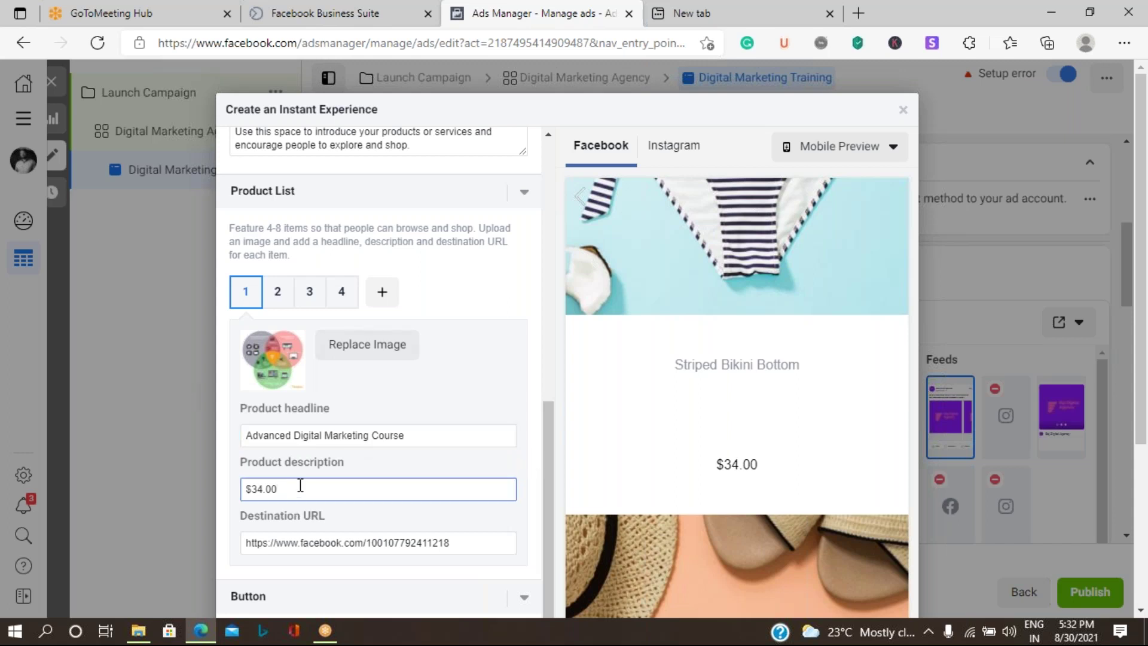
pyautogui.press('BackSpace')
pyautogui.press('BackSpace')
pyautogui.press('BackSpace')
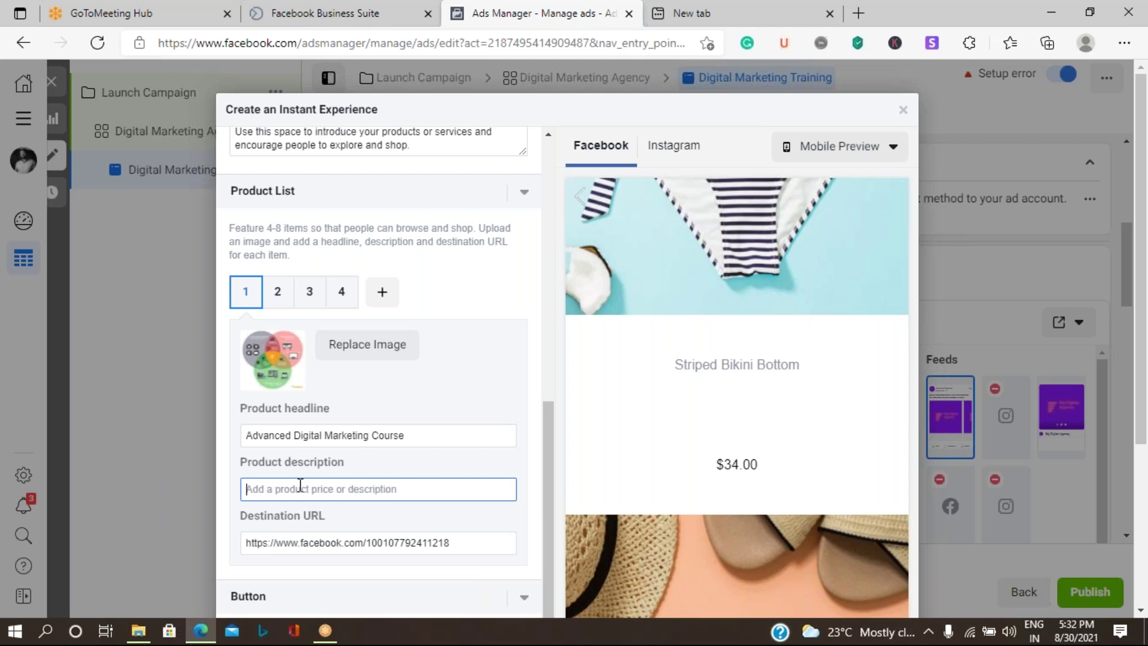
pyautogui.write('After')
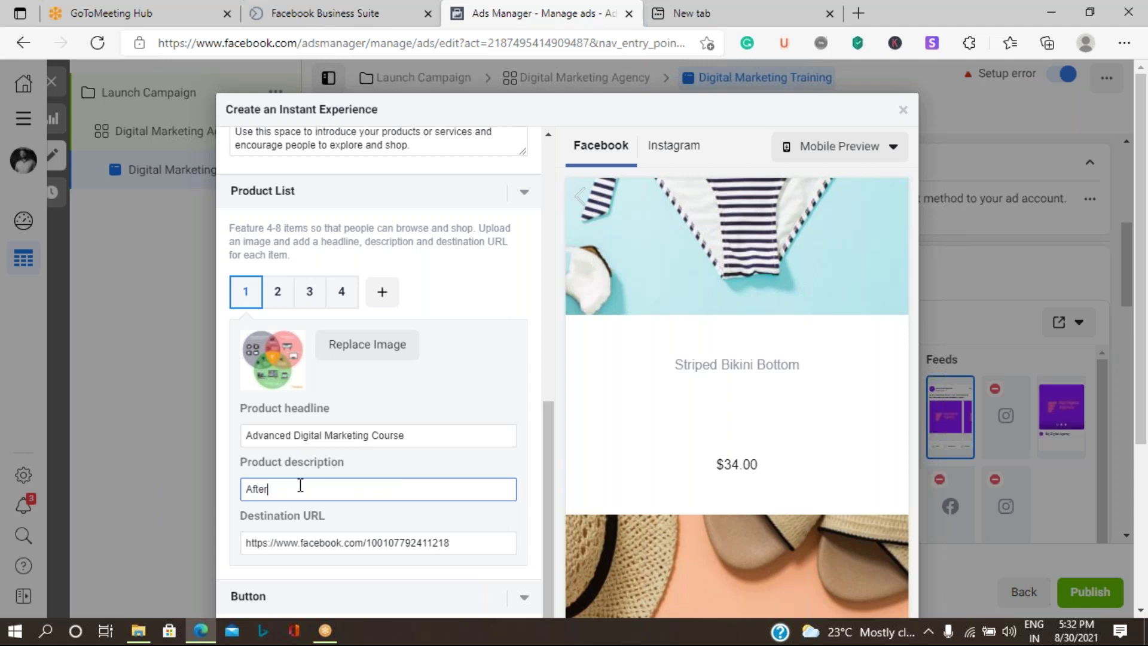
pyautogui.write('Dis')
pyautogui.write('25000/-')
pyautogui.click(314, 490)
pyautogui.write('Rs')
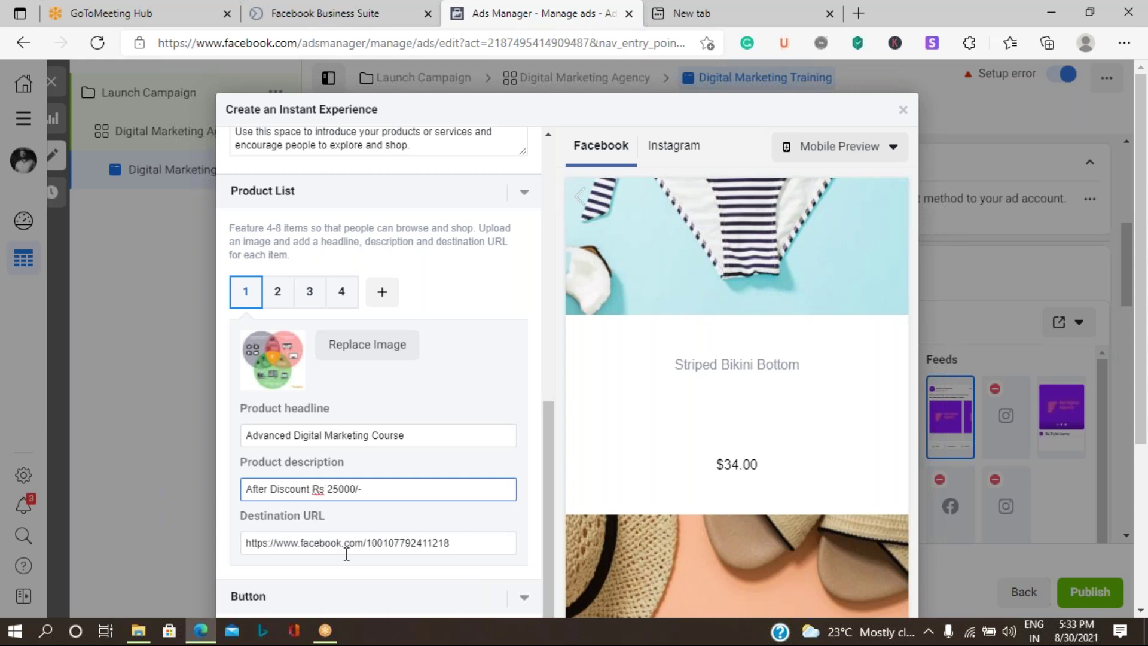
pyautogui.scroll(-4, 440, 533)
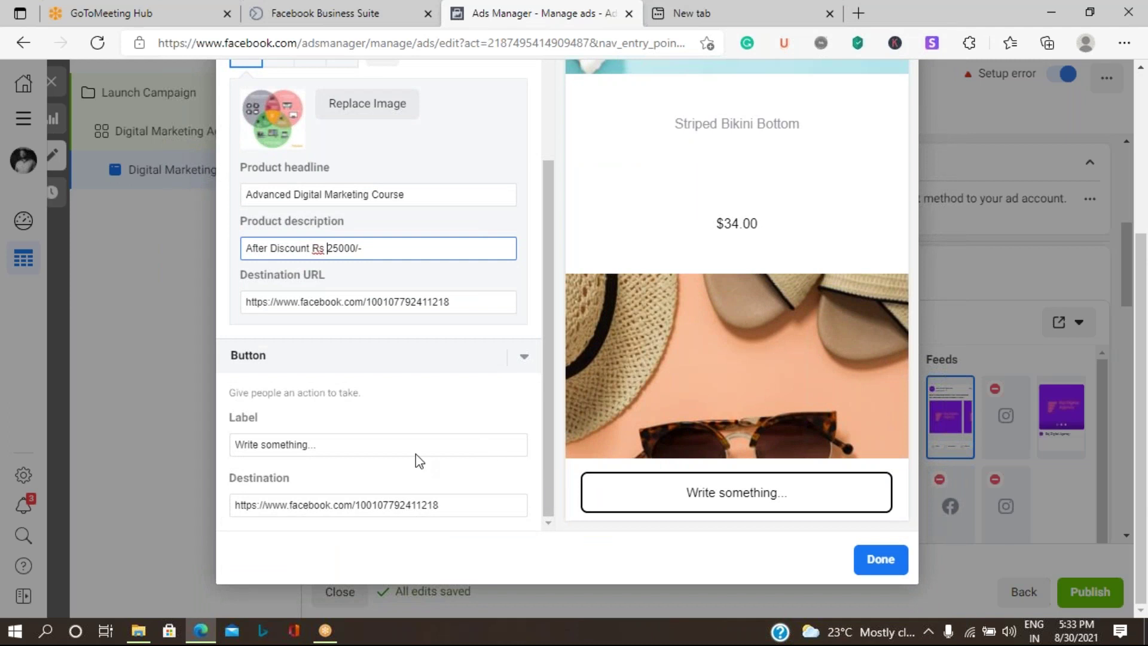
# Step: Collapse the Button section, review the form, and save the edited Instant Experience
pyautogui.click(523, 358)
pyautogui.click(522, 360)
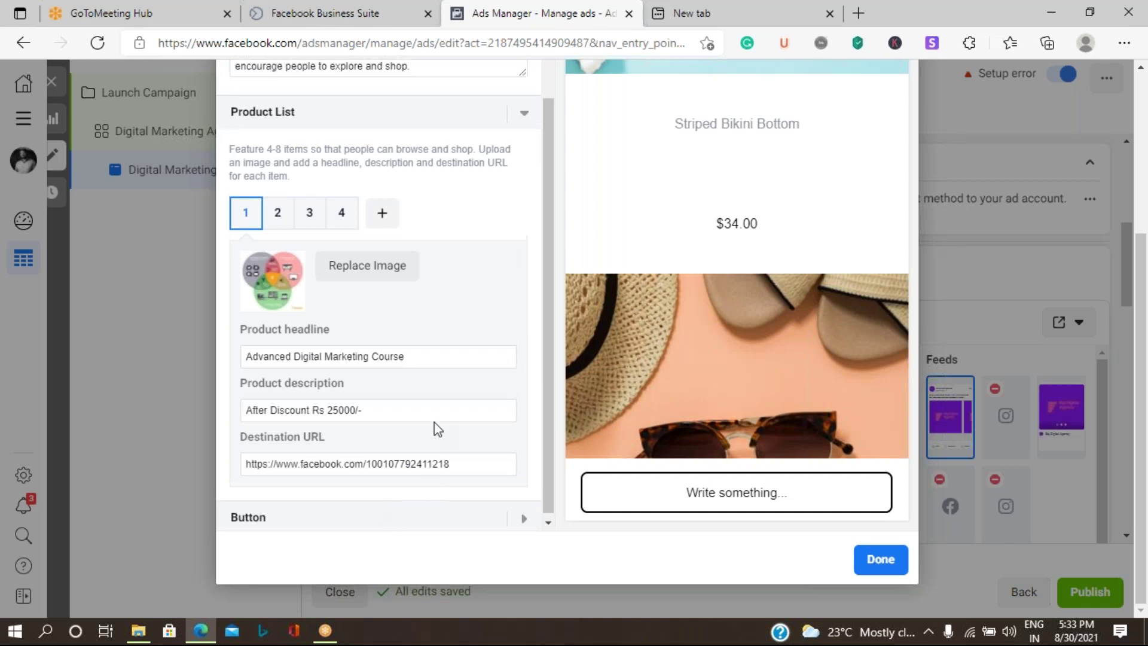
pyautogui.scroll(5, 437, 428)
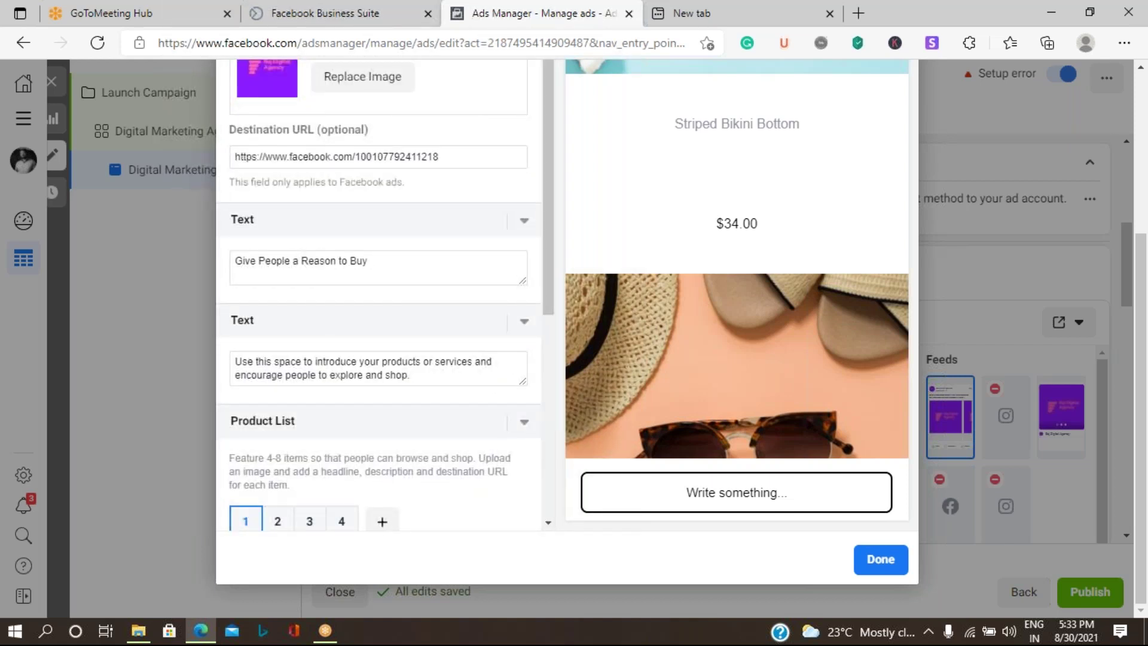
pyautogui.scroll(4, 460, 353)
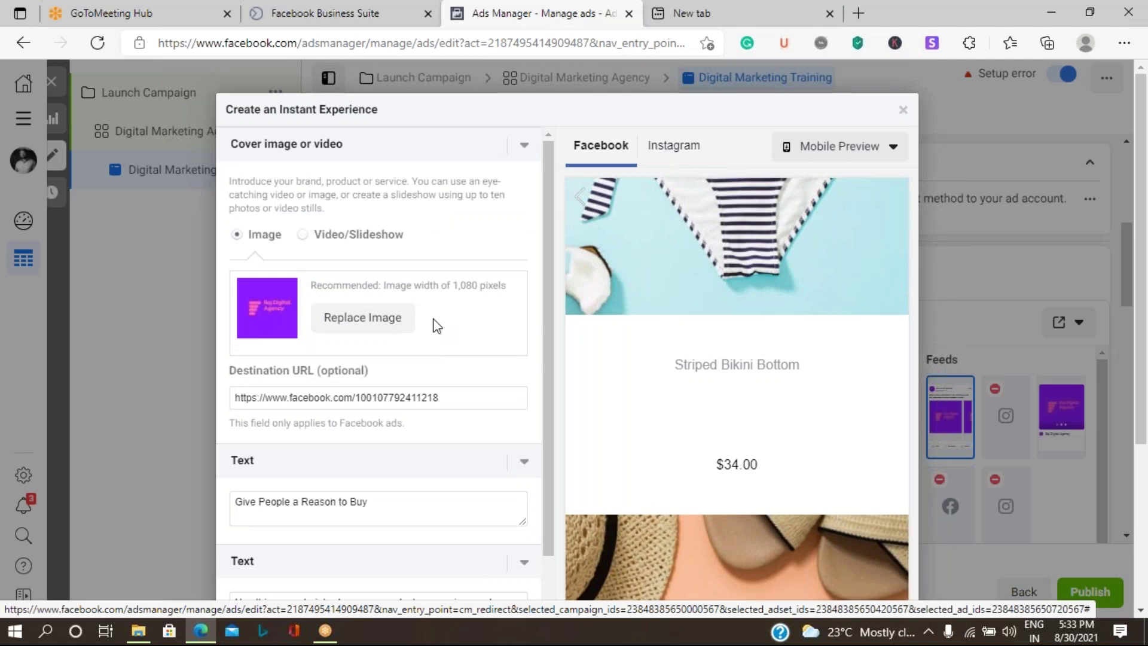
pyautogui.scroll(-5, 437, 330)
pyautogui.scroll(-2, 437, 331)
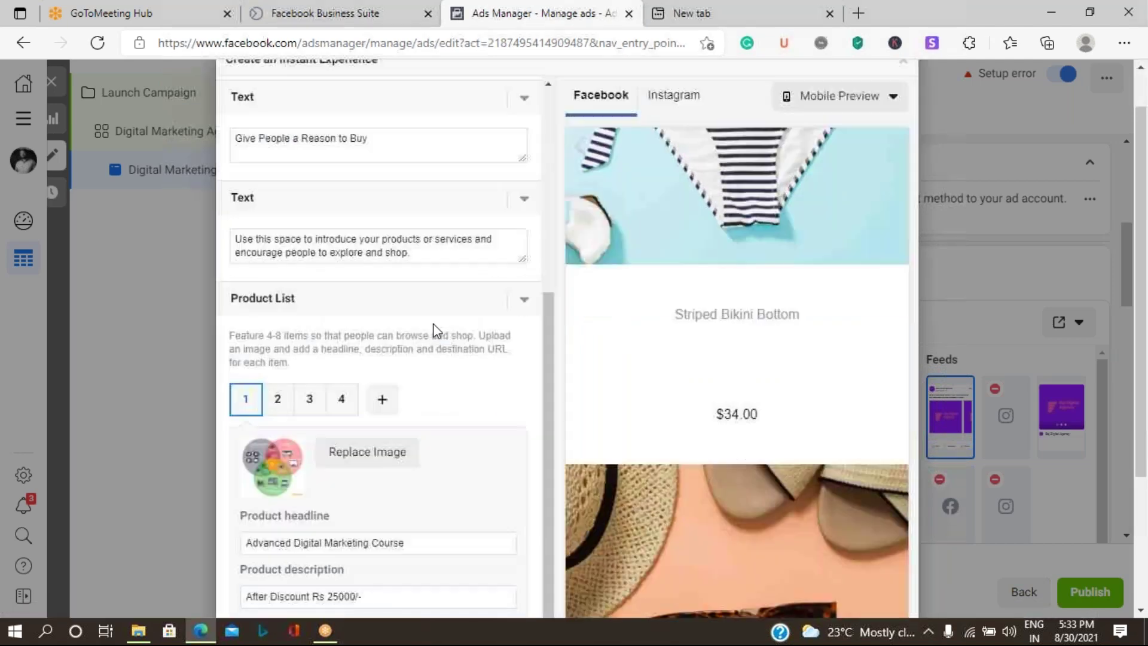
pyautogui.scroll(-3, 437, 330)
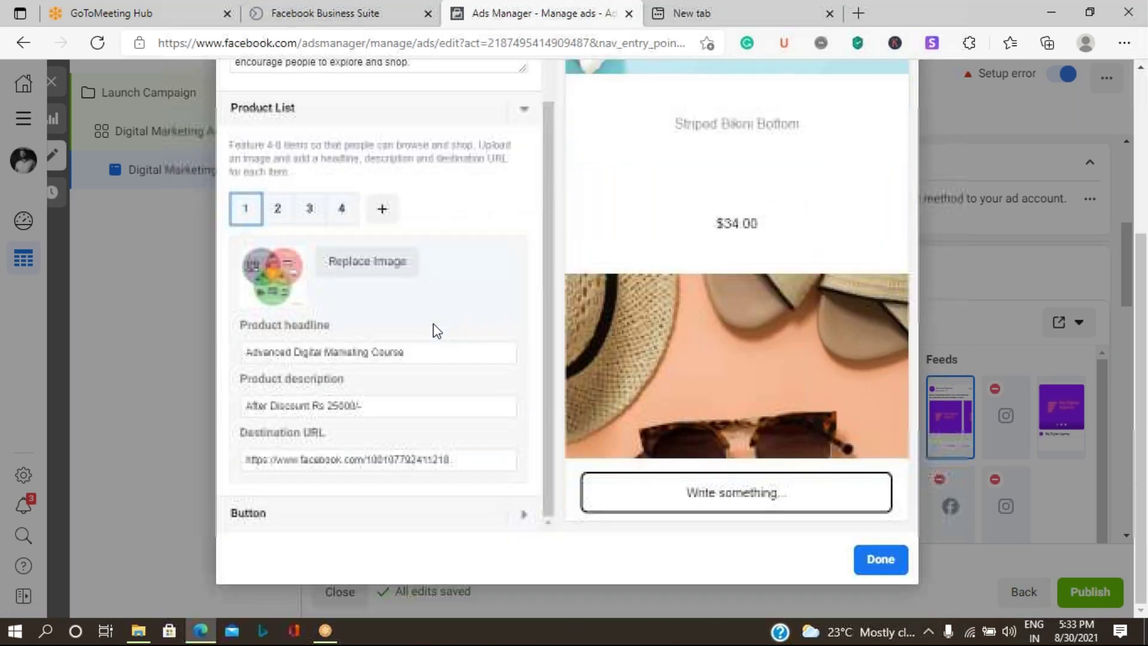
pyautogui.click(888, 562)
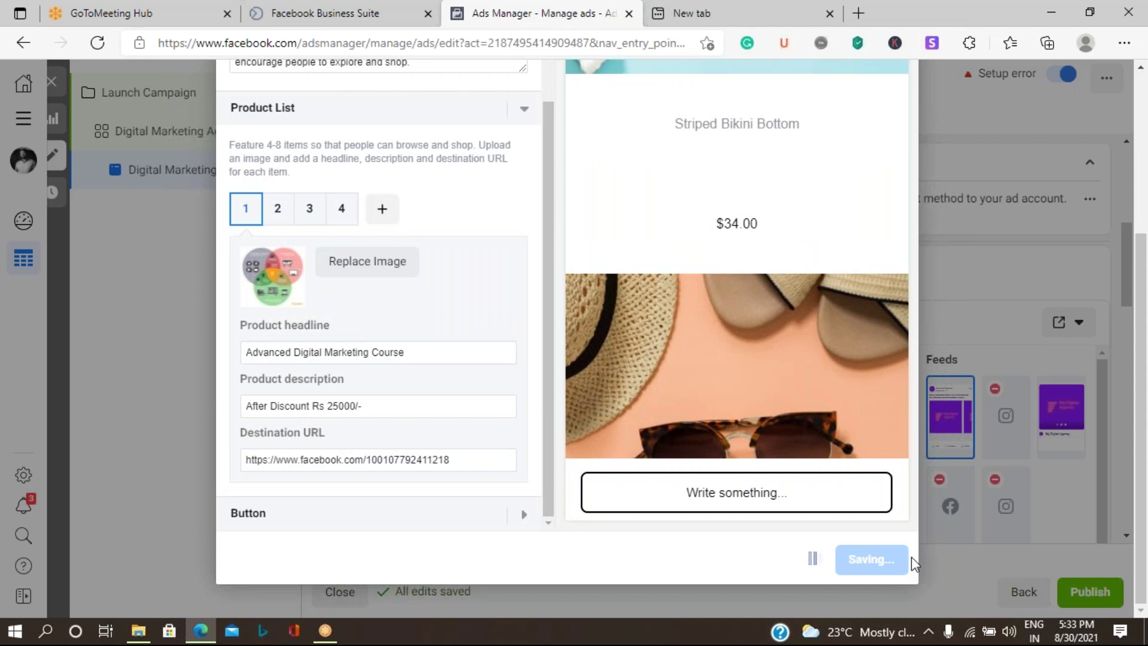
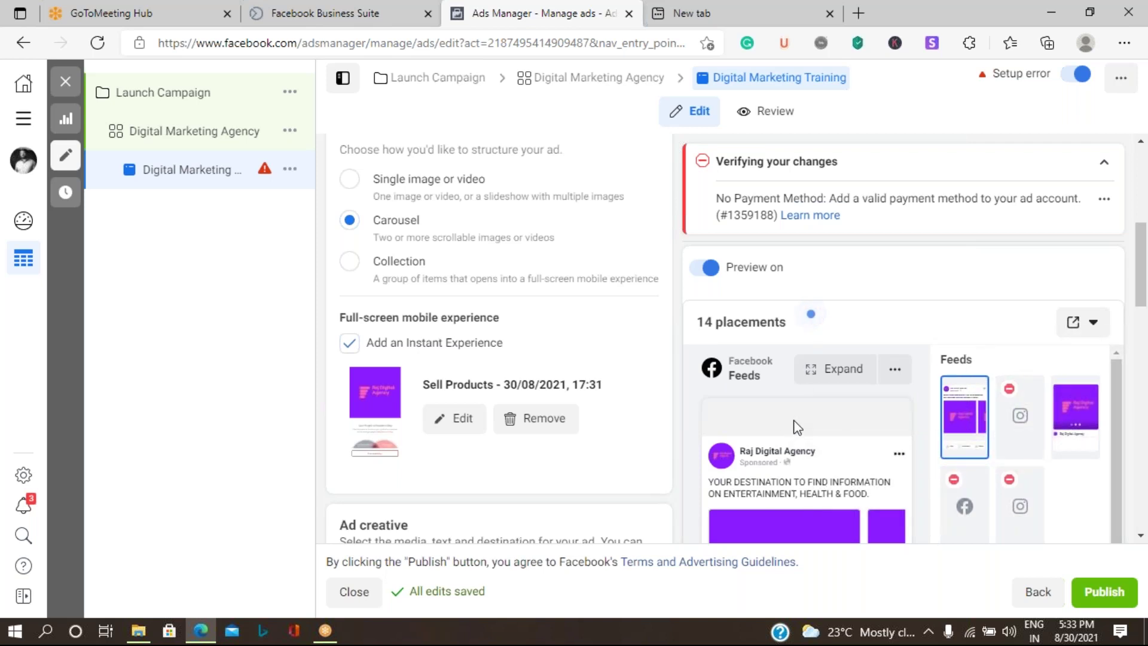
# Step: Give the first carousel card the blue 1640 × 924 grow-your-business image from Page images
pyautogui.scroll(-3, 801, 427)
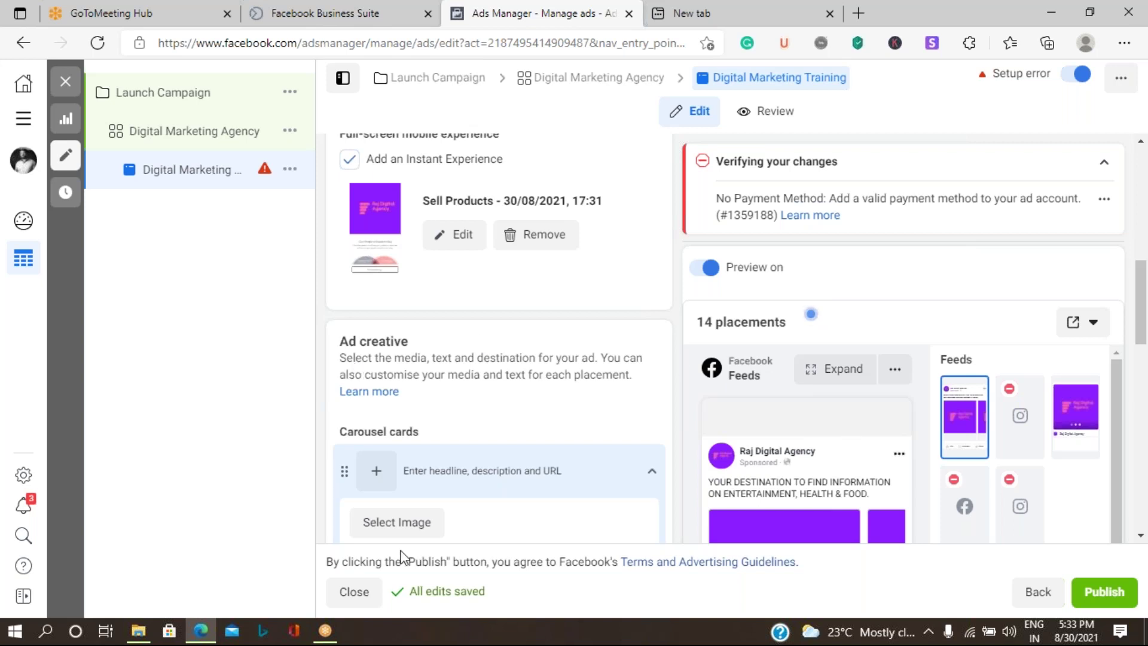
pyautogui.click(482, 470)
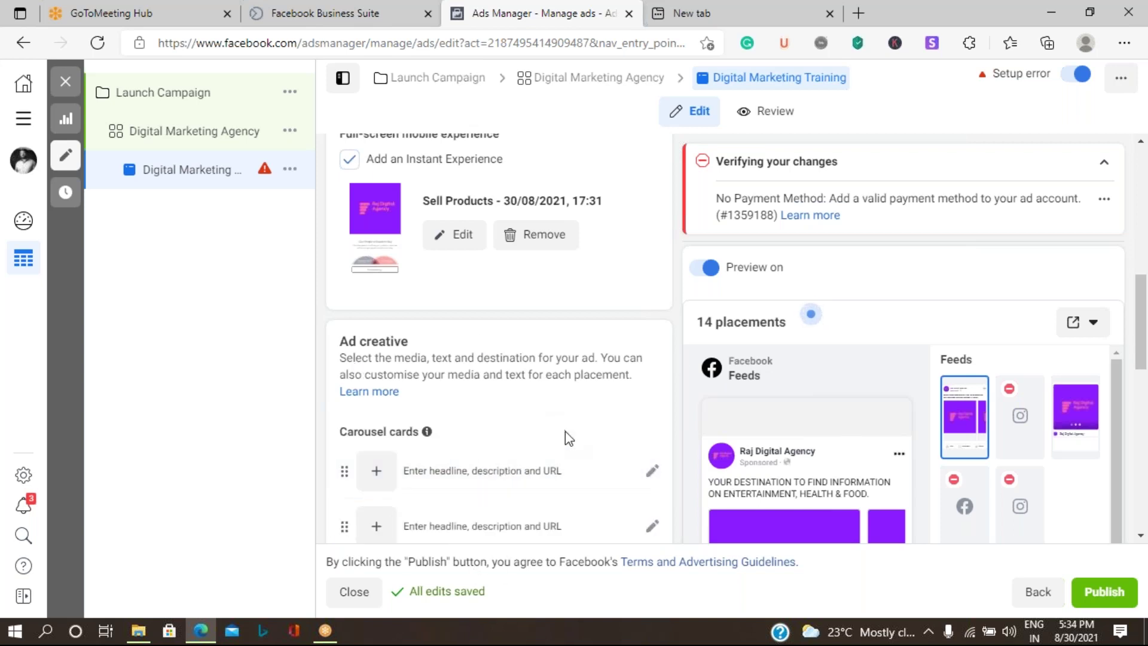
pyautogui.scroll(-3, 567, 436)
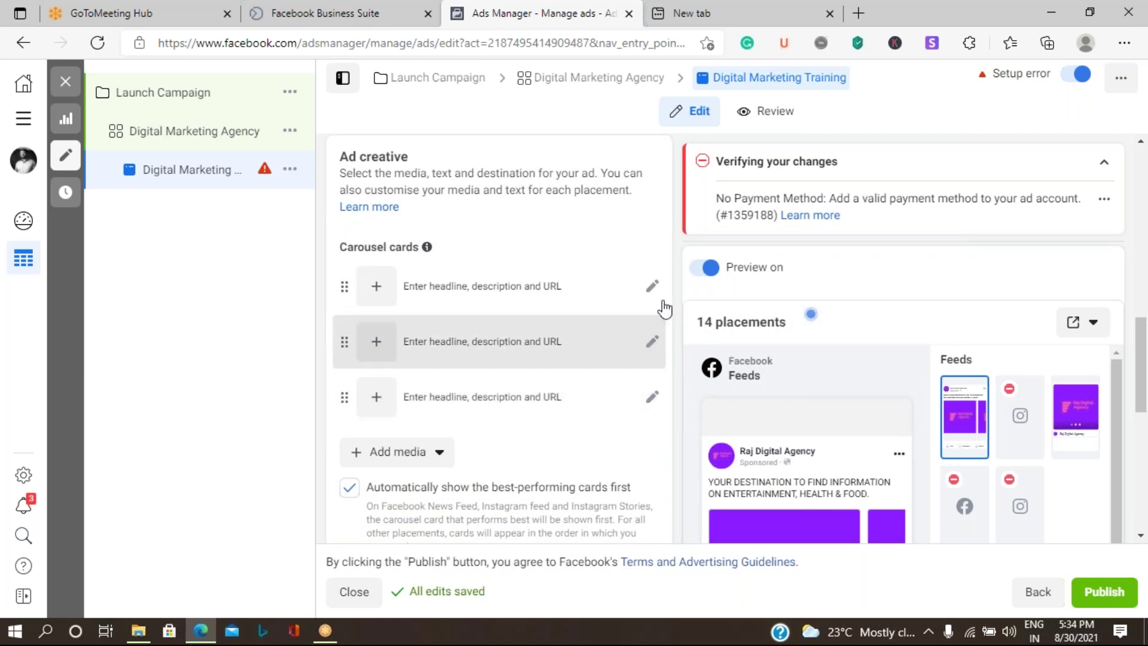
pyautogui.click(650, 287)
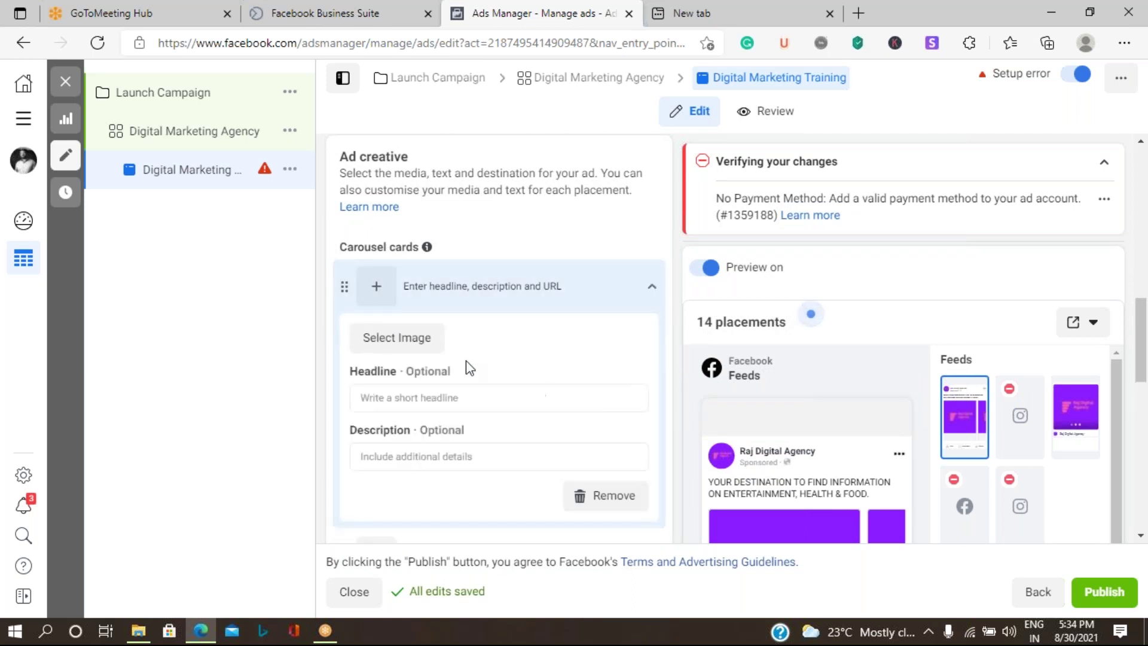
pyautogui.click(408, 339)
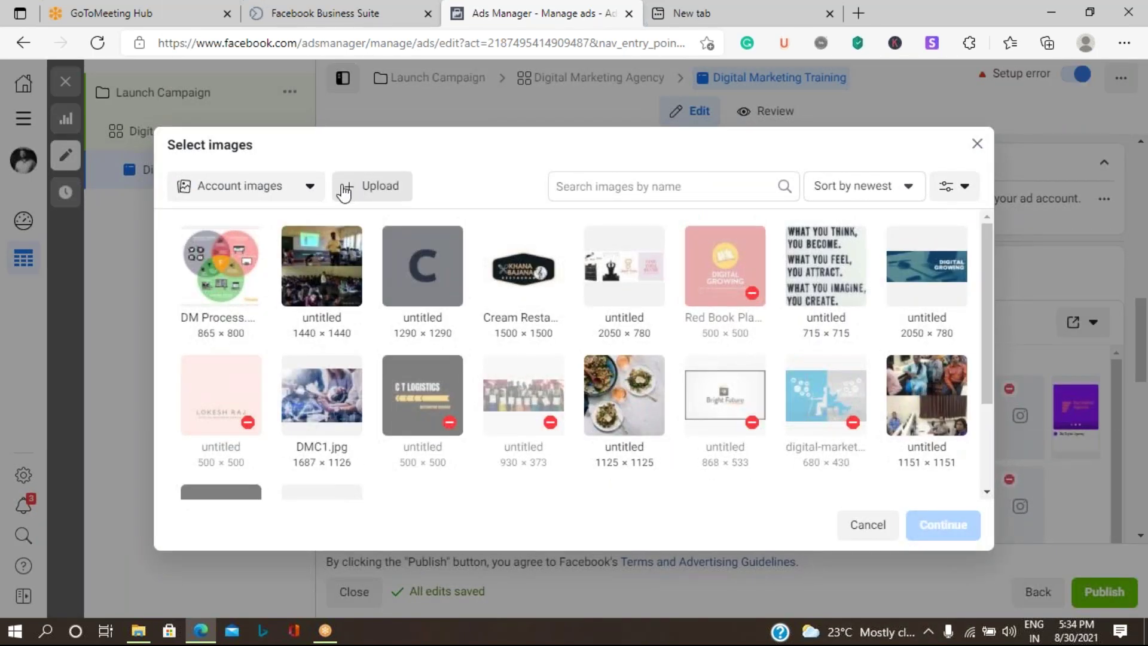
pyautogui.click(299, 190)
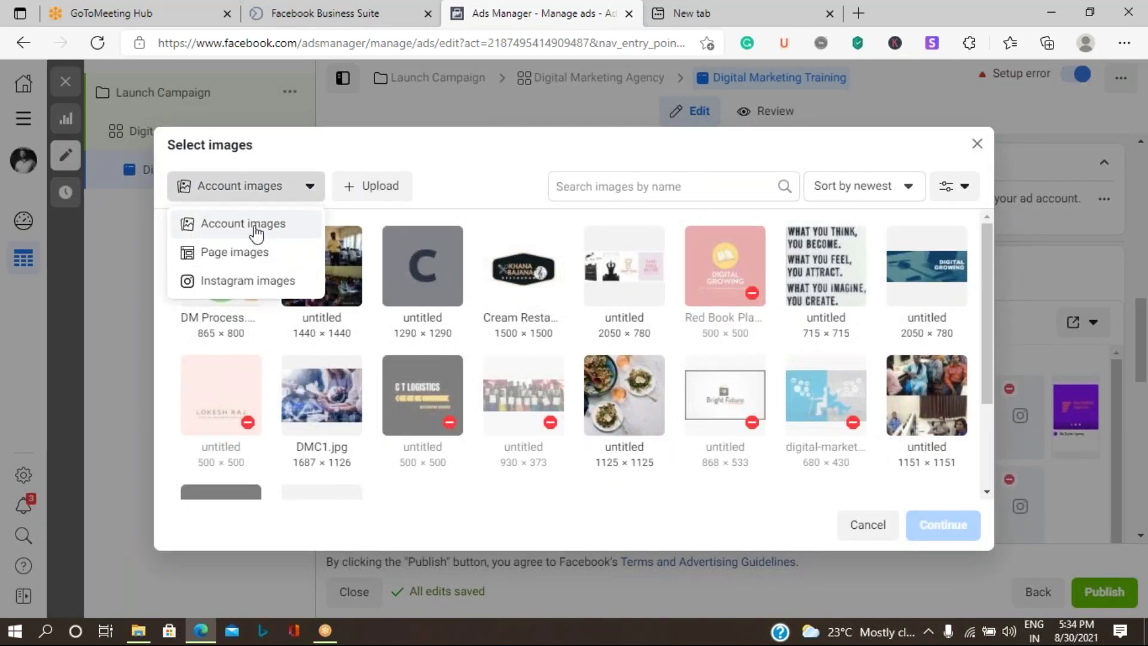
pyautogui.click(254, 252)
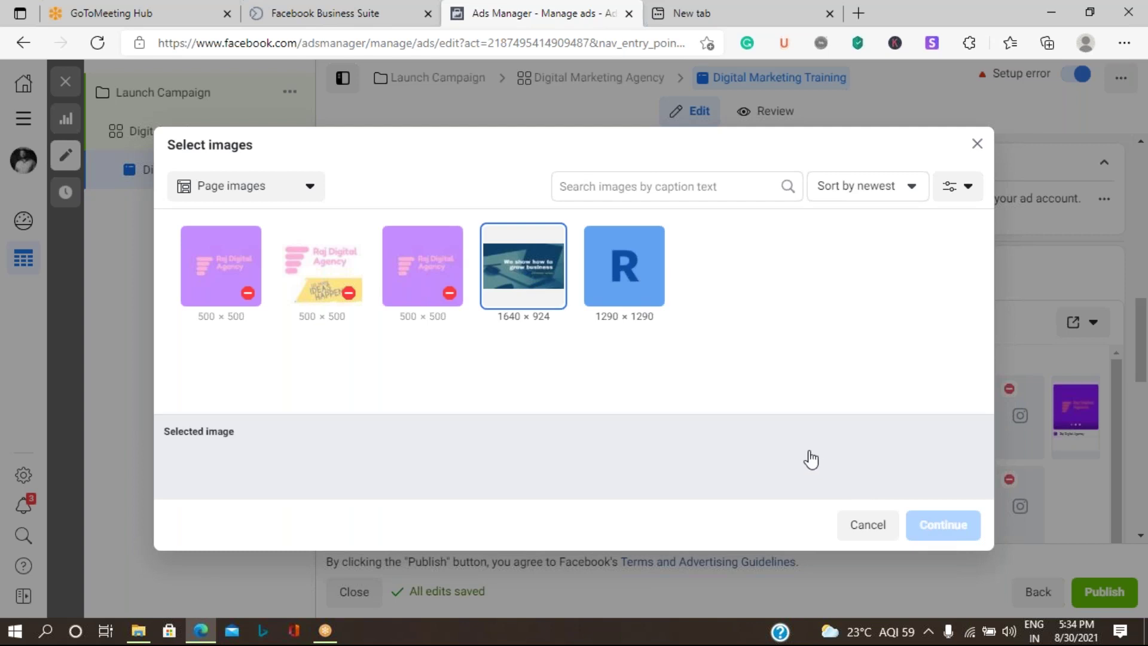
pyautogui.click(964, 528)
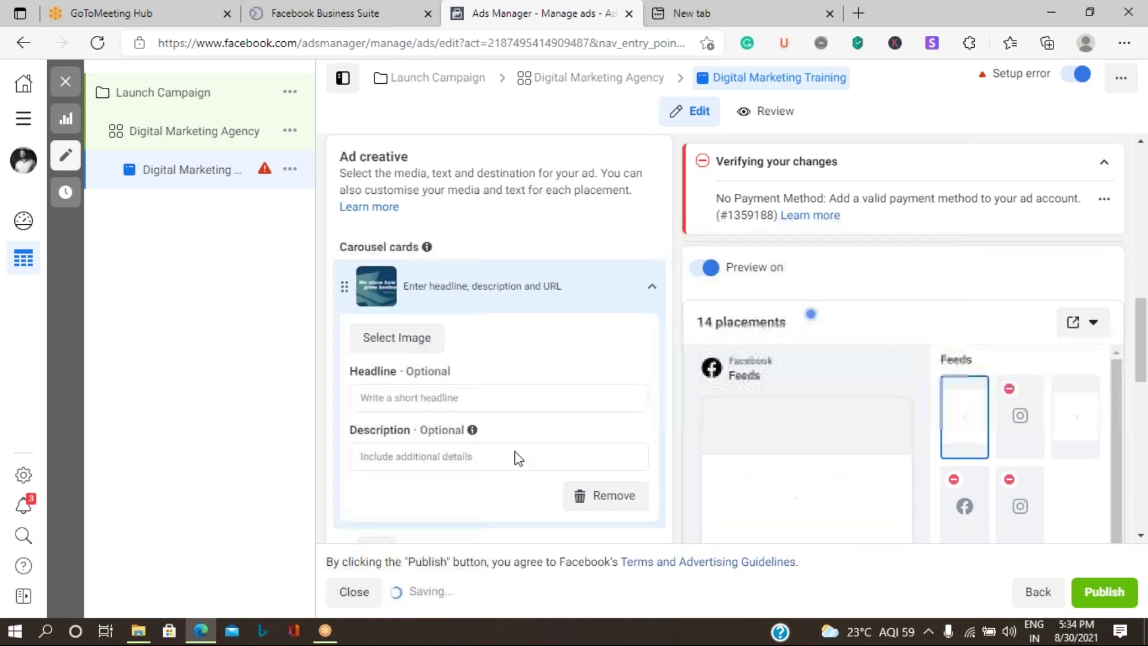
# Step: Enter the card headline 'Believe Yourself and Business', correcting 'Beleive' to 'Believe' via spellcheck
pyautogui.click(422, 399)
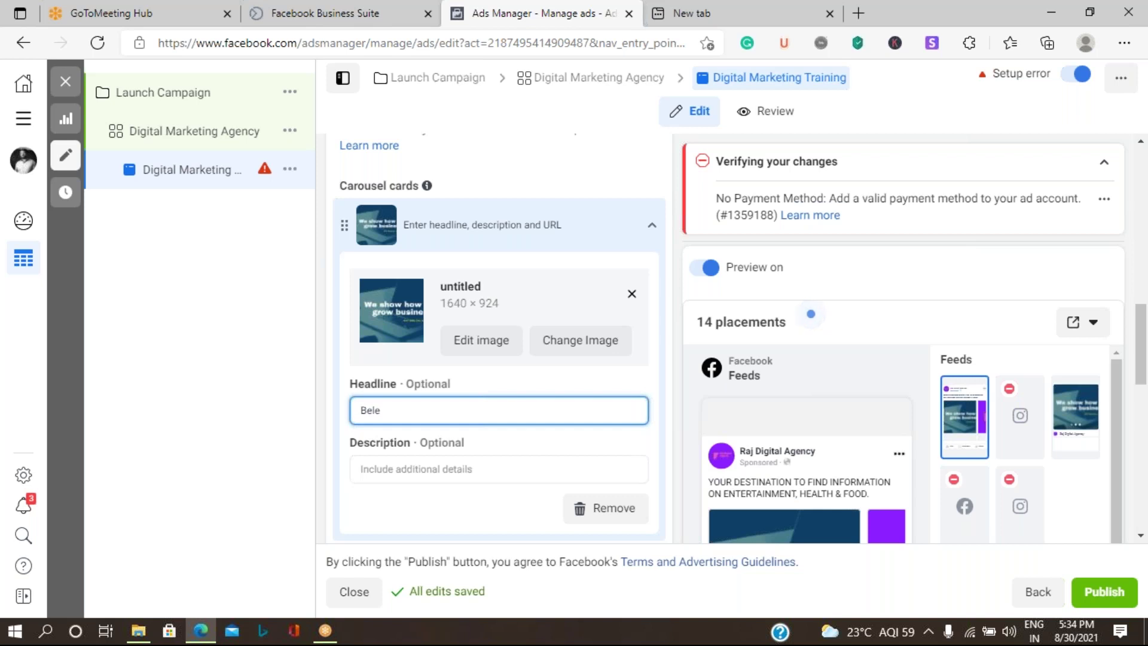
pyautogui.write('ive ')
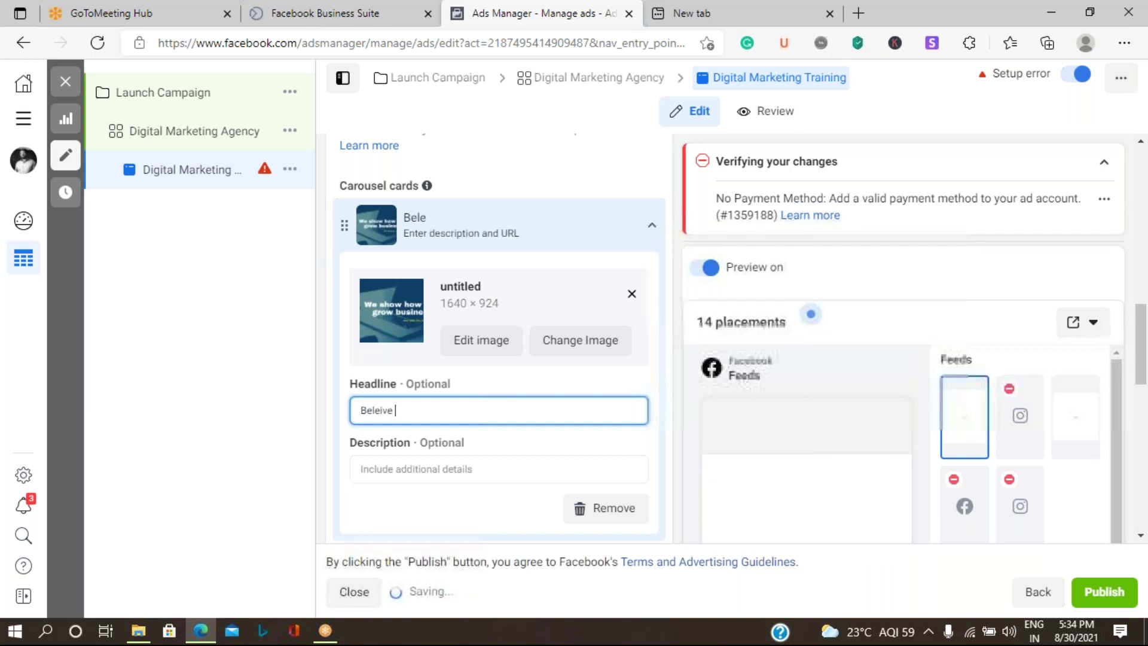
pyautogui.write('I')
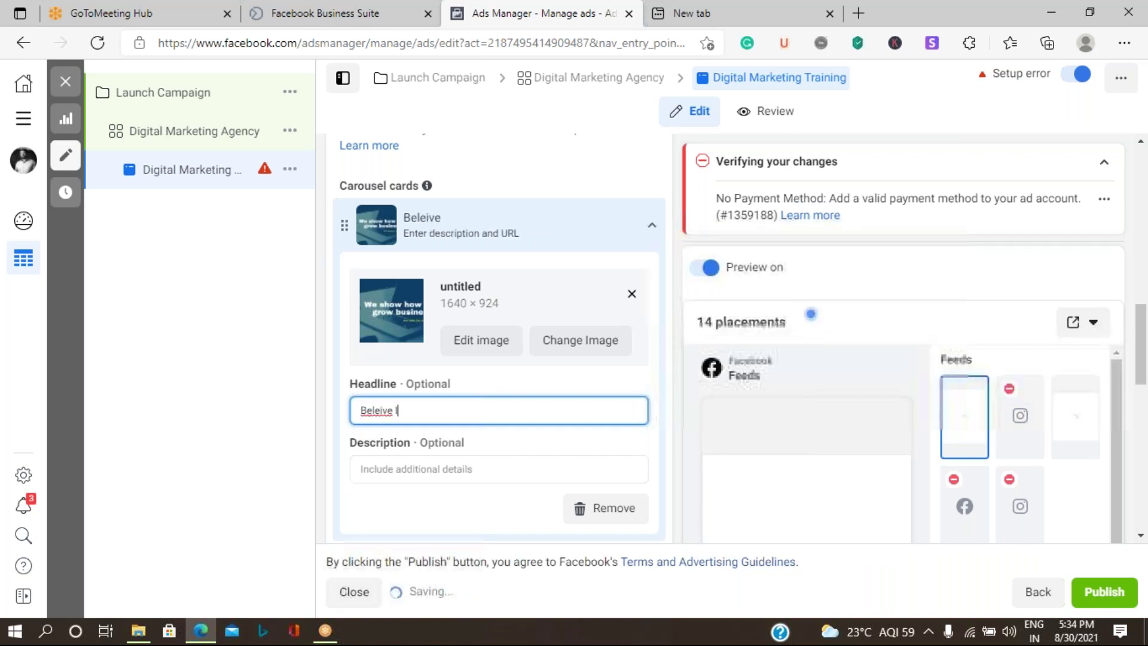
pyautogui.write('n yo')
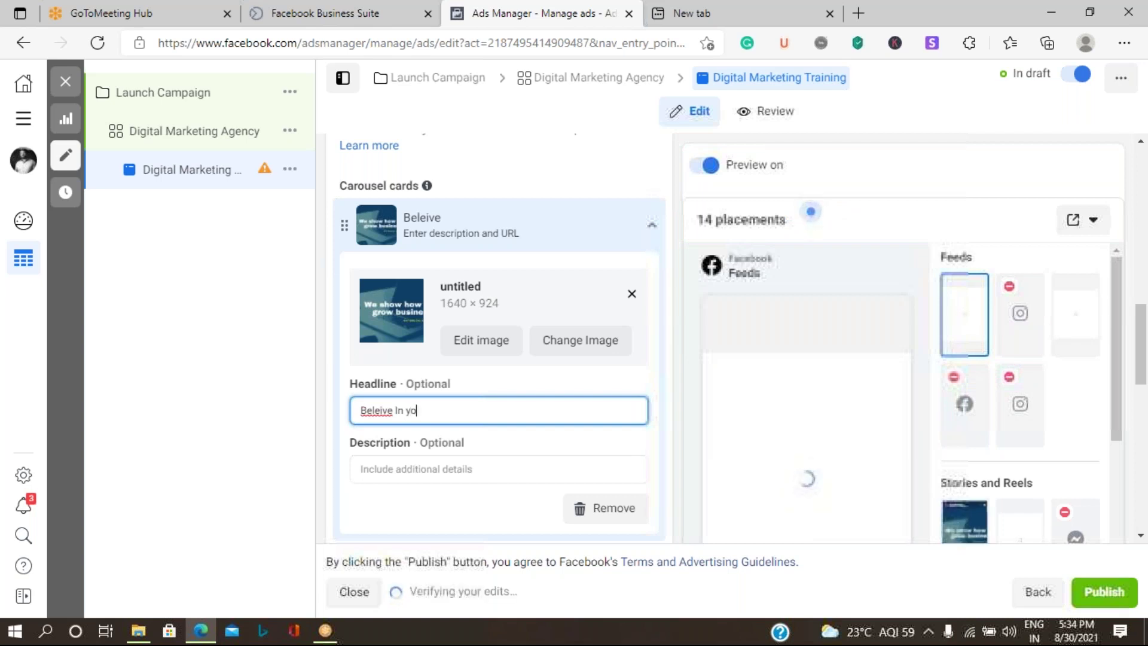
pyautogui.press('BackSpace')
pyautogui.press('BackSpace')
pyautogui.press('BackSpace')
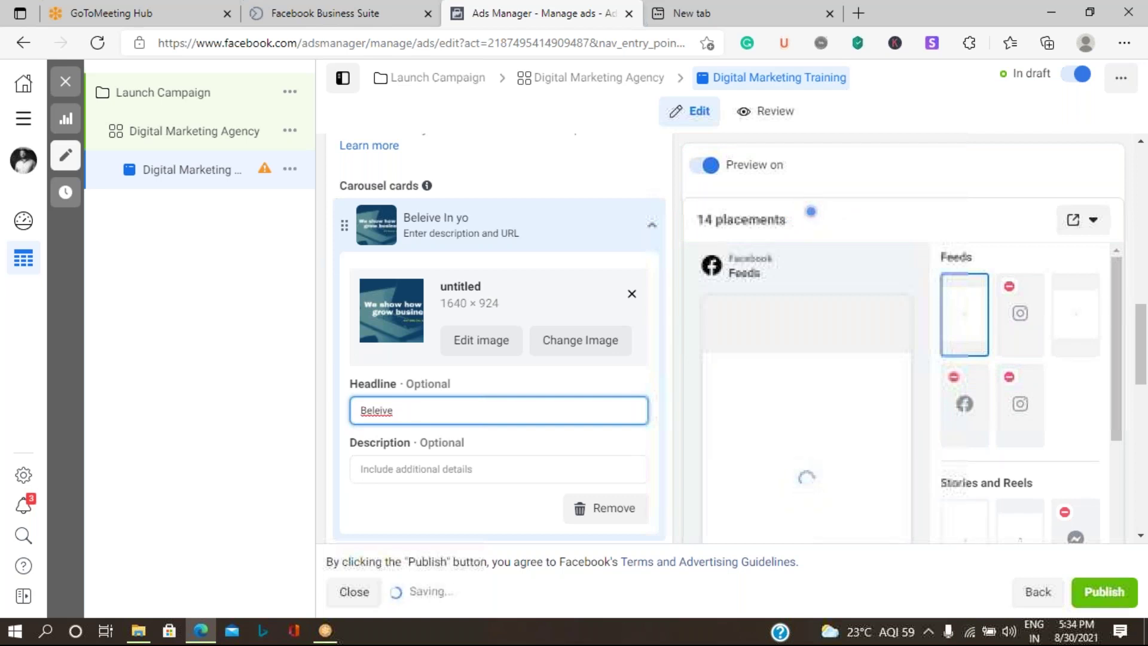
pyautogui.write(' Y')
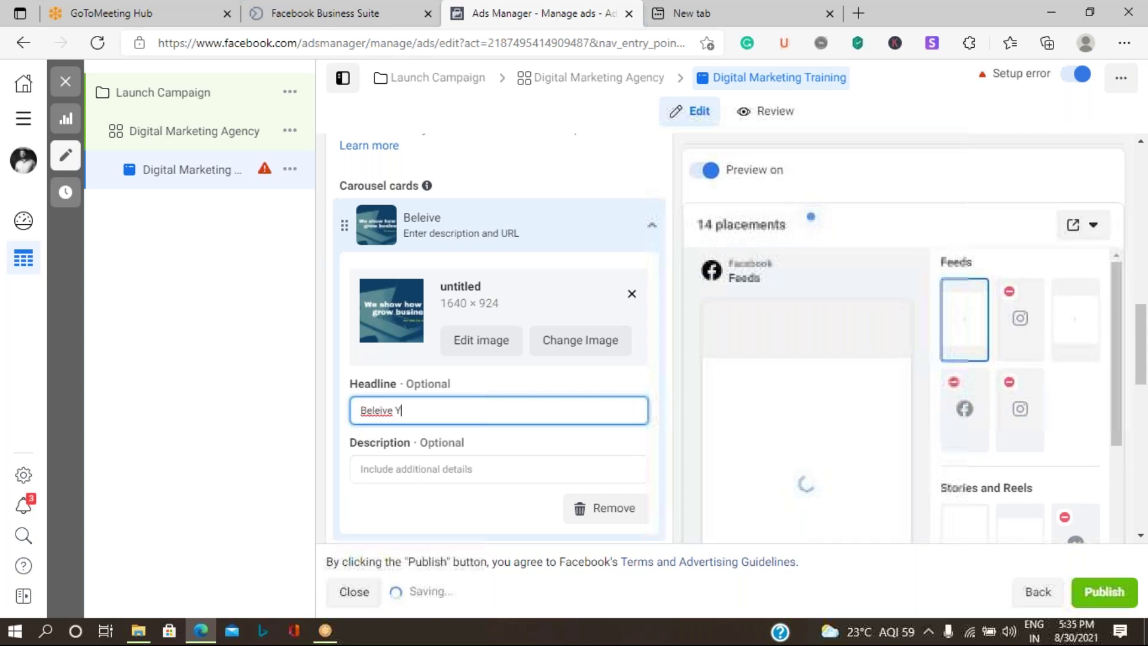
pyautogui.write('ourse')
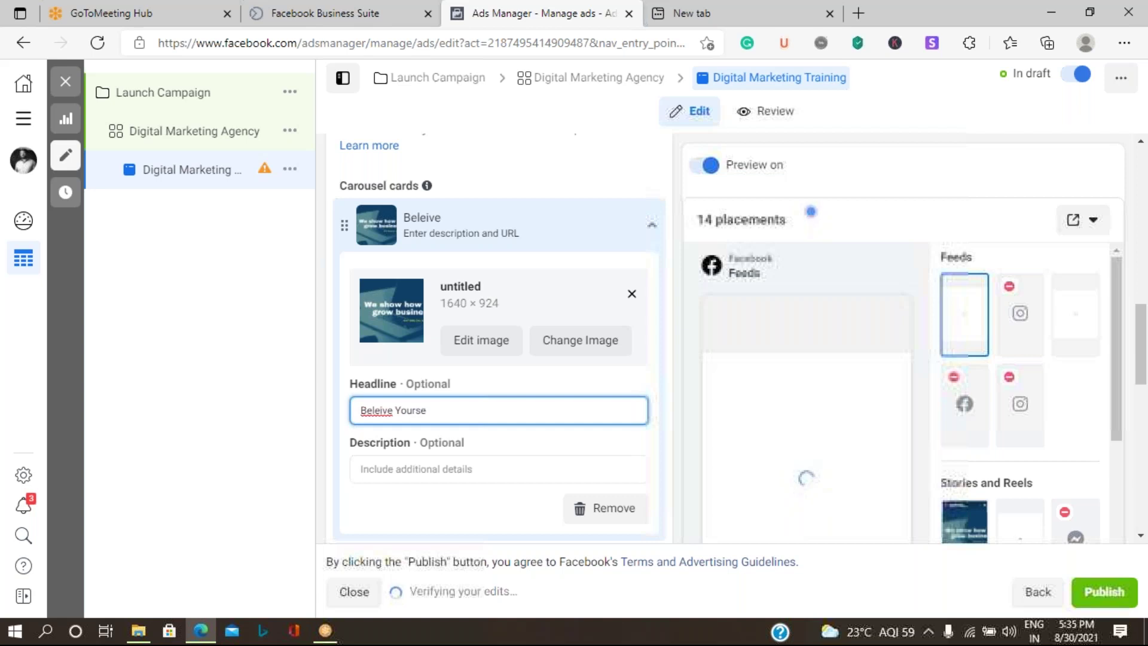
pyautogui.write('lf')
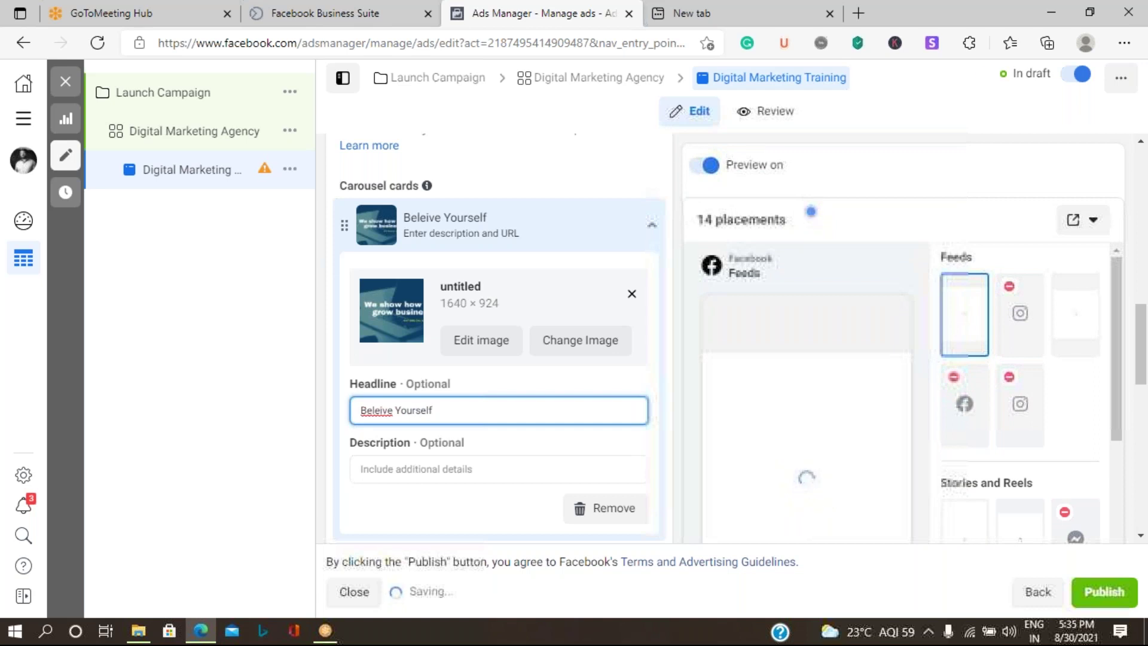
pyautogui.write('and Business')
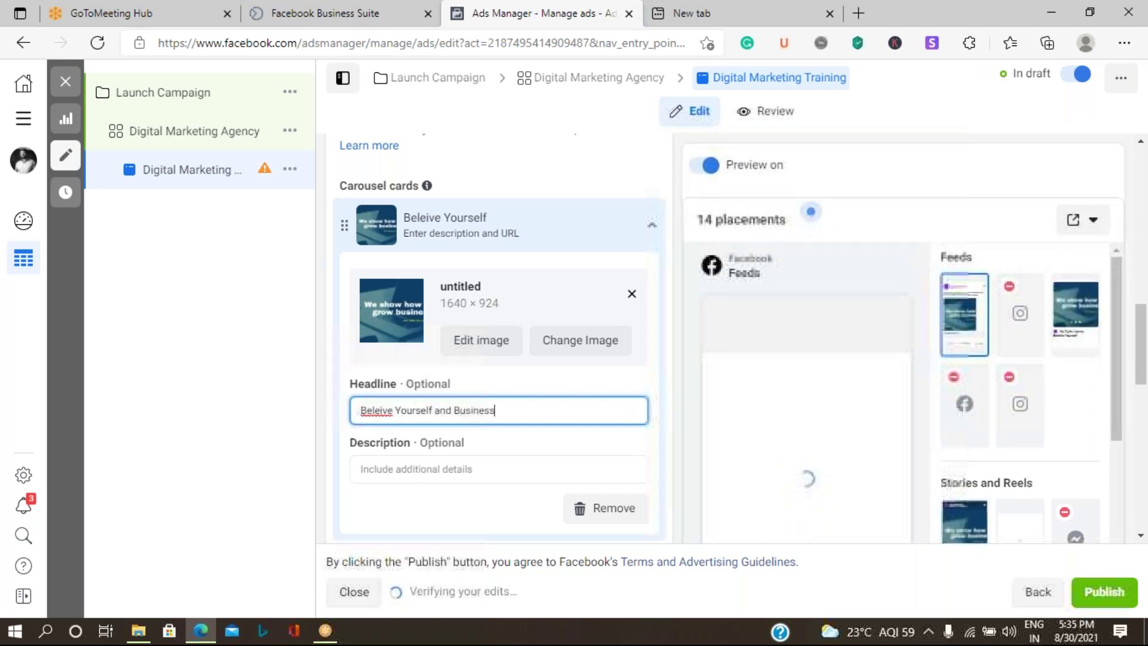
pyautogui.click(393, 469)
pyautogui.doubleClick(375, 410)
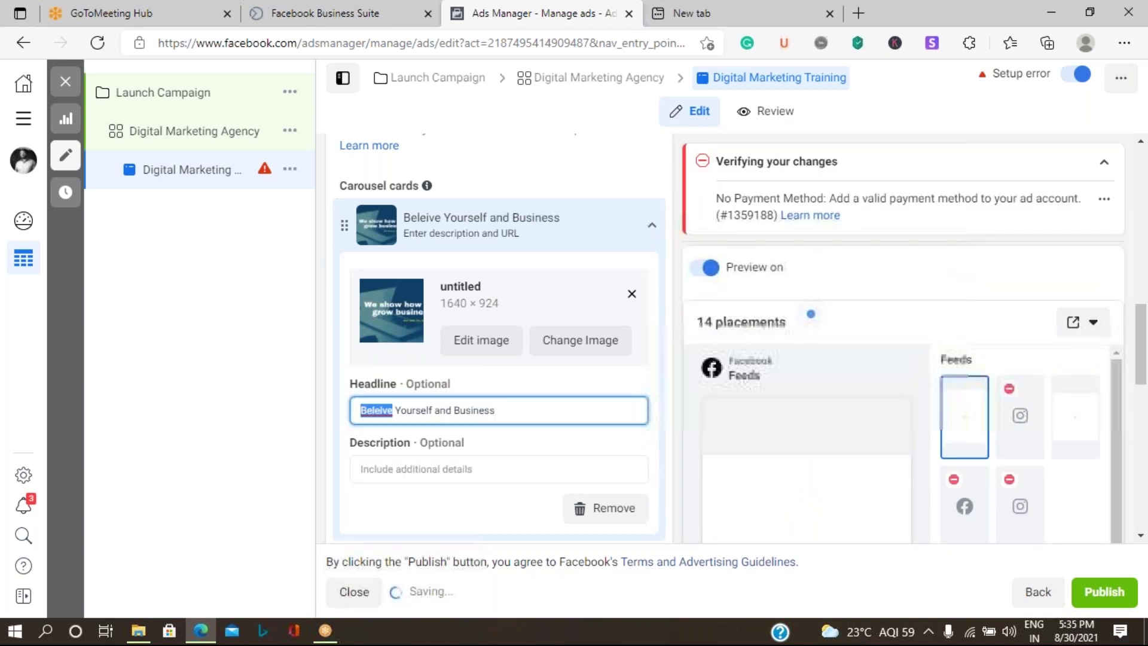
pyautogui.rightClick(373, 411)
pyautogui.click(459, 64)
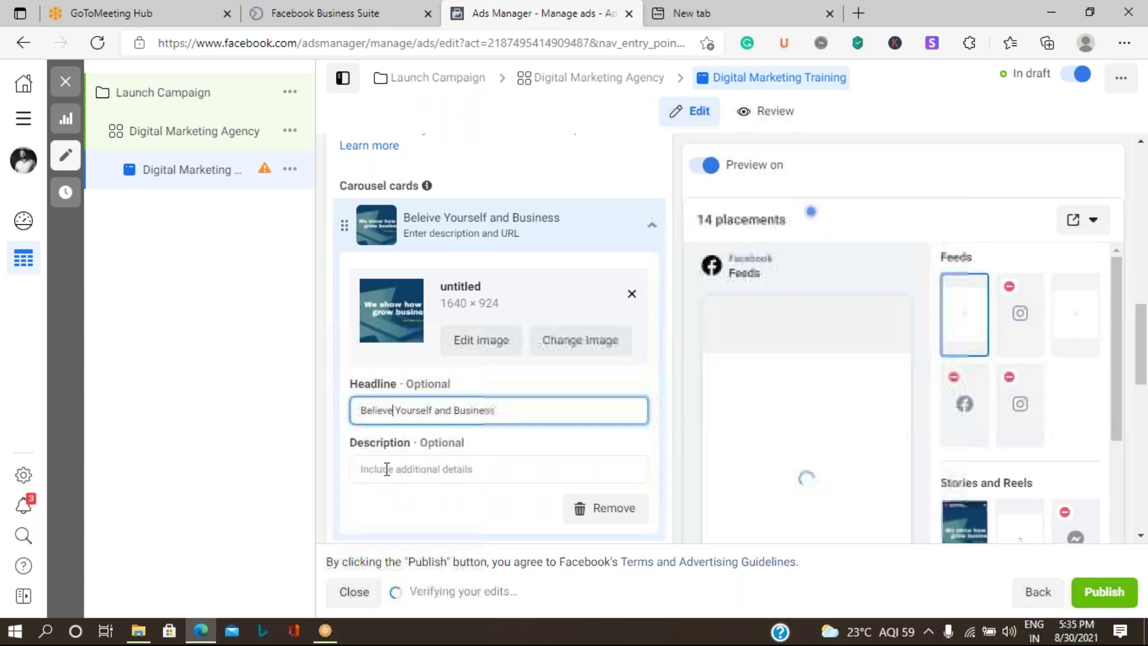
# Step: Write the card description: agency name plus 'brings the Belief on your business in growing successfully with Full proof'
pyautogui.click(387, 469)
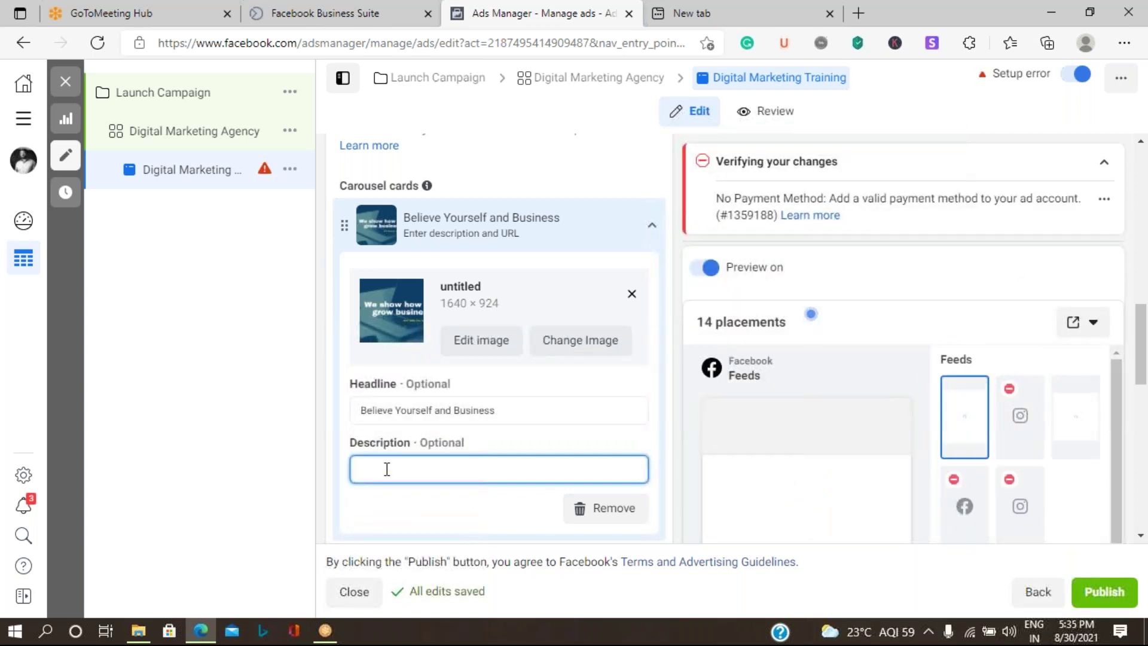
pyautogui.write('Raj D')
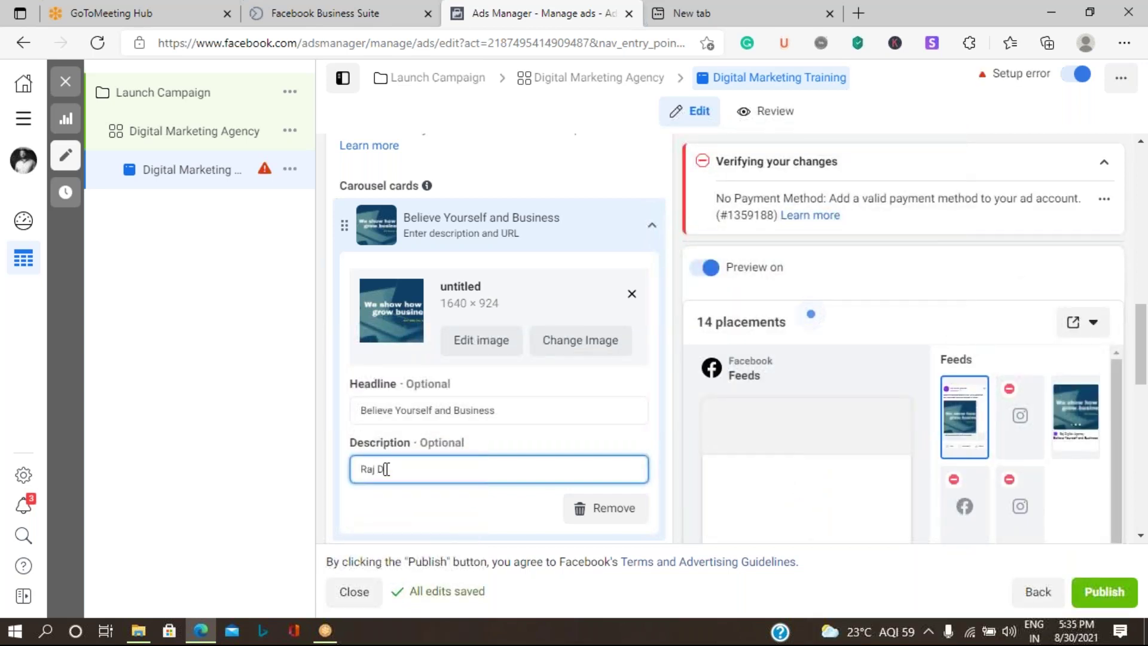
pyautogui.write('igital')
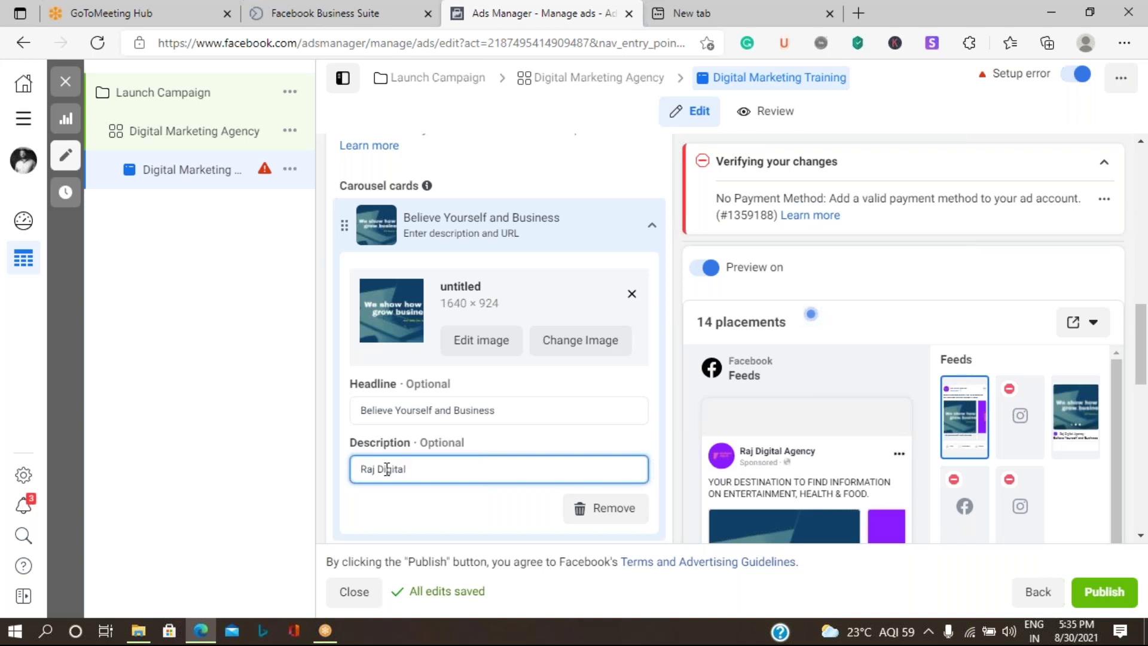
pyautogui.write(' Agency')
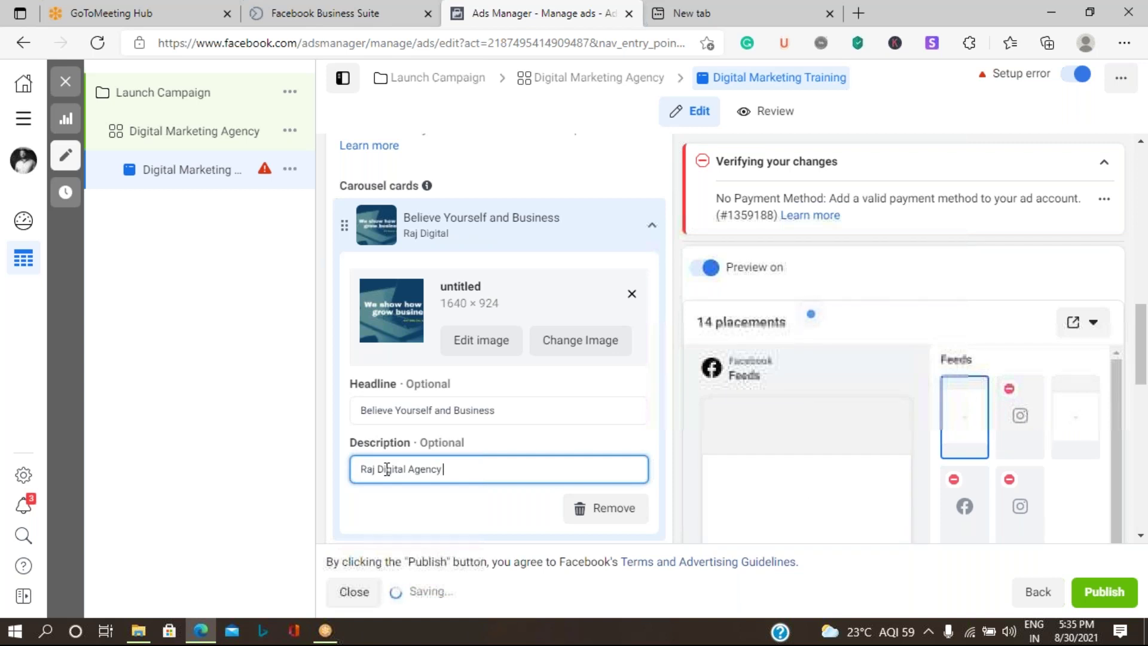
pyautogui.write(' brings the Belief ')
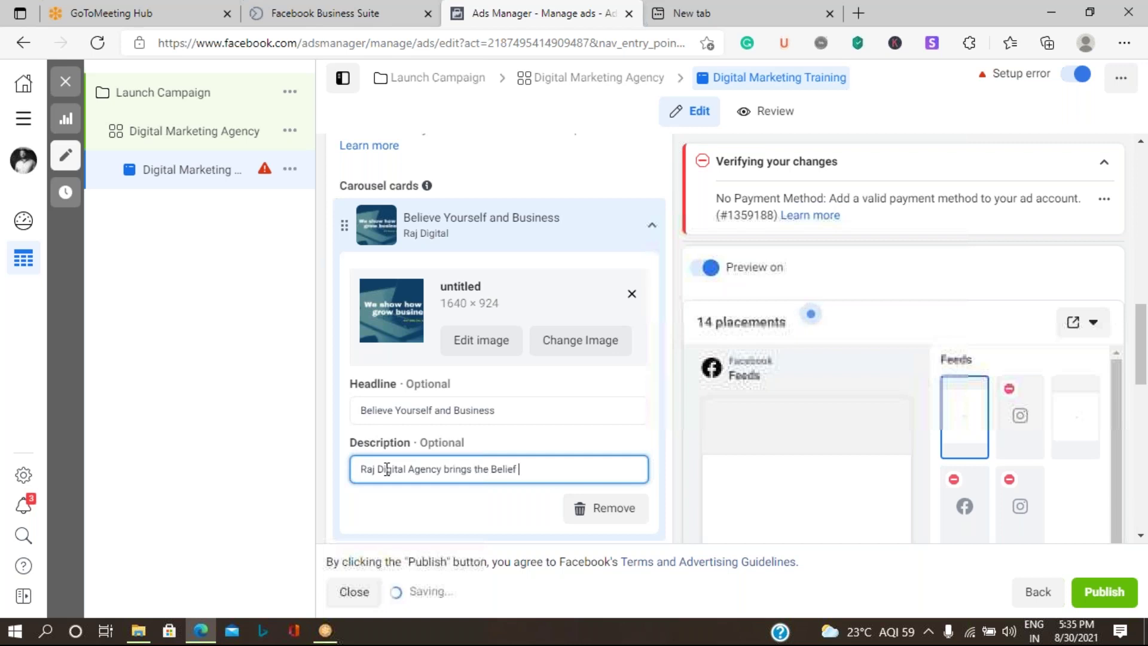
pyautogui.write('on your busin')
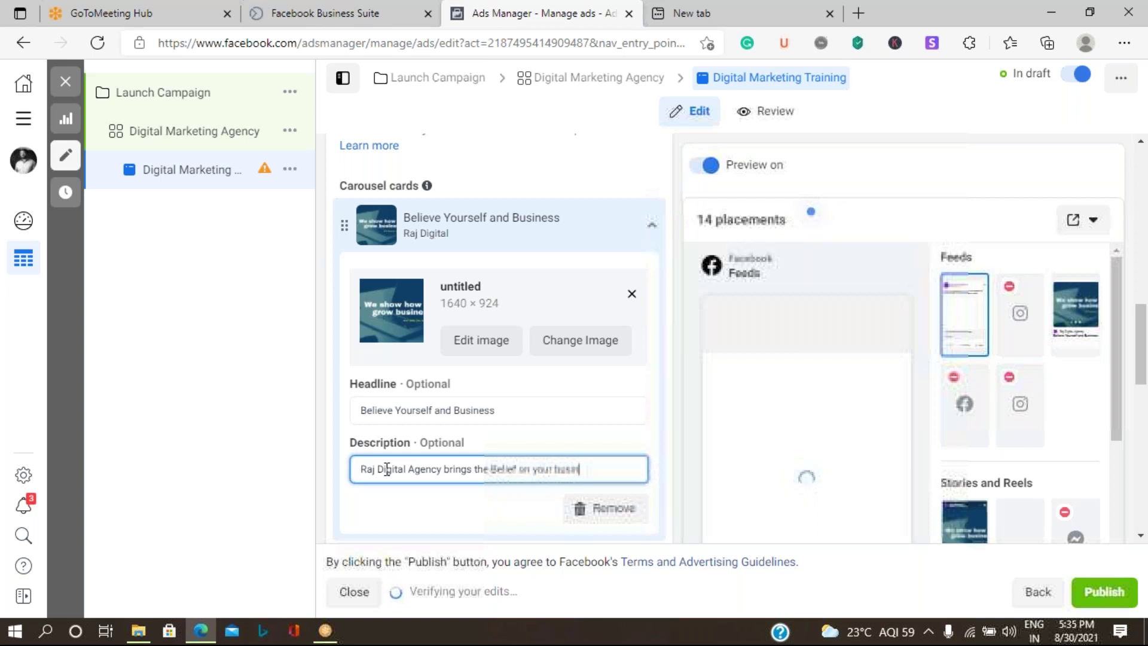
pyautogui.write('ess in gr')
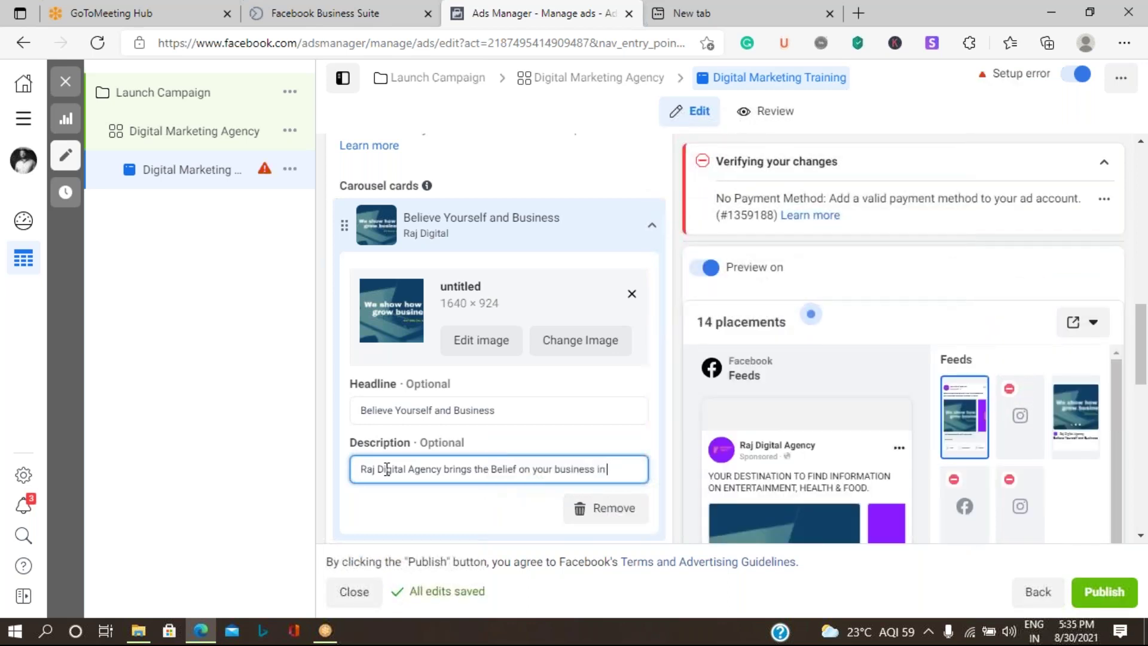
pyautogui.write('owing s')
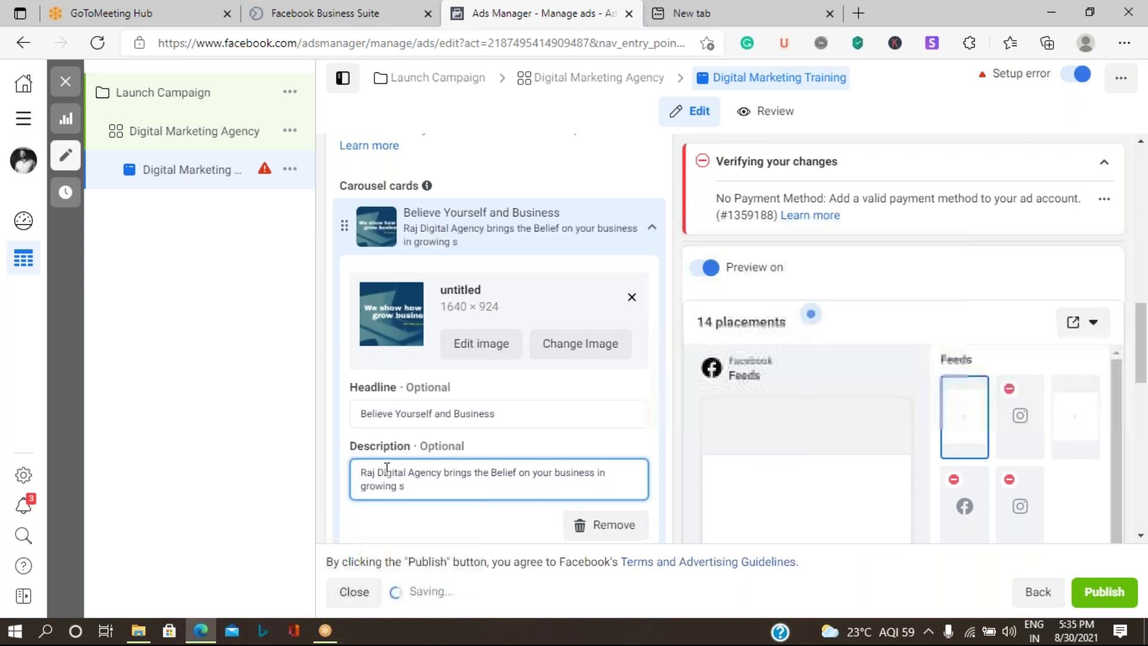
pyautogui.write('ucce')
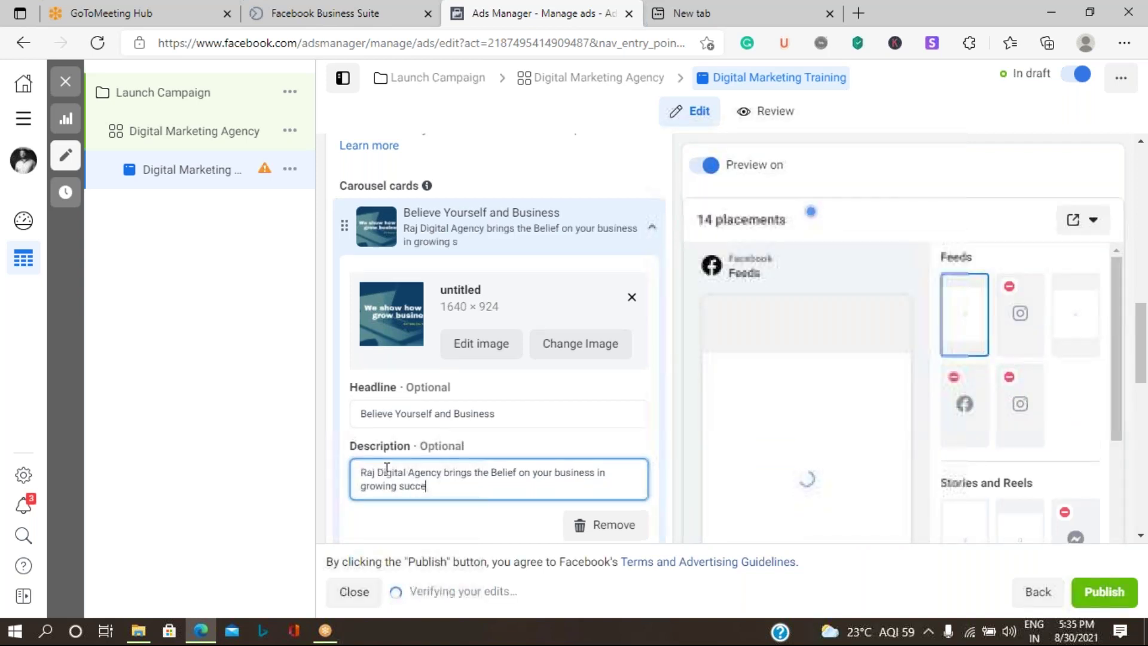
pyautogui.write('ssfully ')
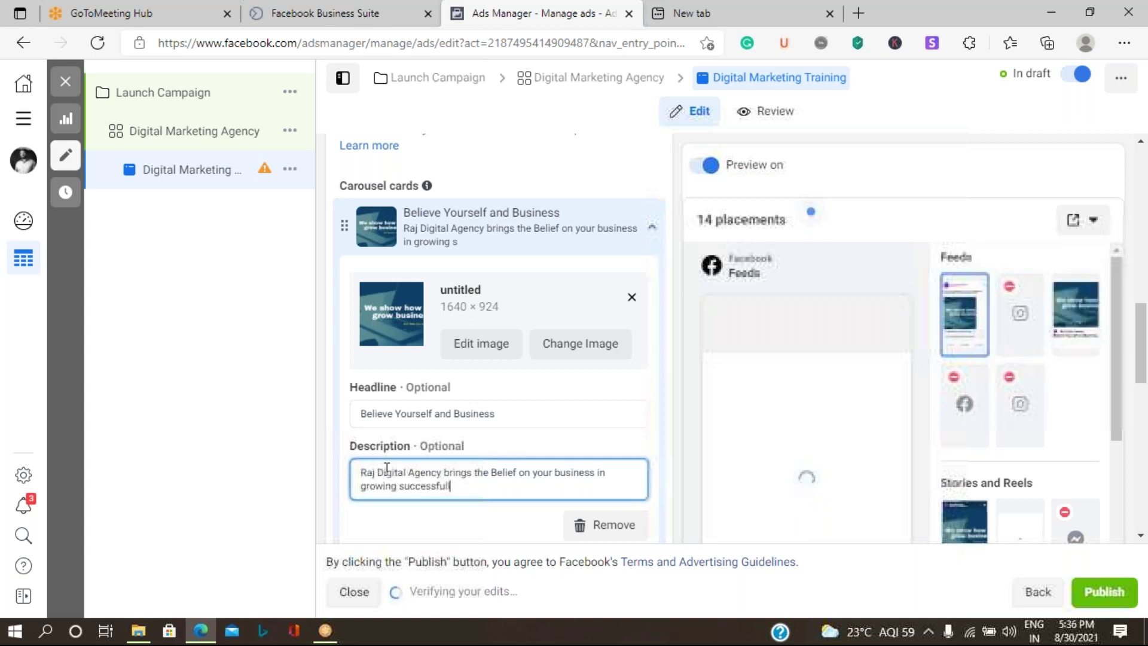
pyautogui.write('with ')
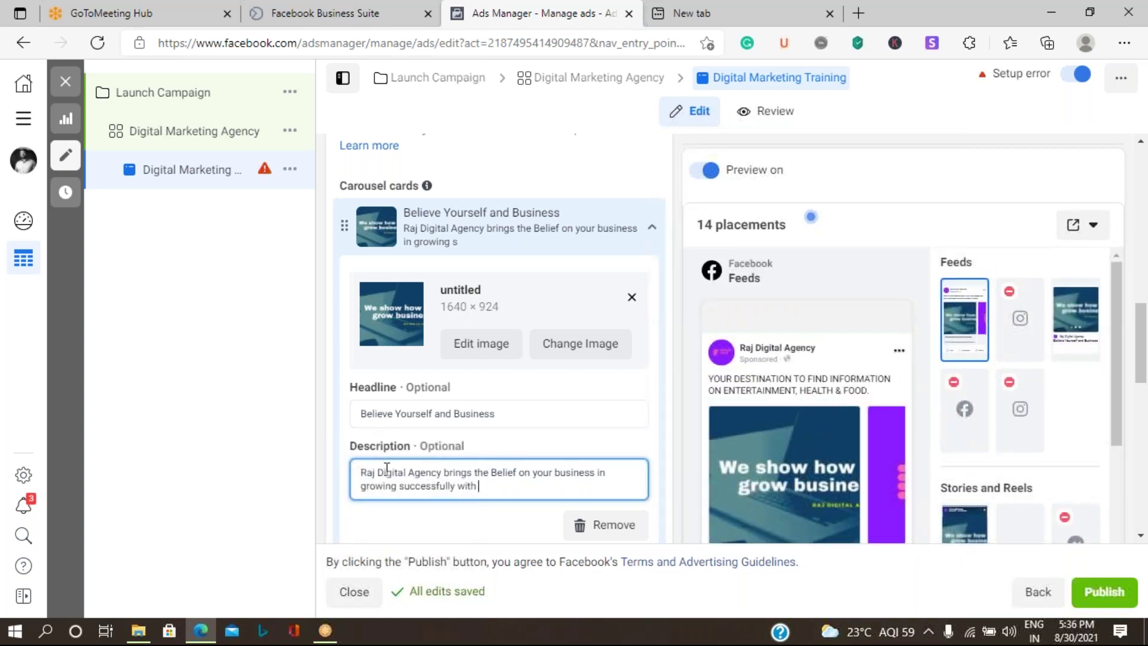
pyautogui.write('F')
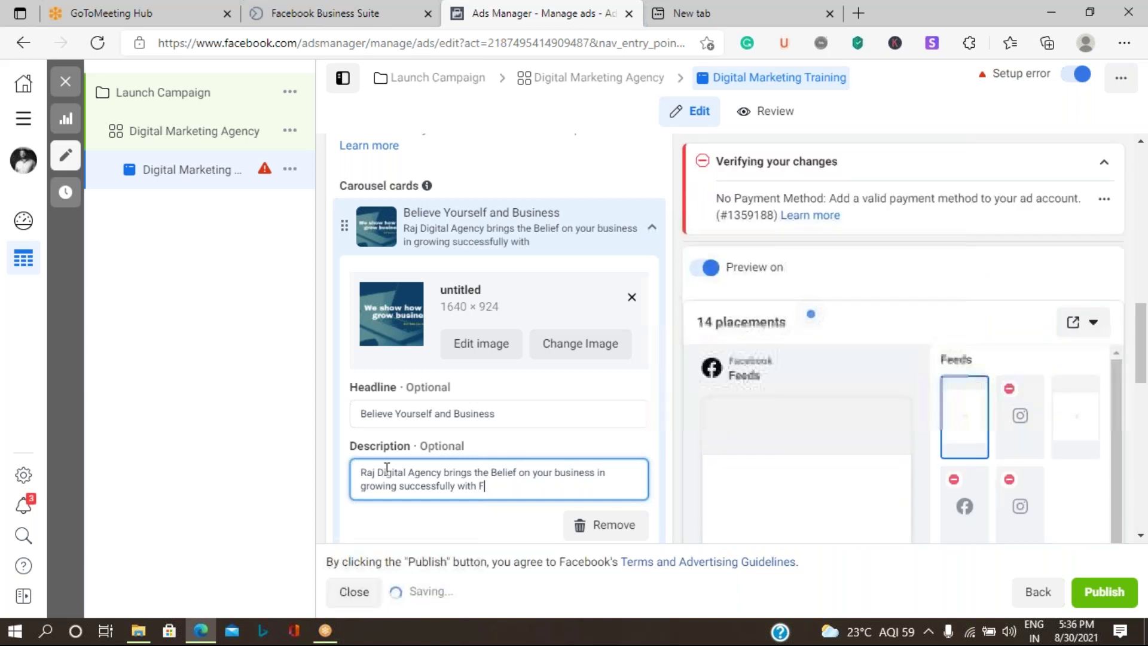
pyautogui.write('ull proof.')
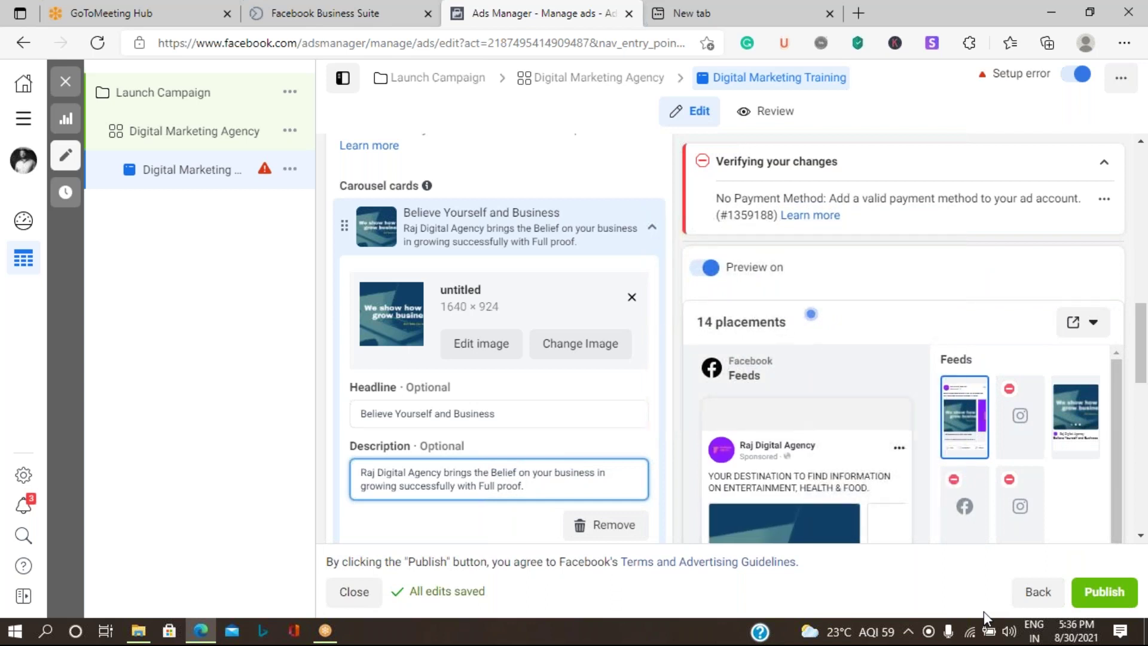
pyautogui.moveTo(806, 449)
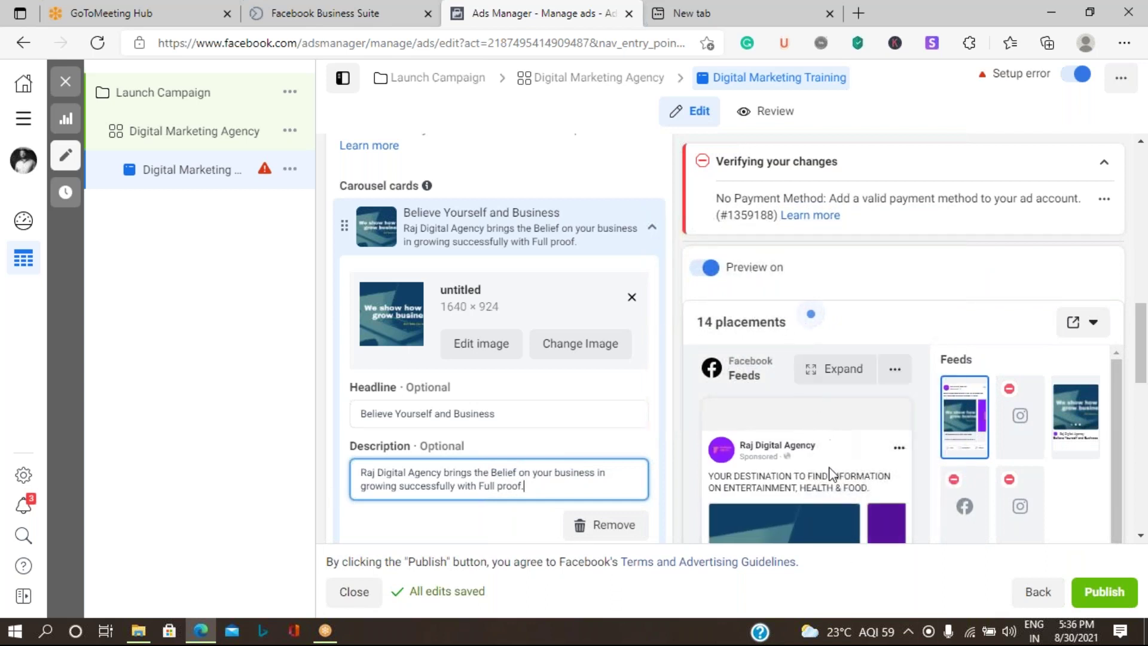
# Step: Replace the primary text with the agency name followed by 'One stop solution to your Business growth.'
pyautogui.scroll(-3, 499, 335)
pyautogui.scroll(-2, 499, 334)
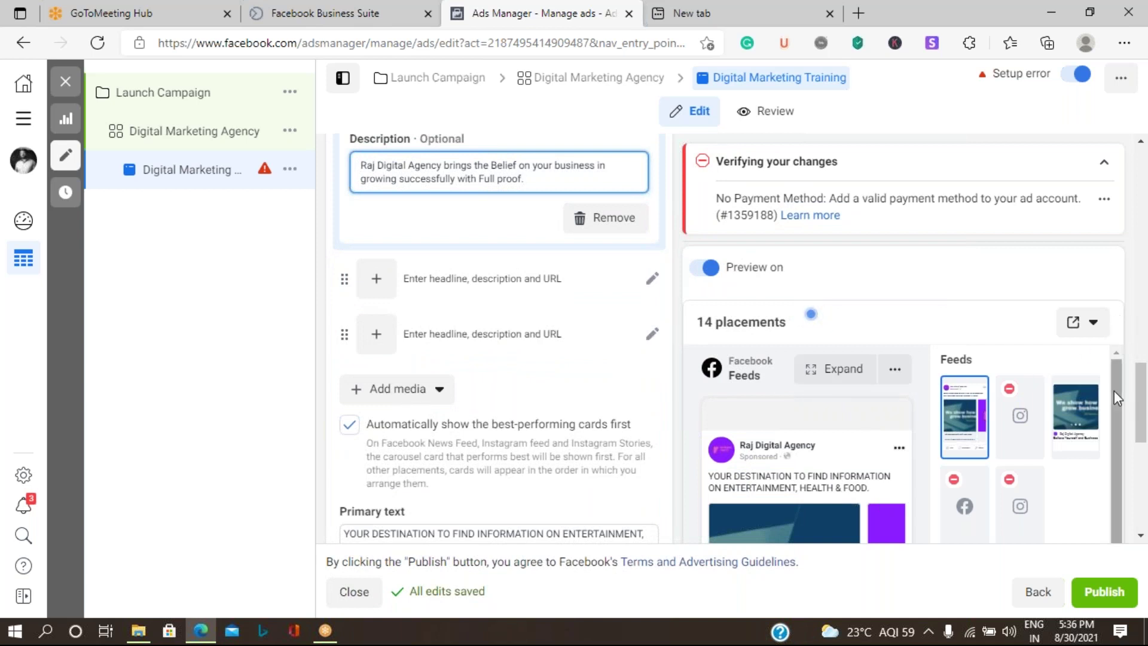
pyautogui.moveTo(1114, 390); pyautogui.dragTo(1118, 526)
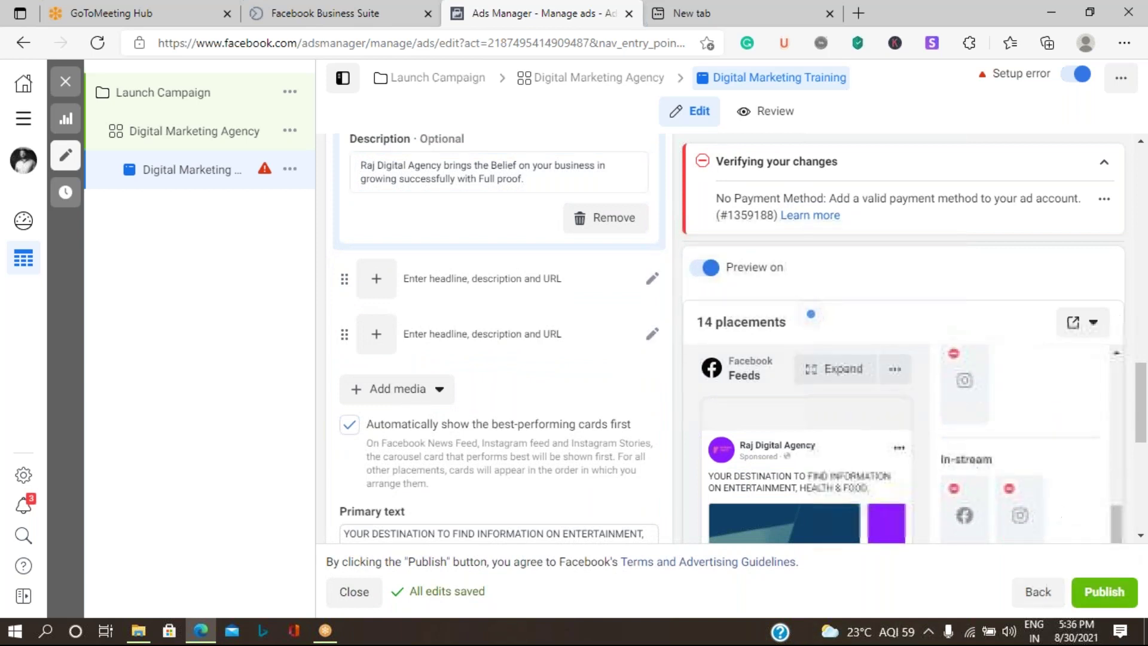
pyautogui.scroll(-3, 824, 456)
pyautogui.scroll(-3, 824, 464)
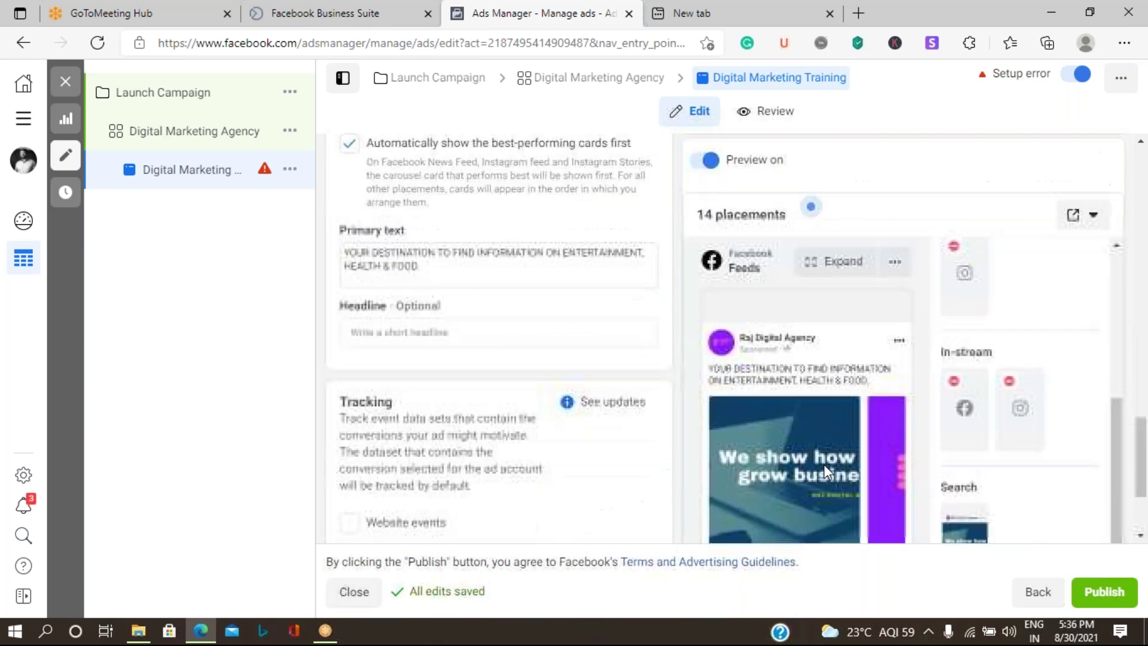
pyautogui.moveTo(429, 178)
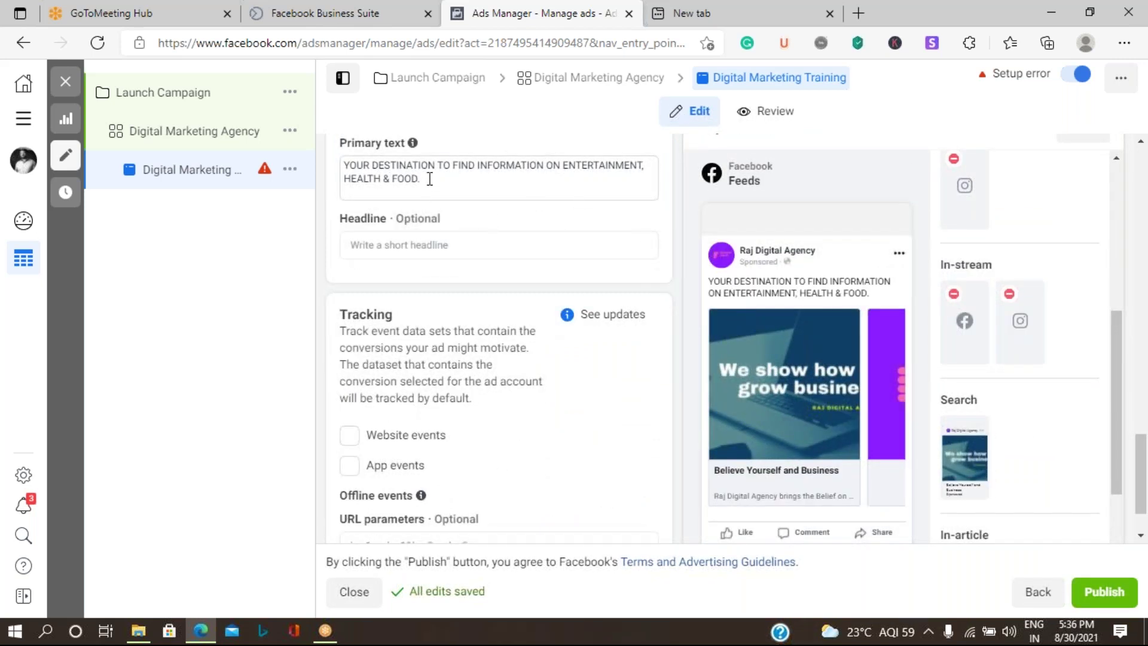
pyautogui.tripleClick(336, 165)
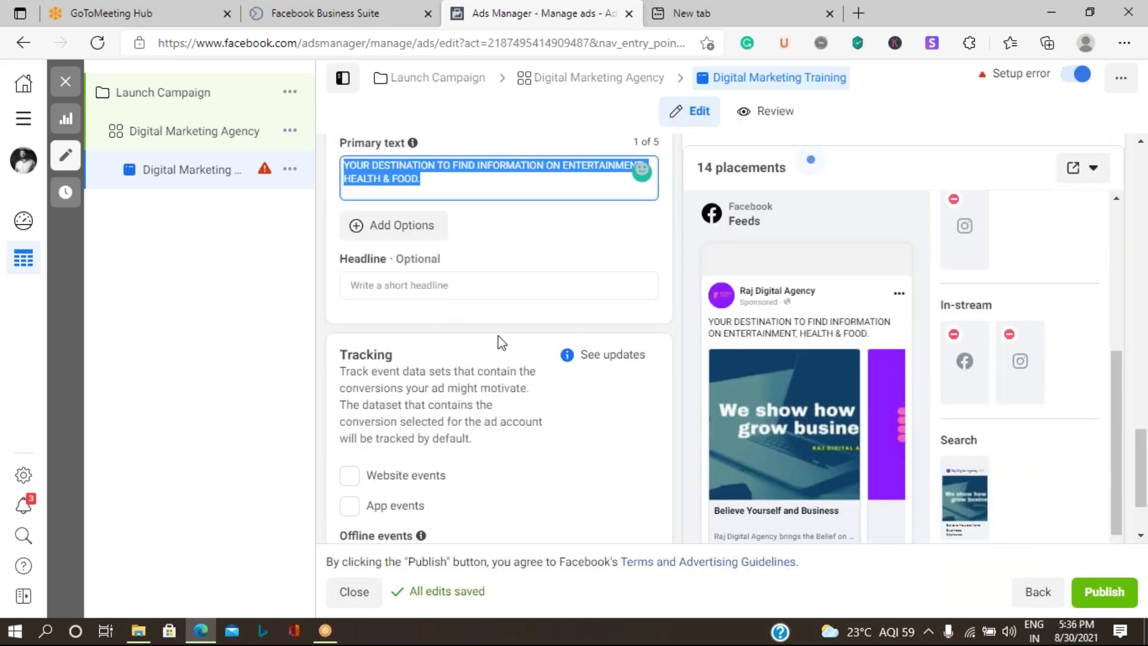
pyautogui.press('BackSpace')
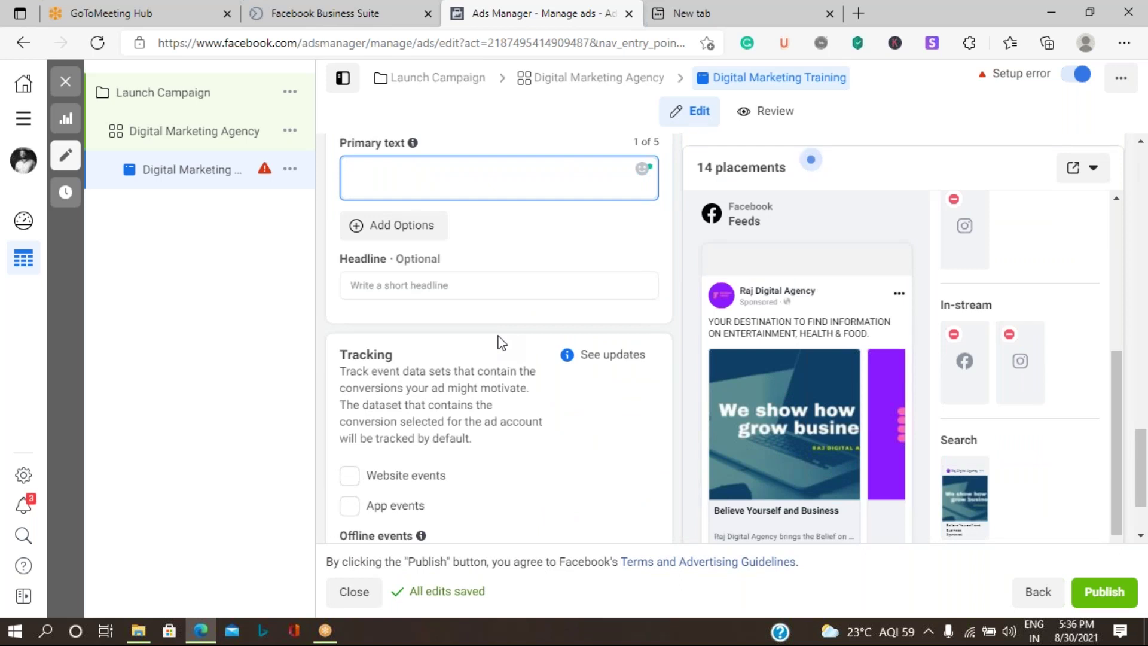
pyautogui.write('Raj F')
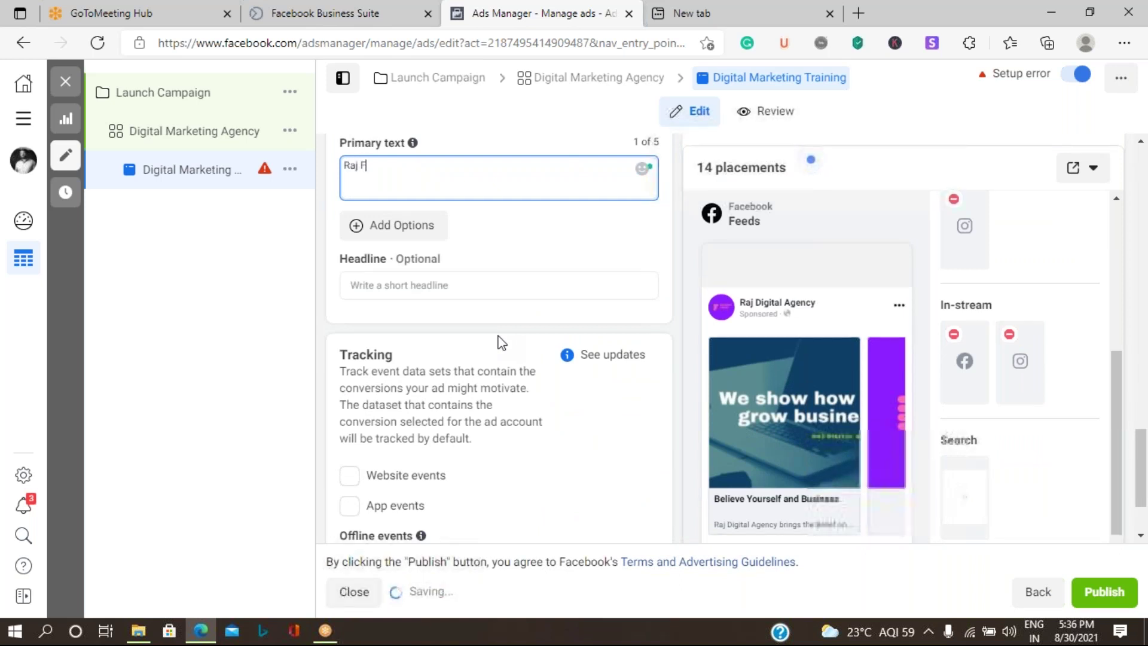
pyautogui.press('BackSpace')
pyautogui.write('Digital ')
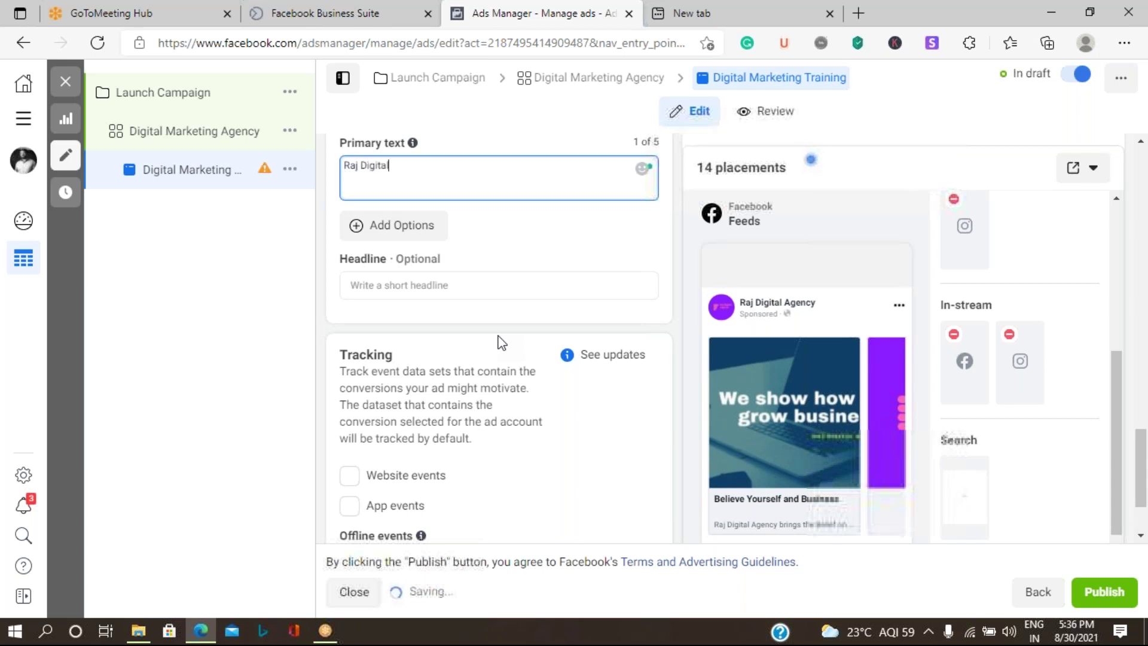
pyautogui.write('Agency One stop ')
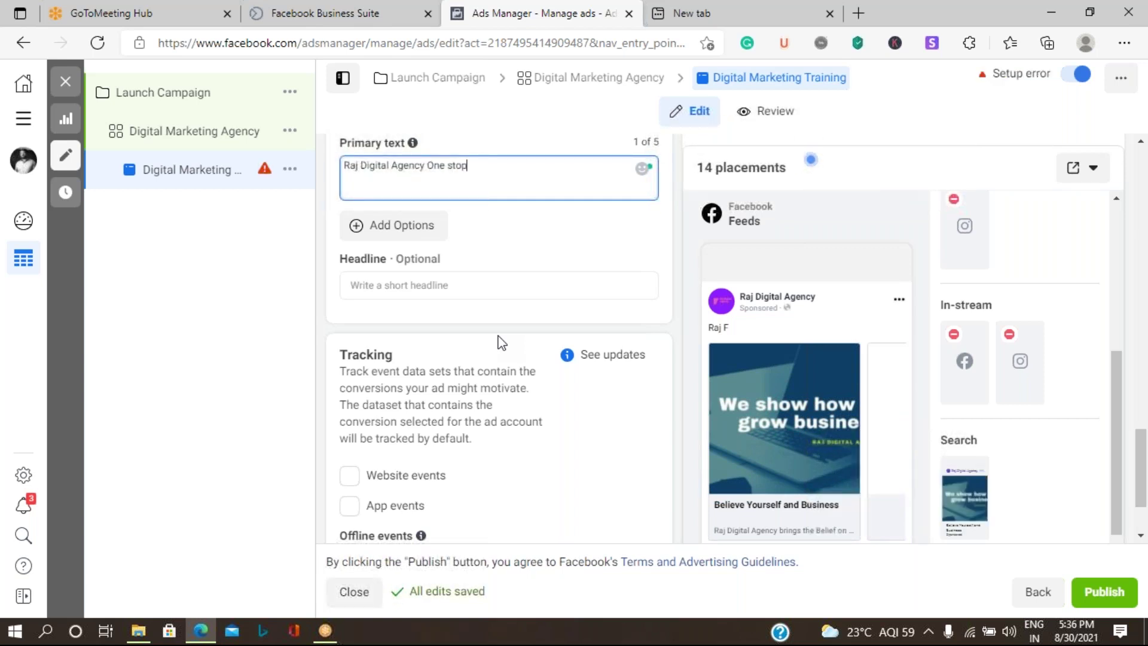
pyautogui.write('solutio')
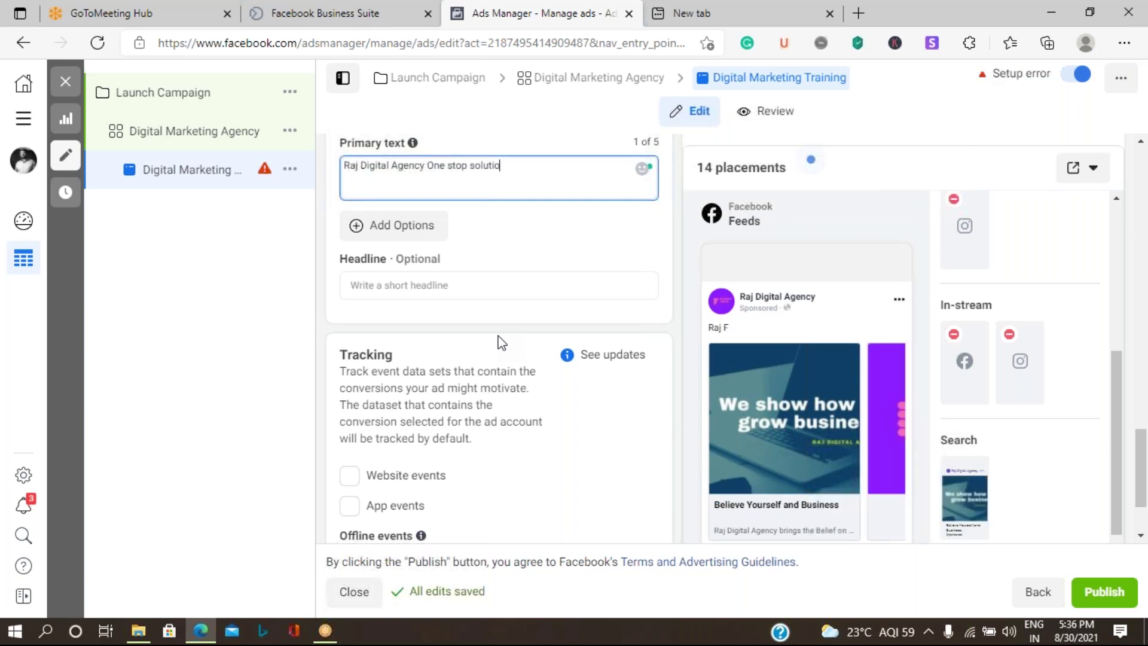
pyautogui.write('n to your Bus')
pyautogui.write('iness growth.')
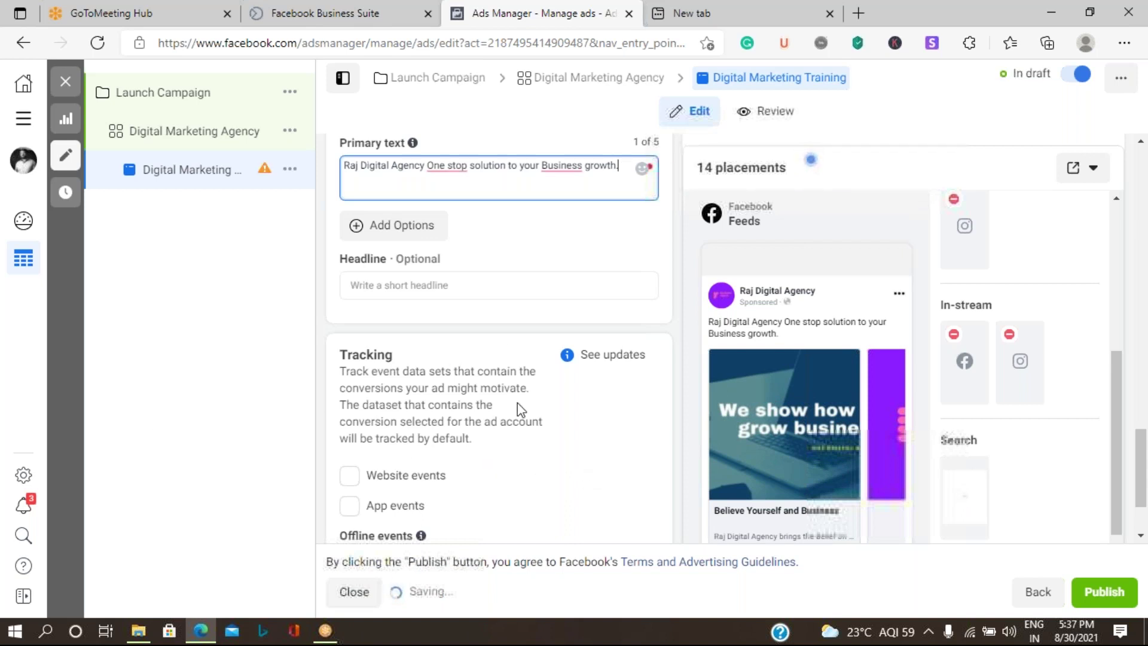
# Step: Bring up the ad preview's sharing options
pyautogui.scroll(-2, 521, 409)
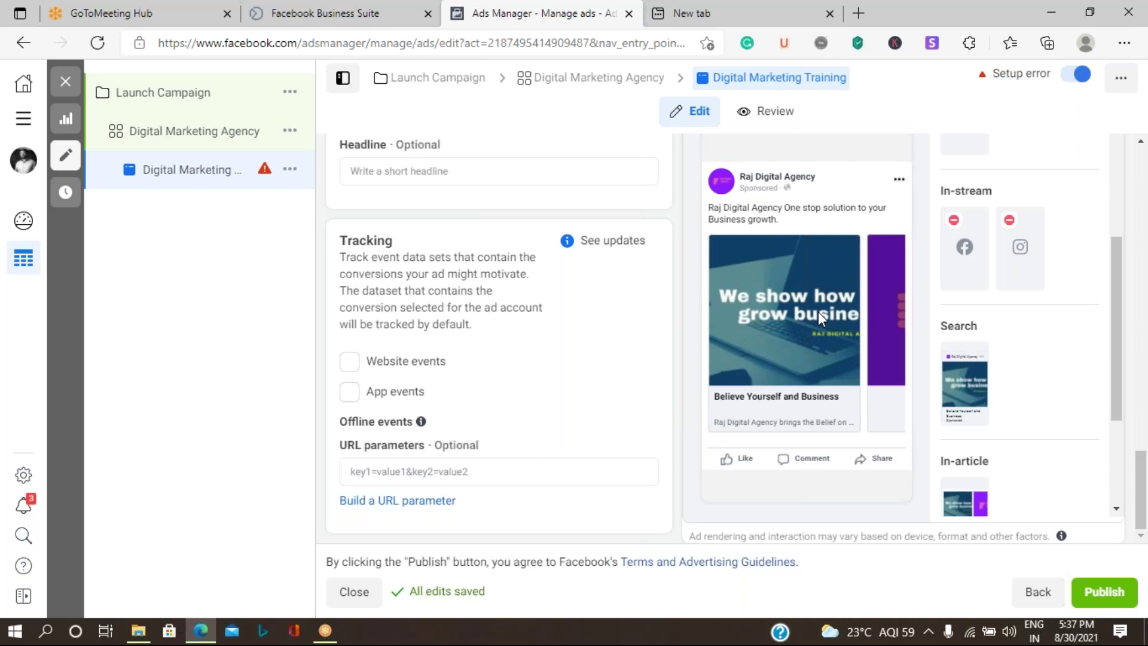
pyautogui.scroll(2, 818, 311)
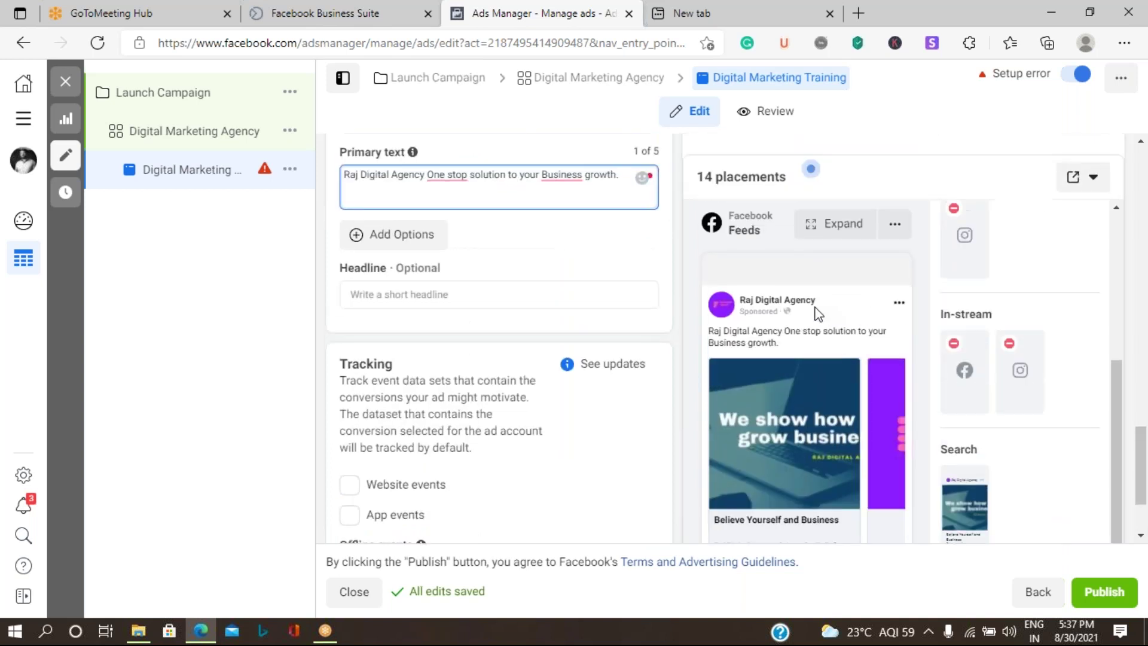
pyautogui.click(1074, 180)
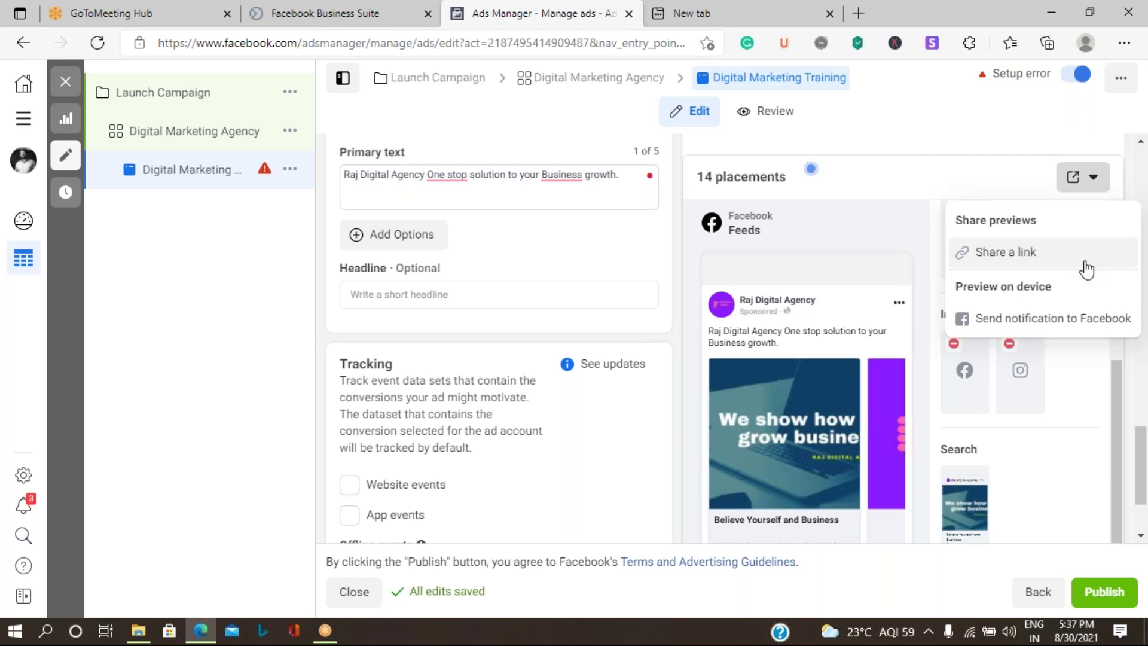
pyautogui.click(961, 175)
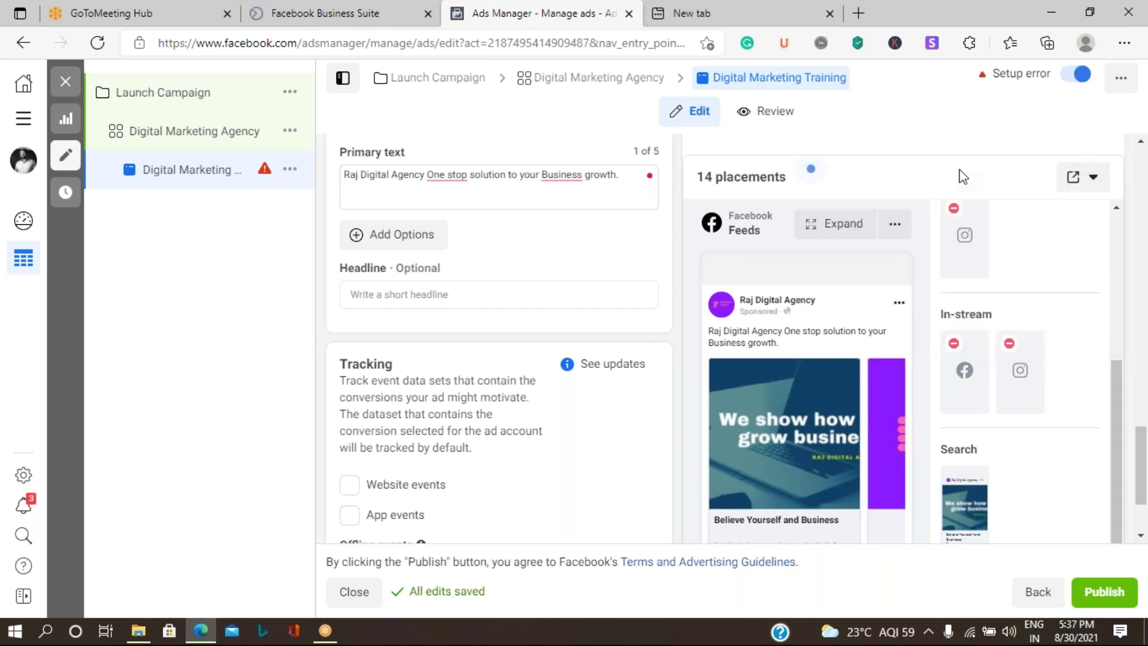
pyautogui.click(812, 230)
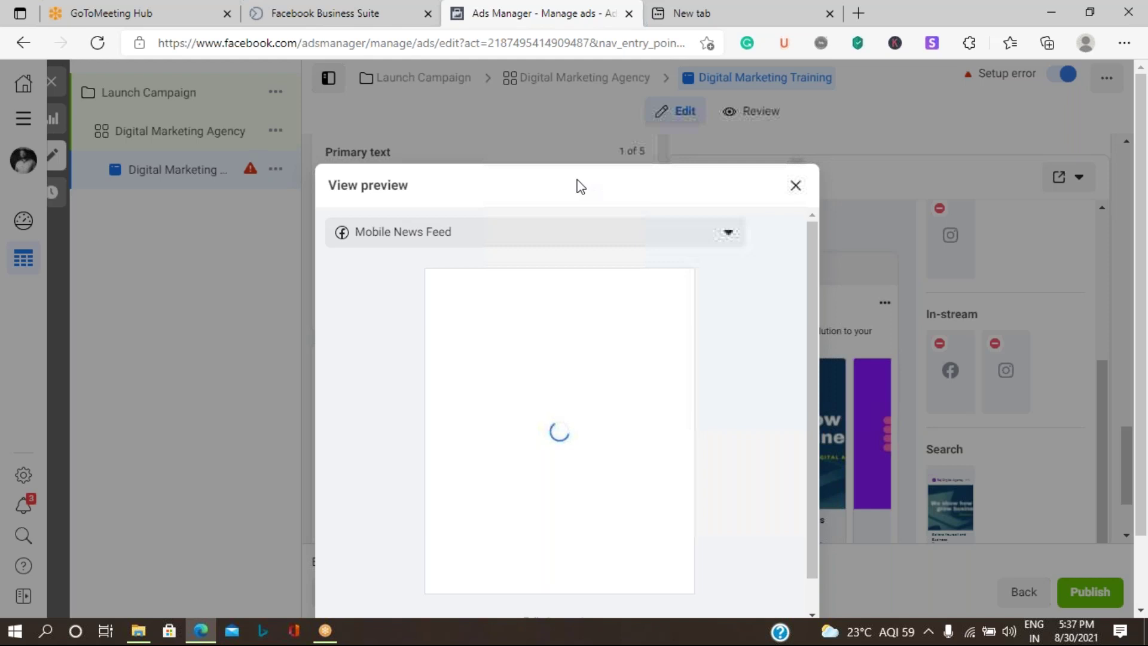
pyautogui.moveTo(577, 185); pyautogui.dragTo(582, 145)
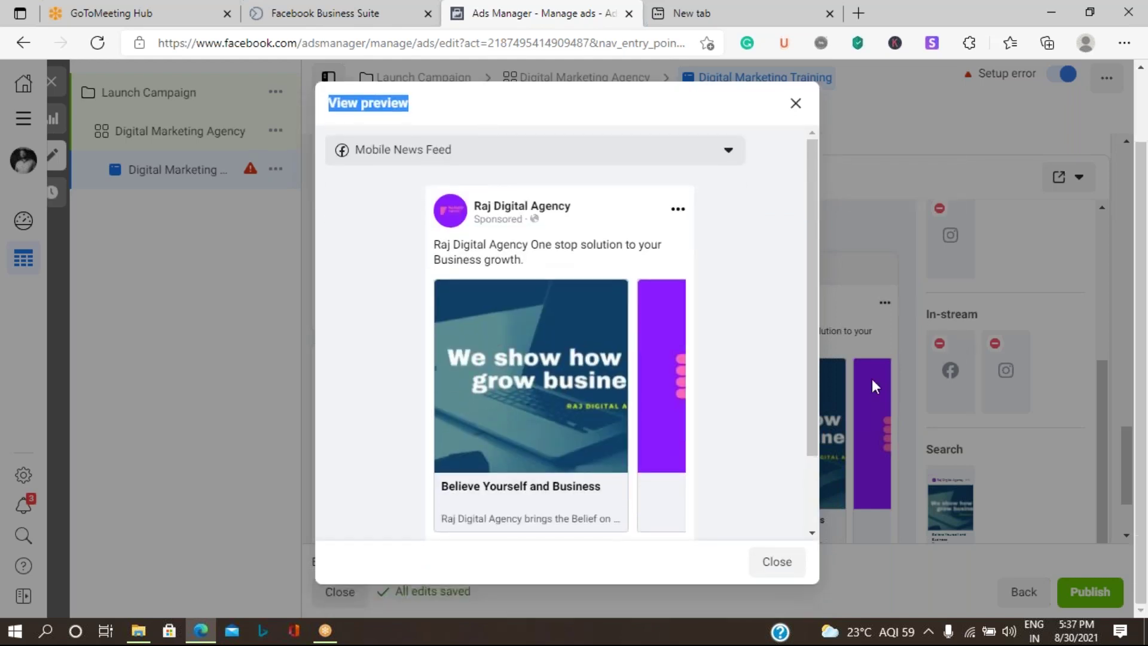
pyautogui.click(729, 154)
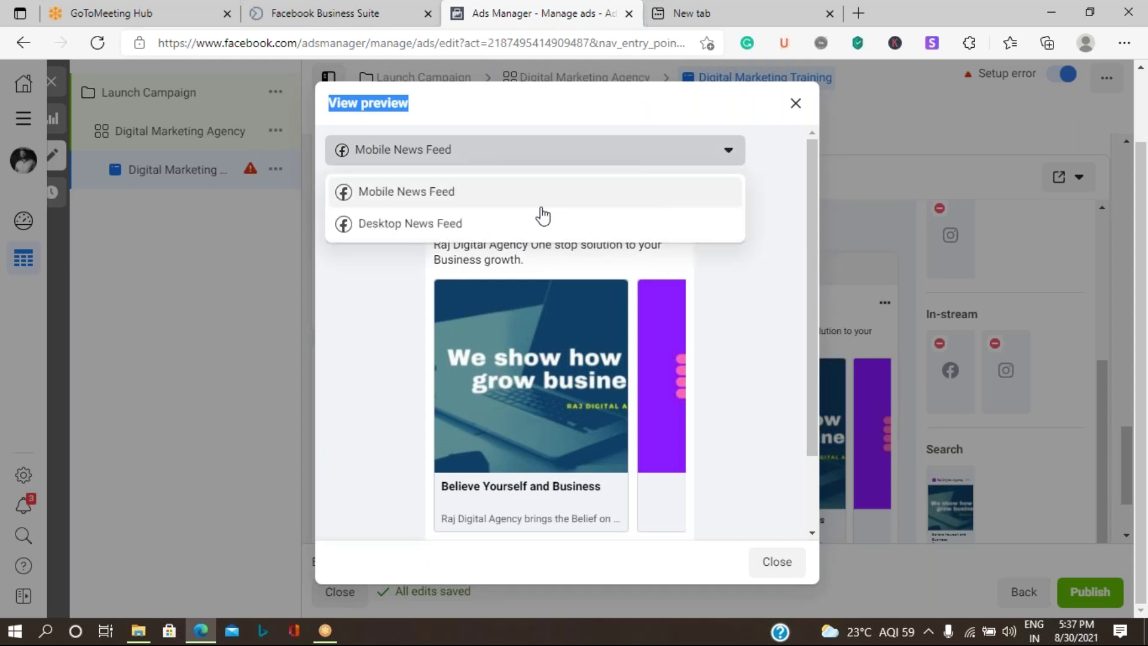
pyautogui.click(453, 226)
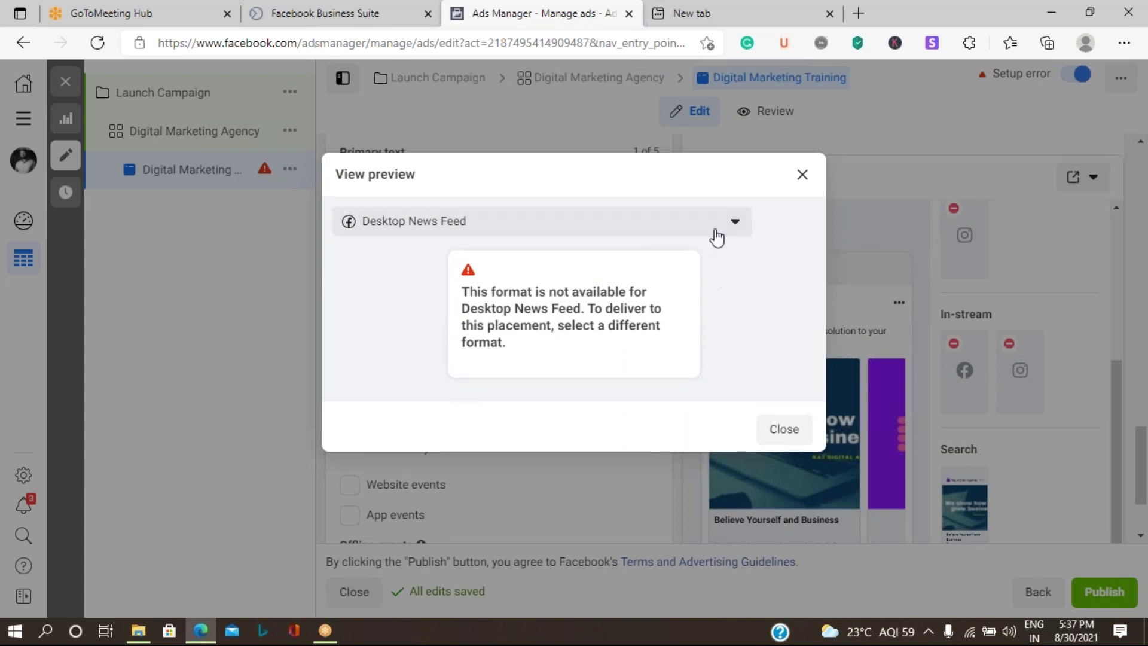
pyautogui.click(734, 224)
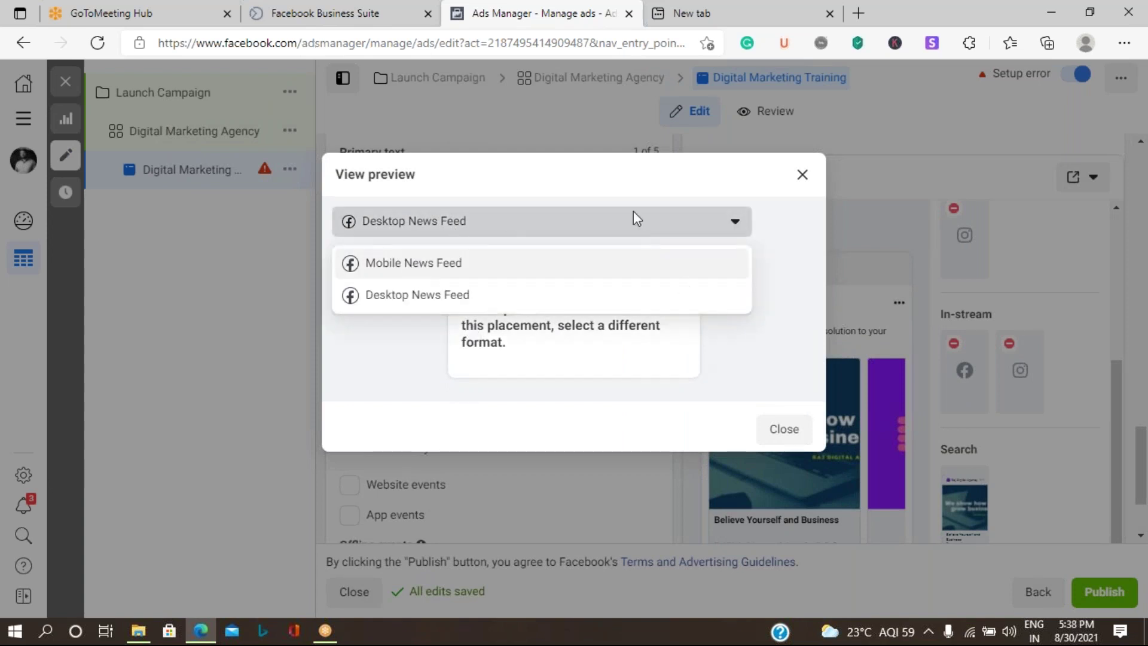
pyautogui.click(645, 263)
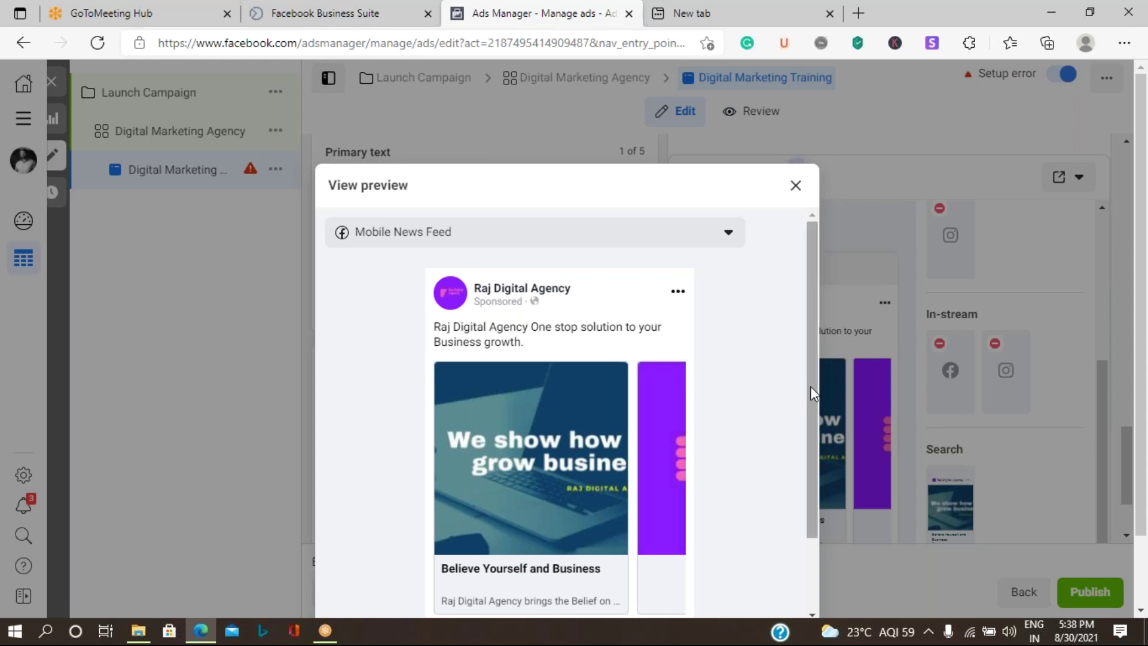
pyautogui.scroll(-1, 816, 514)
pyautogui.scroll(-3, 816, 517)
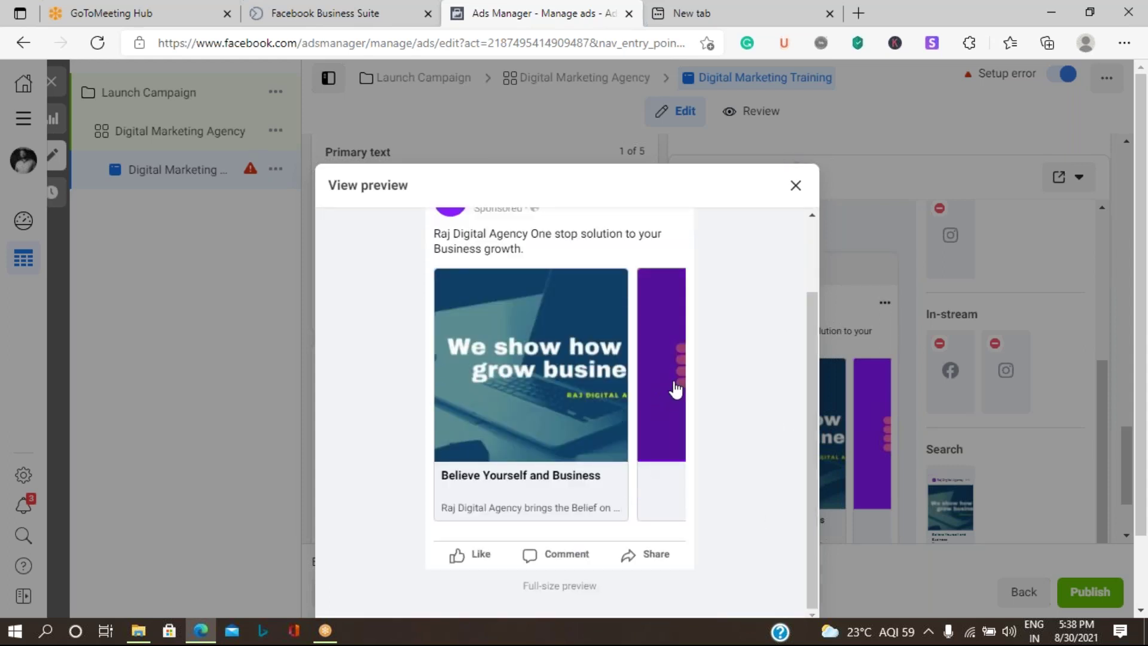
pyautogui.moveTo(656, 425); pyautogui.dragTo(594, 425)
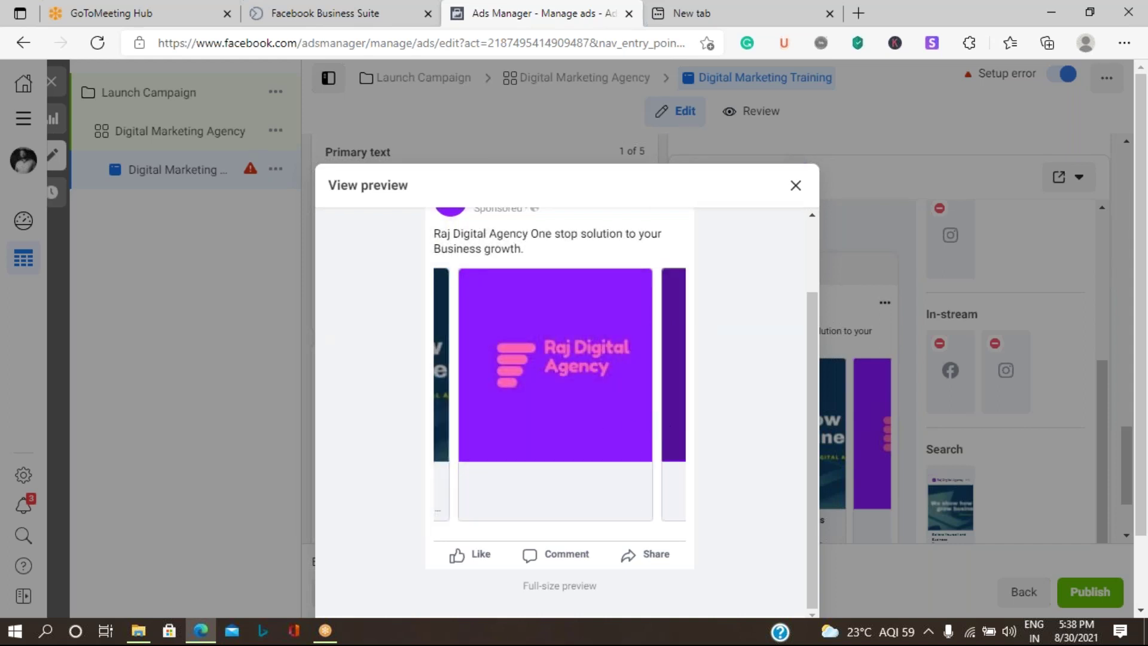
pyautogui.moveTo(682, 422); pyautogui.dragTo(662, 421)
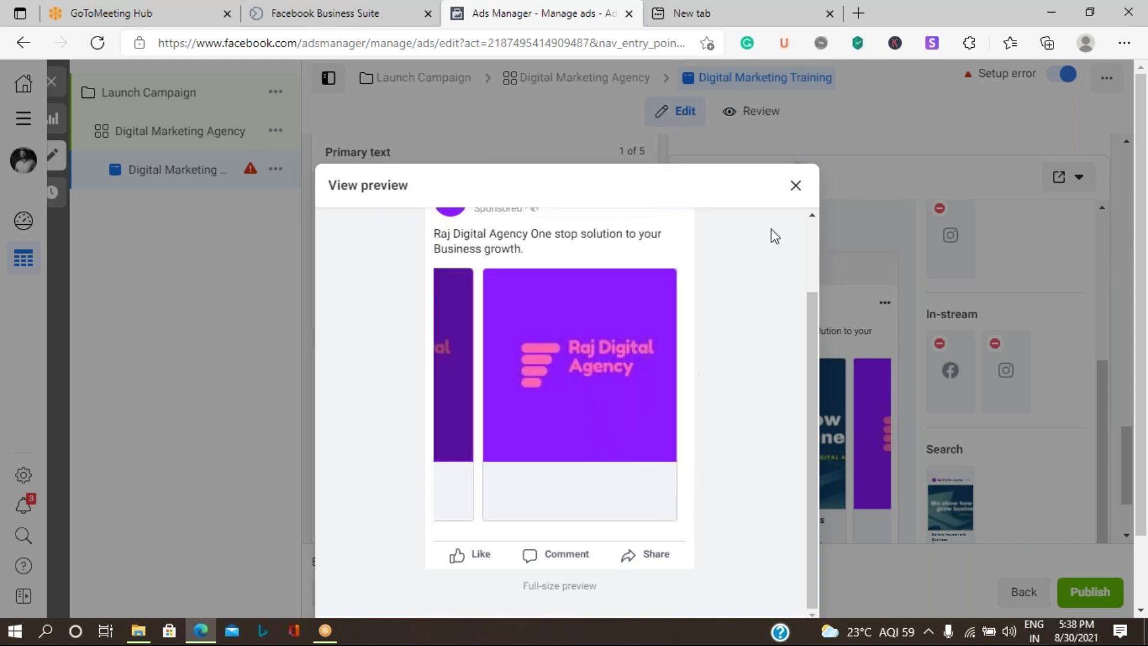
# Step: Close the preview and review the writing suggestions for 'One stop' and 'Business' in the primary text
pyautogui.press('Escape')
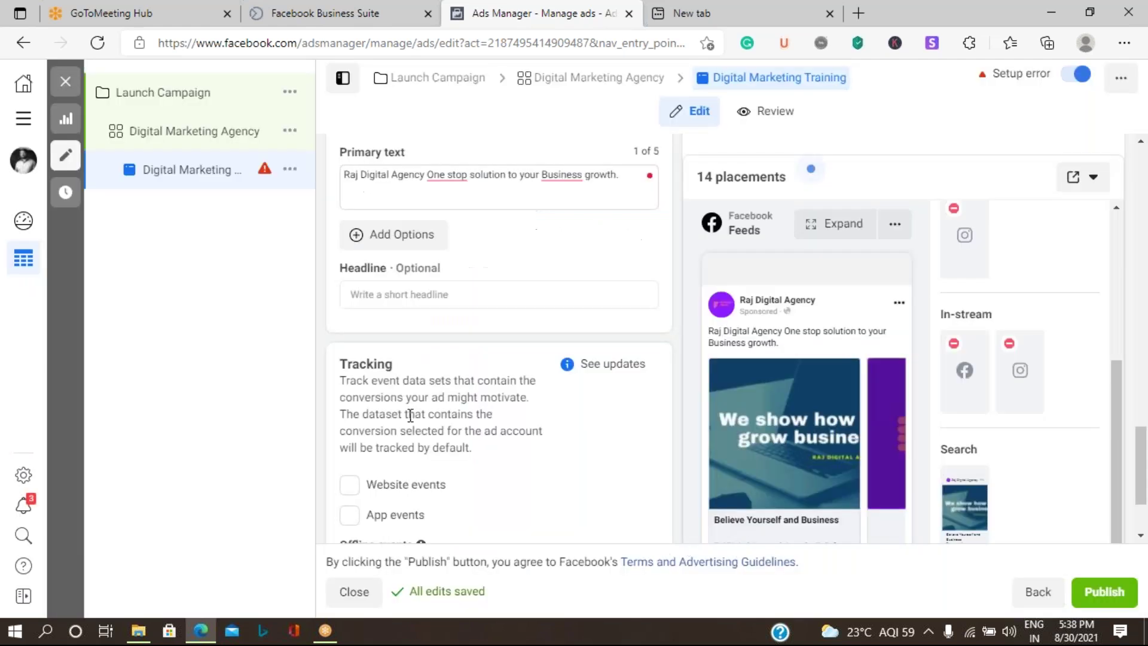
pyautogui.scroll(4, 470, 378)
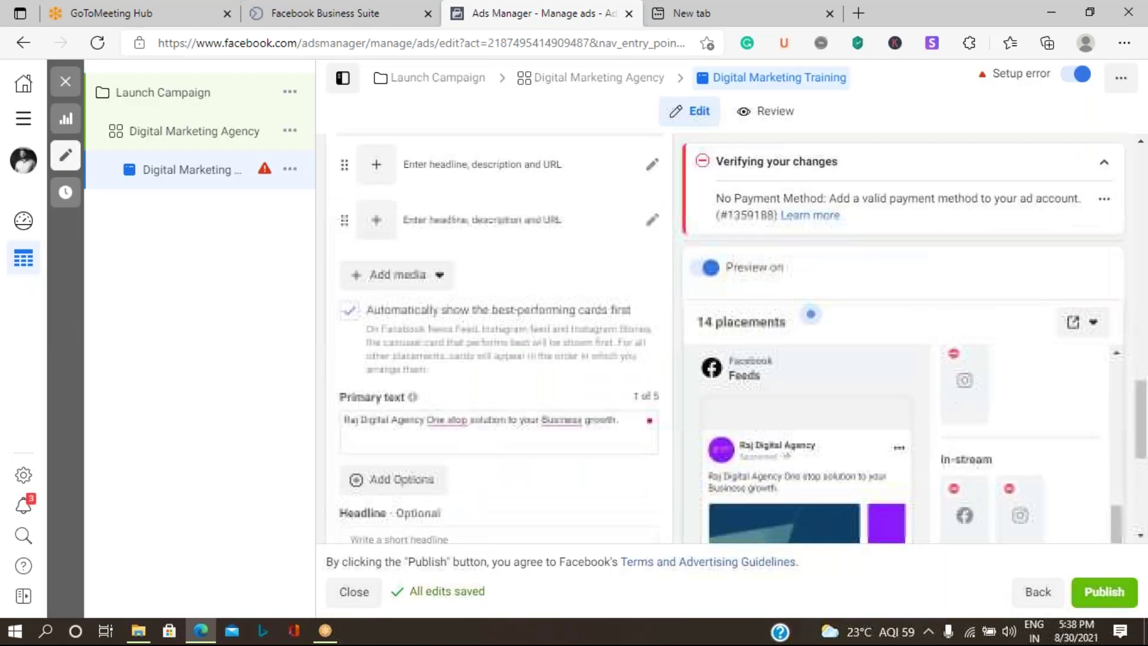
pyautogui.click(443, 422)
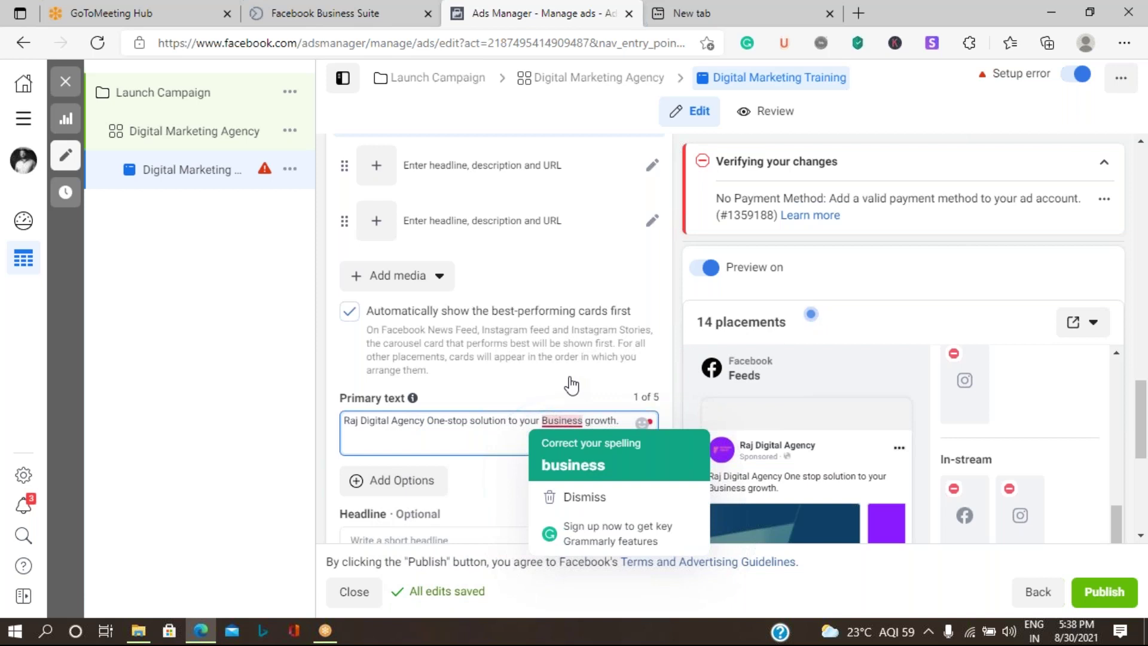
pyautogui.doubleClick(568, 420)
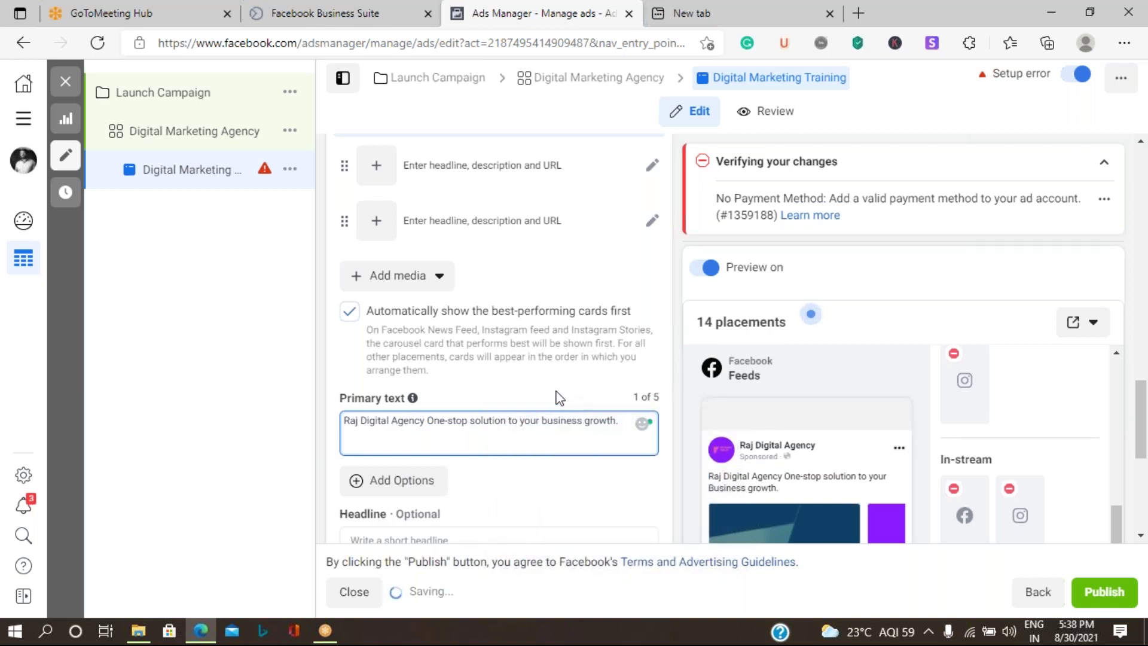
# Step: Scroll back up to the Format section, where Carousel is still selected
pyautogui.scroll(3, 559, 398)
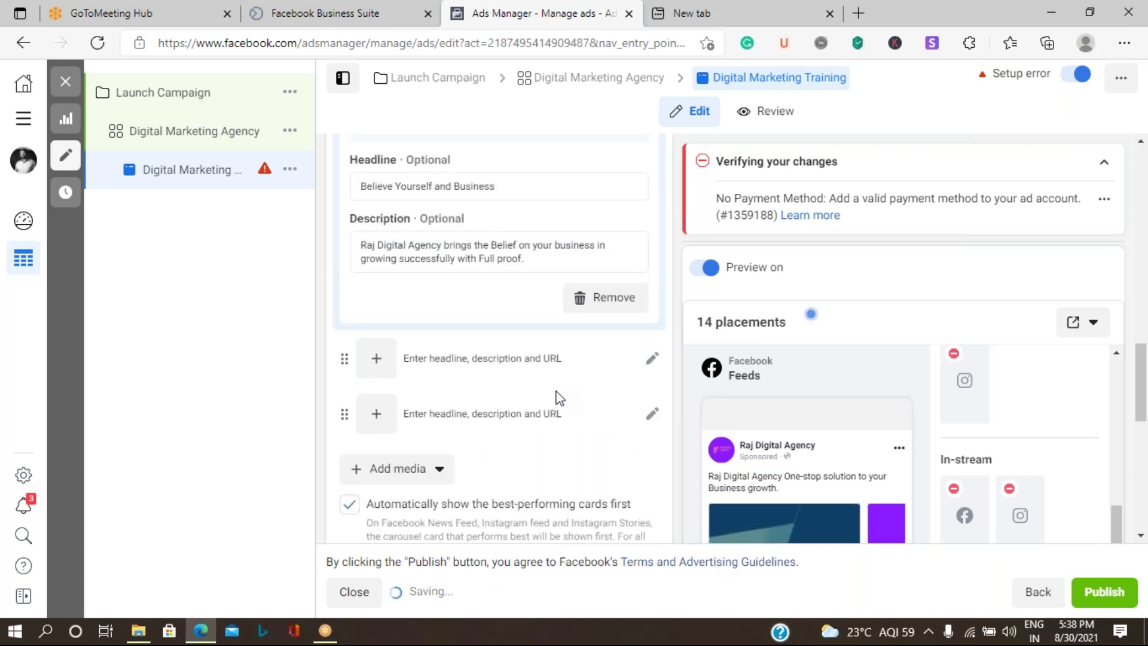
pyautogui.scroll(3, 559, 397)
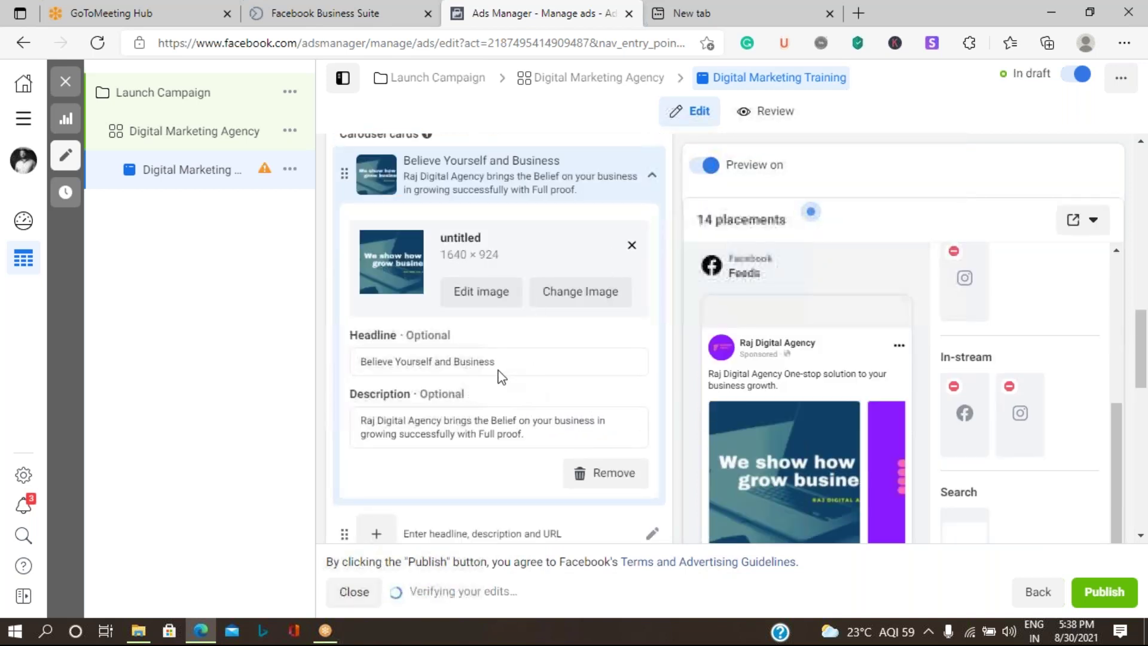
pyautogui.scroll(5, 501, 375)
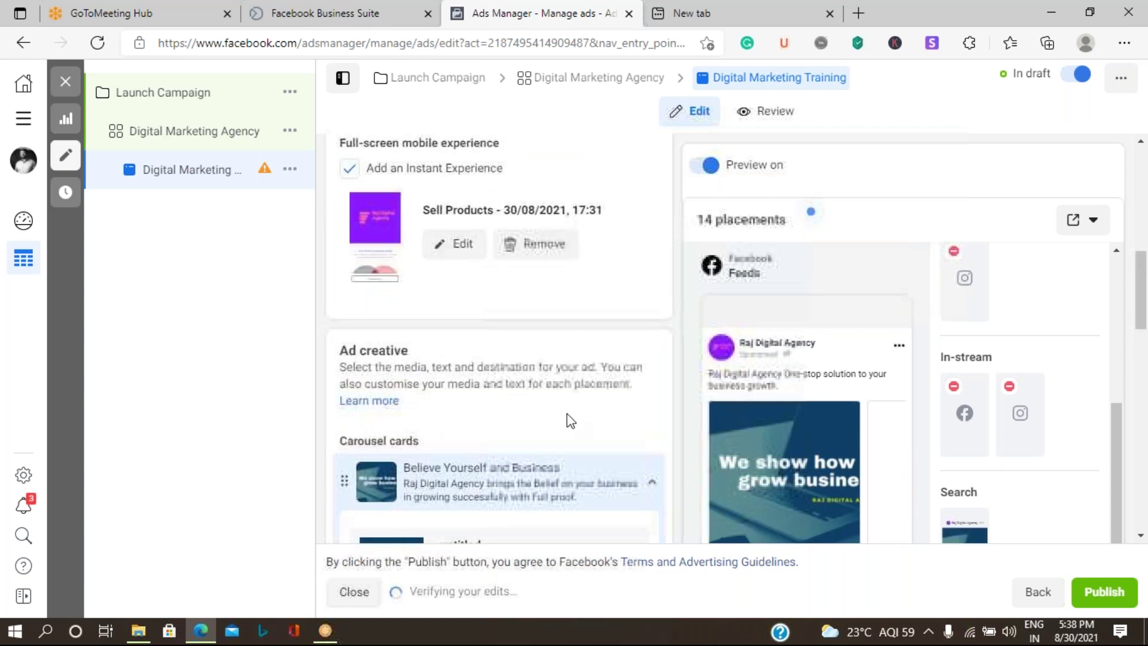
pyautogui.scroll(3, 567, 414)
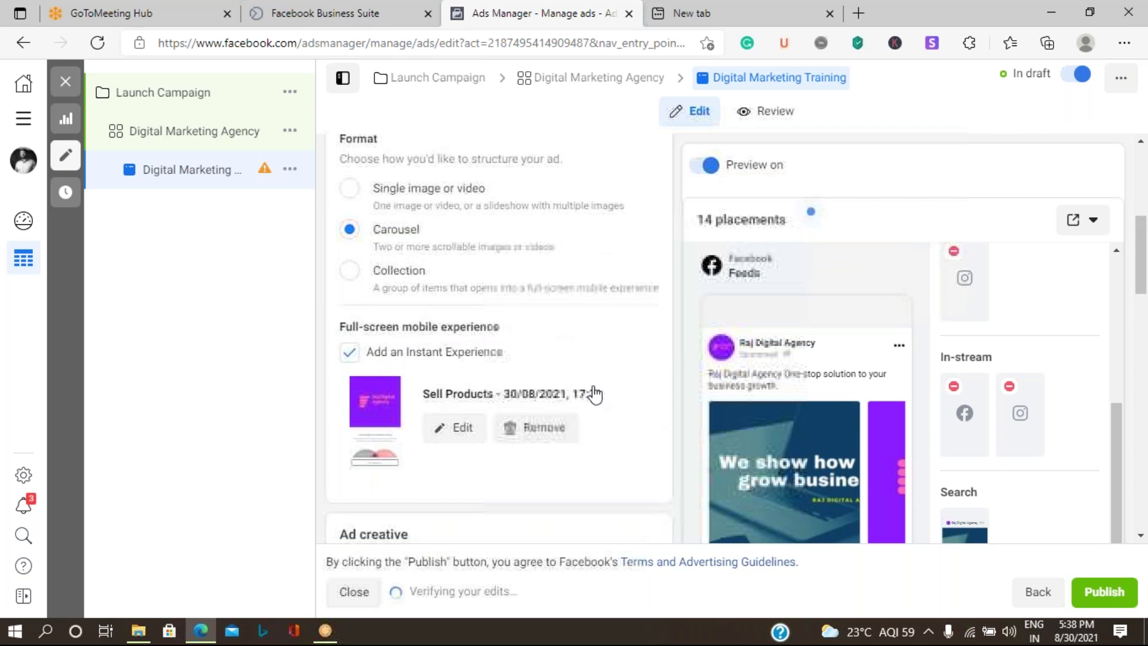
# Step: Switch to Single image or video and use DM Process.png for the Feeds and In-stream placements
pyautogui.click(349, 187)
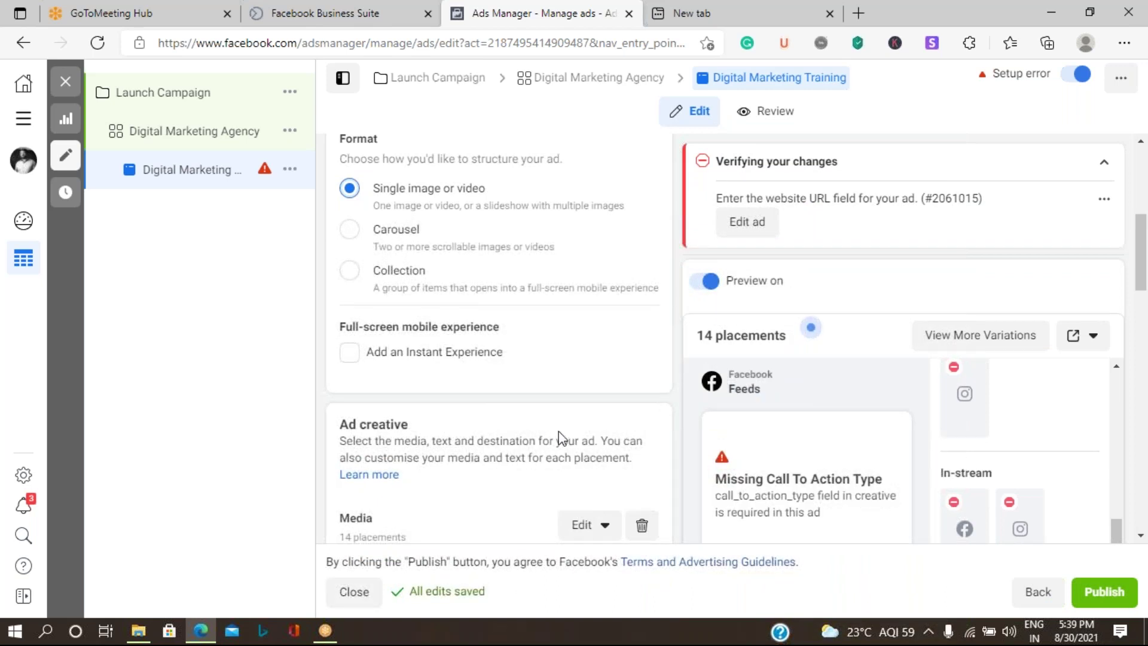
pyautogui.scroll(-1, 557, 442)
pyautogui.scroll(-2, 520, 361)
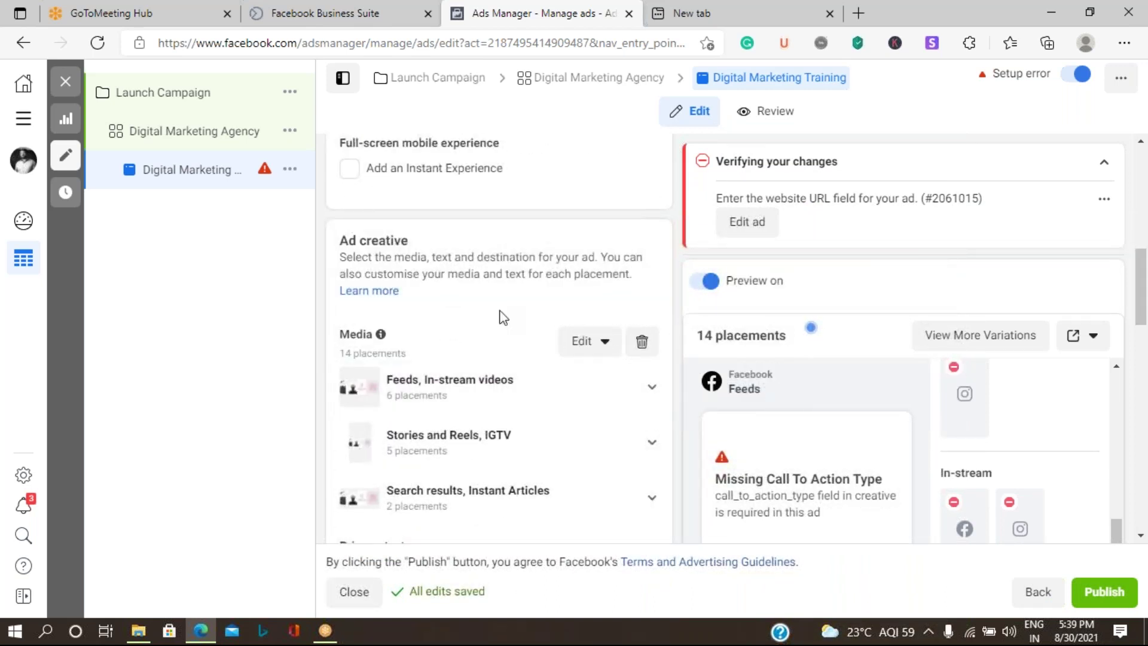
pyautogui.scroll(-2, 504, 320)
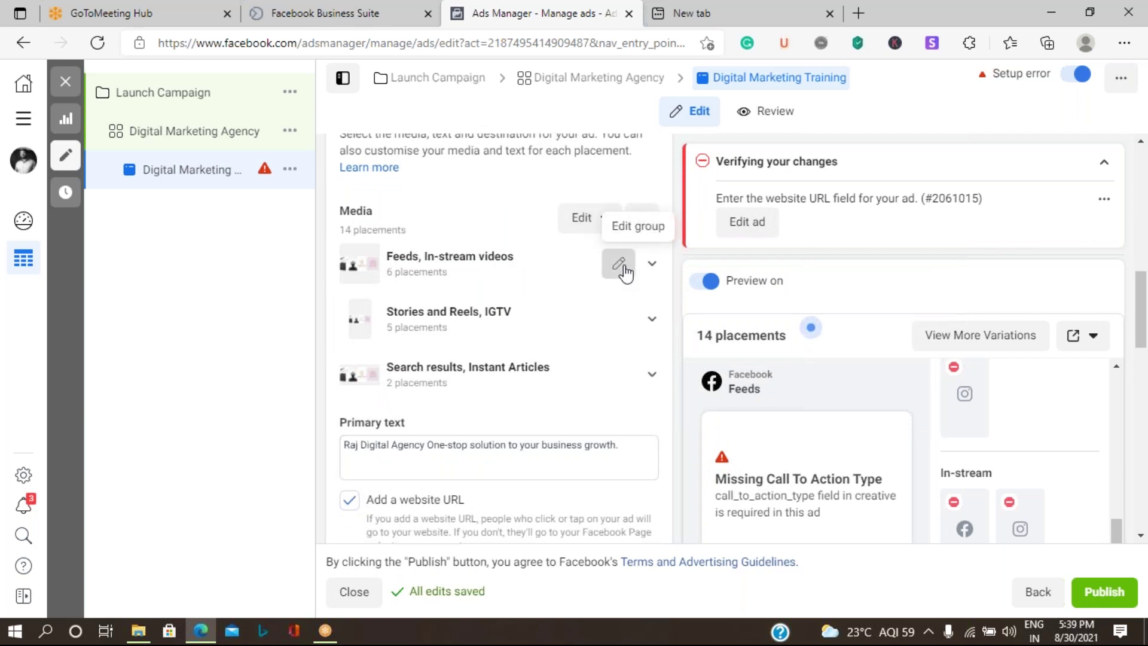
pyautogui.click(618, 264)
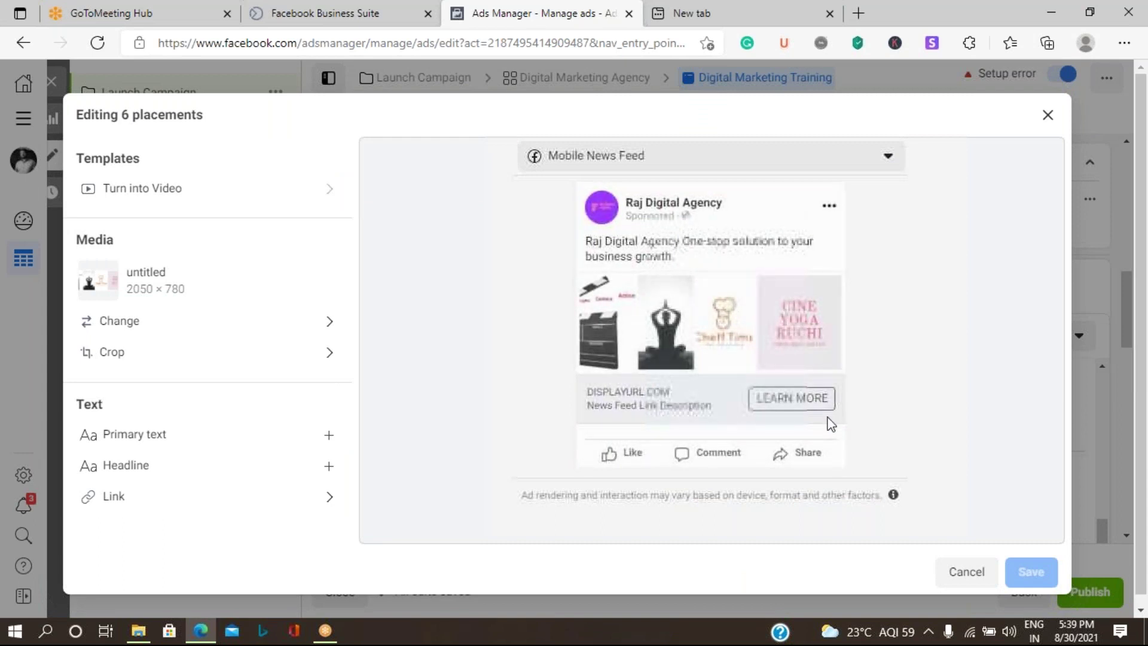
pyautogui.click(329, 324)
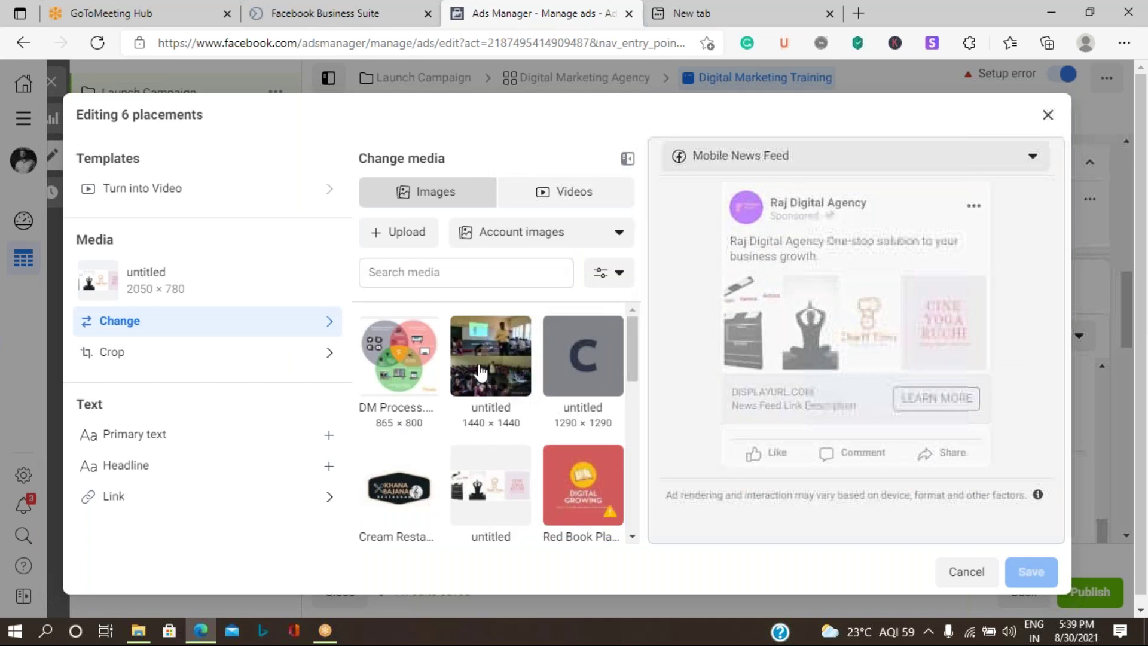
pyautogui.click(410, 361)
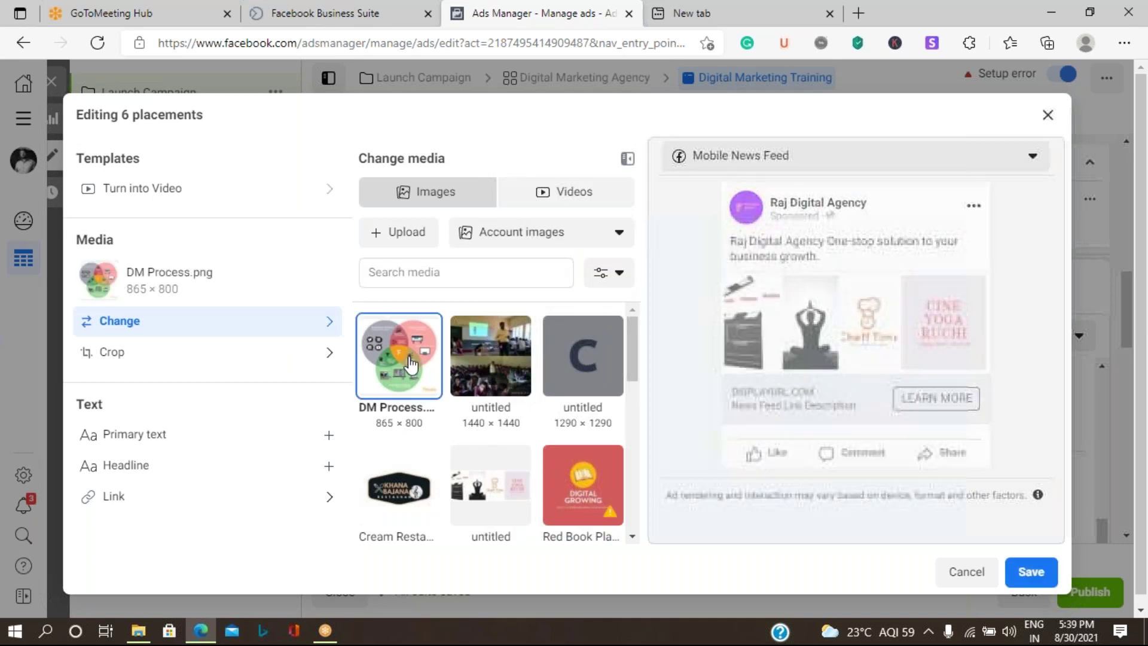
pyautogui.click(1029, 566)
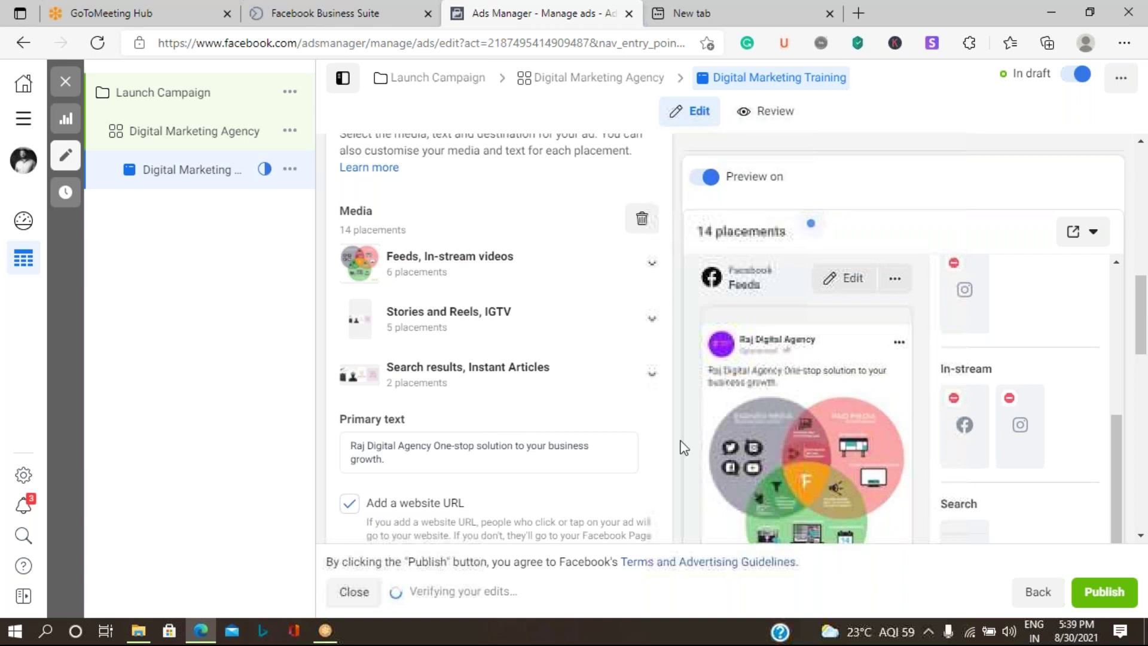
pyautogui.scroll(-2, 873, 449)
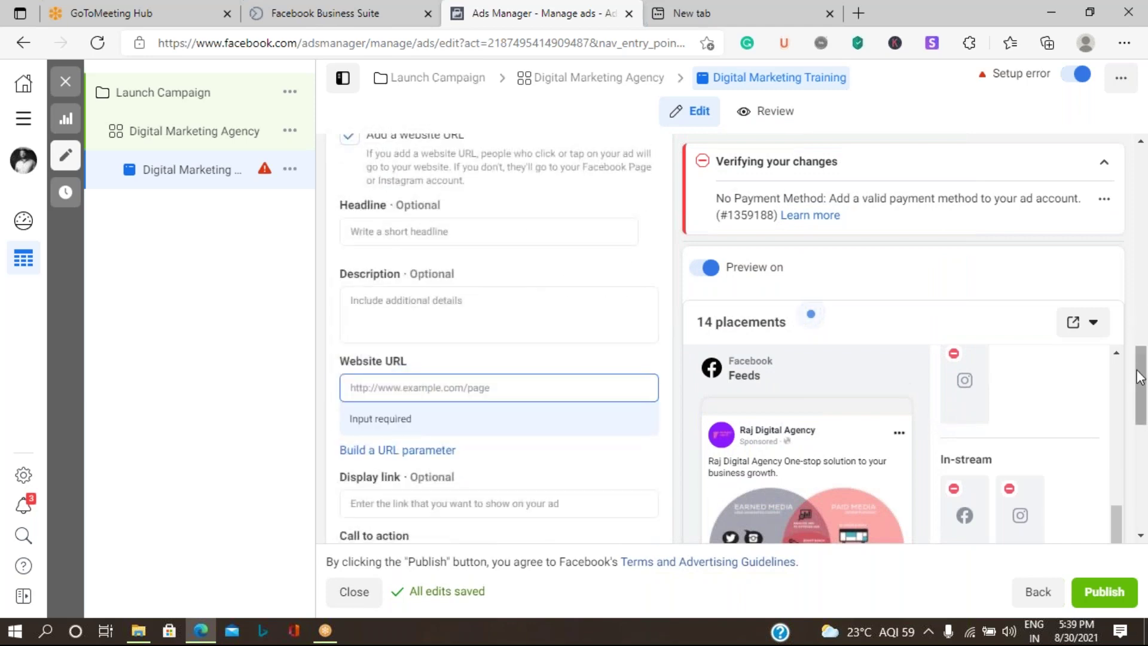
pyautogui.moveTo(1137, 366); pyautogui.dragTo(1134, 486)
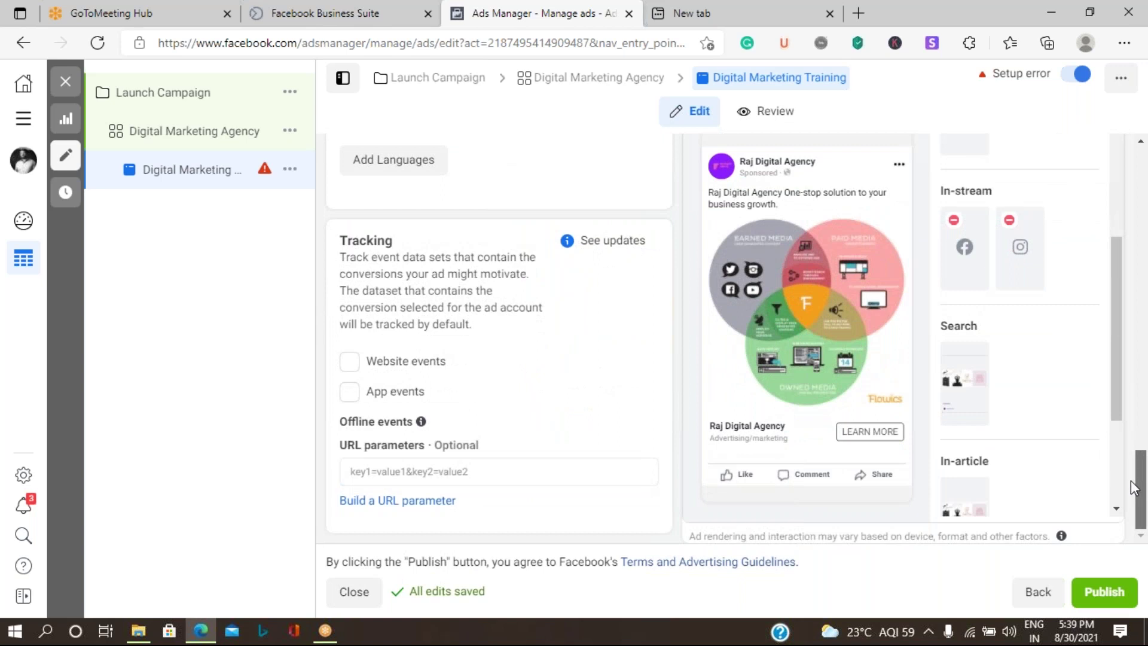
pyautogui.scroll(5, 1128, 478)
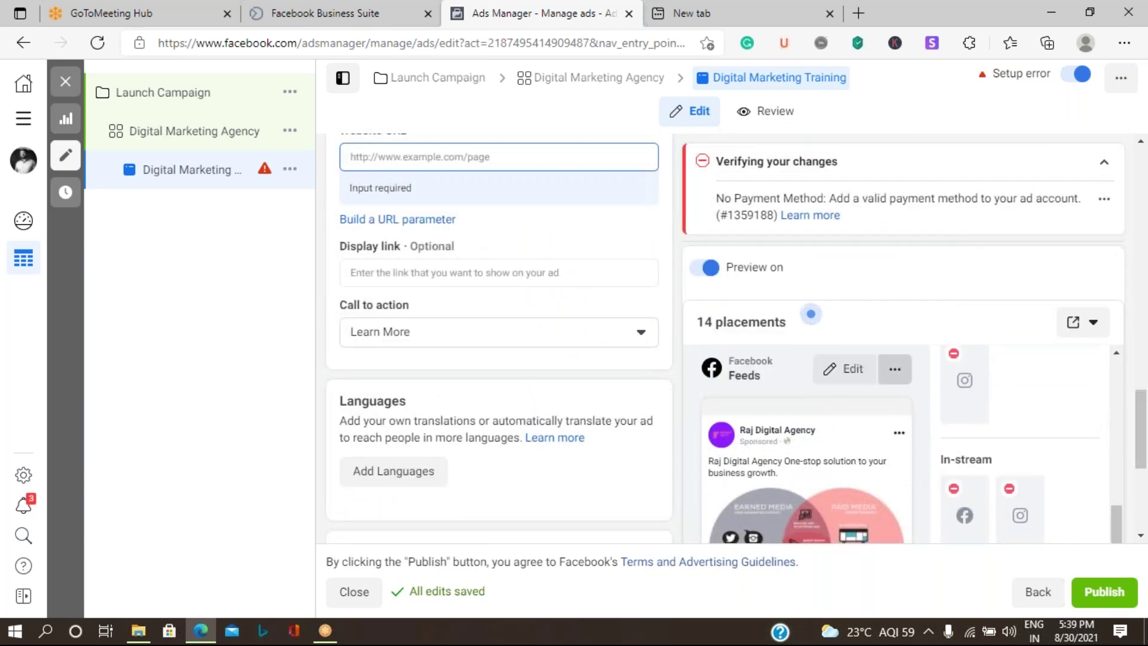
pyautogui.click(894, 369)
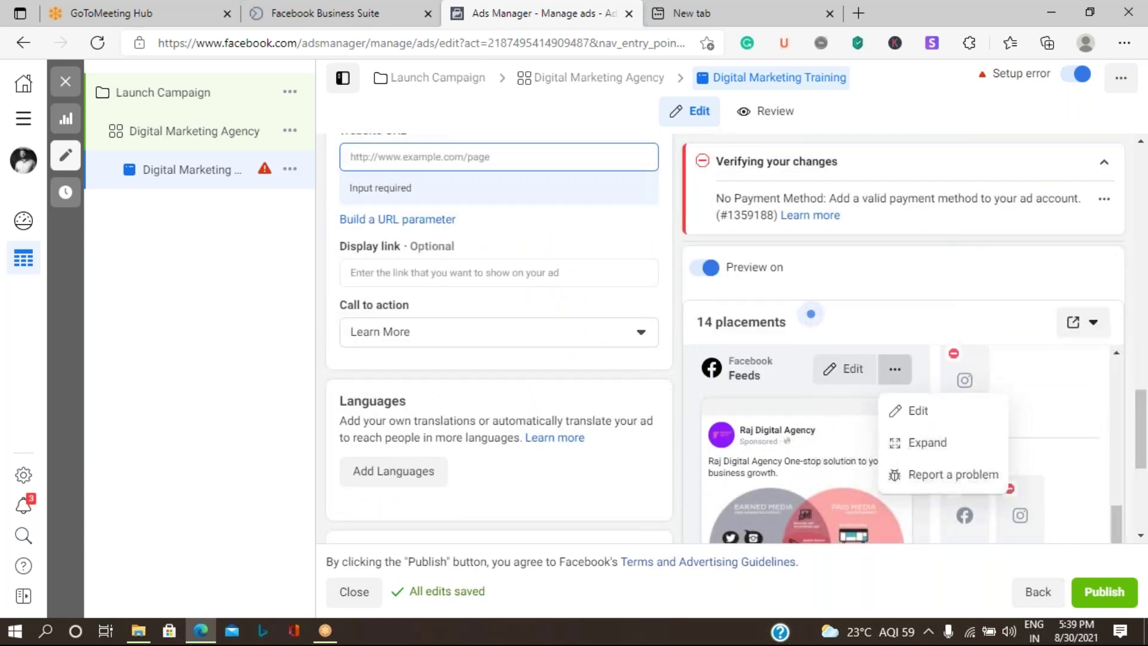
pyautogui.click(933, 443)
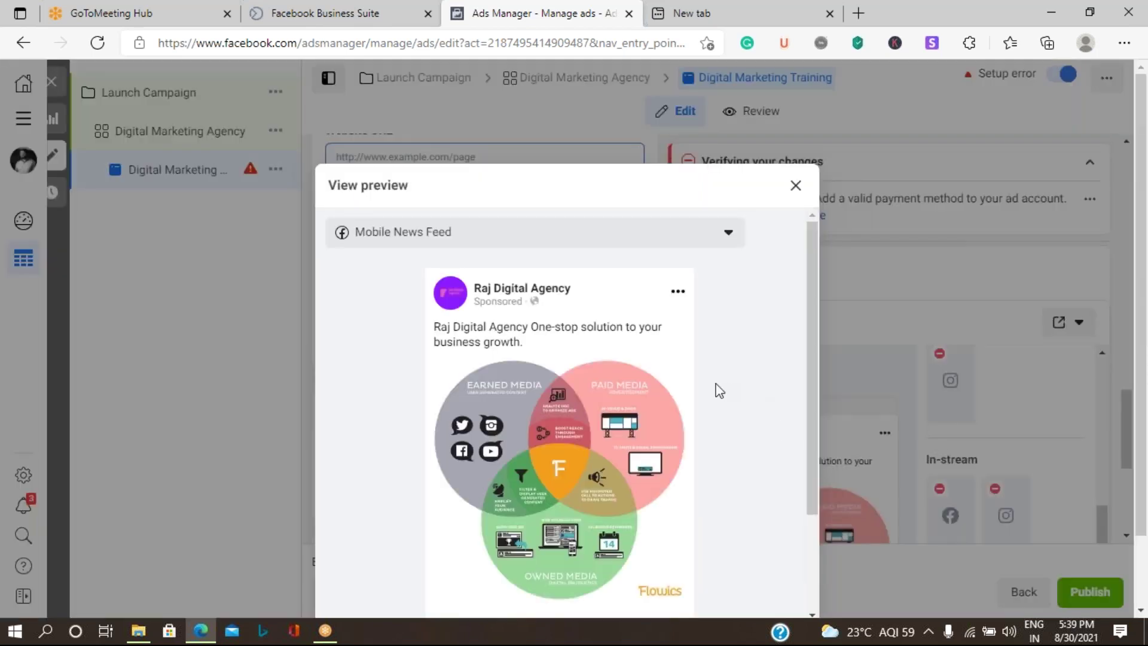
pyautogui.scroll(-1, 750, 446)
pyautogui.scroll(-1, 753, 444)
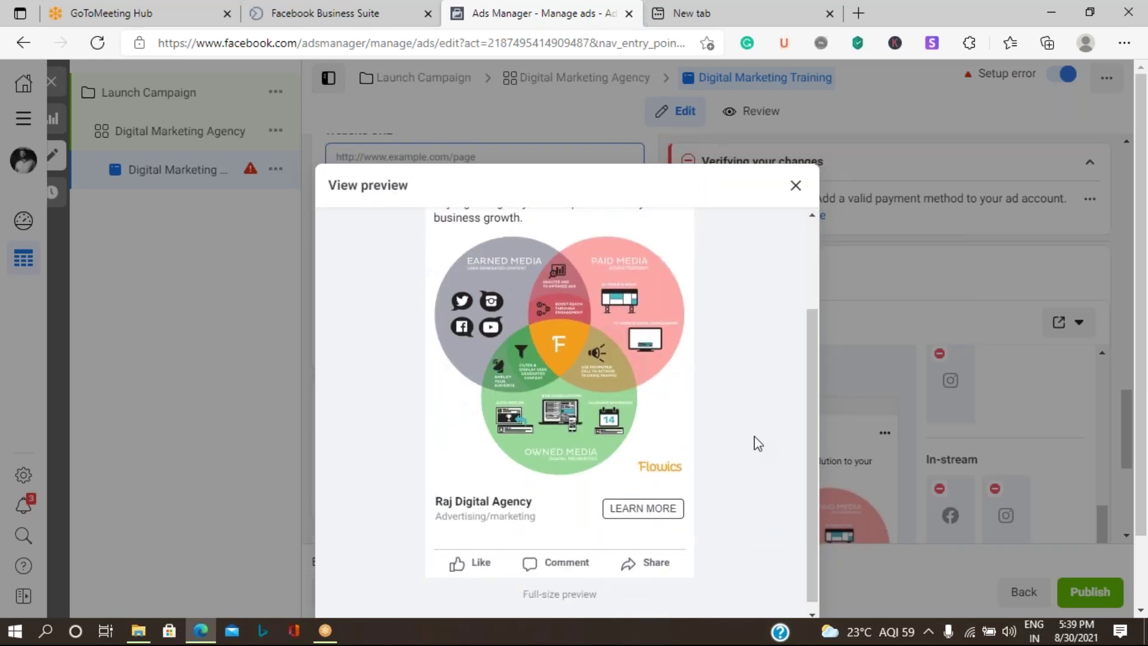
pyautogui.scroll(2, 754, 443)
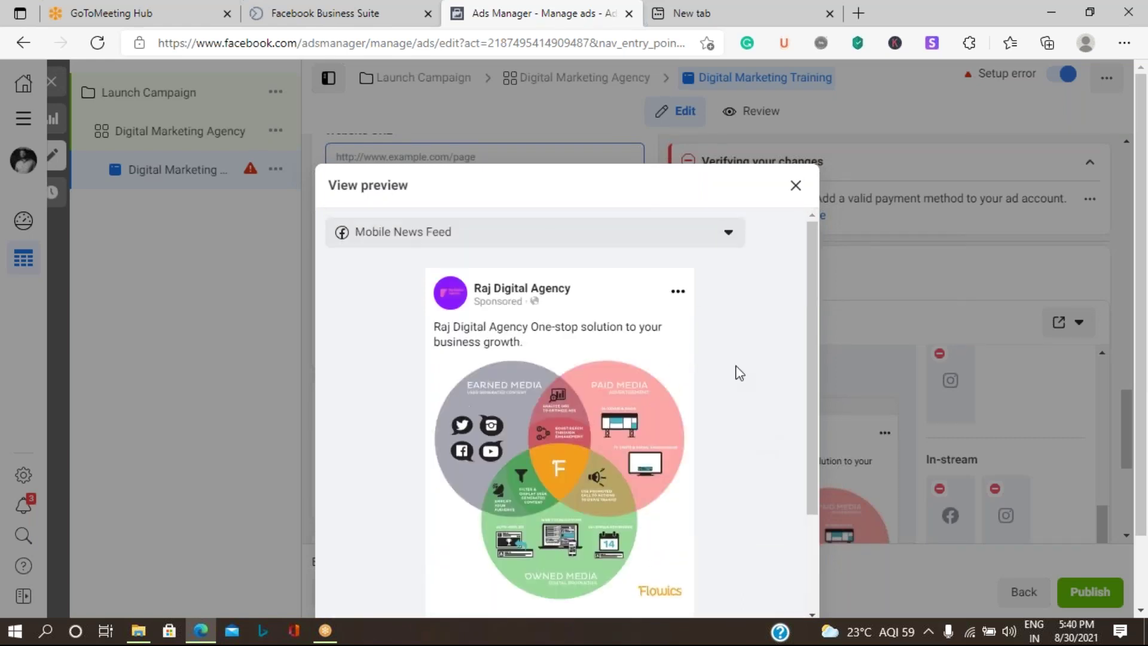
pyautogui.click(727, 234)
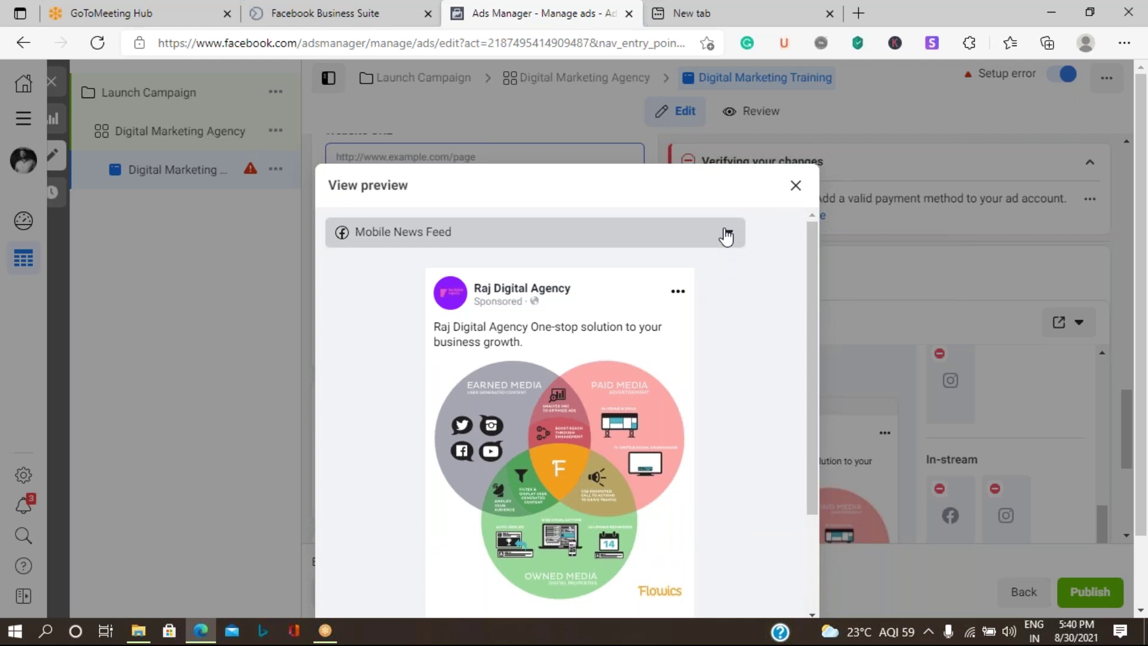
pyautogui.click(454, 305)
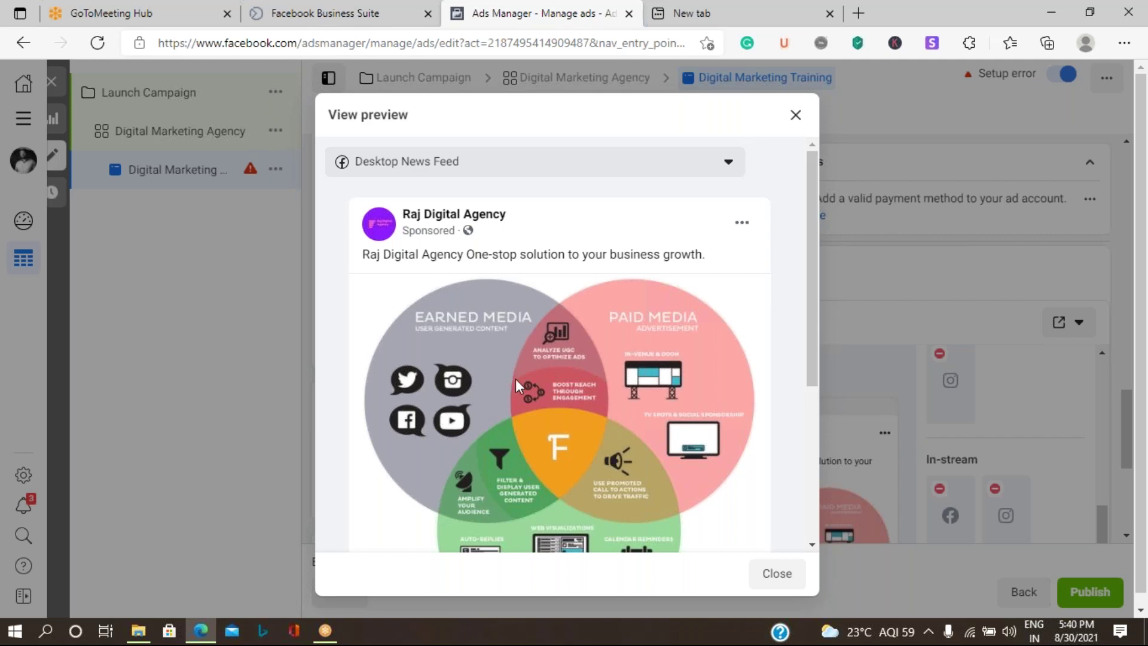
pyautogui.scroll(-5, 516, 378)
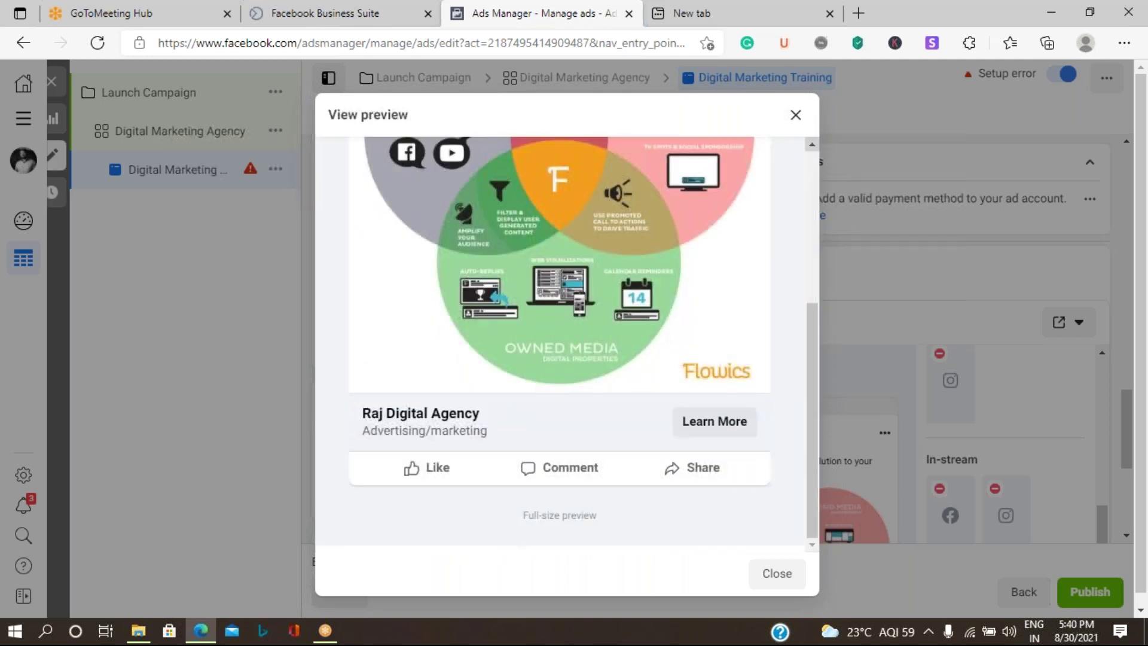
pyautogui.click(886, 449)
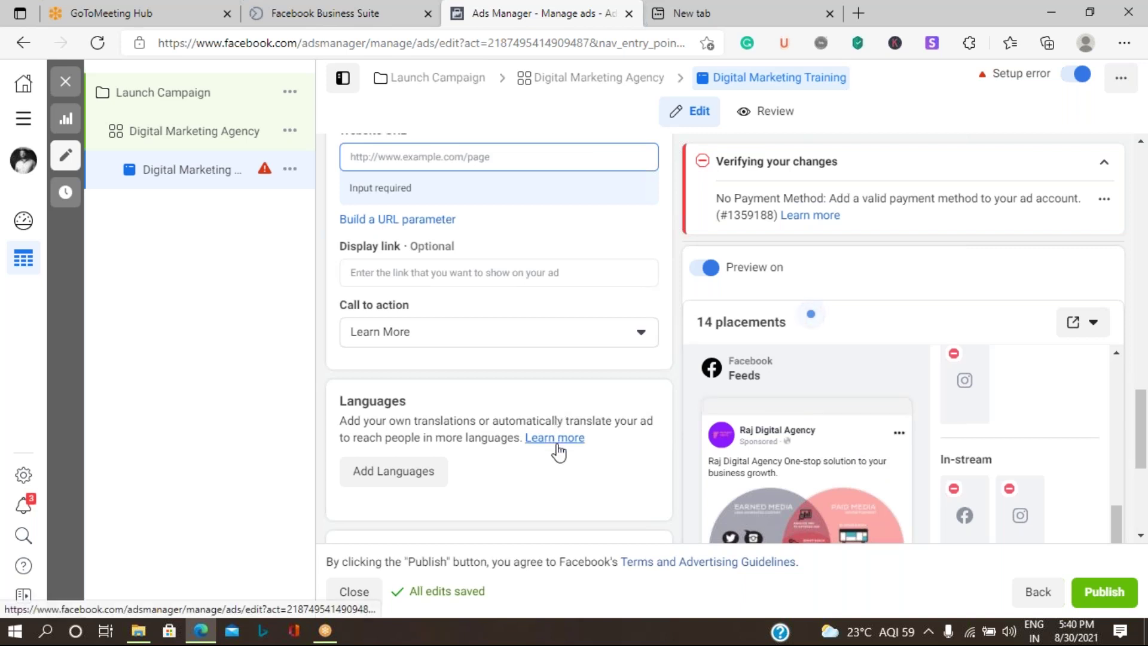
# Step: Enter 'Believe Your Business' as the single image ad's headline
pyautogui.scroll(-4, 483, 462)
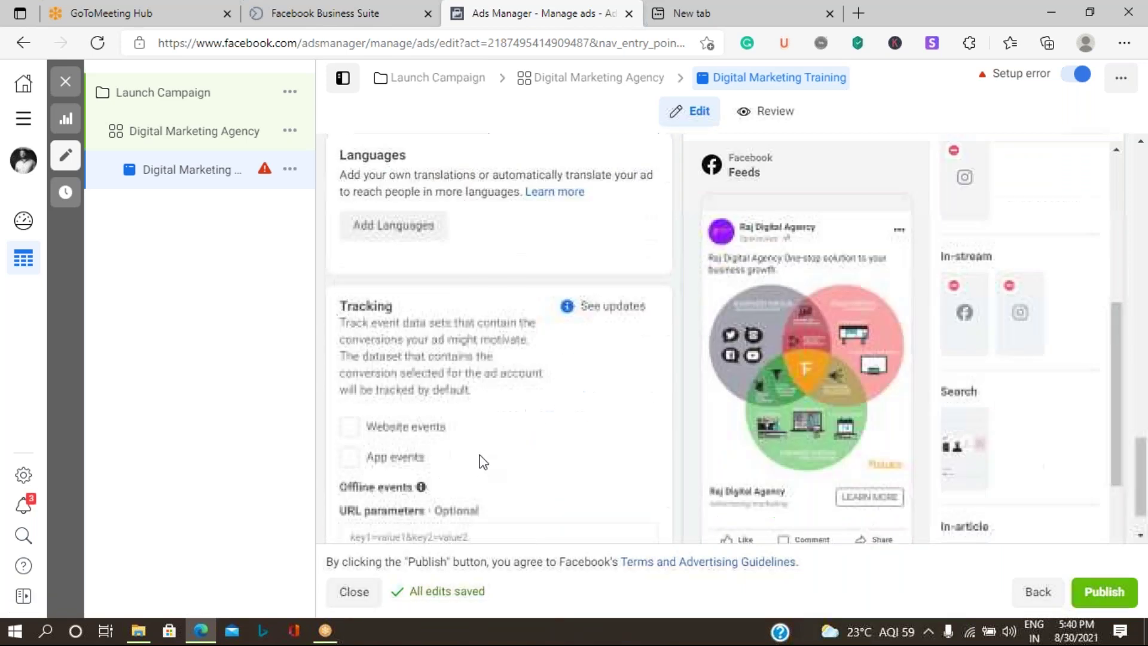
pyautogui.scroll(-1, 483, 457)
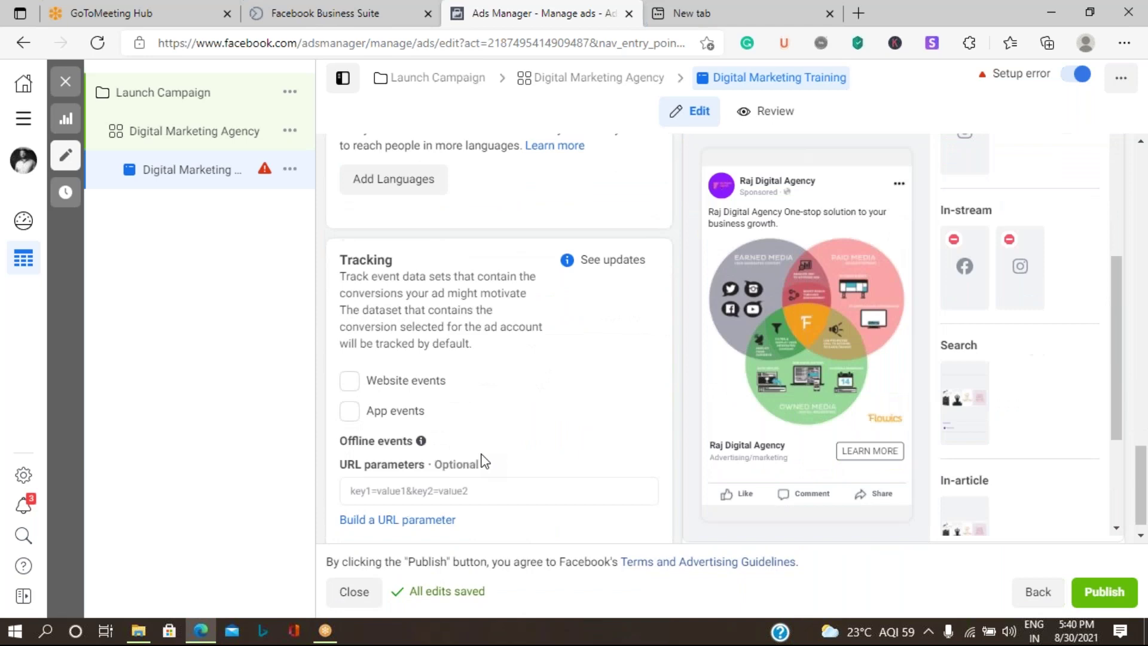
pyautogui.scroll(3, 482, 452)
pyautogui.scroll(3, 484, 452)
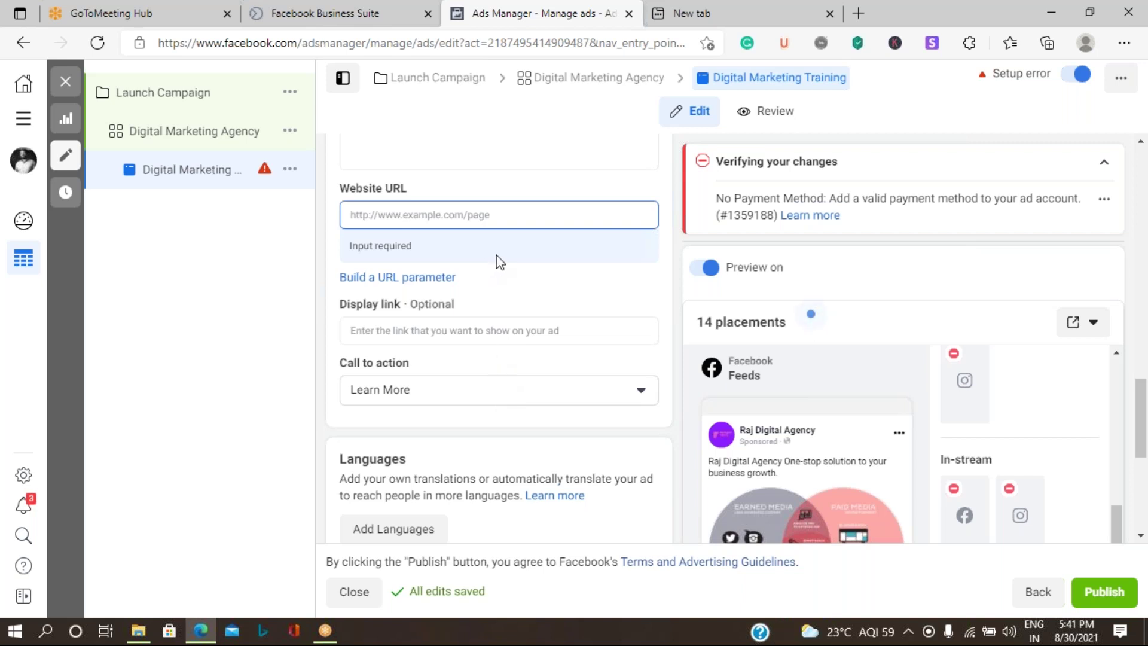
pyautogui.scroll(5, 496, 254)
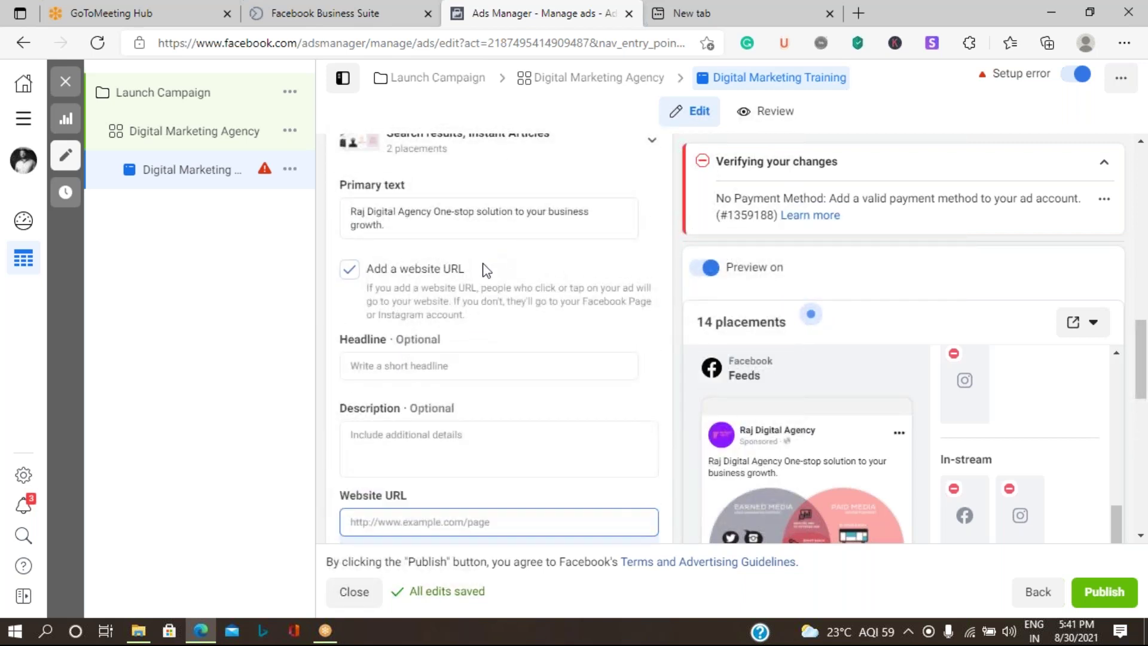
pyautogui.scroll(3, 492, 307)
pyautogui.scroll(2, 492, 307)
pyautogui.scroll(5, 492, 307)
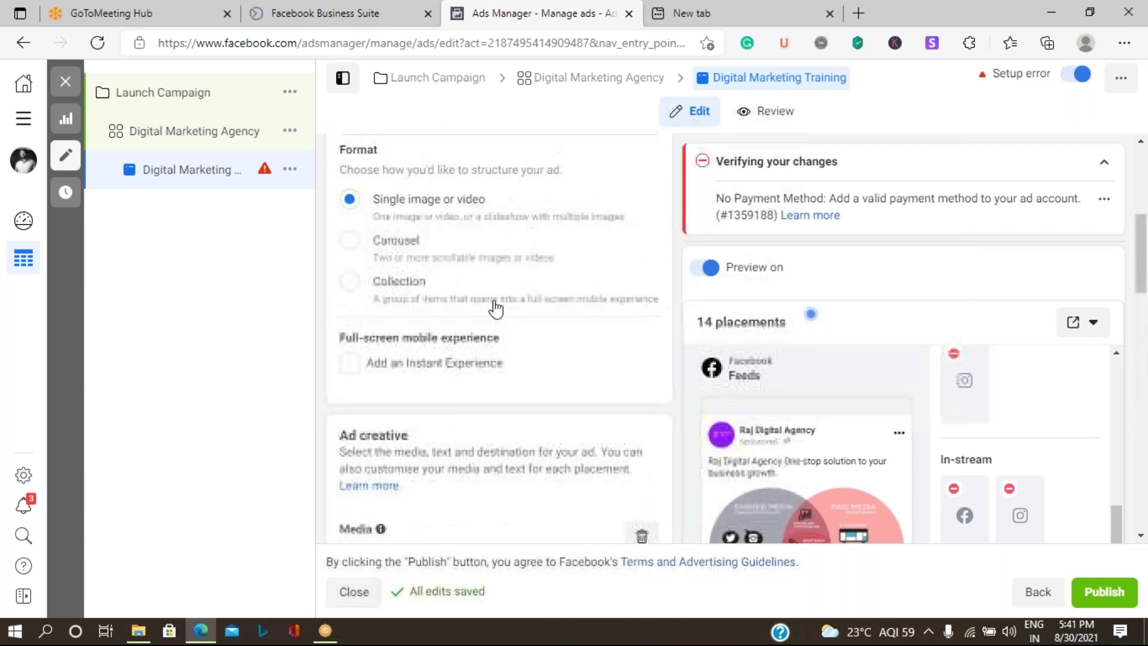
pyautogui.scroll(-3, 495, 307)
pyautogui.scroll(-5, 495, 307)
pyautogui.scroll(-5, 499, 305)
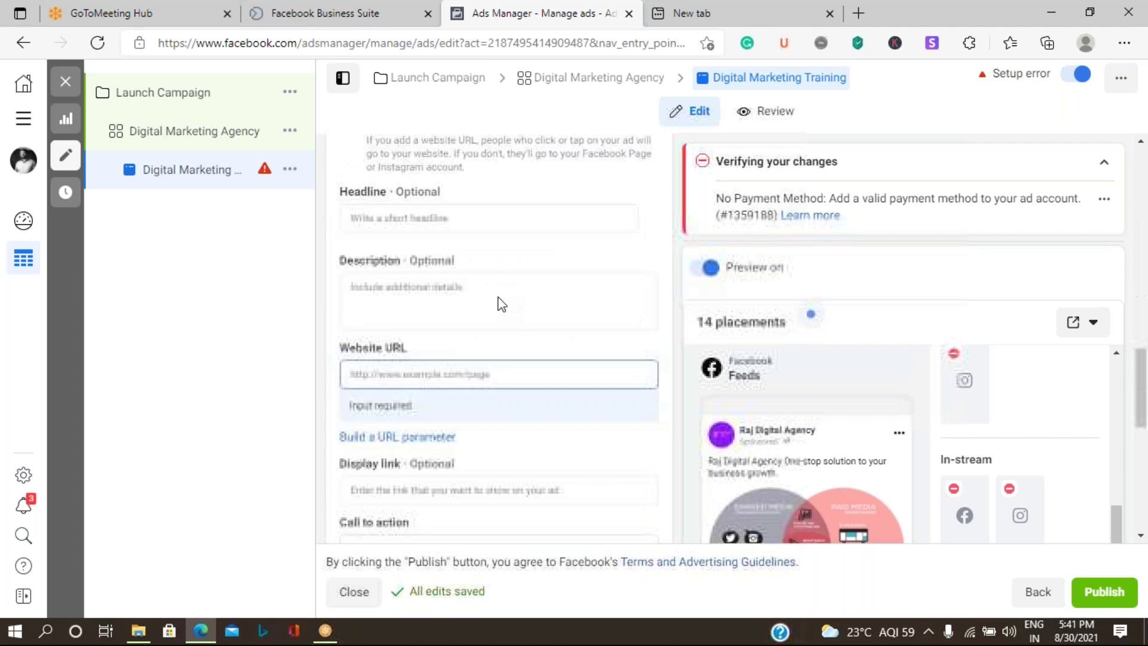
pyautogui.scroll(-2, 494, 251)
pyautogui.scroll(4, 495, 239)
pyautogui.scroll(-2, 495, 239)
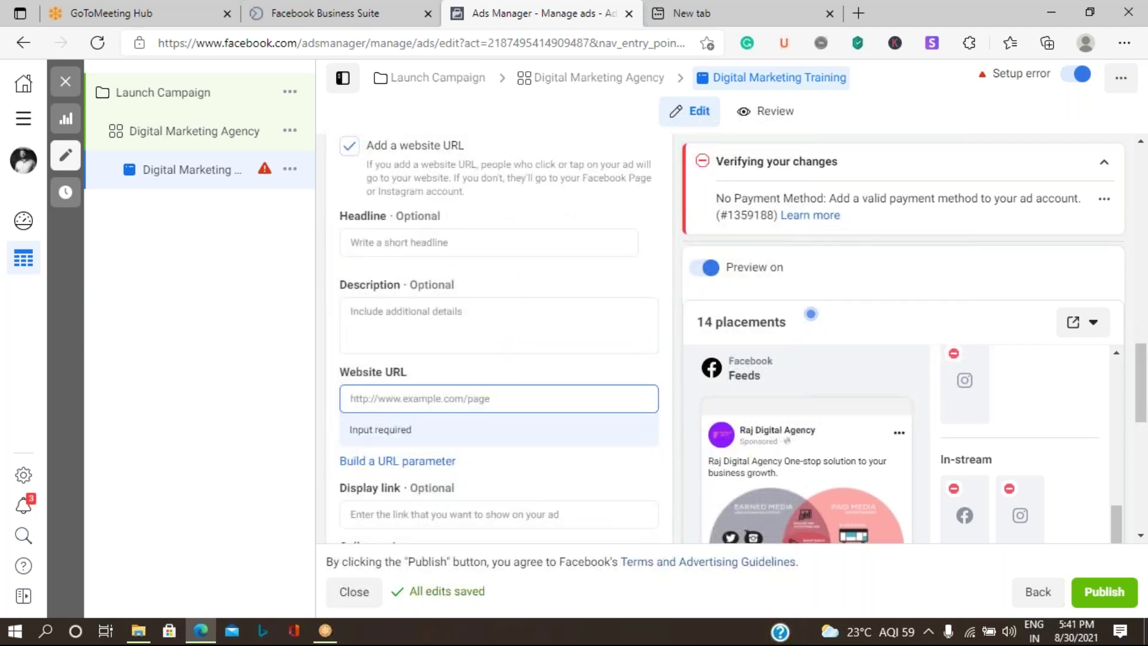
pyautogui.click(430, 244)
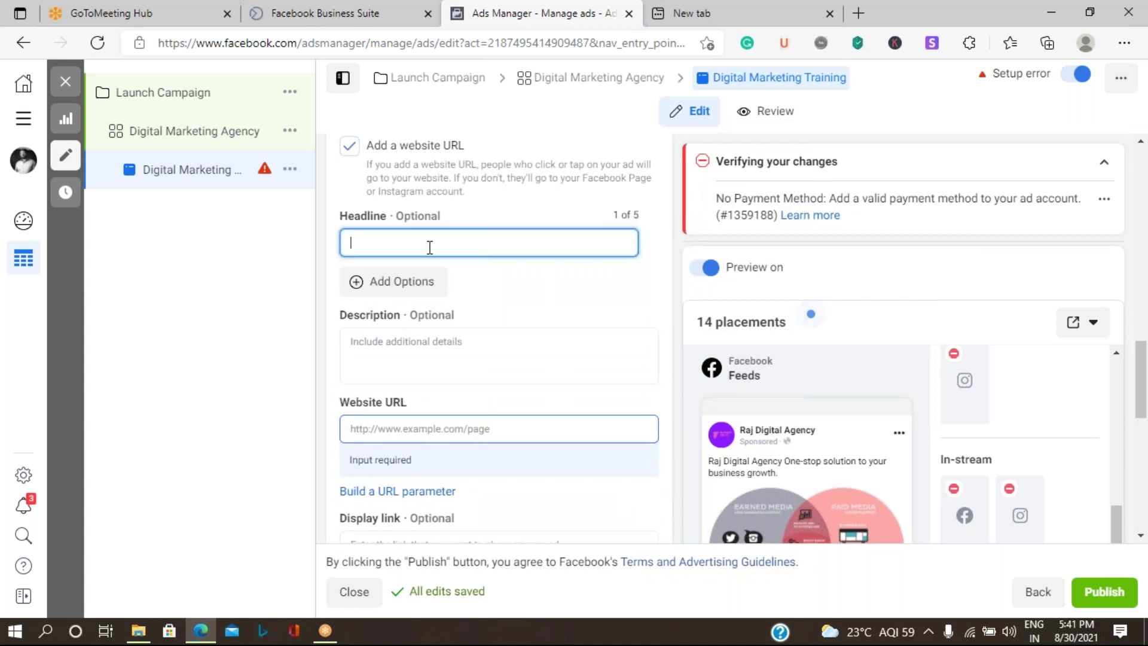
pyautogui.write('Believe')
pyautogui.write(' Your')
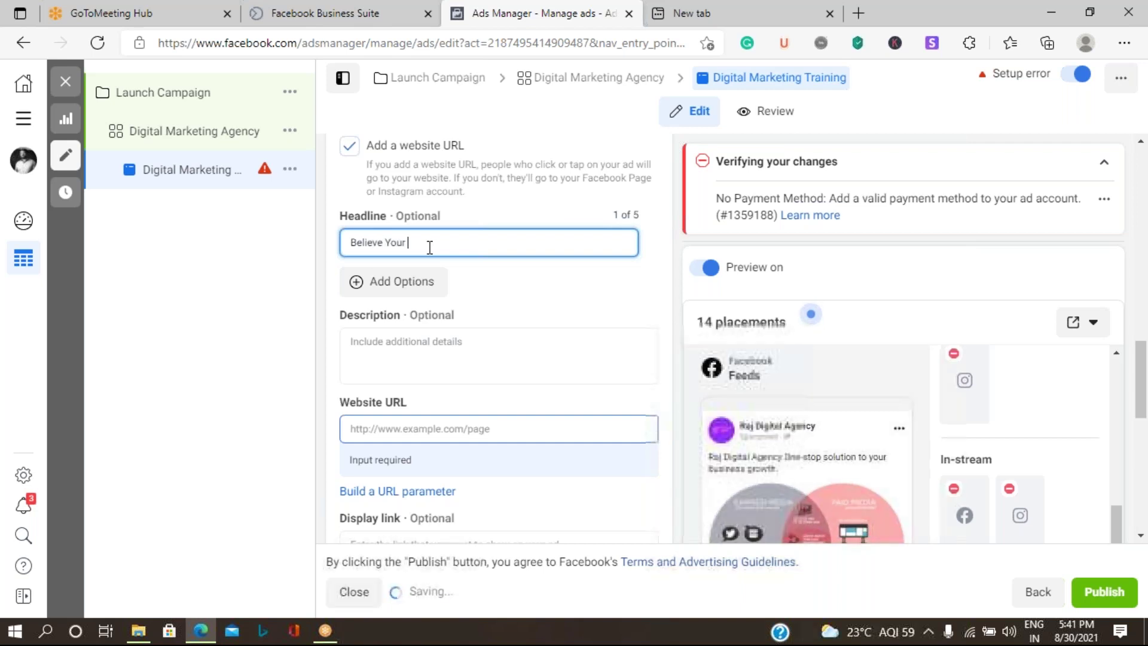
pyautogui.write(' Business')
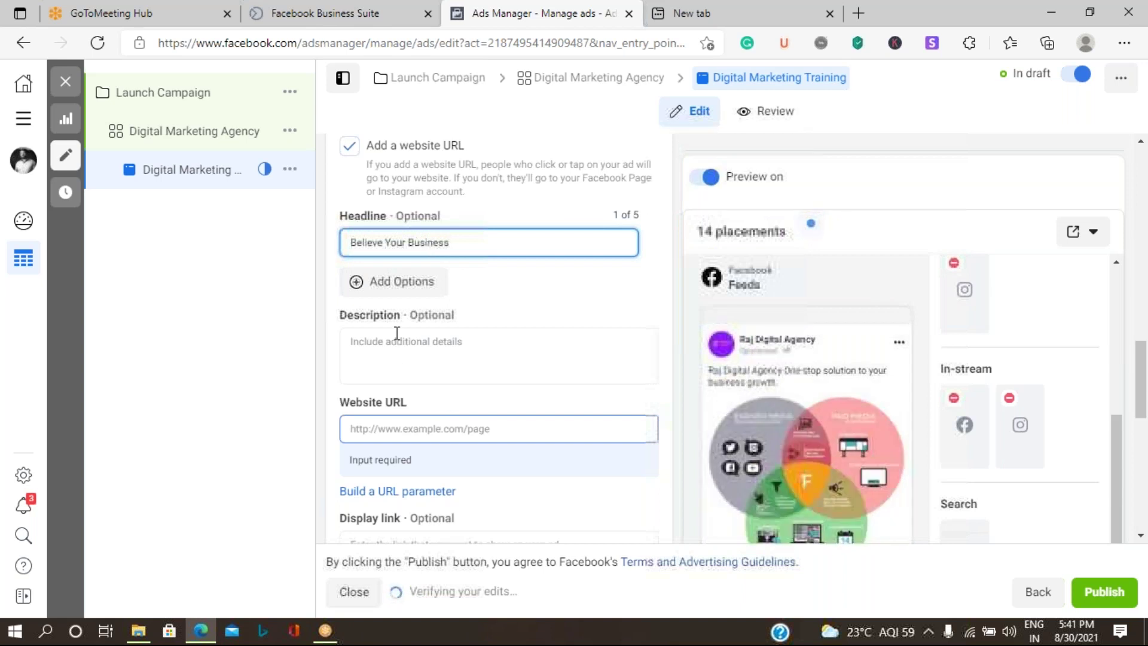
pyautogui.click(456, 386)
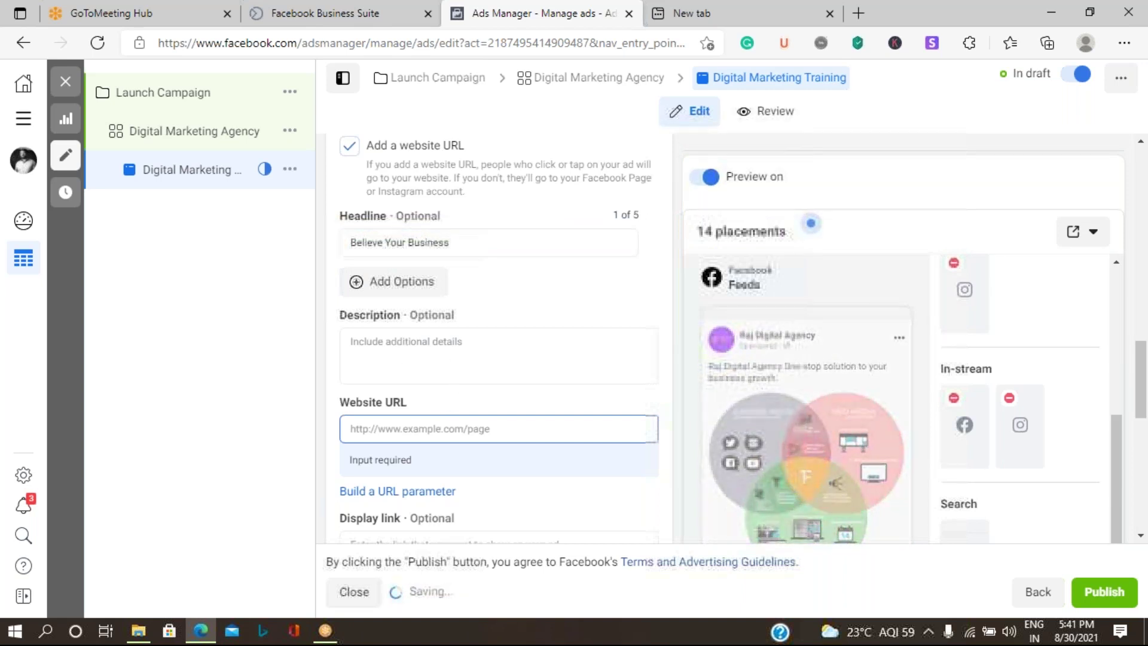
# Step: Type the description '...will bring you the full proof of Training the Corporate Companies to reach your goal before it expires.'
pyautogui.click(423, 346)
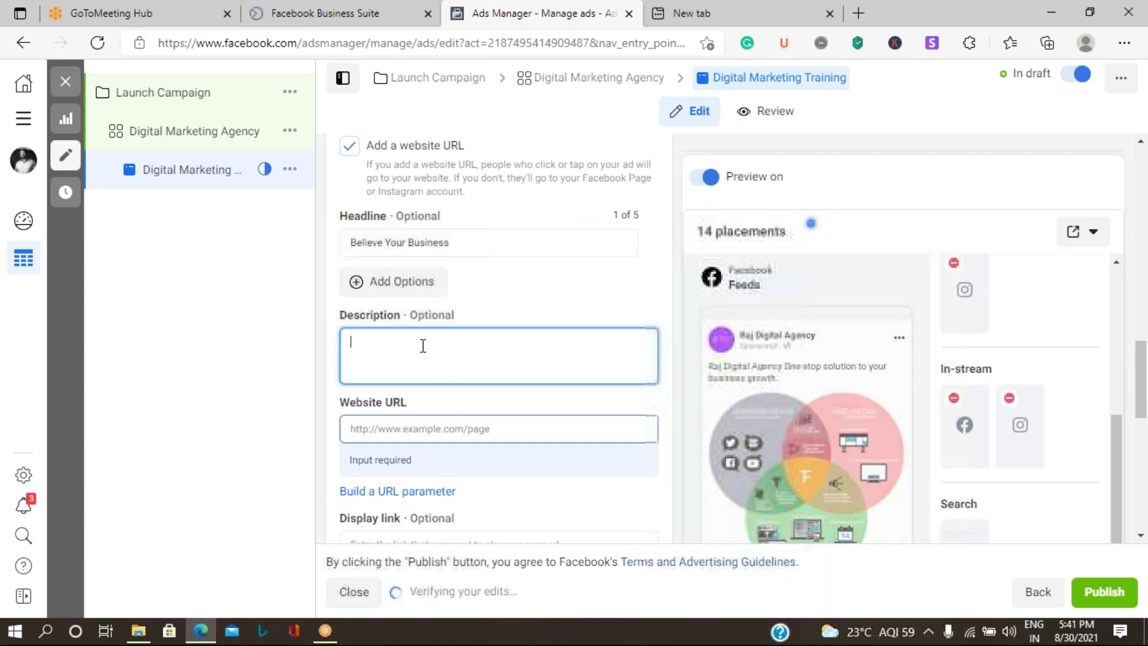
pyautogui.write('Ra')
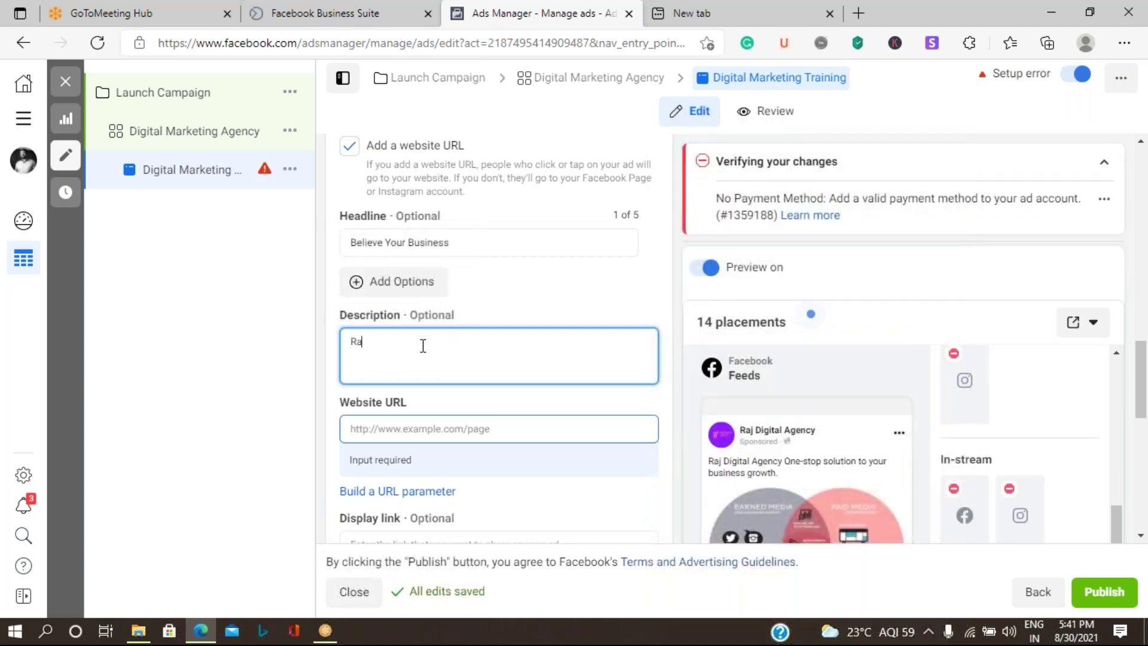
pyautogui.write('j Di')
pyautogui.write('gital ')
pyautogui.write('Agency')
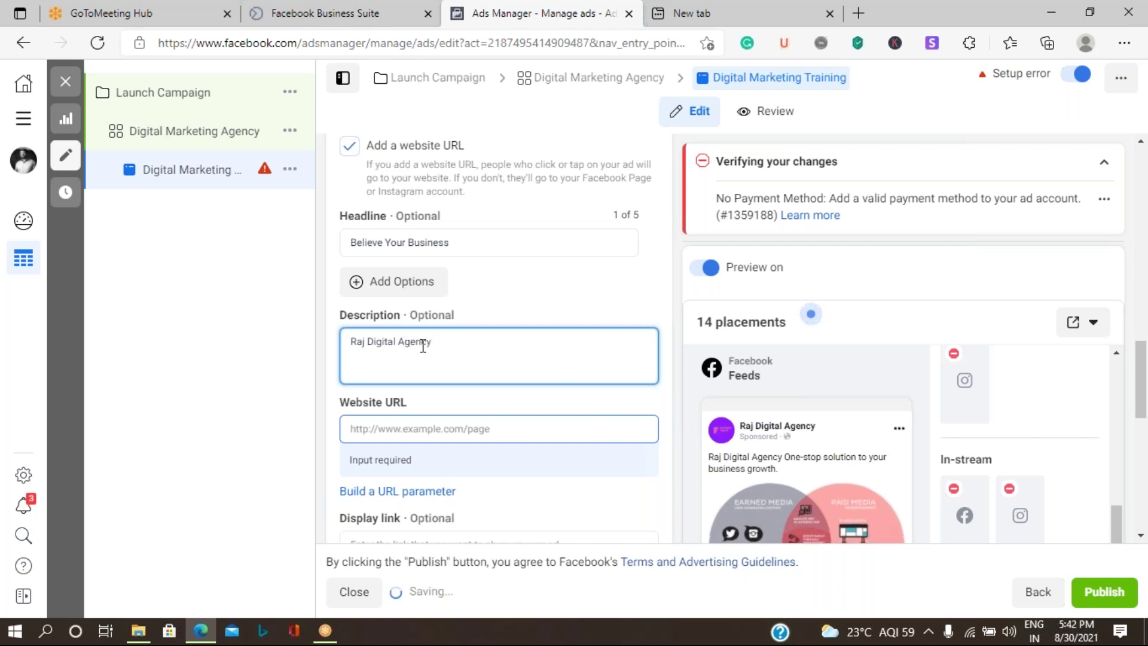
pyautogui.write(' will')
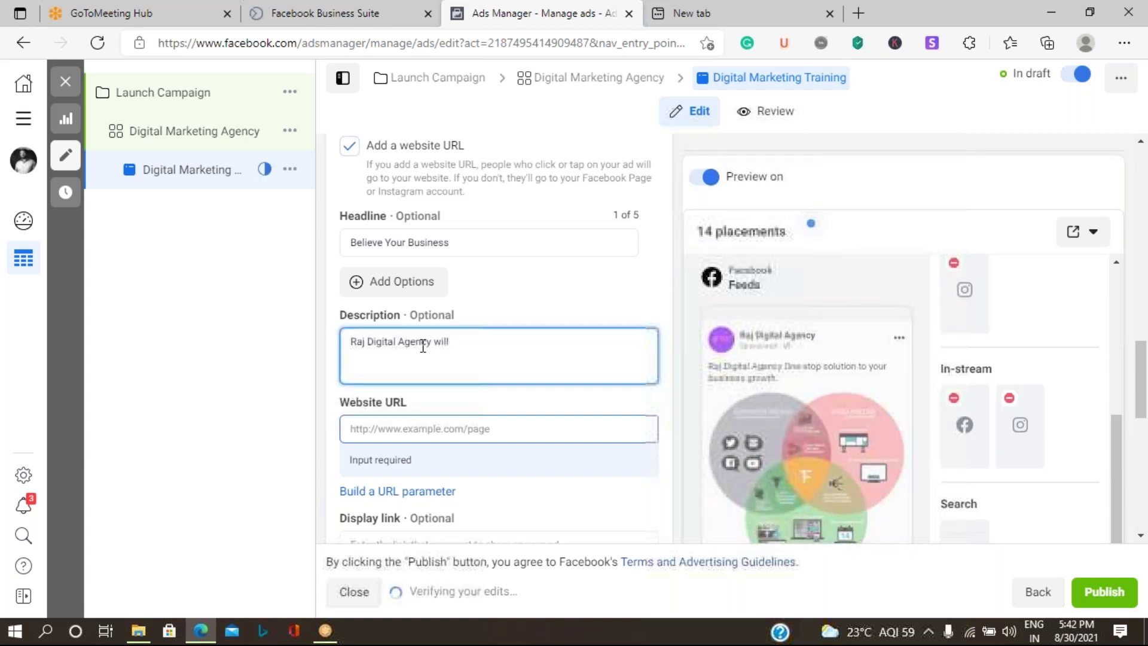
pyautogui.write(' bring you the ')
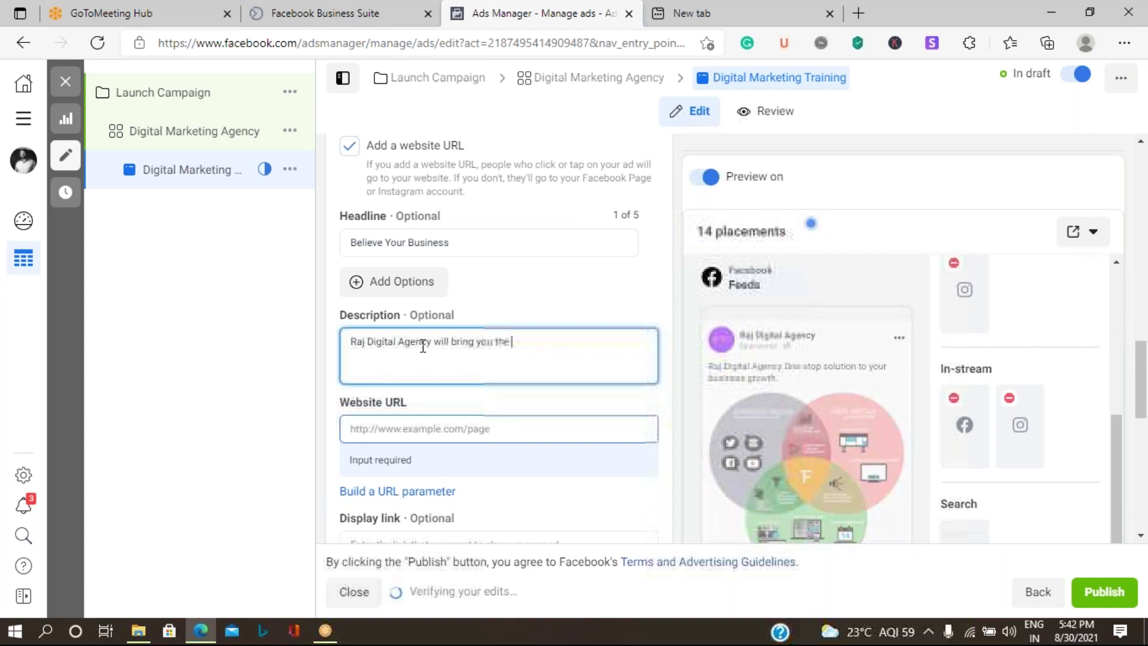
pyautogui.write('full ')
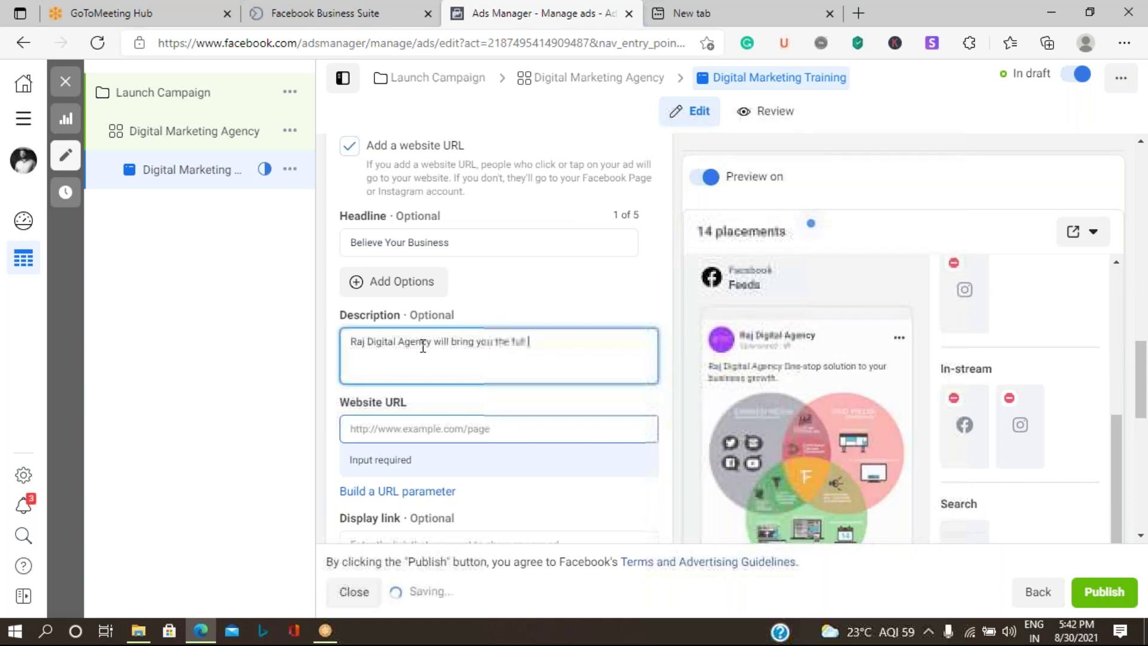
pyautogui.write('proof of')
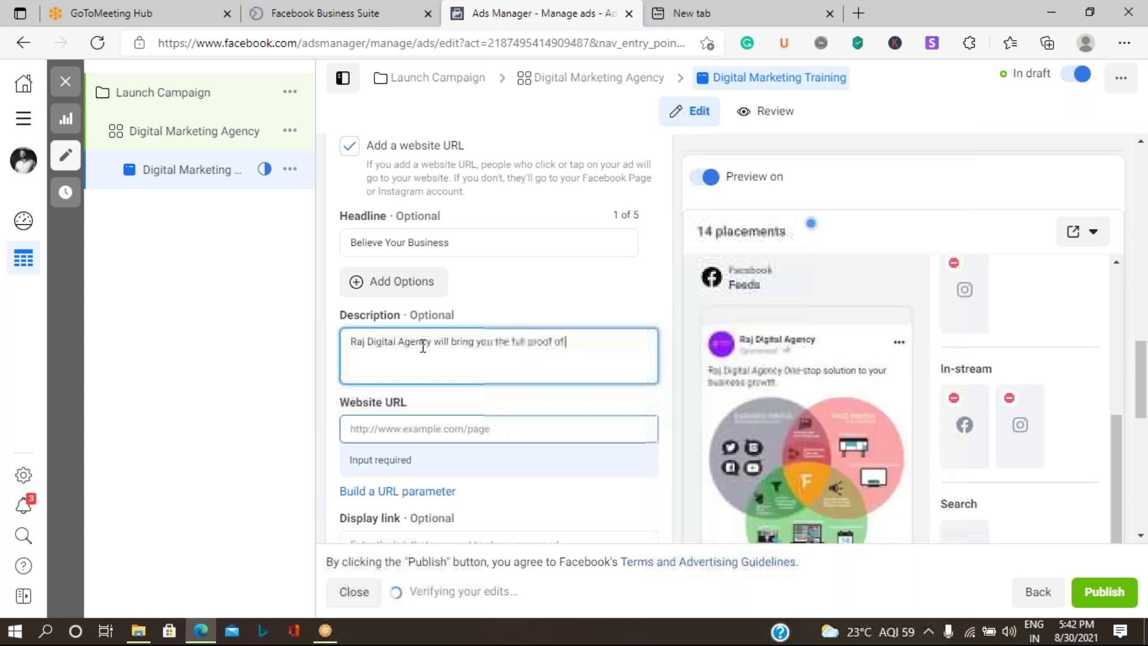
pyautogui.write(' Training f')
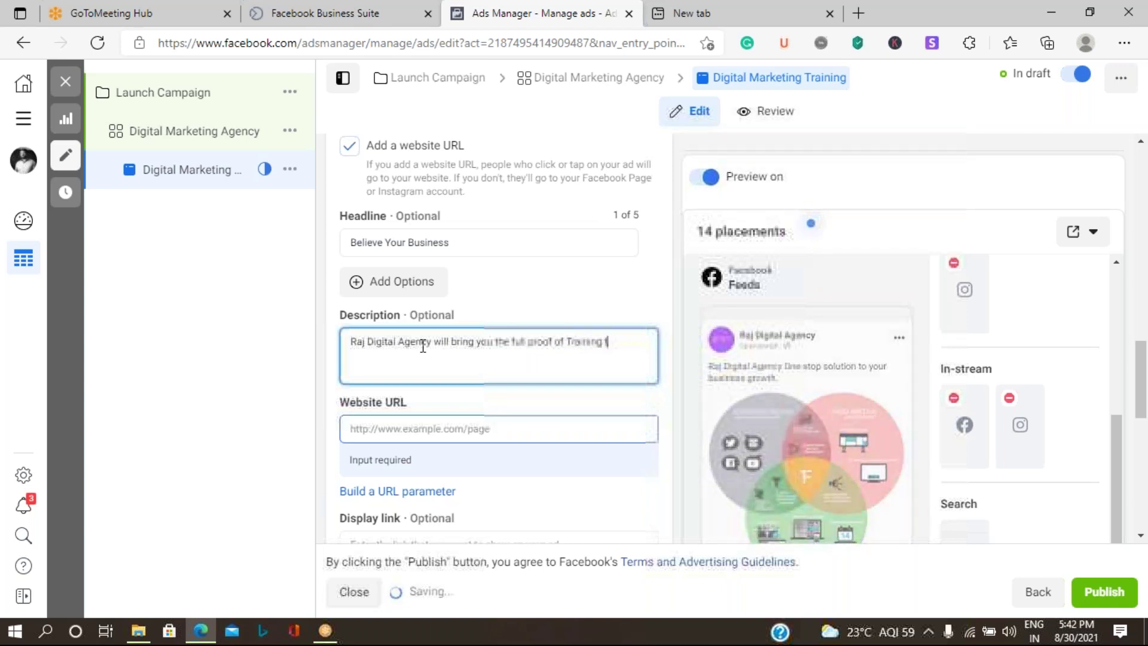
pyautogui.write('he C')
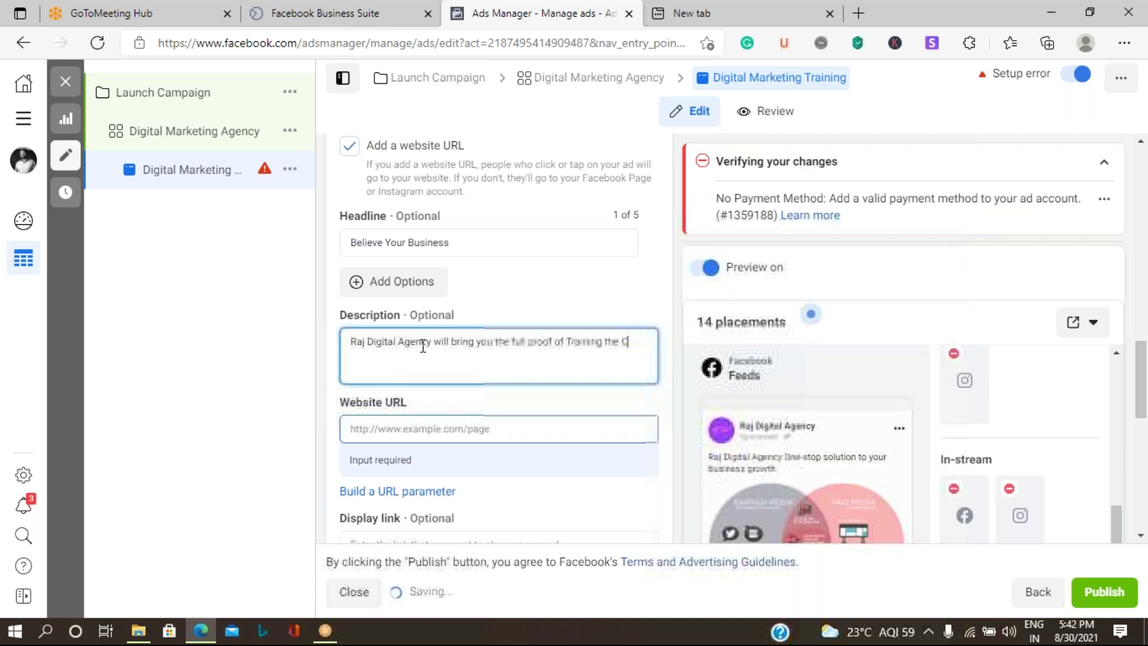
pyautogui.write('orpo')
pyautogui.write('rate')
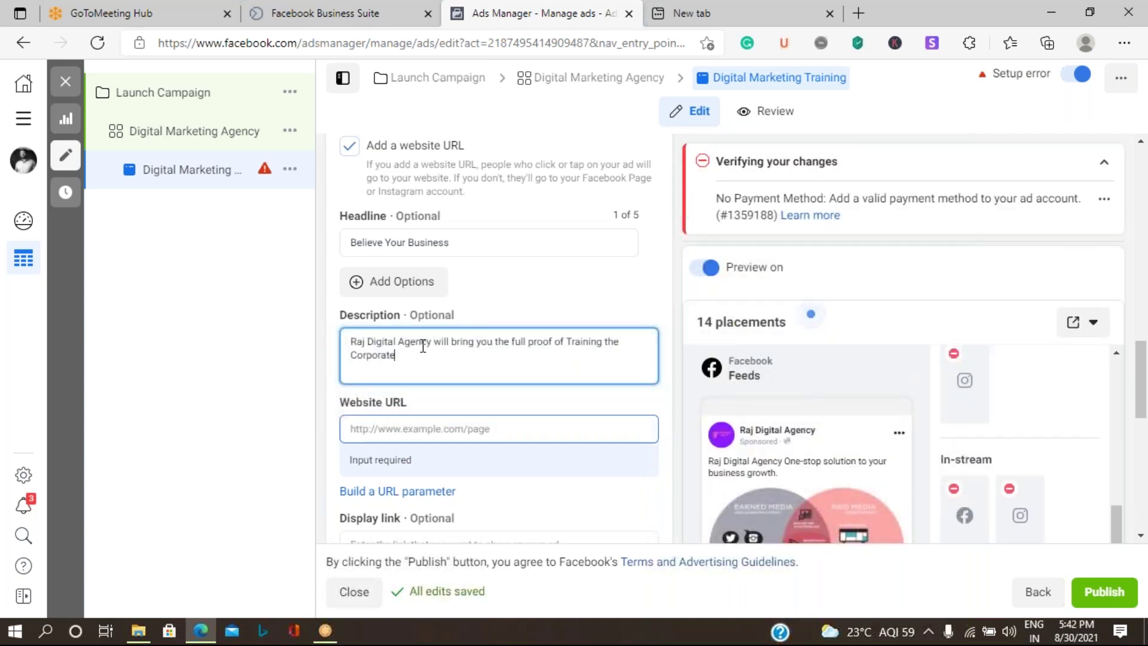
pyautogui.write(' Comp')
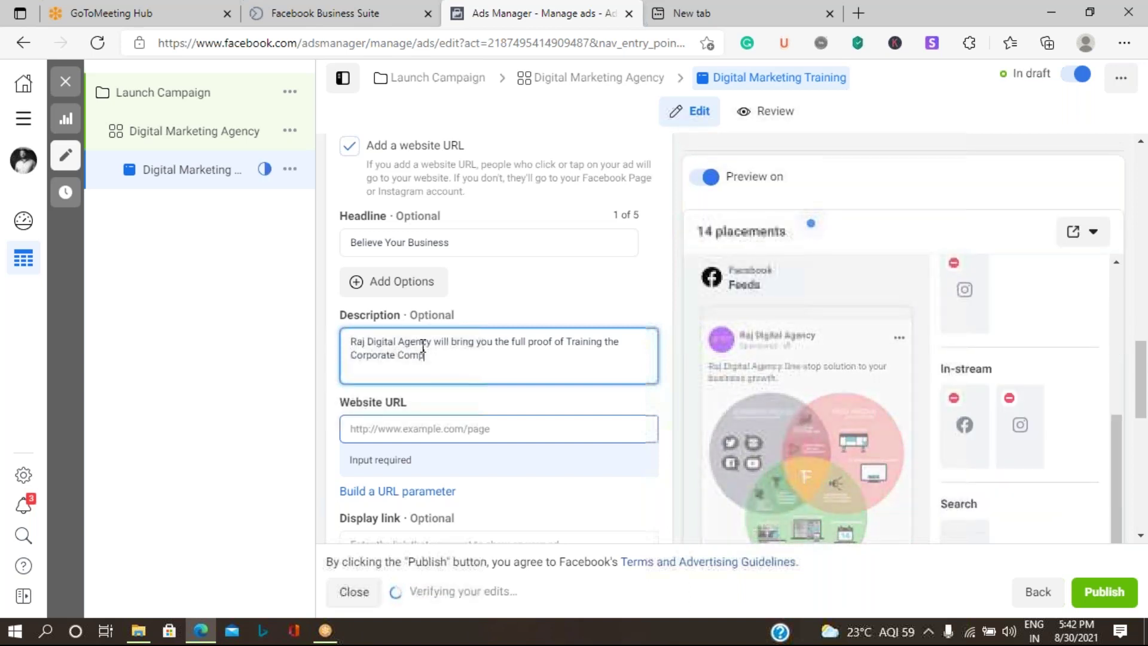
pyautogui.write('Nan')
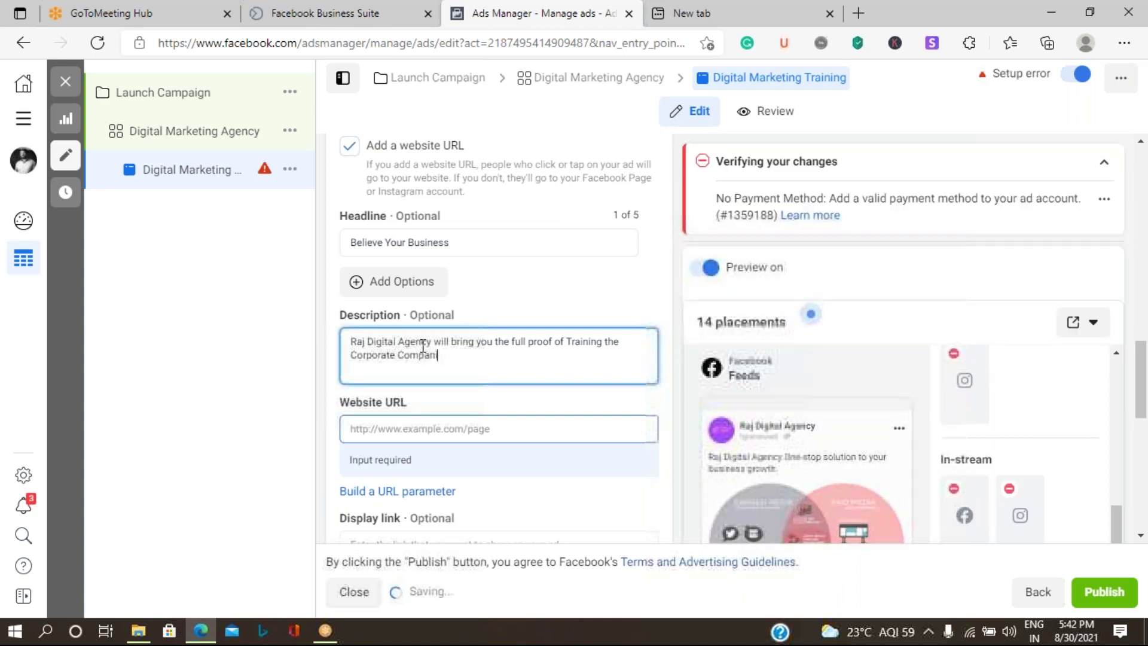
pyautogui.write('ies')
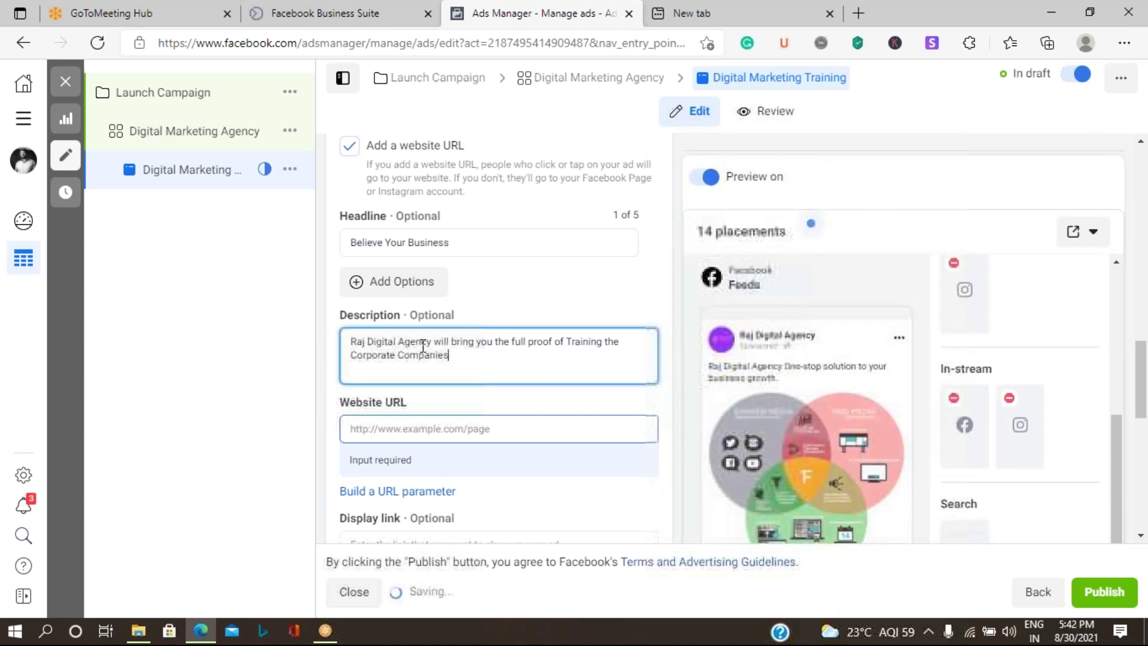
pyautogui.write(' to')
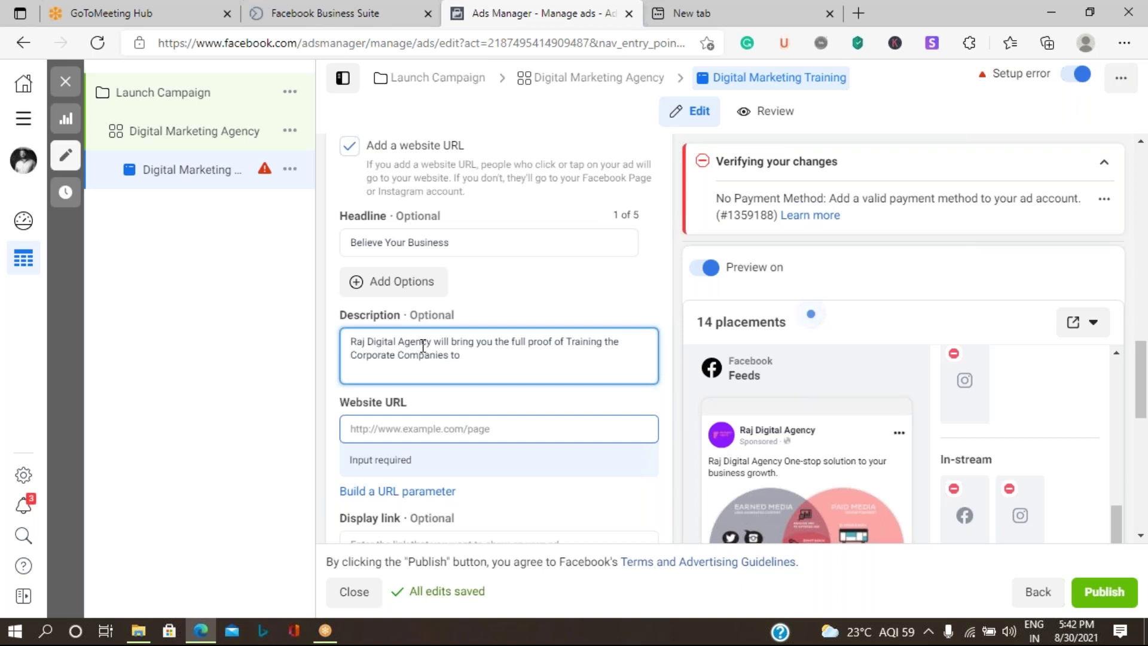
pyautogui.moveTo(806, 422)
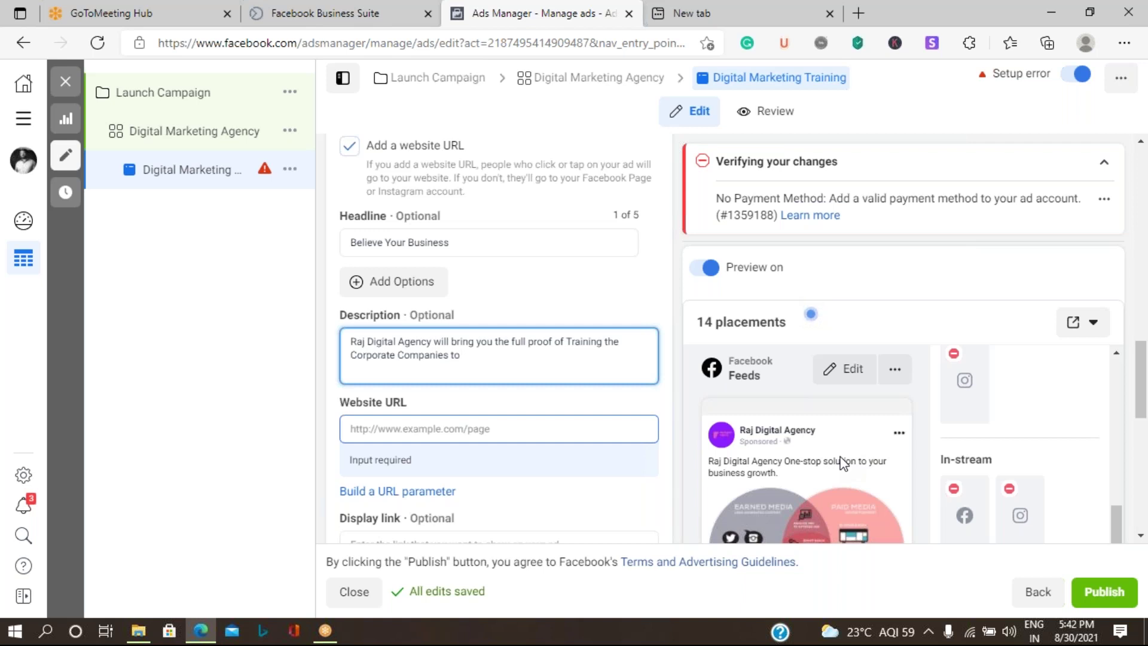
pyautogui.write('re')
pyautogui.write('ch ')
pyautogui.write('ou')
pyautogui.write('oal')
pyautogui.write('ore it')
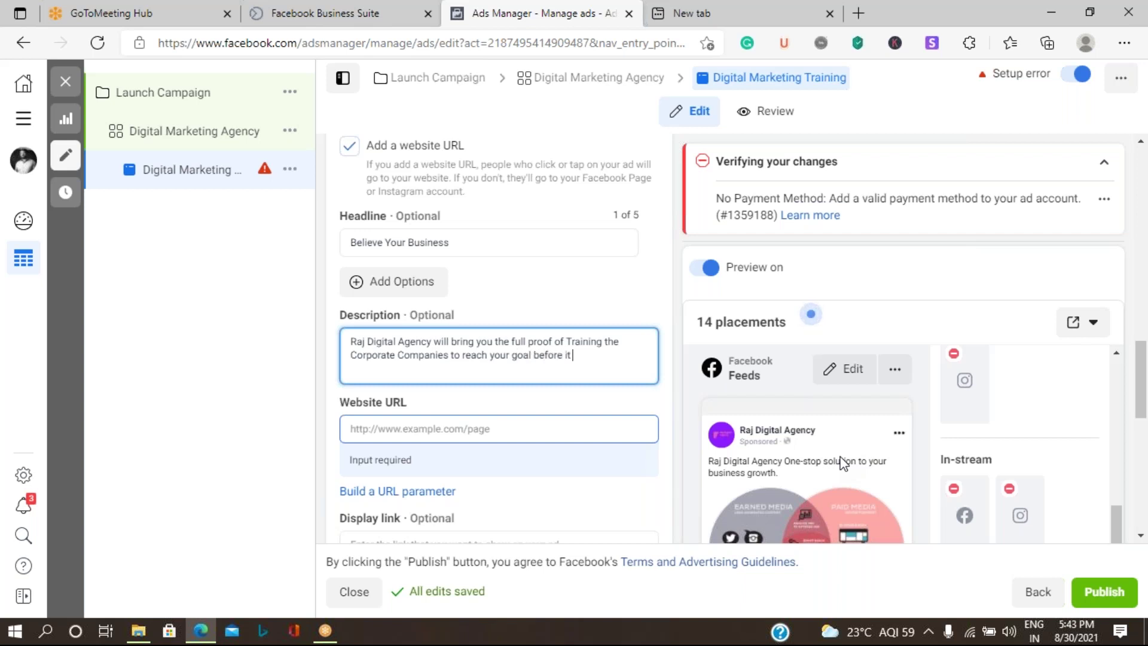
pyautogui.write('s')
pyautogui.write('.')
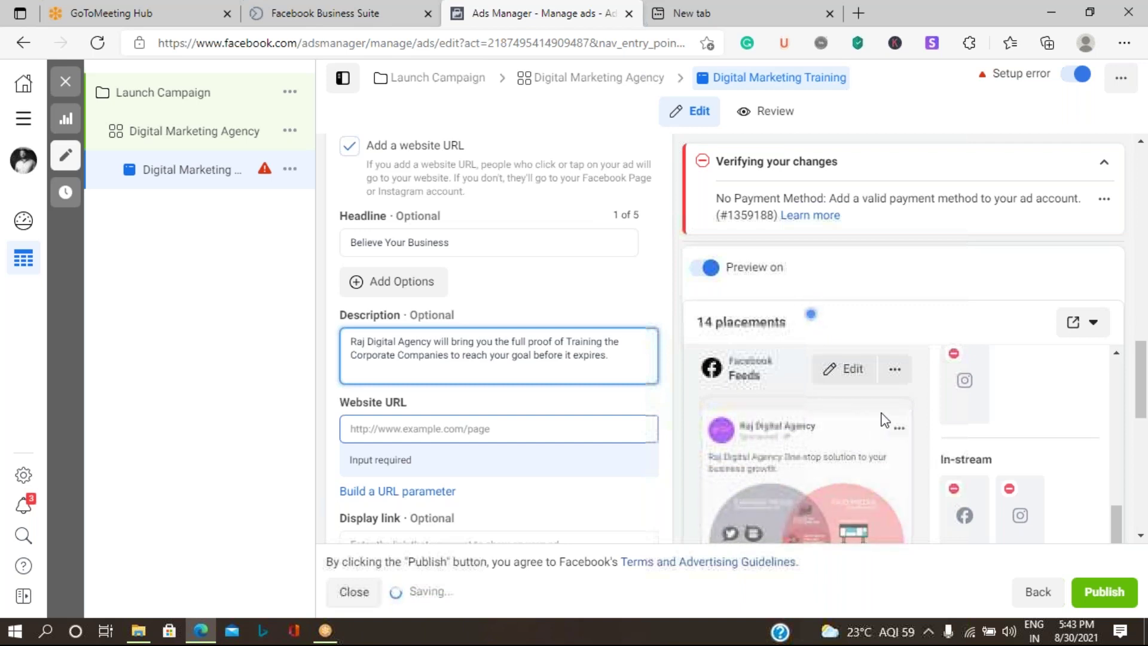
pyautogui.scroll(-4, 884, 421)
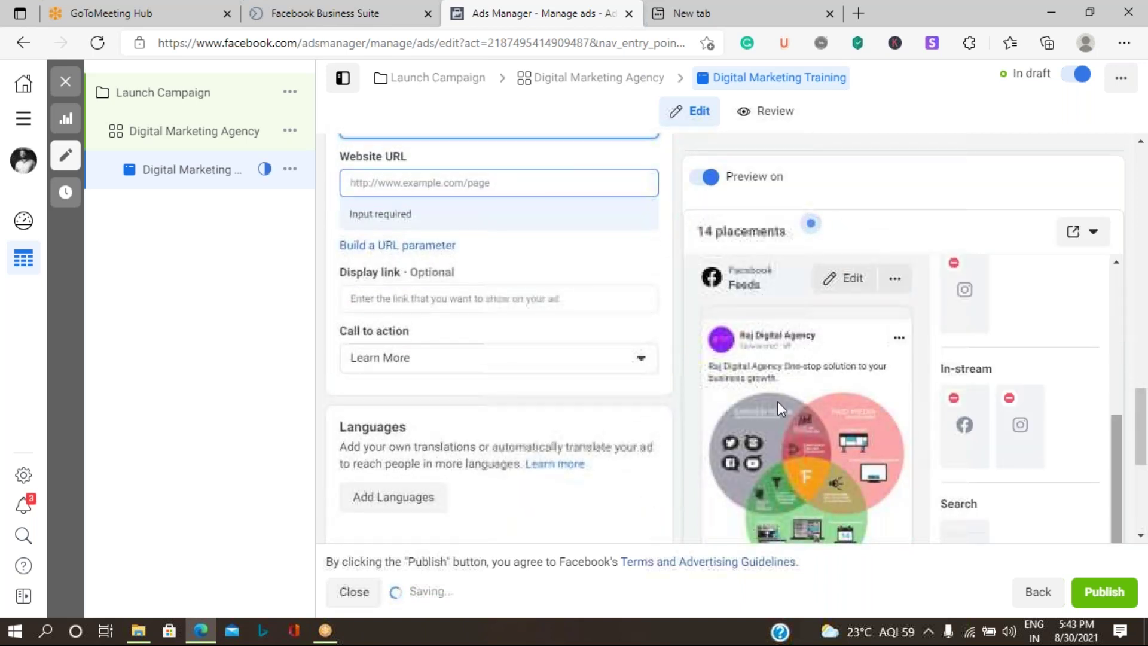
pyautogui.scroll(-2, 777, 428)
pyautogui.scroll(-1, 777, 428)
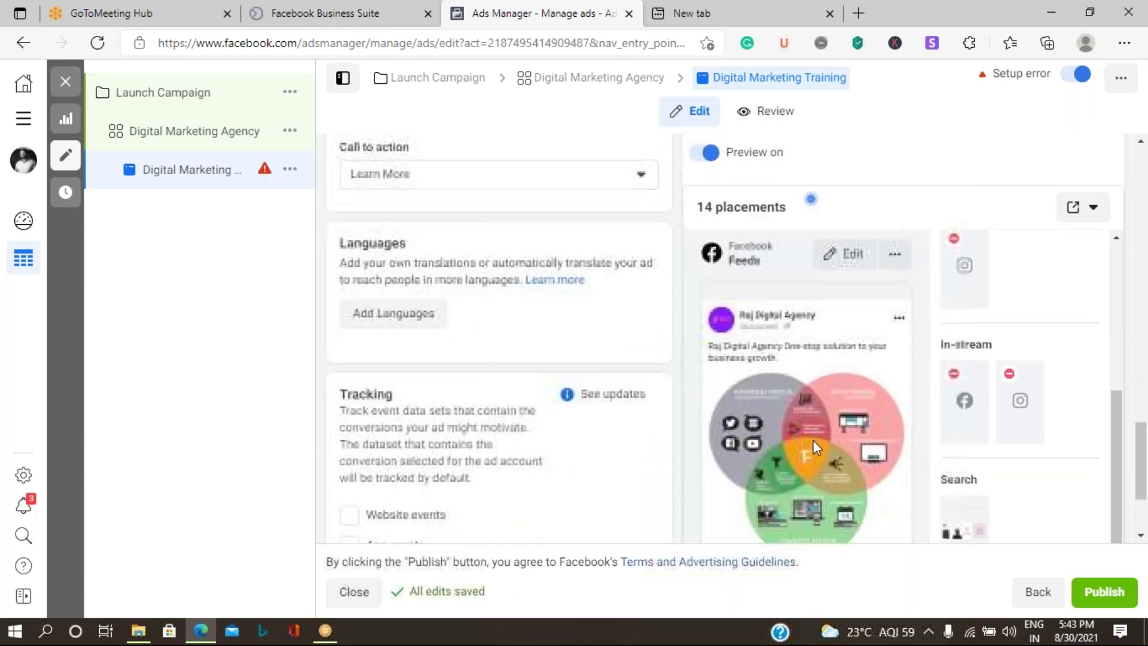
pyautogui.scroll(-3, 801, 433)
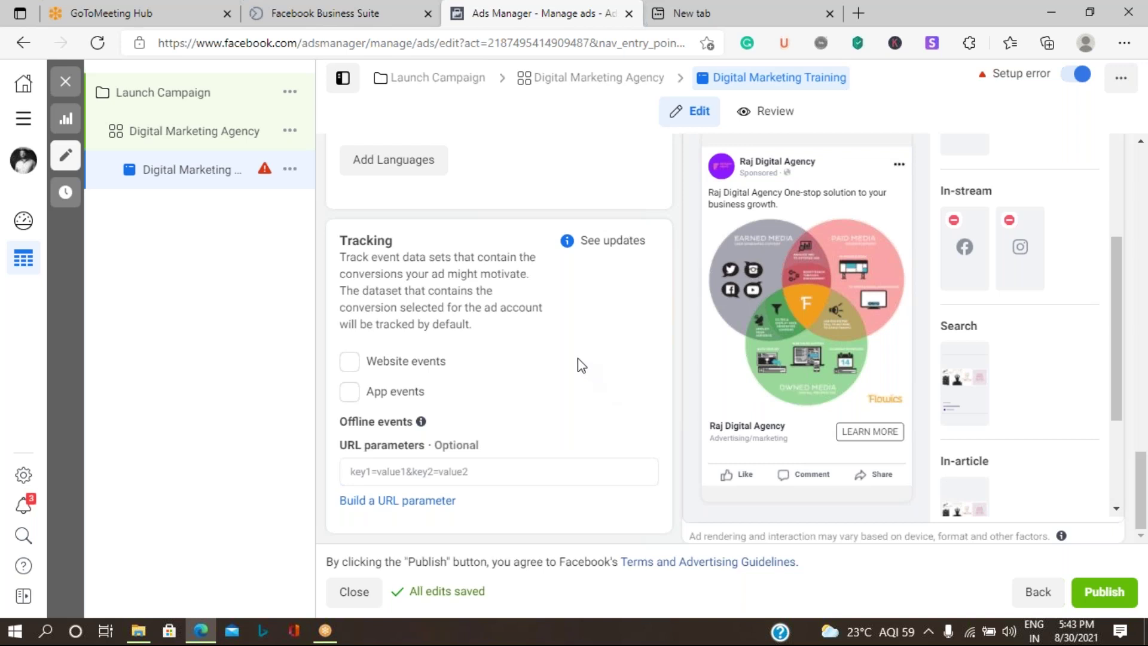
pyautogui.scroll(2, 592, 369)
pyautogui.scroll(3, 592, 369)
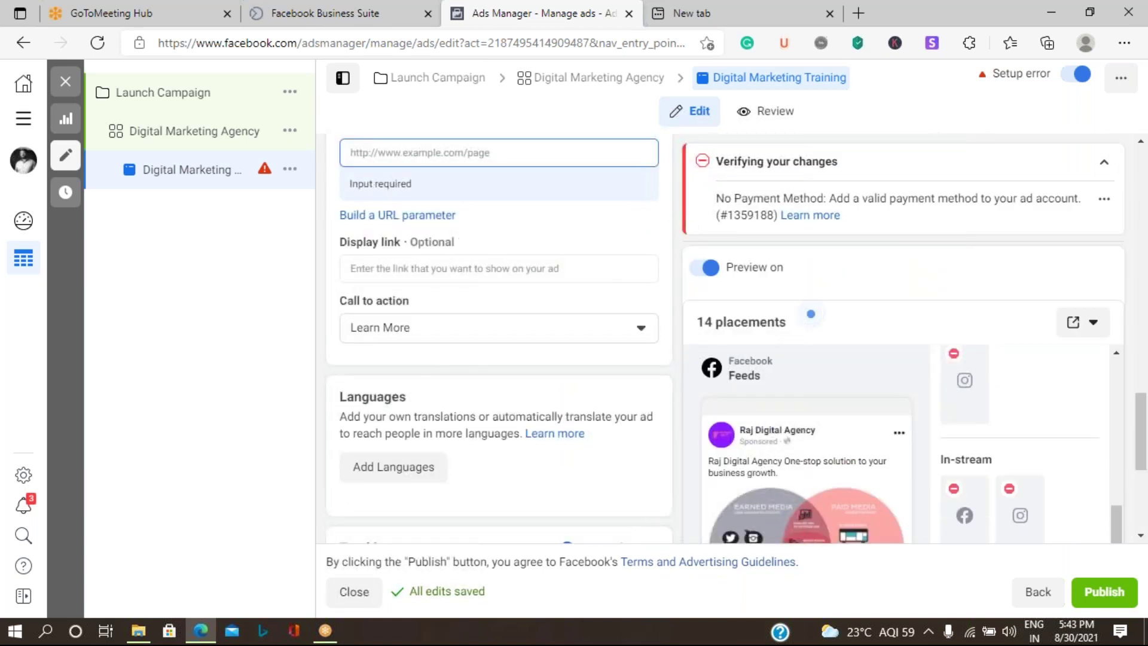
pyautogui.click(445, 271)
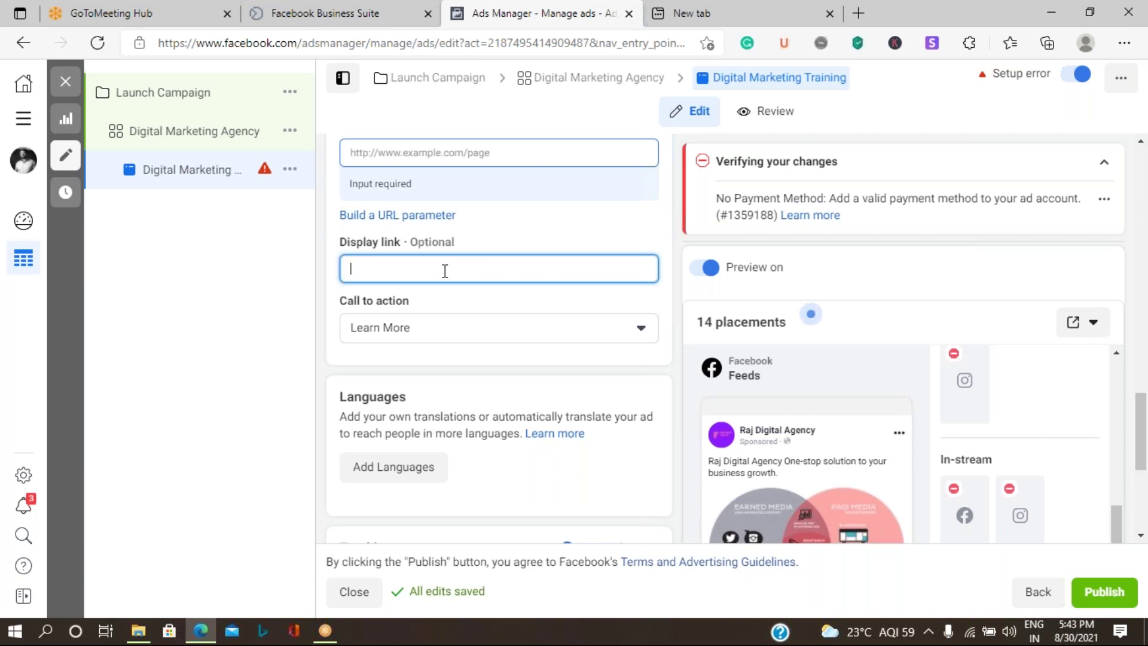
pyautogui.write('www')
pyautogui.write('.rajdig')
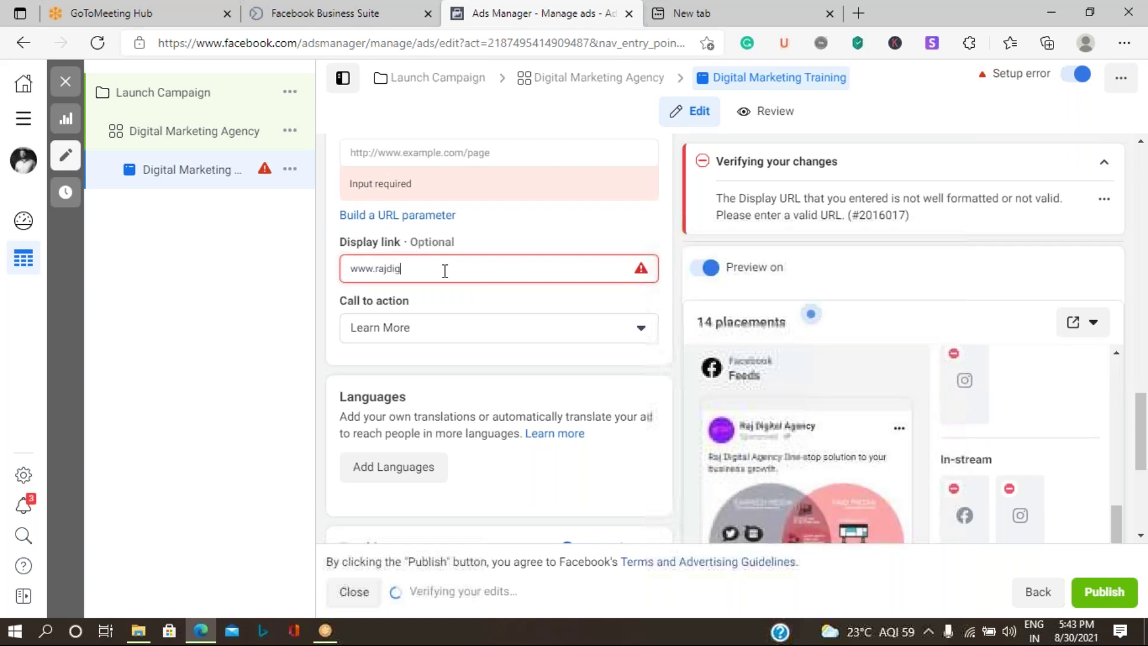
pyautogui.write('italaagency')
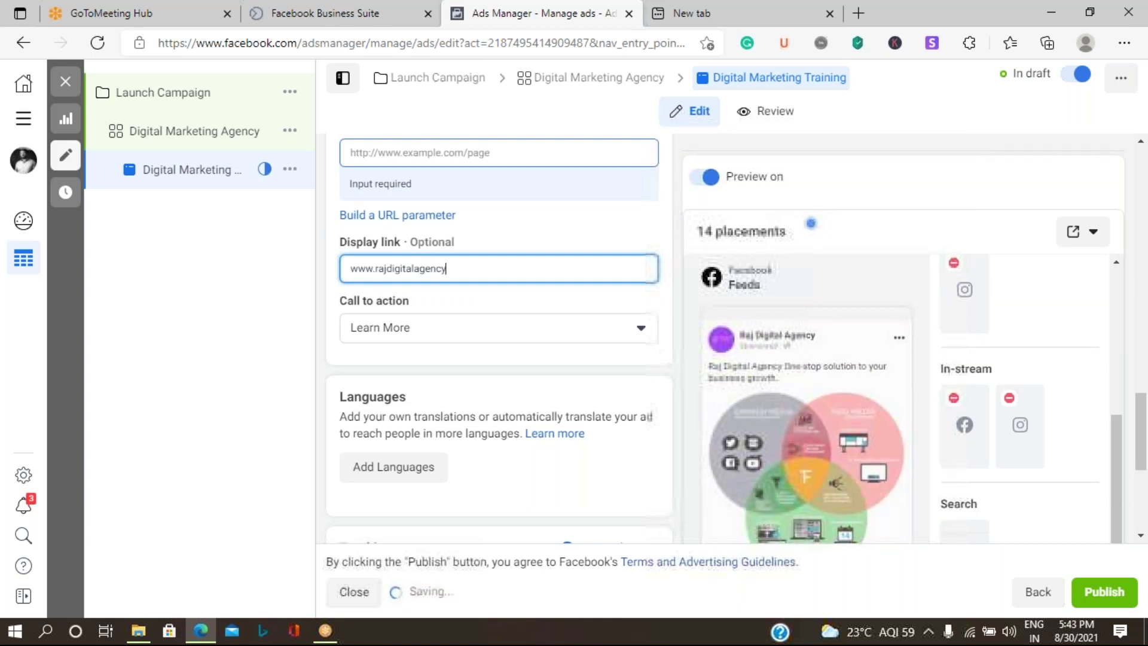
pyautogui.write('.b')
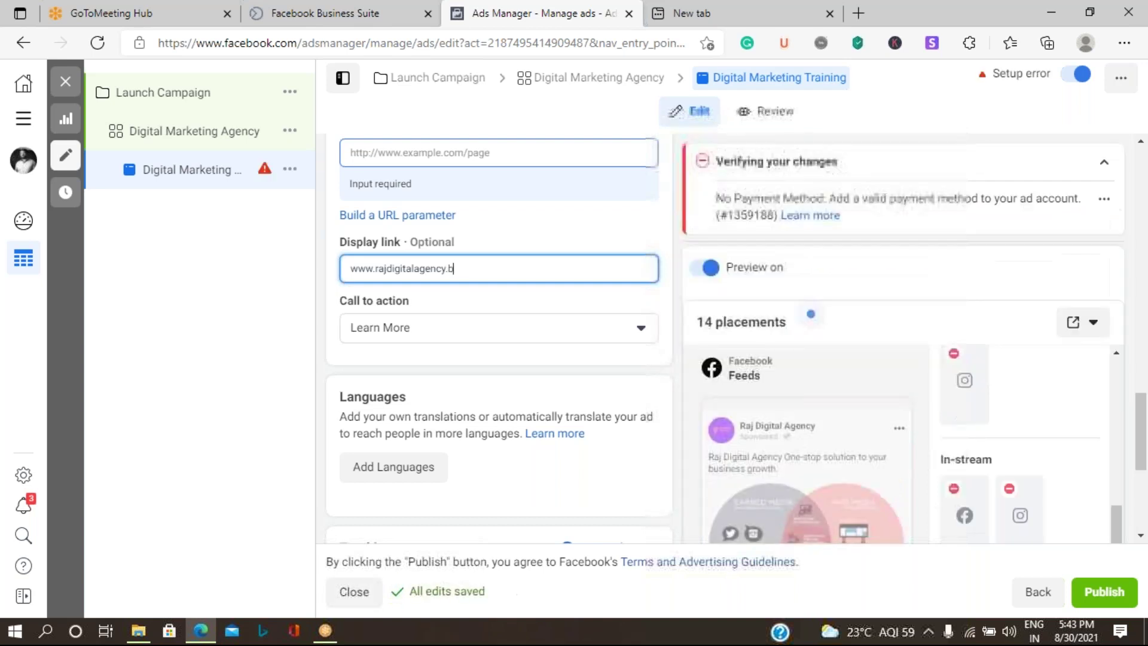
pyautogui.write('usine')
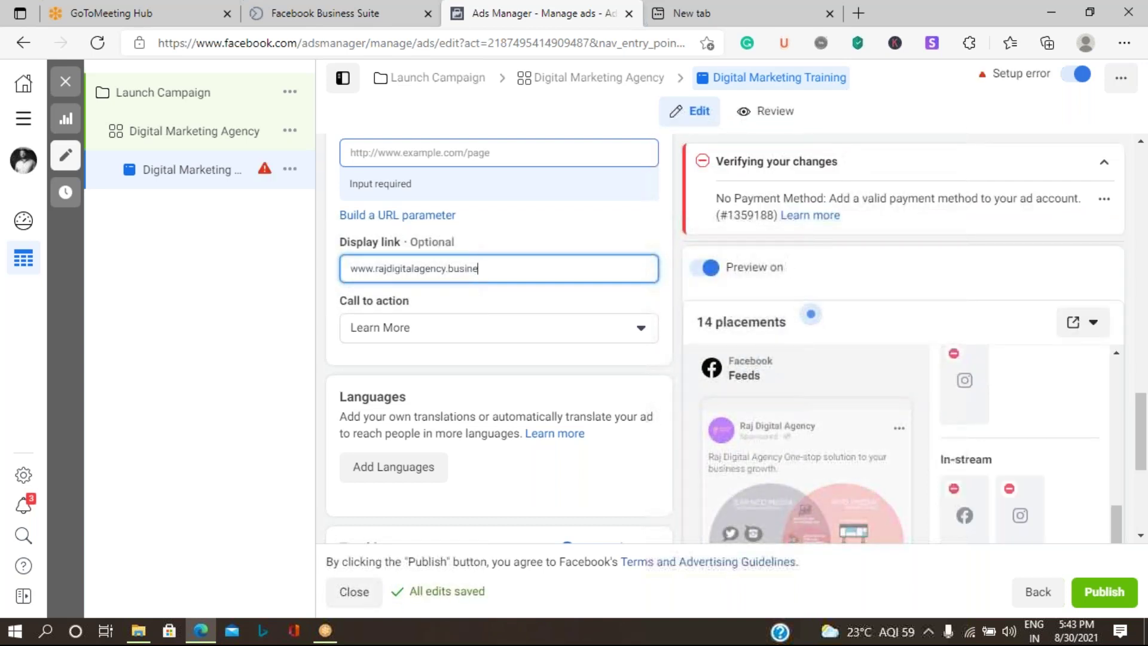
pyautogui.write('ss')
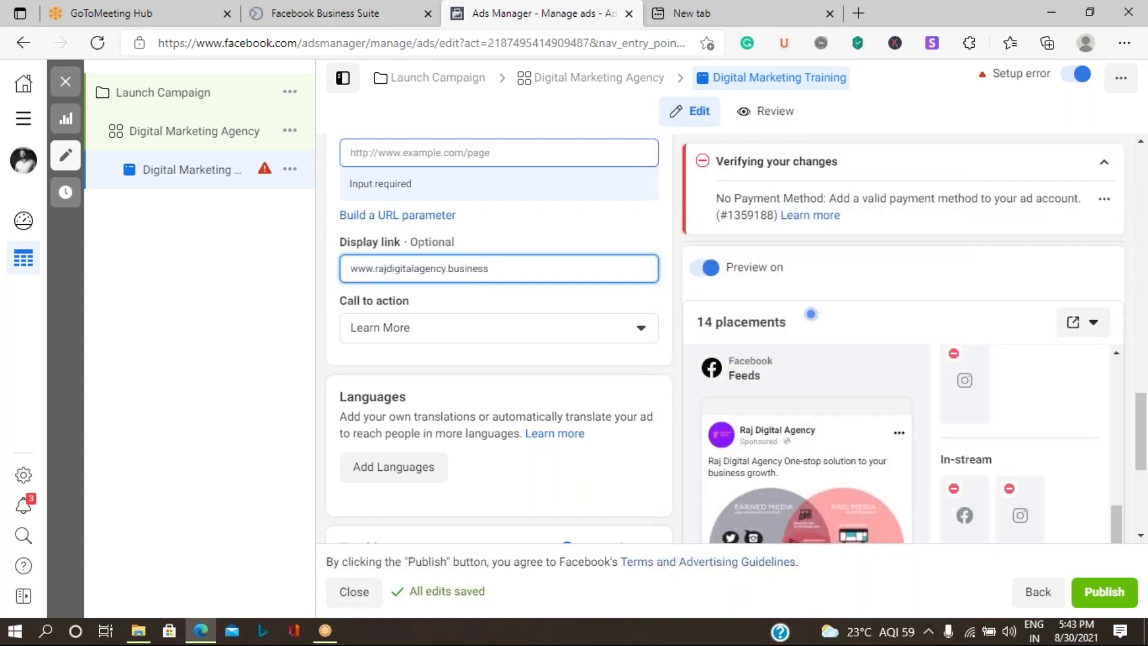
pyautogui.write('.site')
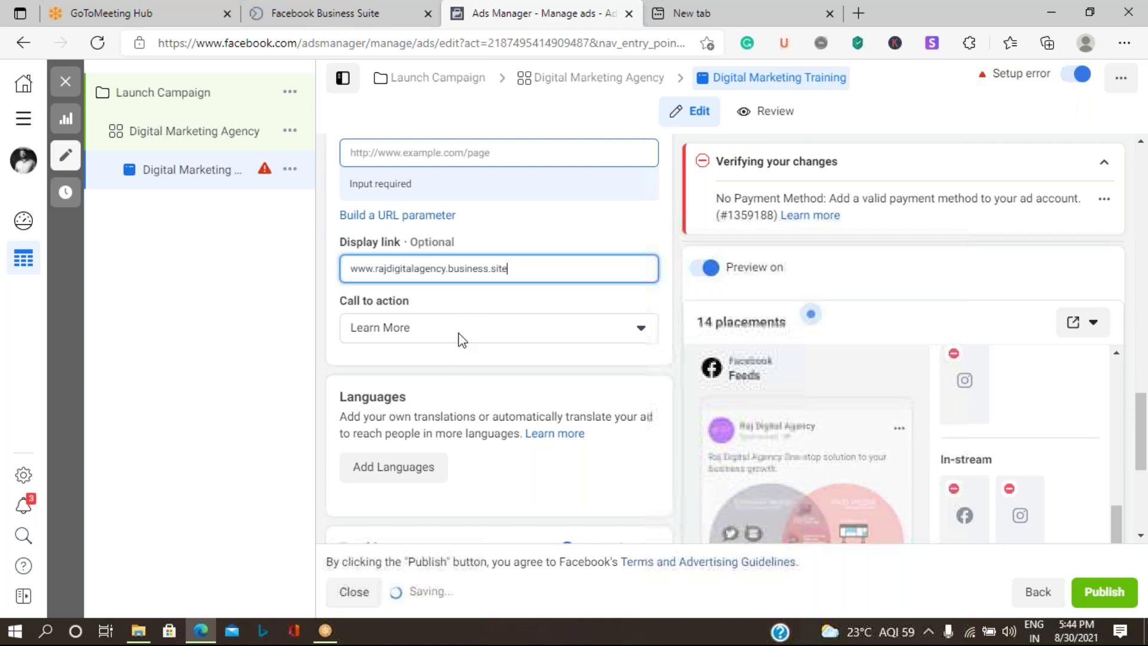
# Step: Set the call to action to Contact Us and check it in the ad preview
pyautogui.click(462, 338)
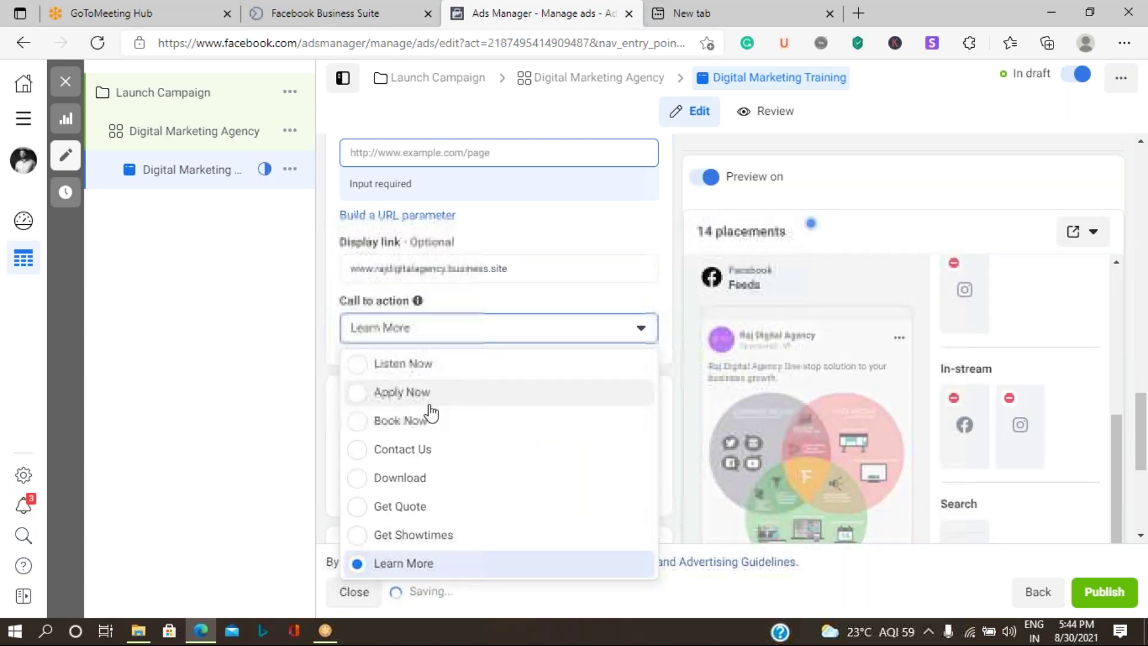
pyautogui.click(437, 452)
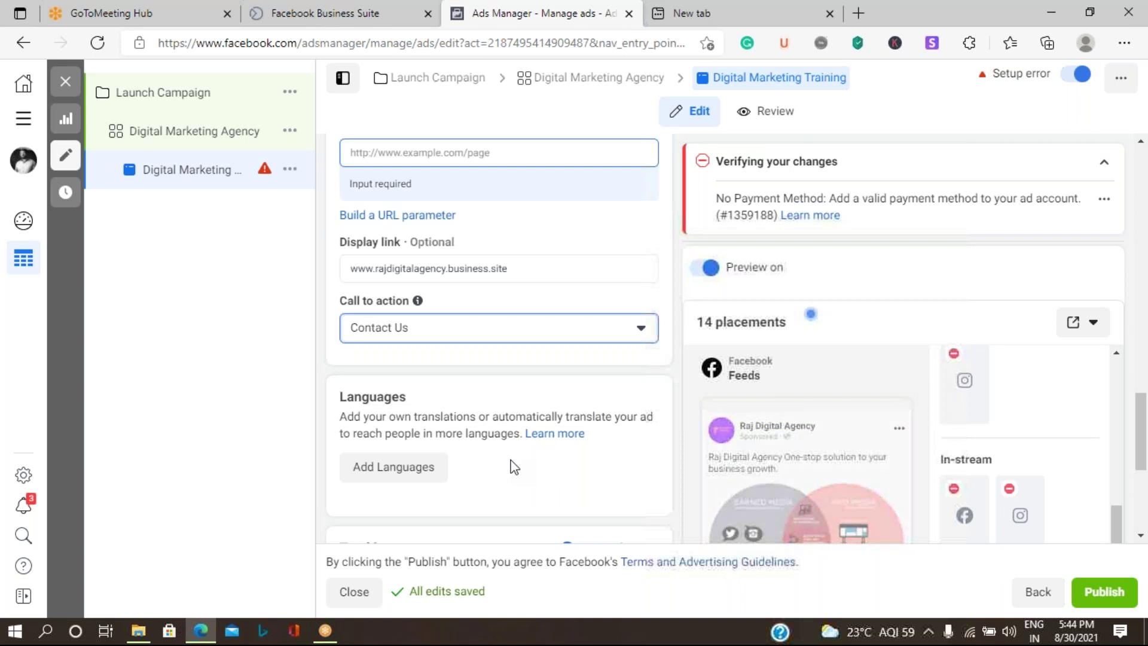
pyautogui.scroll(-4, 514, 467)
pyautogui.moveTo(805, 358)
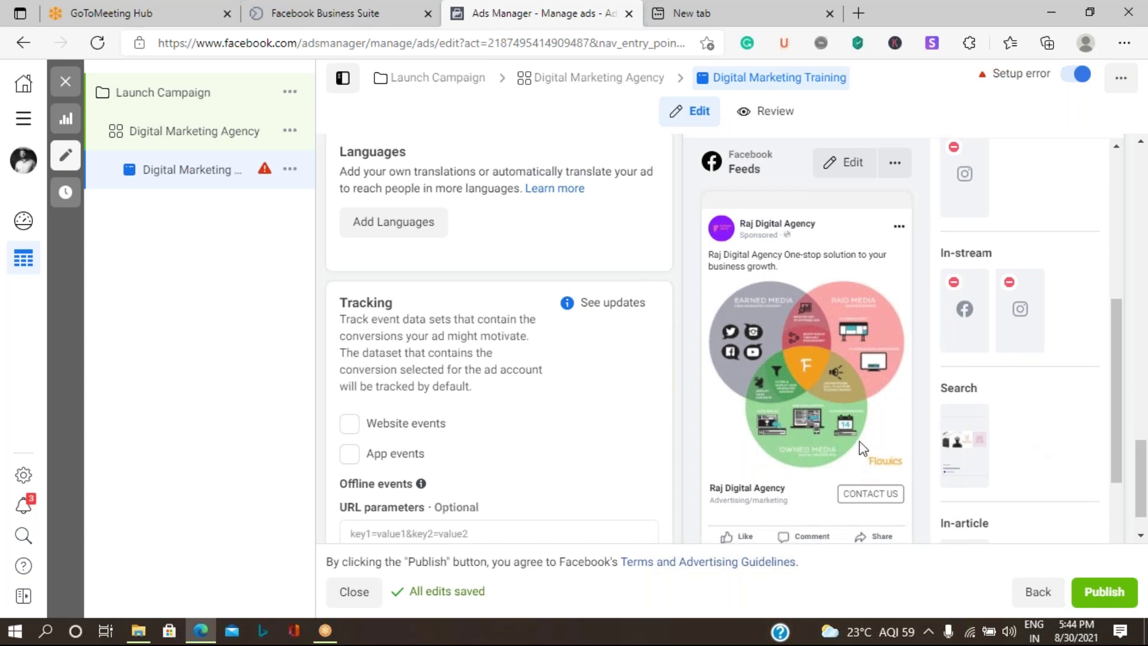
pyautogui.scroll(-1, 861, 448)
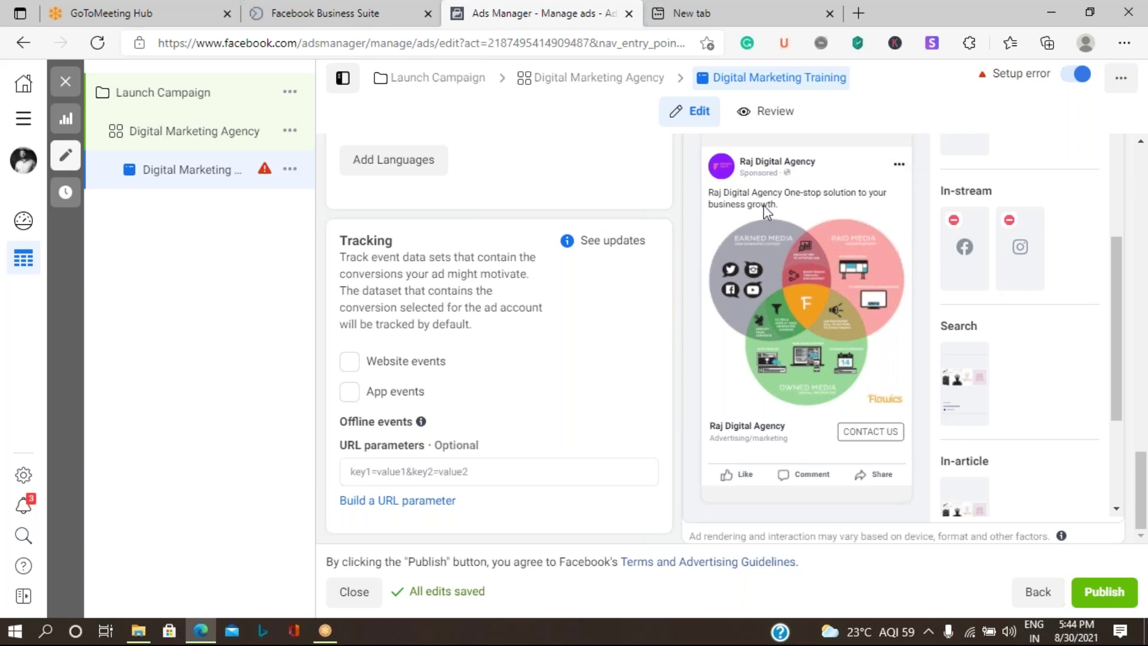
pyautogui.scroll(2, 878, 232)
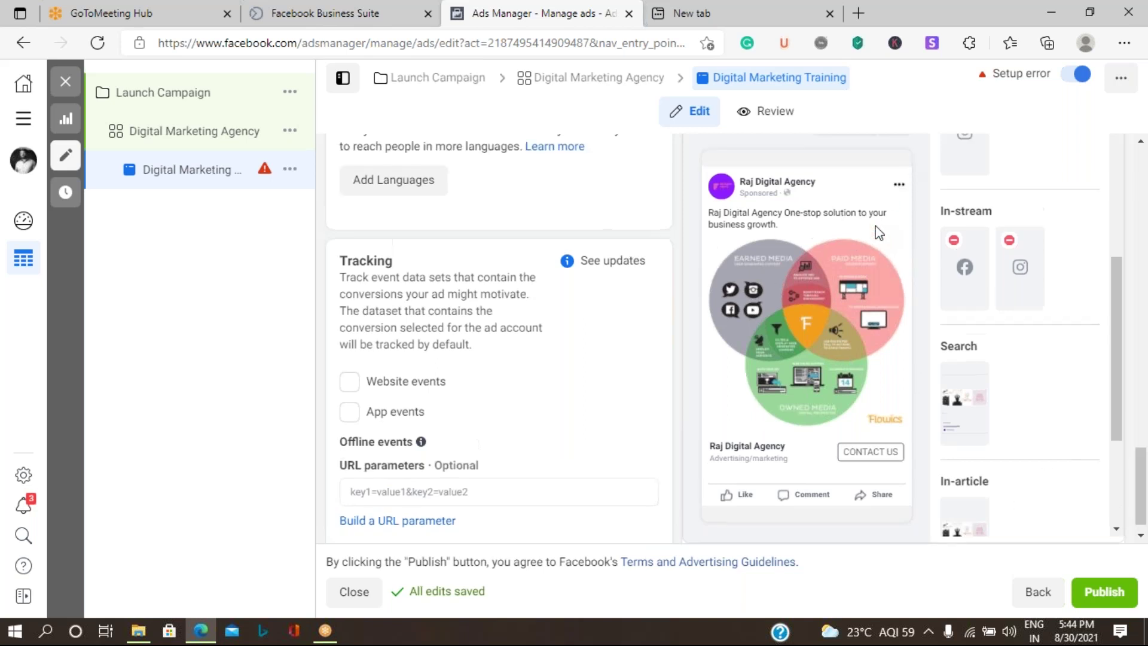
pyautogui.click(895, 224)
pyautogui.click(918, 302)
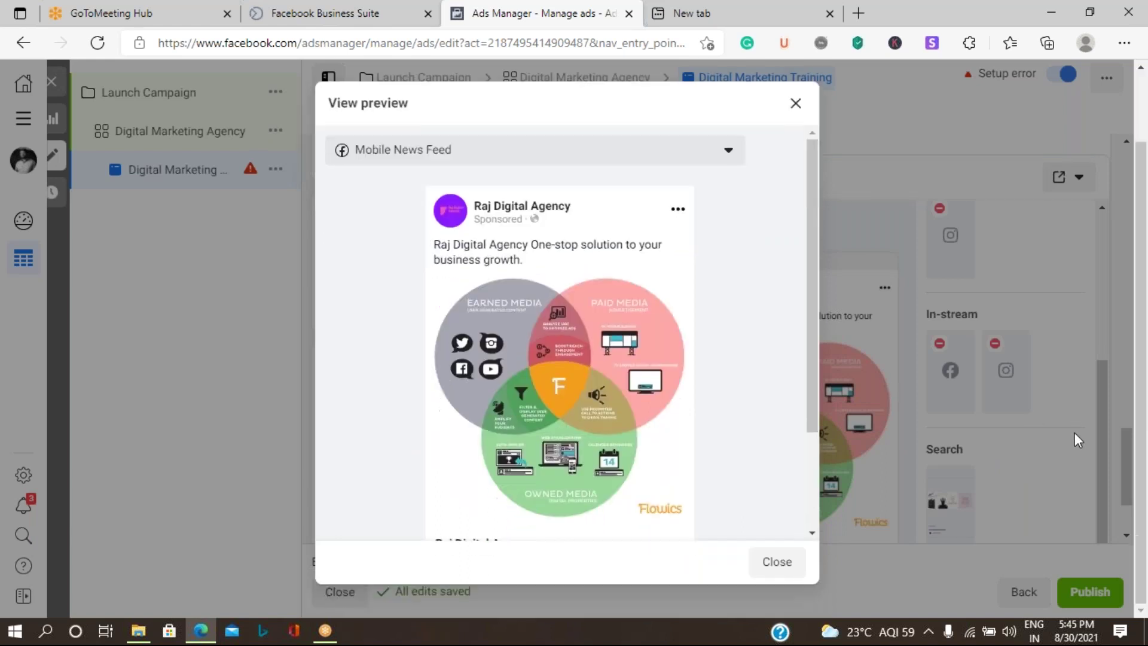
pyautogui.scroll(-2, 622, 370)
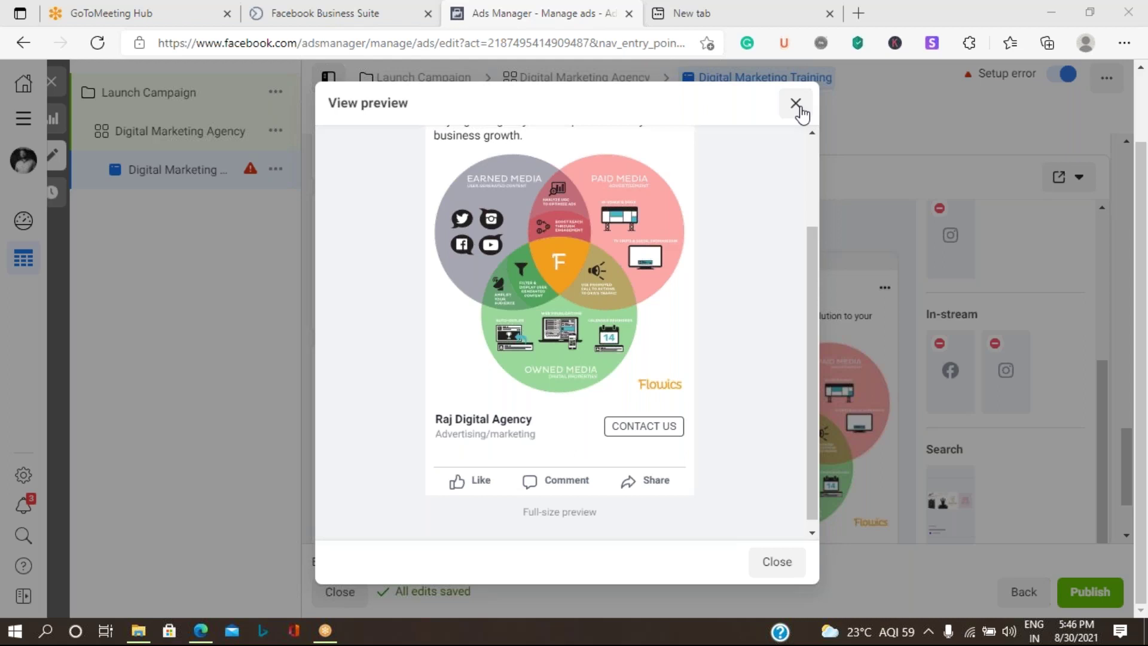
pyautogui.click(796, 104)
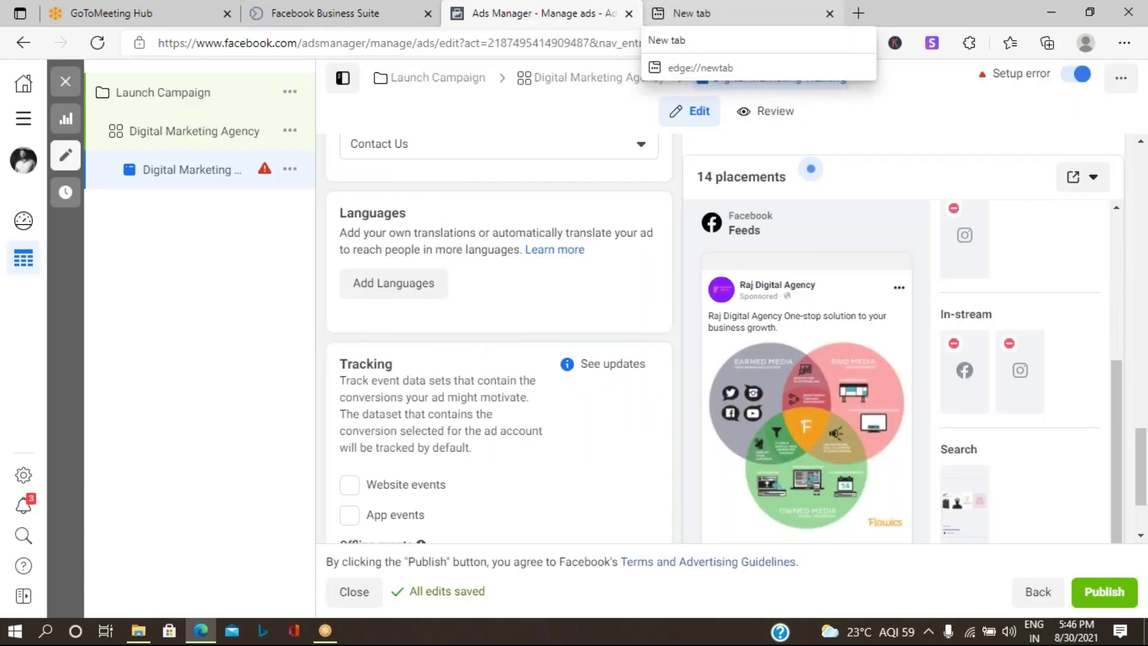
# Step: Load apowersoft.com in the empty new Edge tab
pyautogui.click(654, 20)
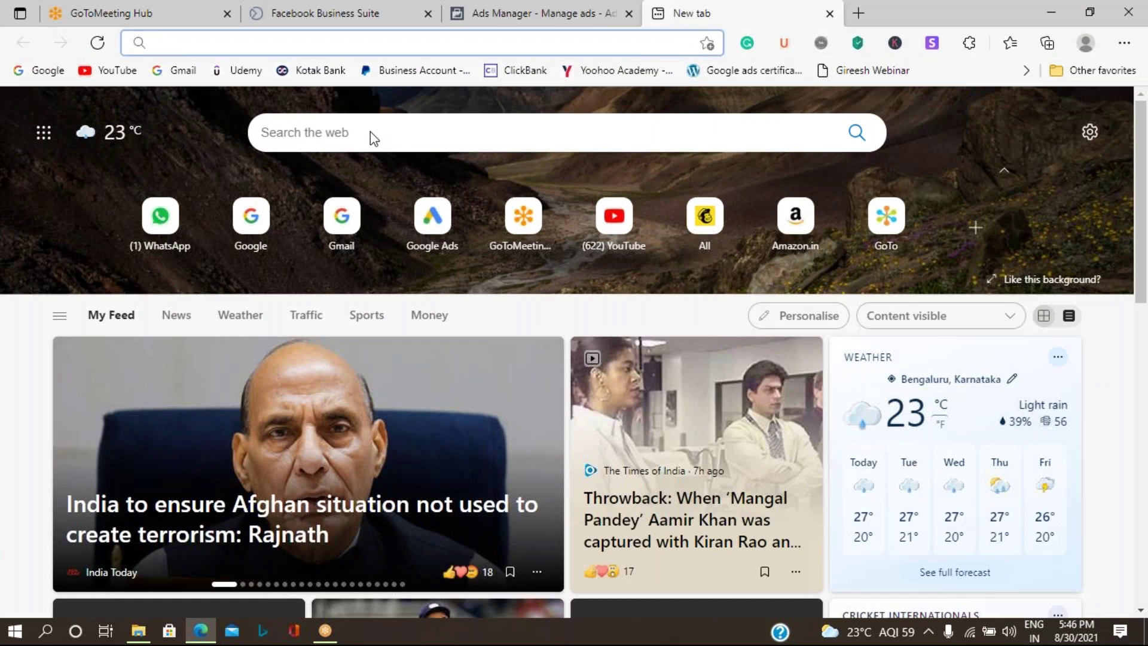
pyautogui.write('apowersoft')
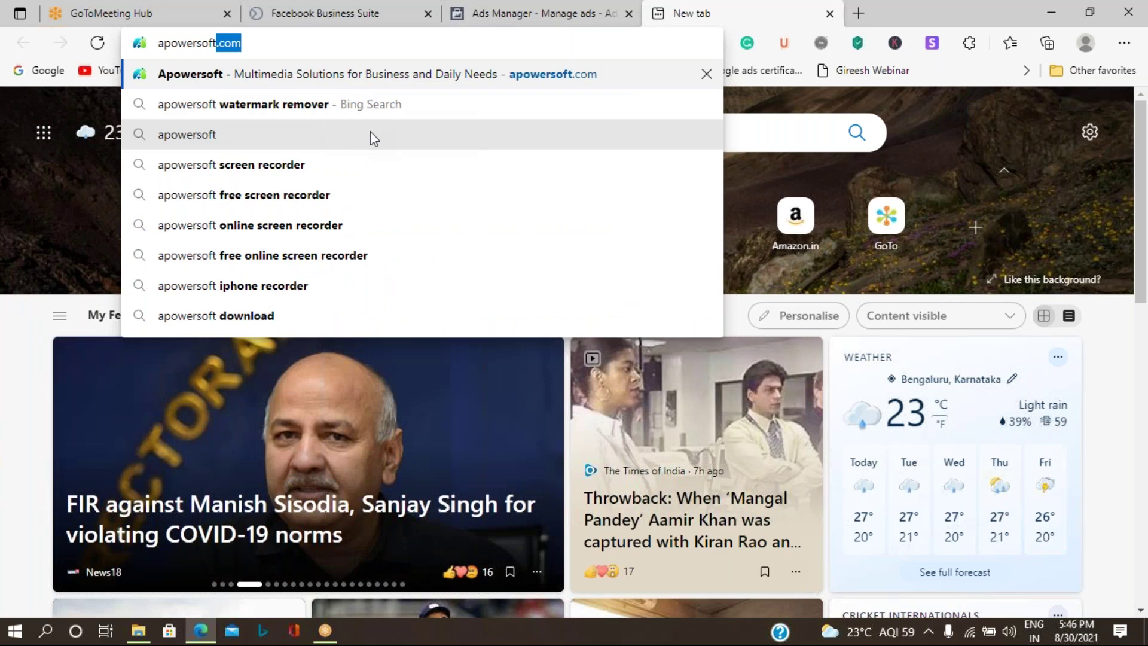
pyautogui.press('Return')
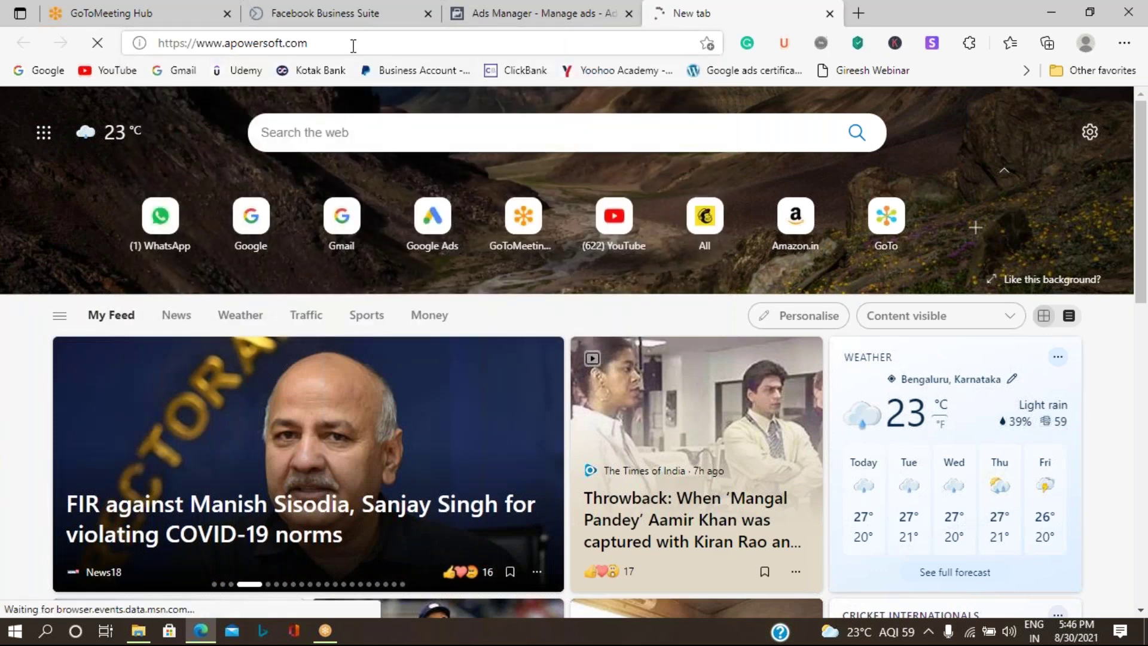
pyautogui.click(353, 43)
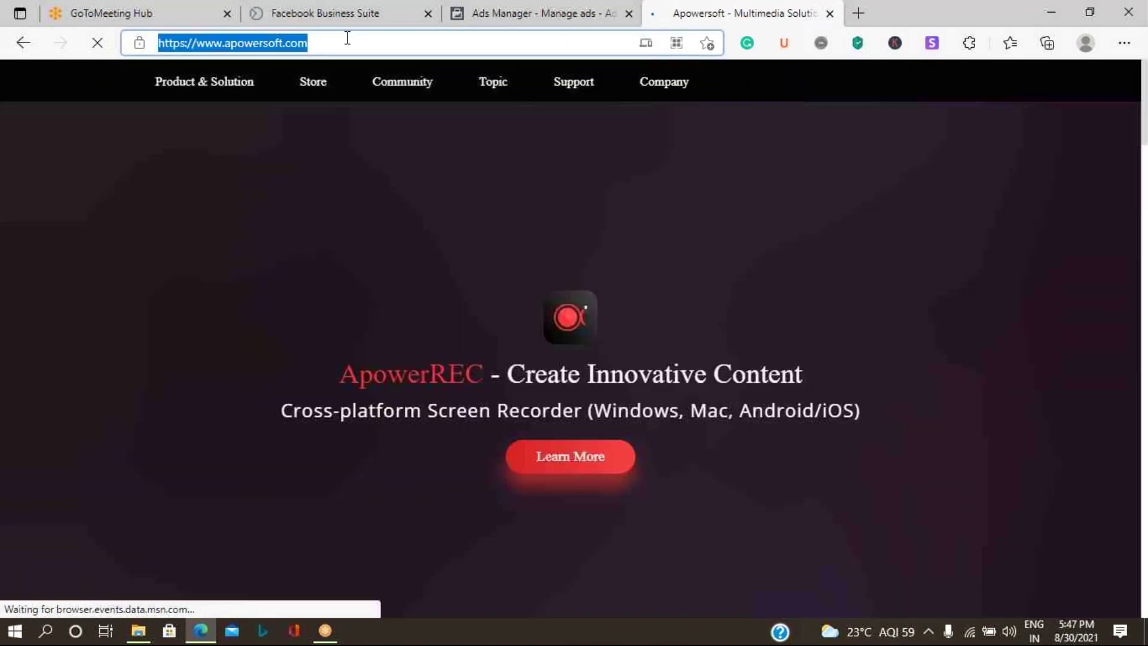
# Step: Go to Apowersoft's Online Watermark Remover tool and scroll down to its upload options
pyautogui.click(346, 40)
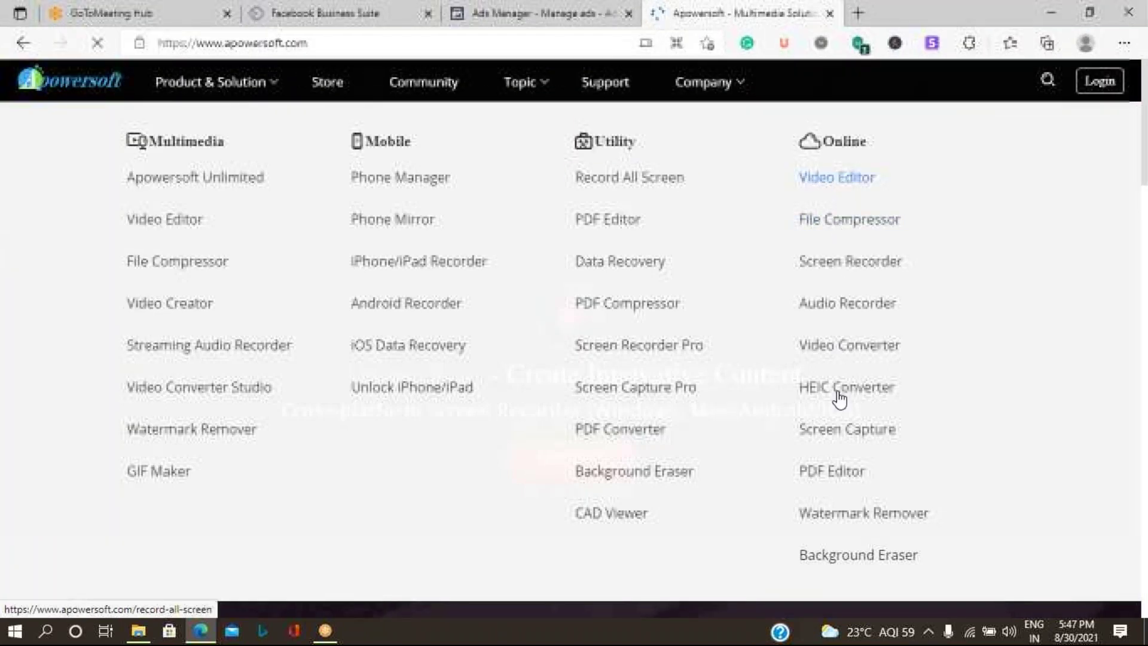
pyautogui.click(849, 517)
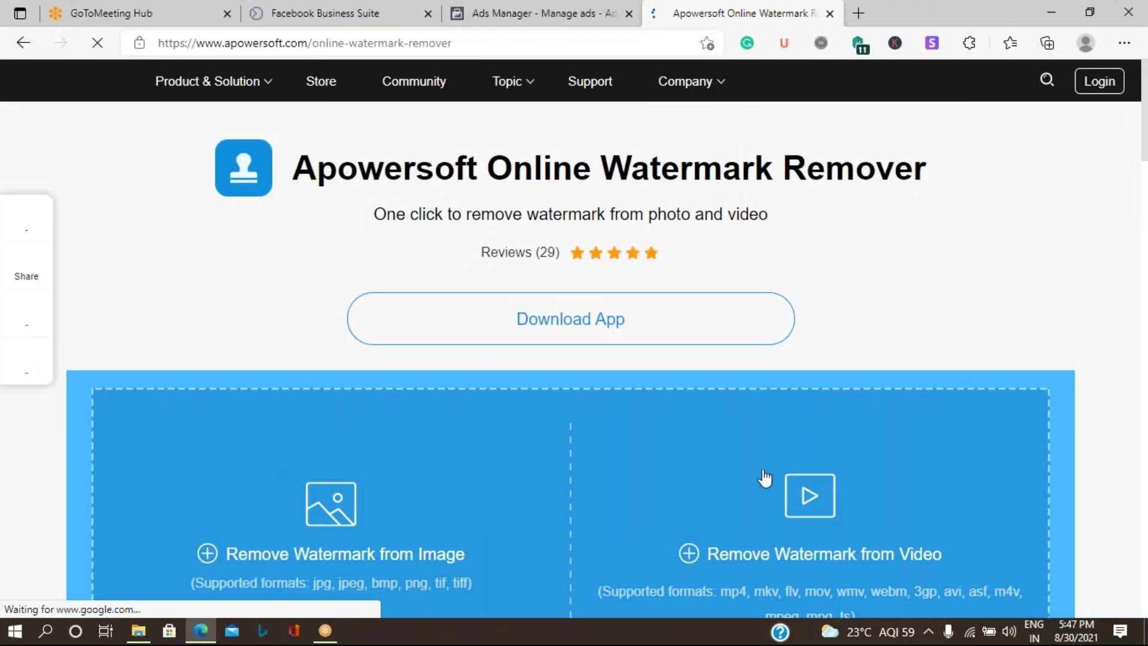
pyautogui.scroll(-4, 413, 460)
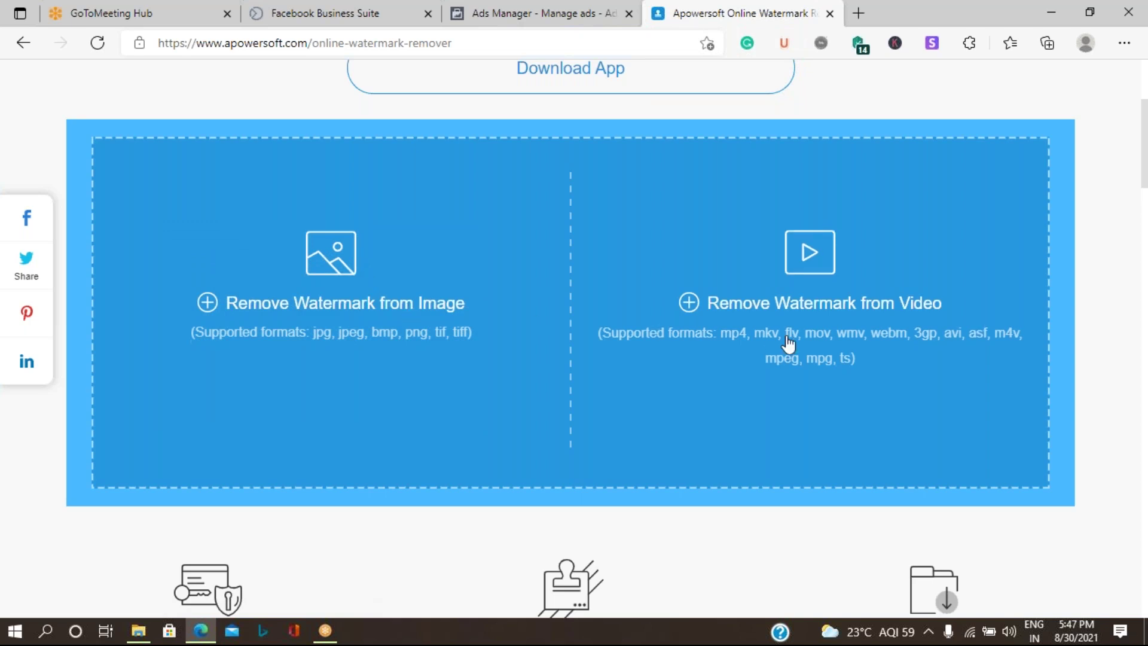
# Step: Upload the DM Process.png Venn diagram to Remove Watermark from Image
pyautogui.click(333, 287)
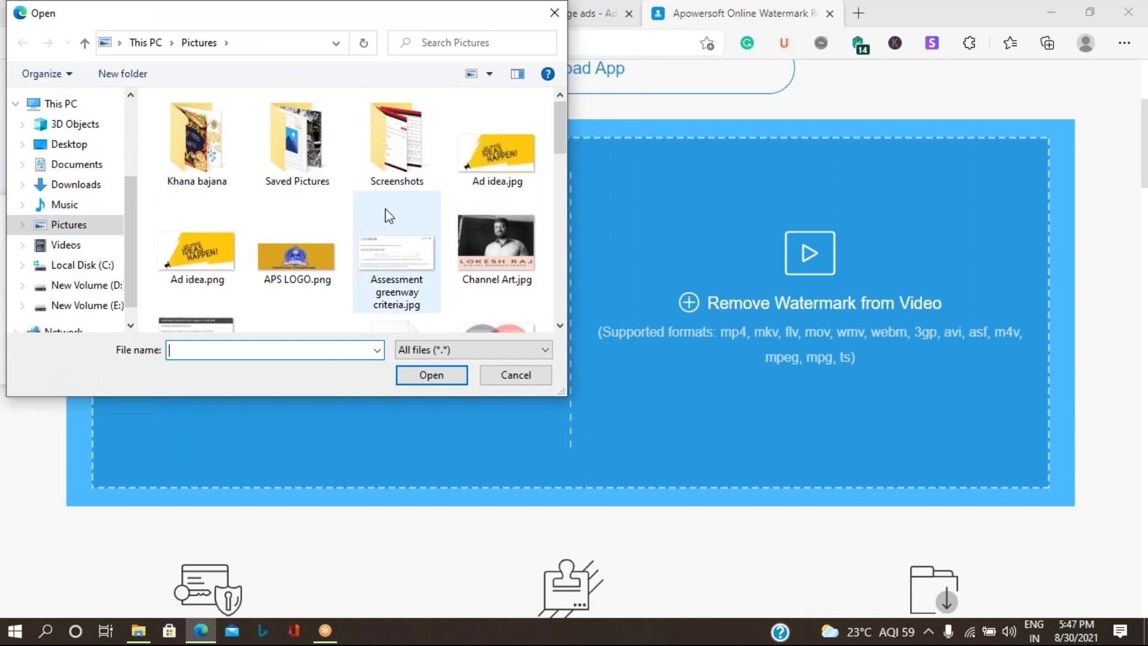
pyautogui.scroll(-3, 390, 224)
pyautogui.click(494, 170)
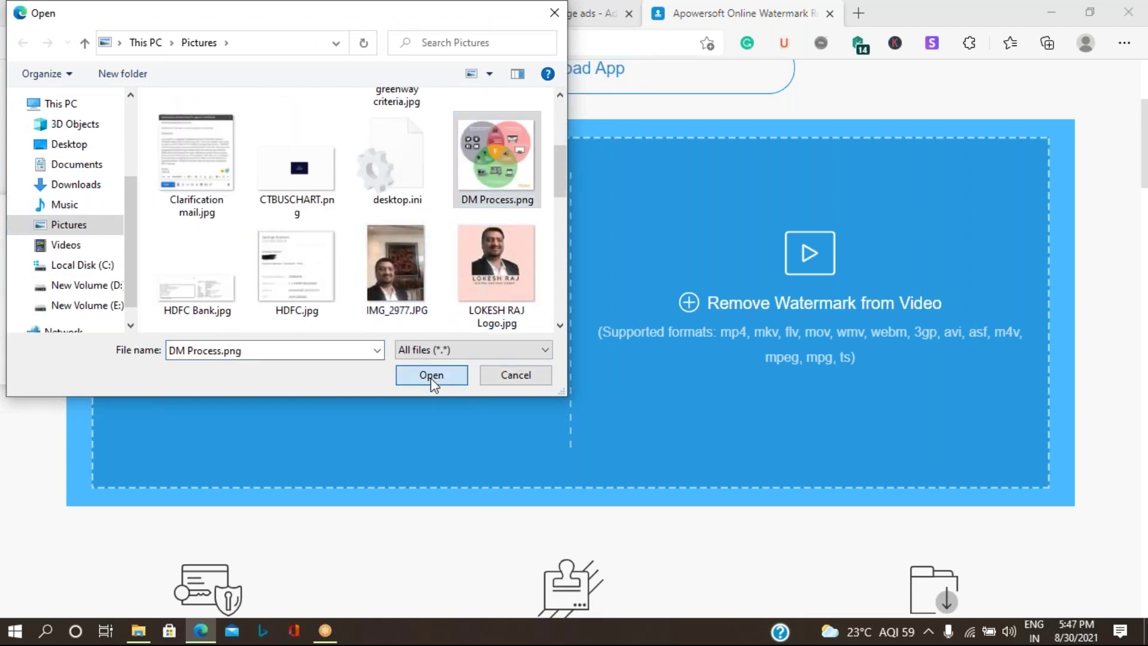
pyautogui.click(432, 377)
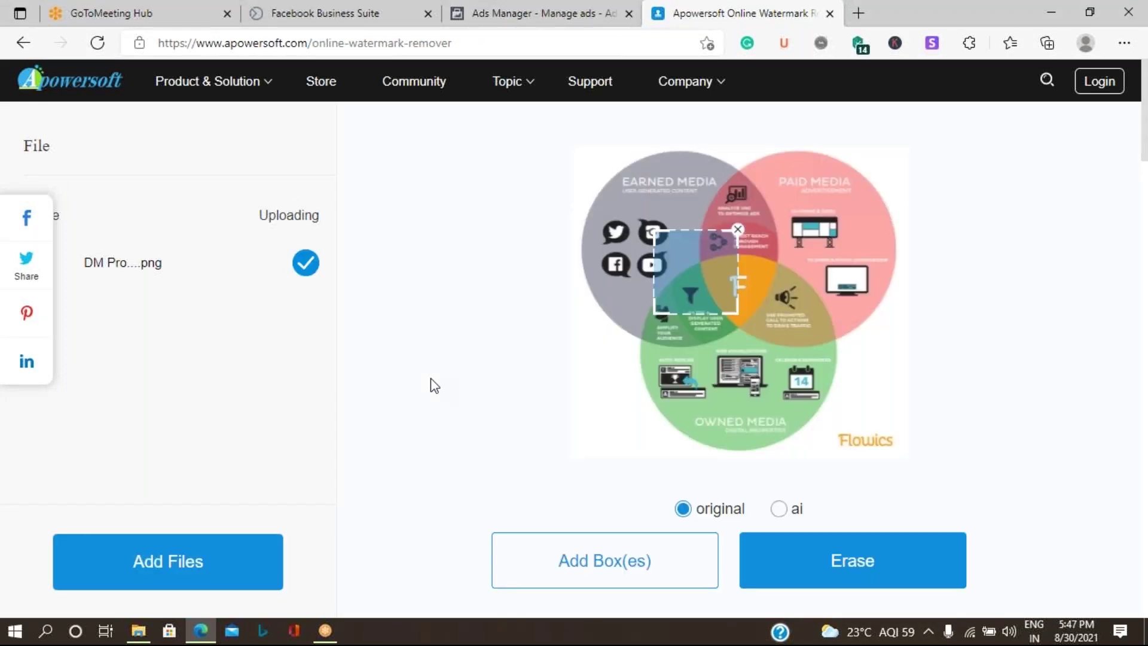
# Step: Fit the removal box tightly over the Flowics logo and erase it
pyautogui.moveTo(690, 247); pyautogui.dragTo(877, 418)
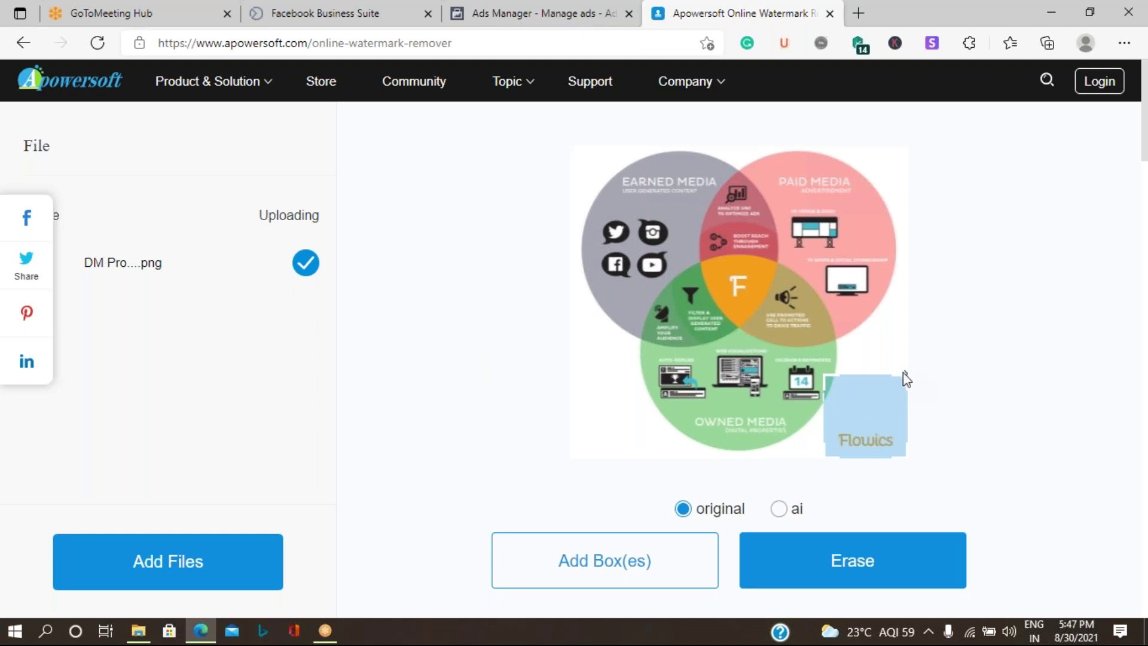
pyautogui.click(826, 377)
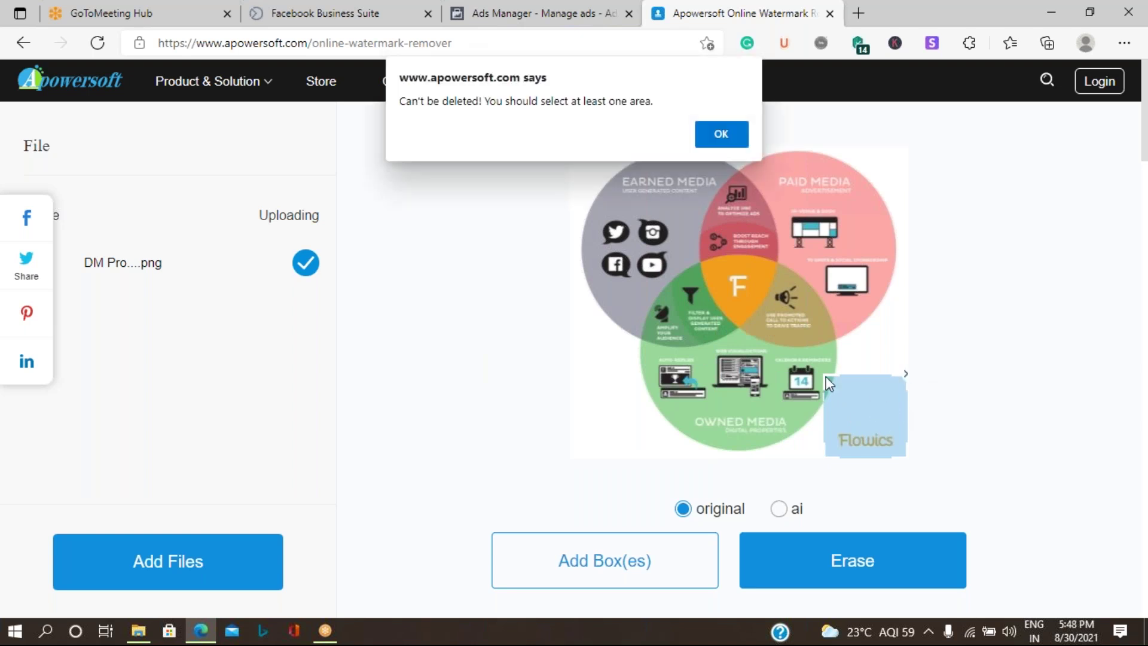
pyautogui.click(721, 136)
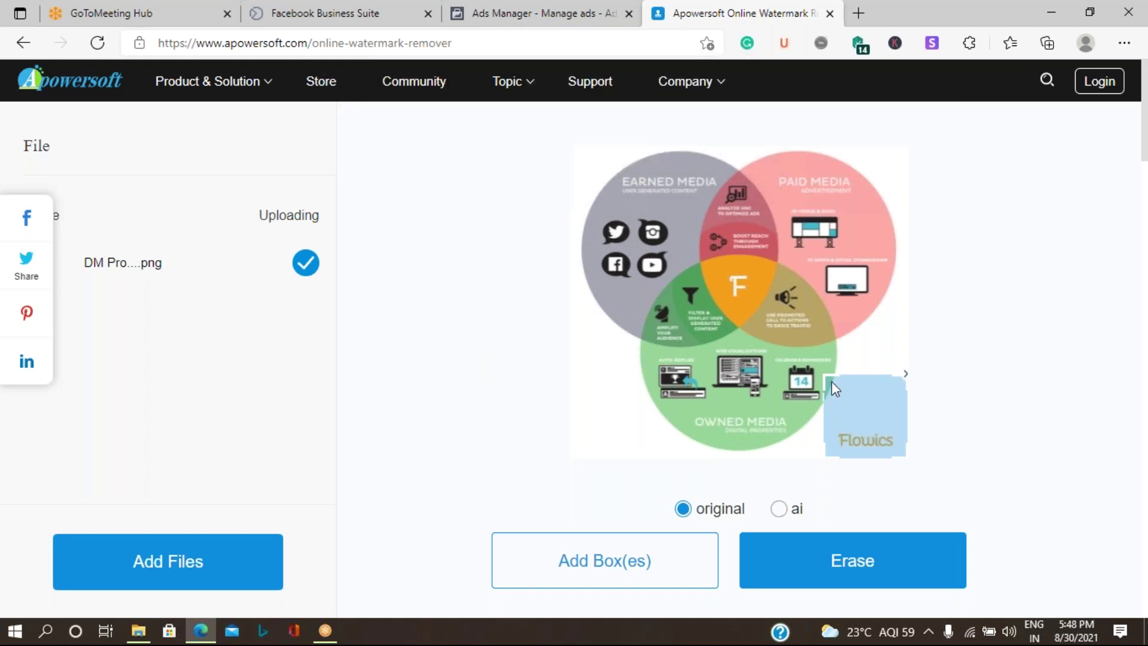
pyautogui.moveTo(835, 389); pyautogui.dragTo(831, 423)
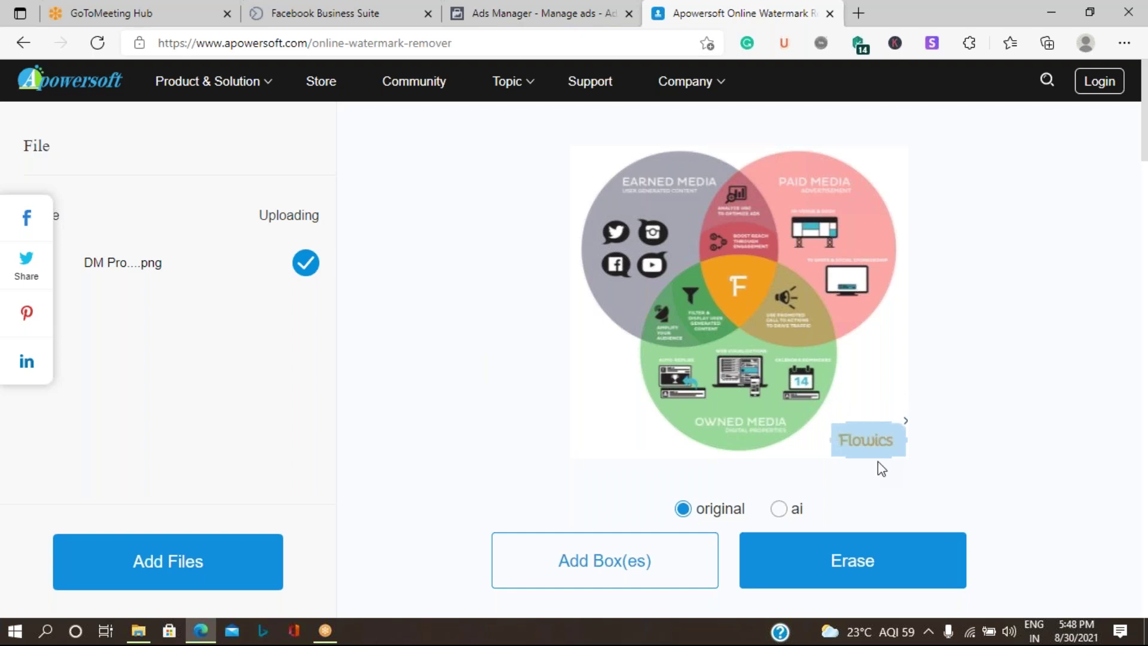
pyautogui.click(883, 568)
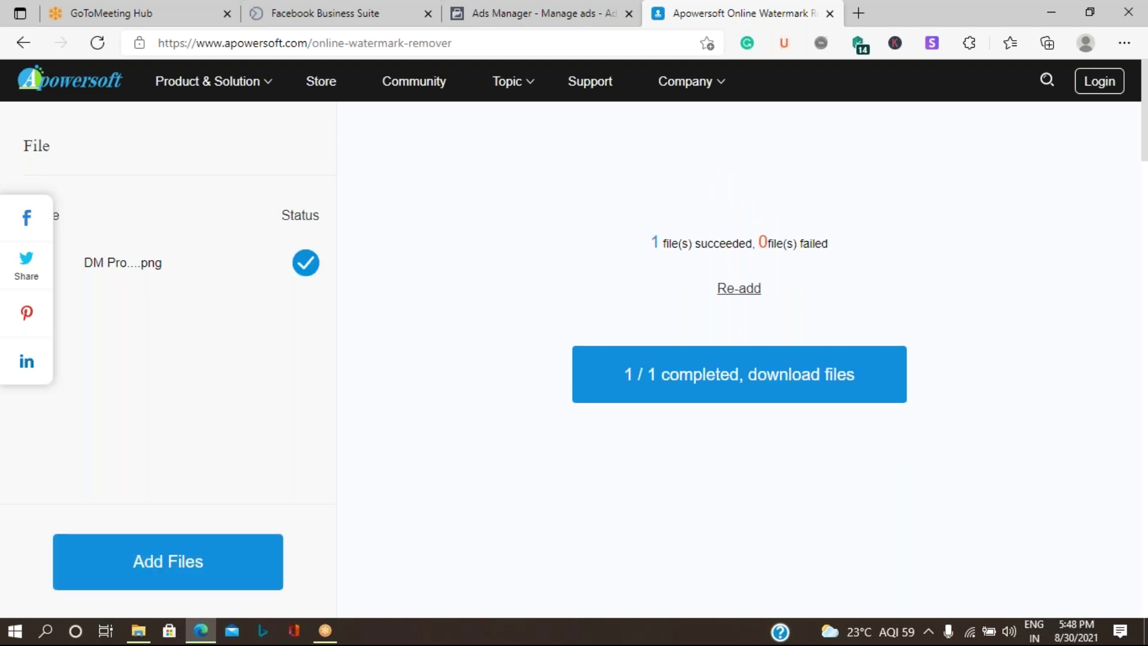
# Step: Download the cleaned rJGqoQEGEQ-compress.jpg and show it in the E:\Download folder
pyautogui.click(787, 396)
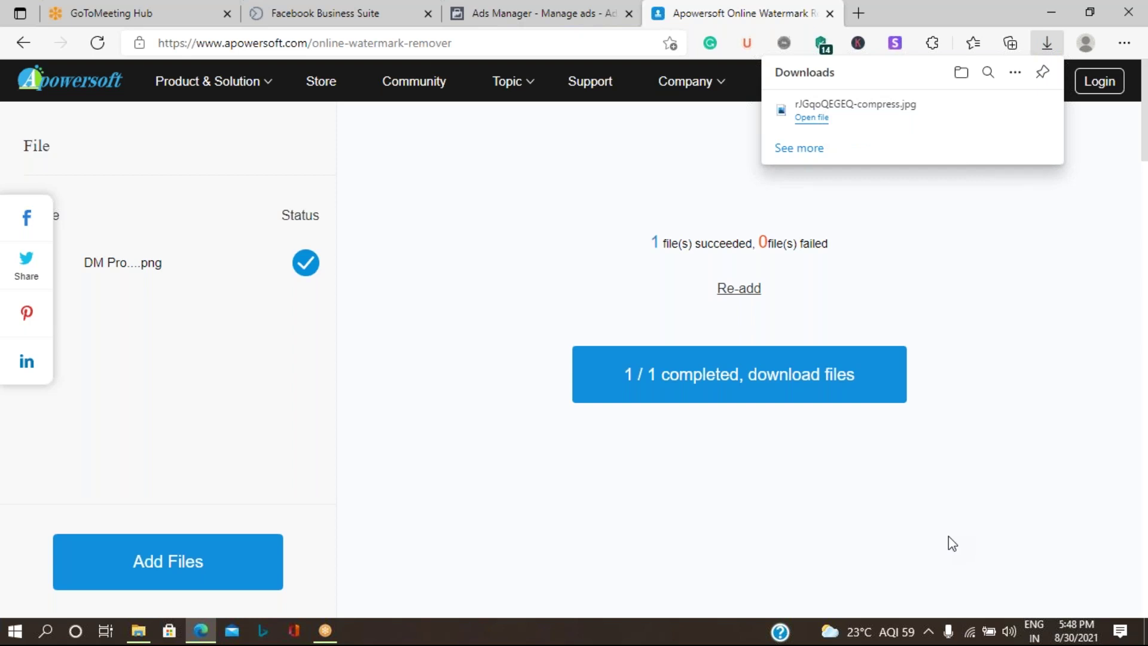
pyautogui.click(808, 118)
pyautogui.moveTo(897, 110)
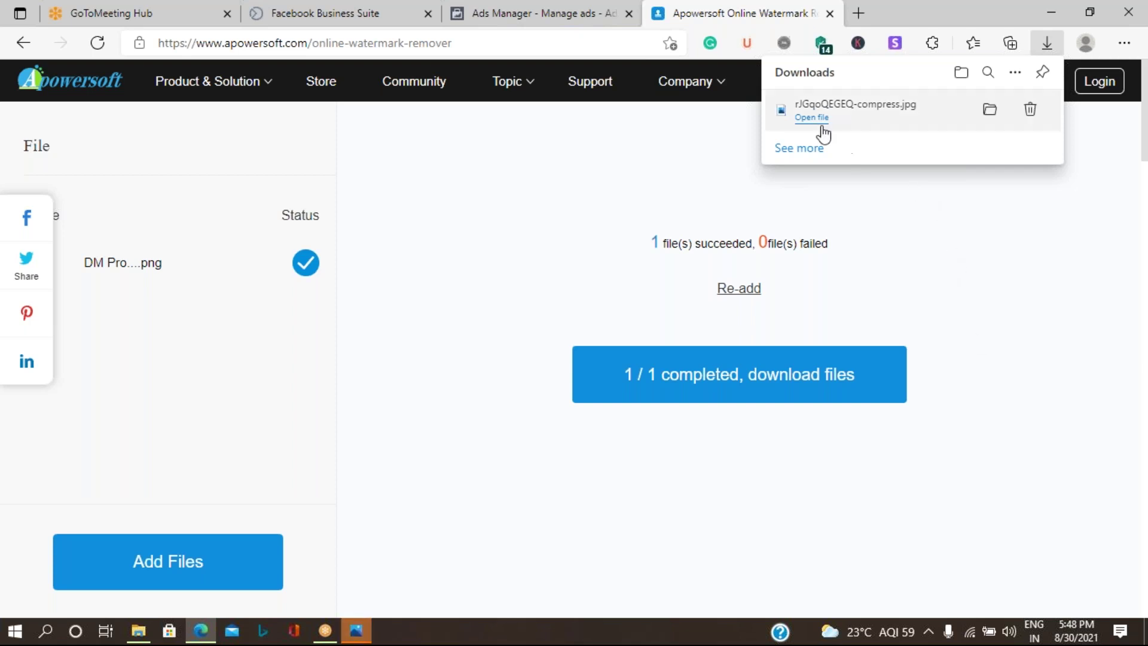
pyautogui.click(990, 111)
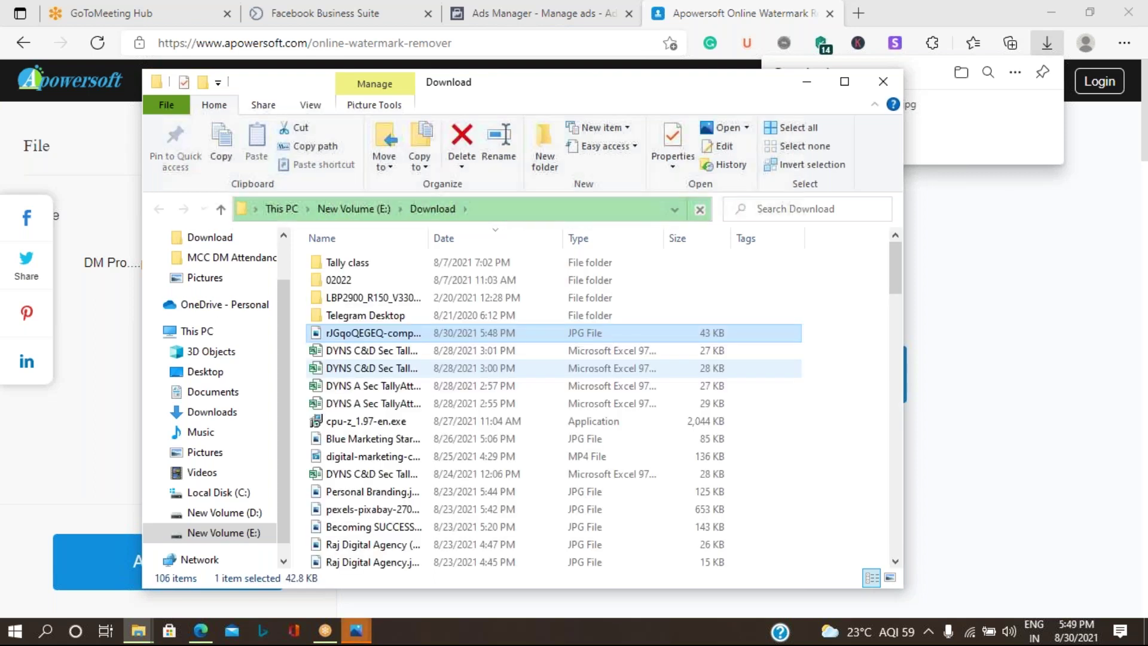
# Step: Rename the downloaded image to DM pic.jpg and open it in Photos
pyautogui.click(378, 334)
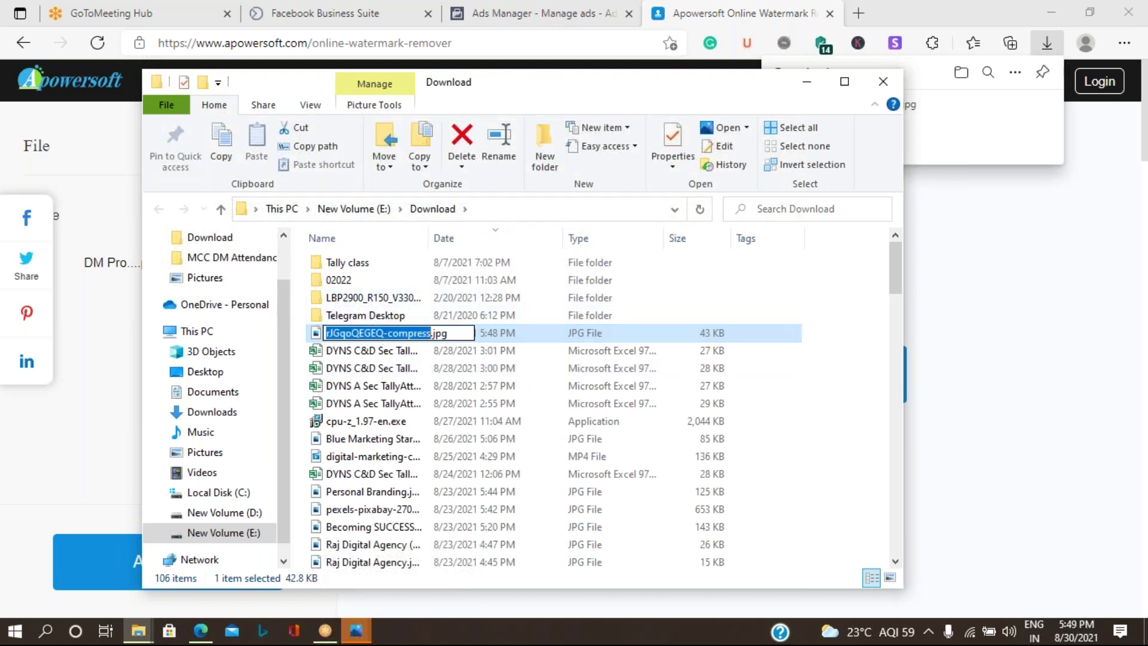
pyautogui.press('BackSpace')
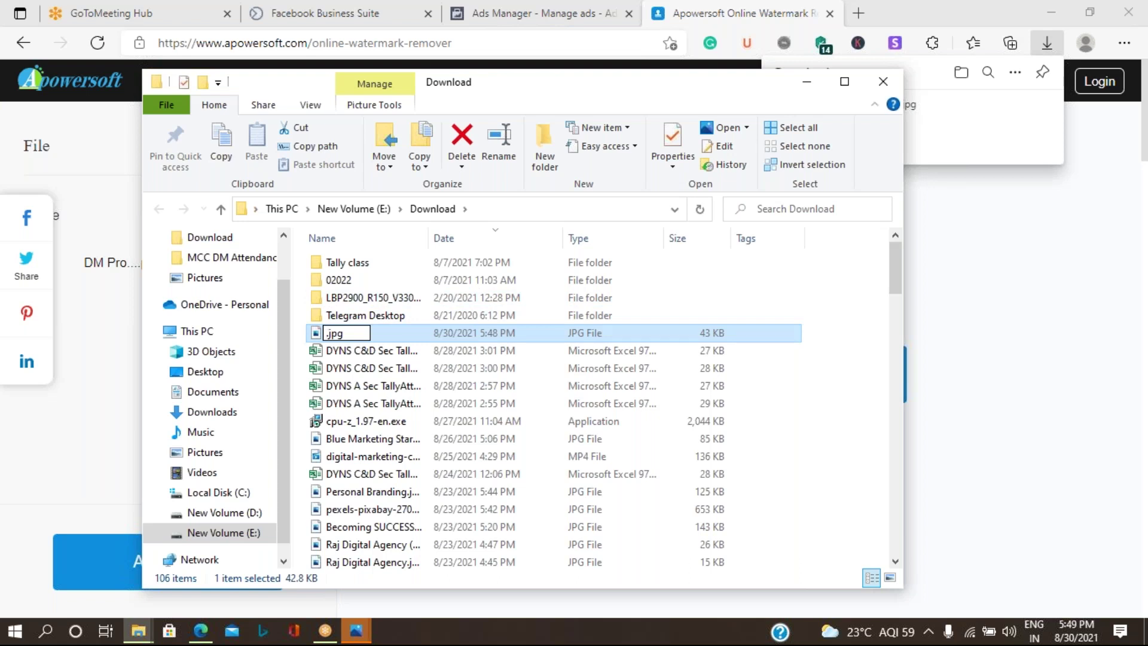
pyautogui.write('DM')
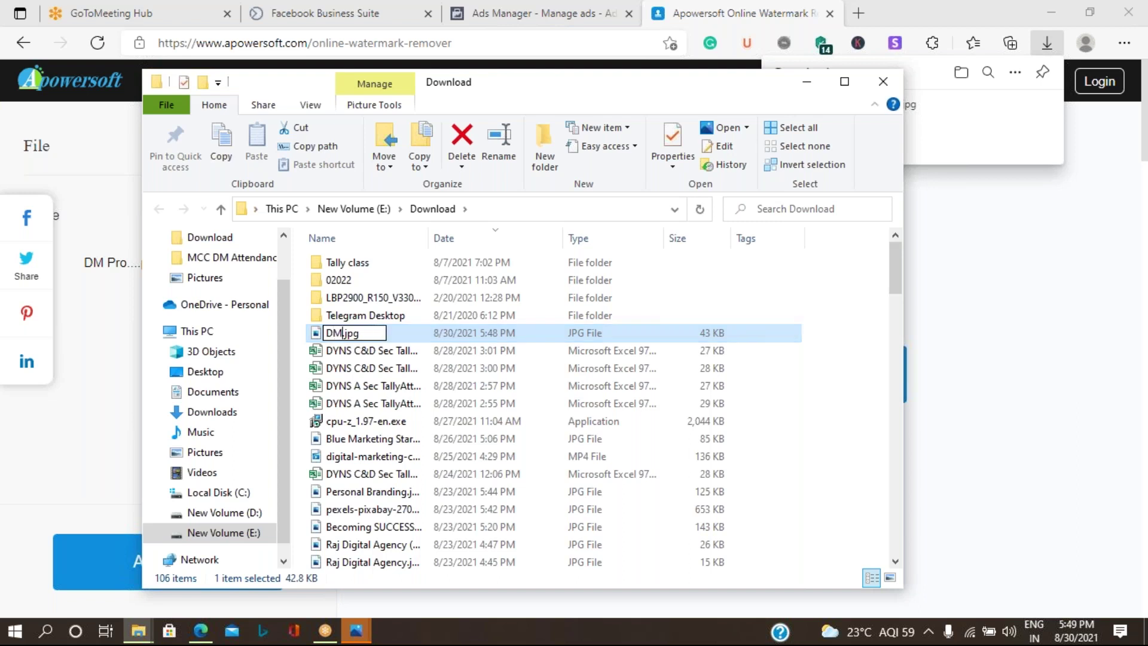
pyautogui.write(' pic')
pyautogui.press('Return')
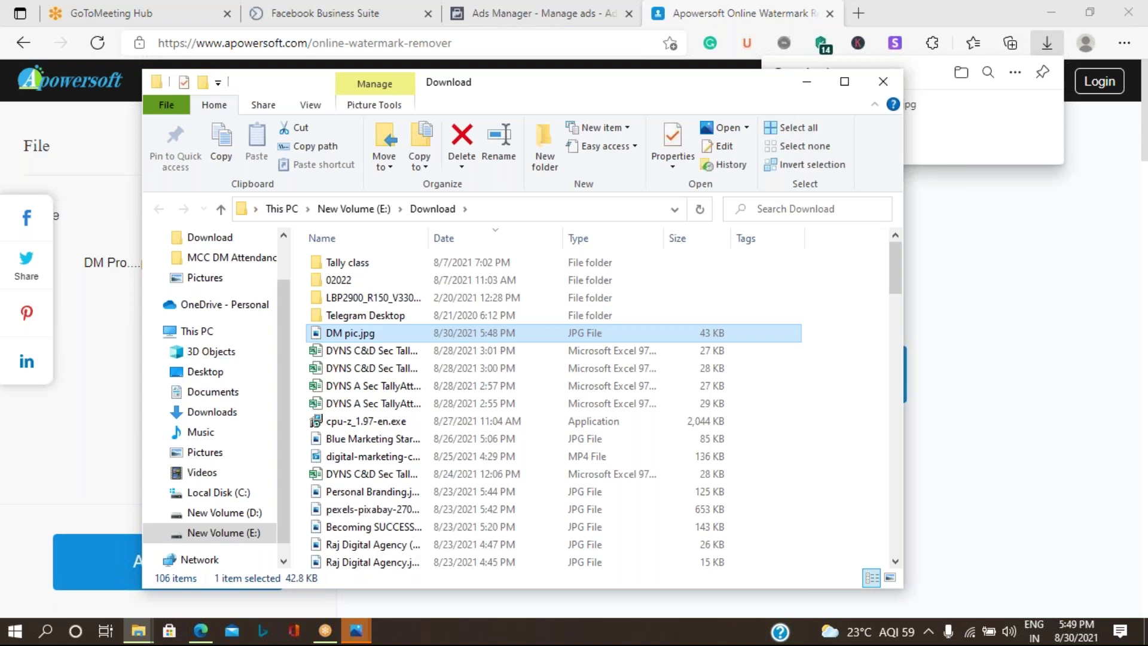
pyautogui.press('Return')
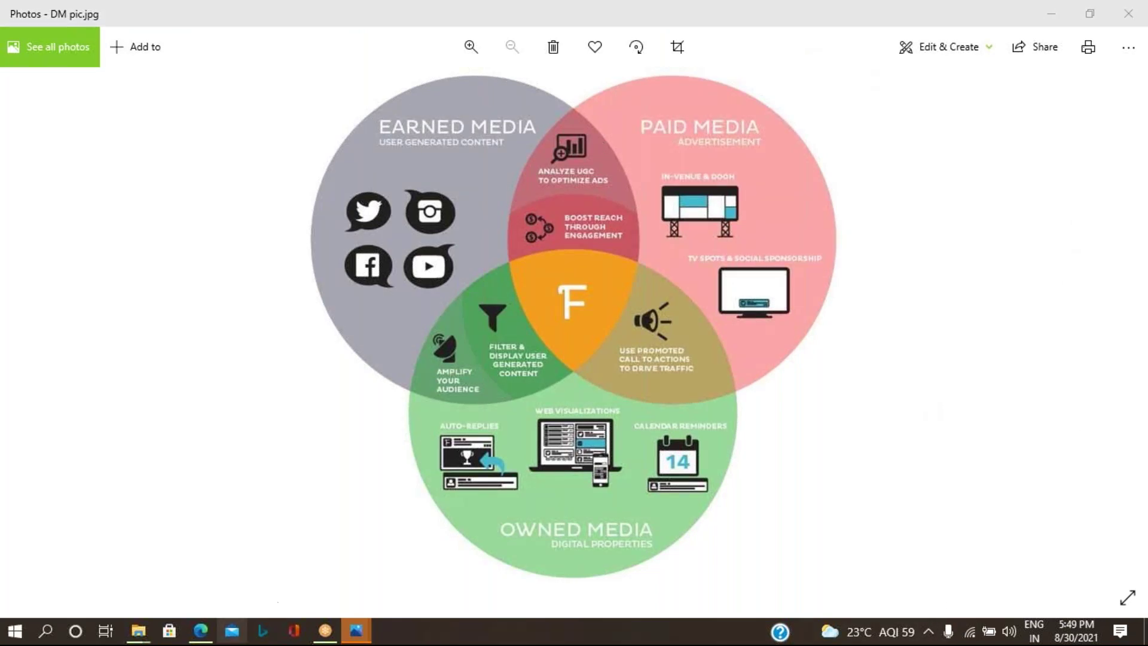
# Step: Dismiss Edge's downloads list and return to the Ads Manager editor's placement groups
pyautogui.click(200, 631)
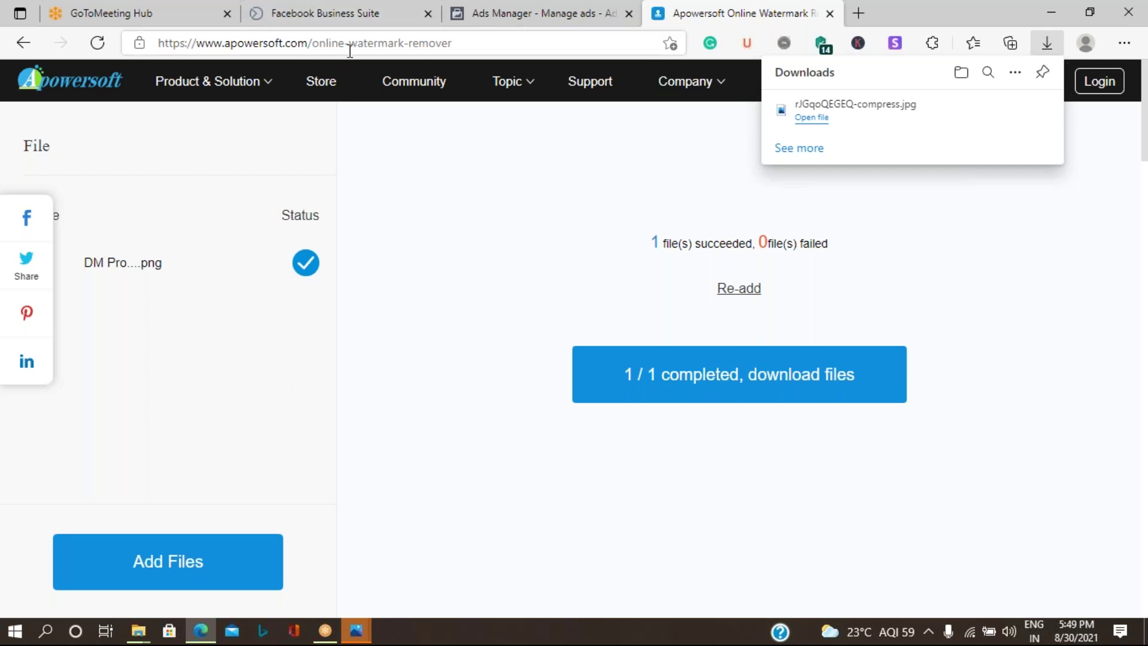
pyautogui.click(475, 43)
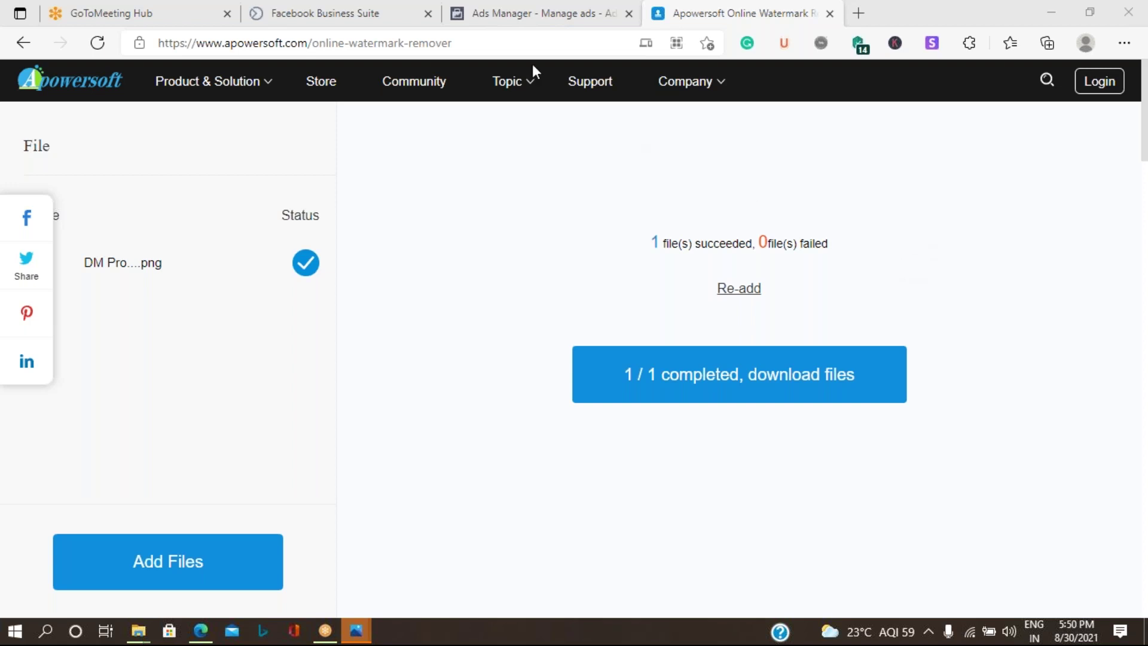
pyautogui.click(532, 13)
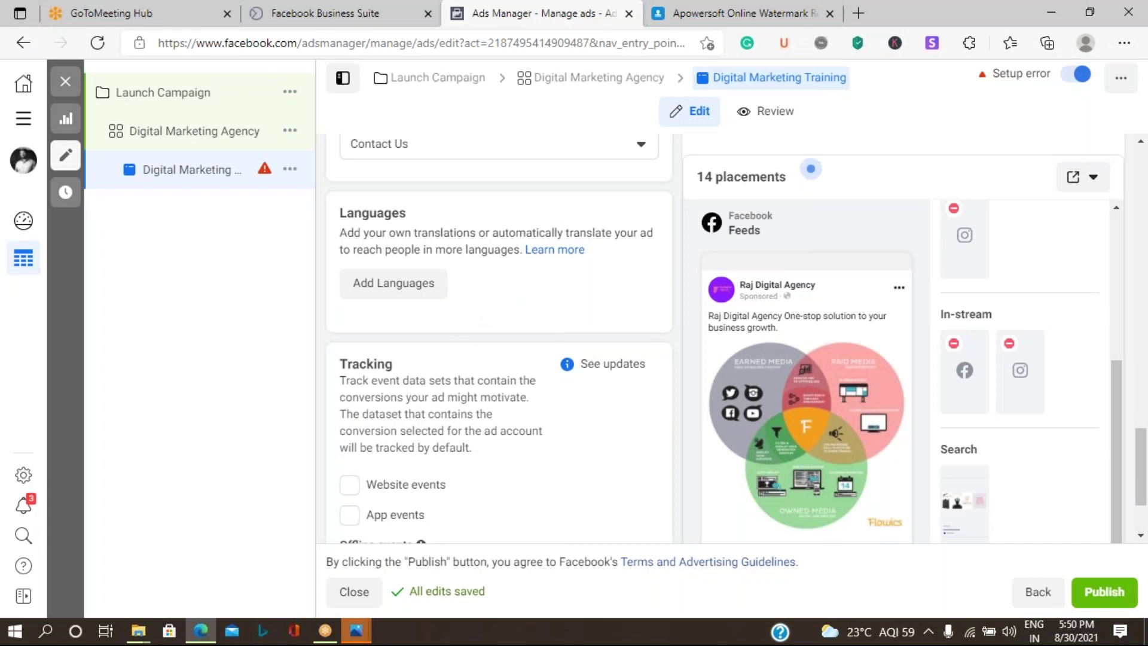
pyautogui.scroll(5, 499, 338)
pyautogui.scroll(3, 499, 338)
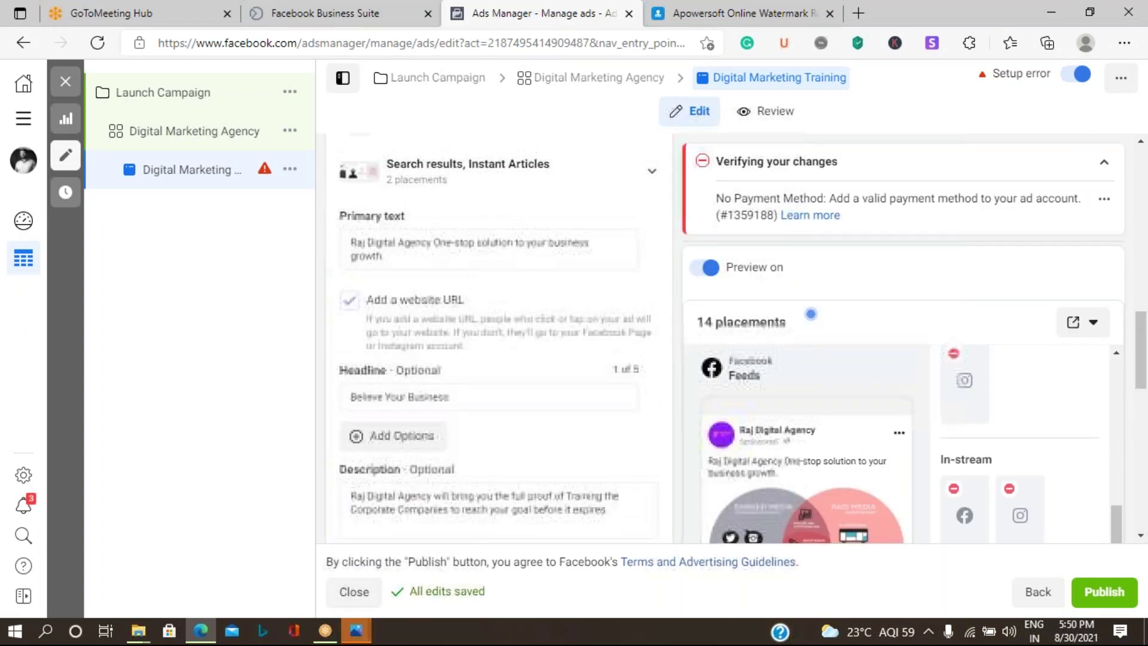
pyautogui.scroll(2, 499, 299)
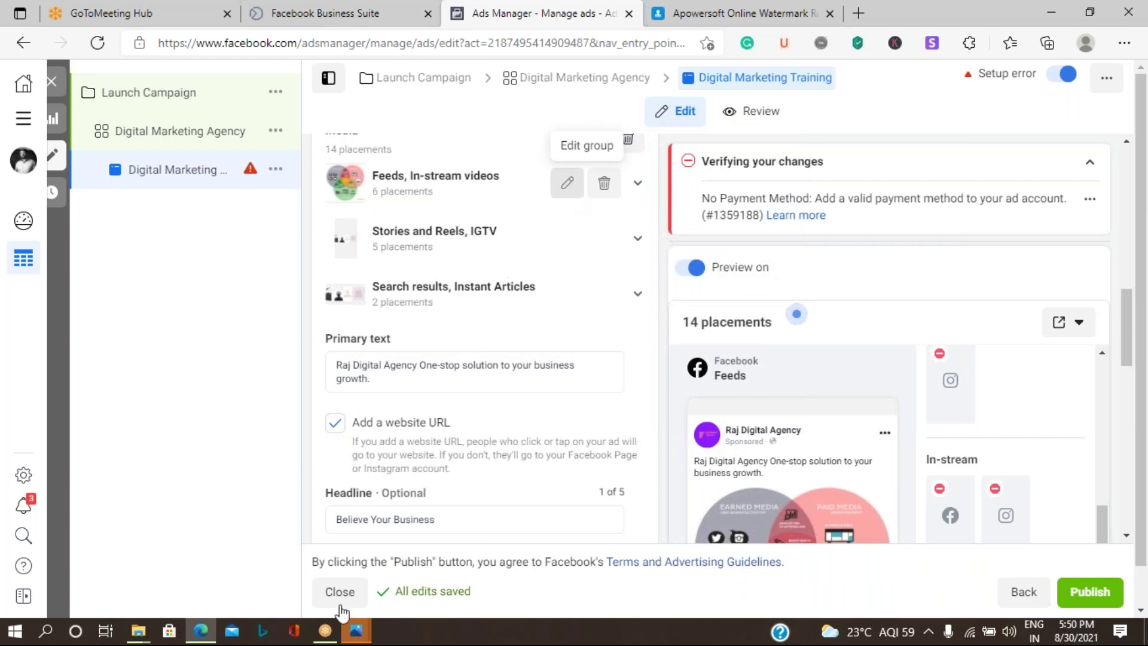
# Step: Close both open Photos image preview windows
pyautogui.click(356, 630)
pyautogui.moveTo(538, 529)
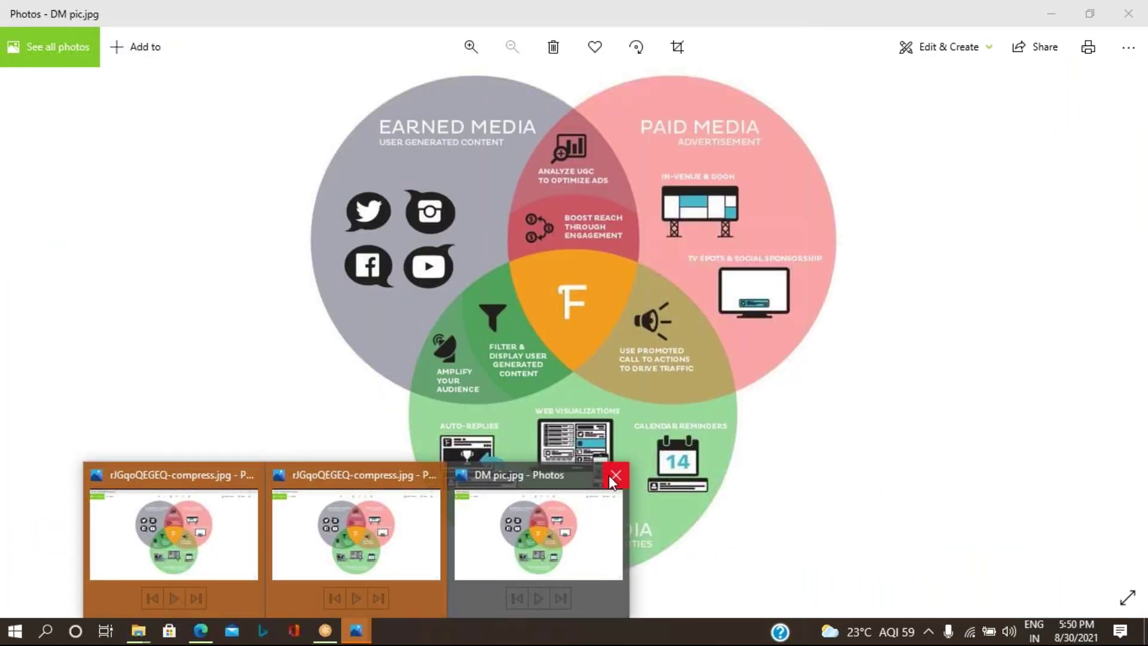
pyautogui.click(612, 479)
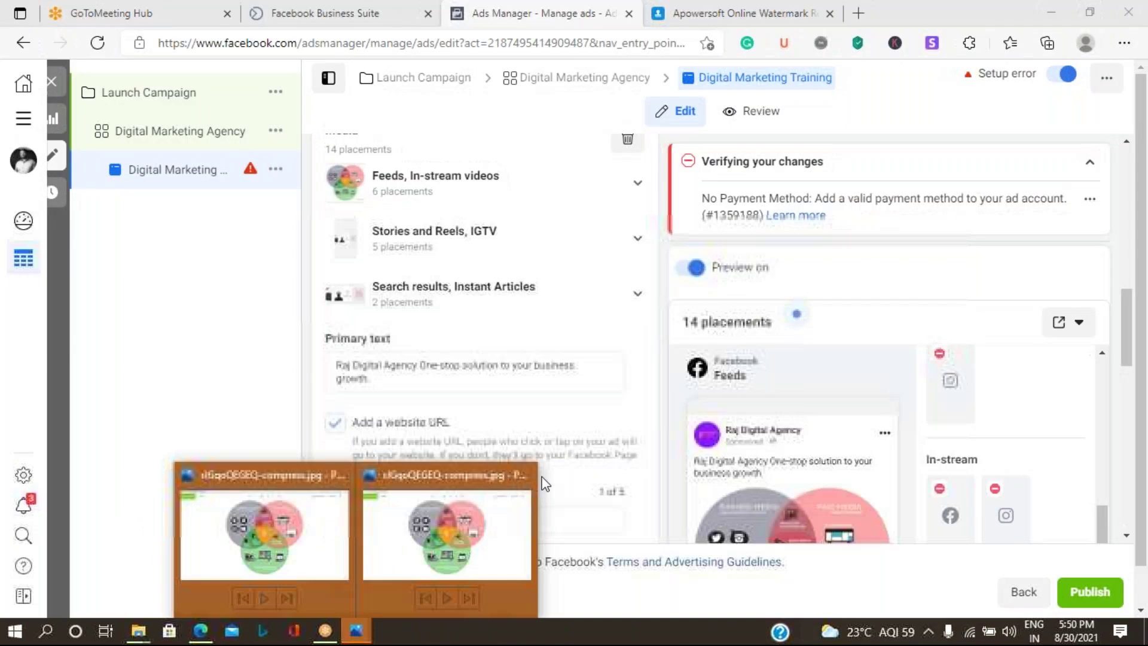
pyautogui.click(435, 475)
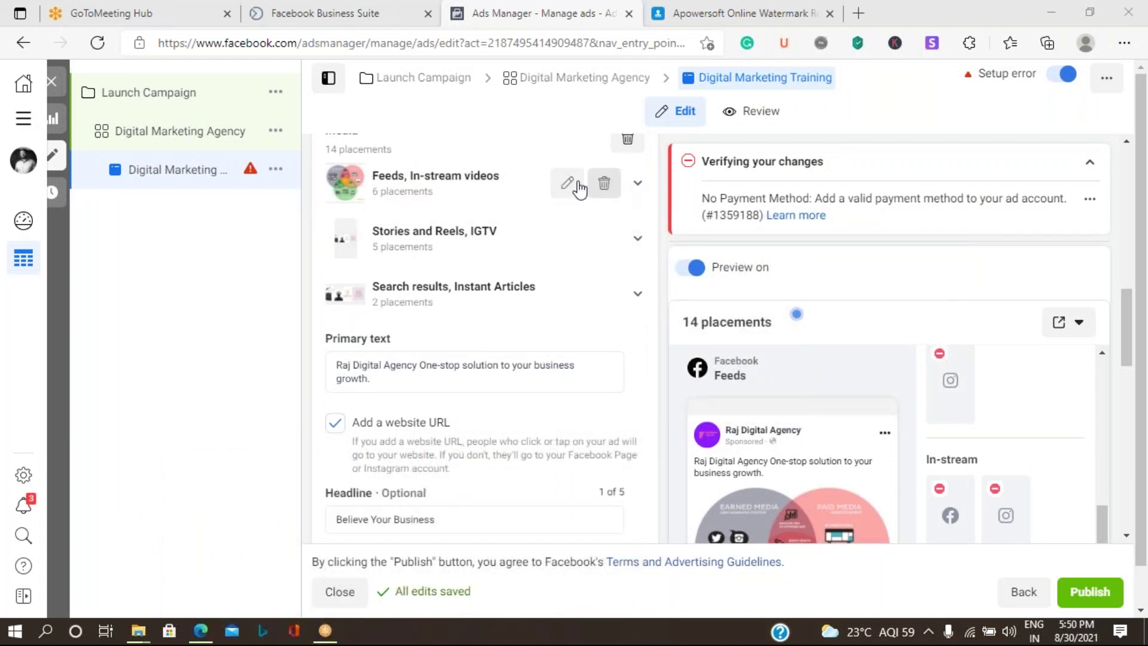
pyautogui.moveTo(568, 185)
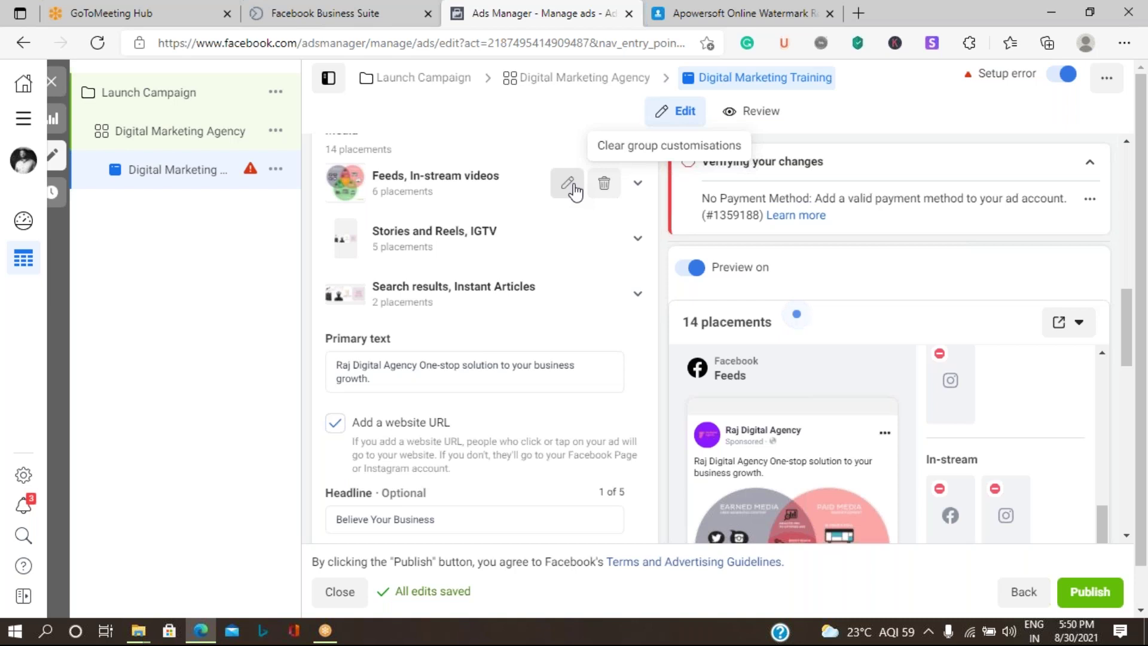
# Step: Upload E:\Download\DM pic.jpg as the Feeds and In-stream videos group's new image
pyautogui.click(571, 186)
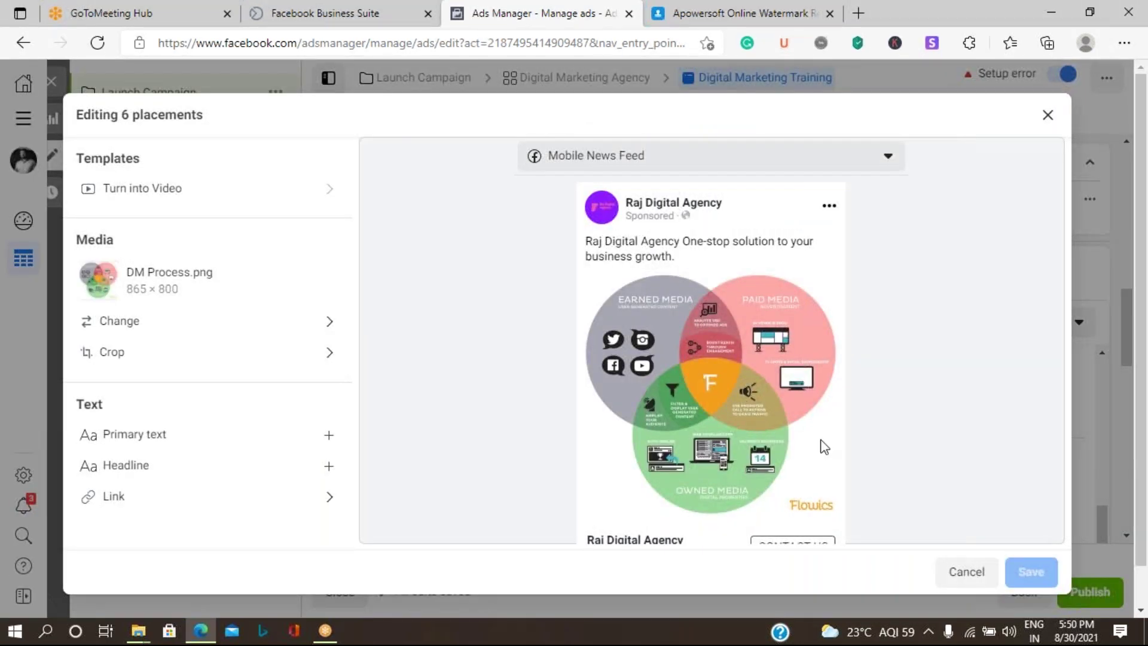
pyautogui.click(211, 330)
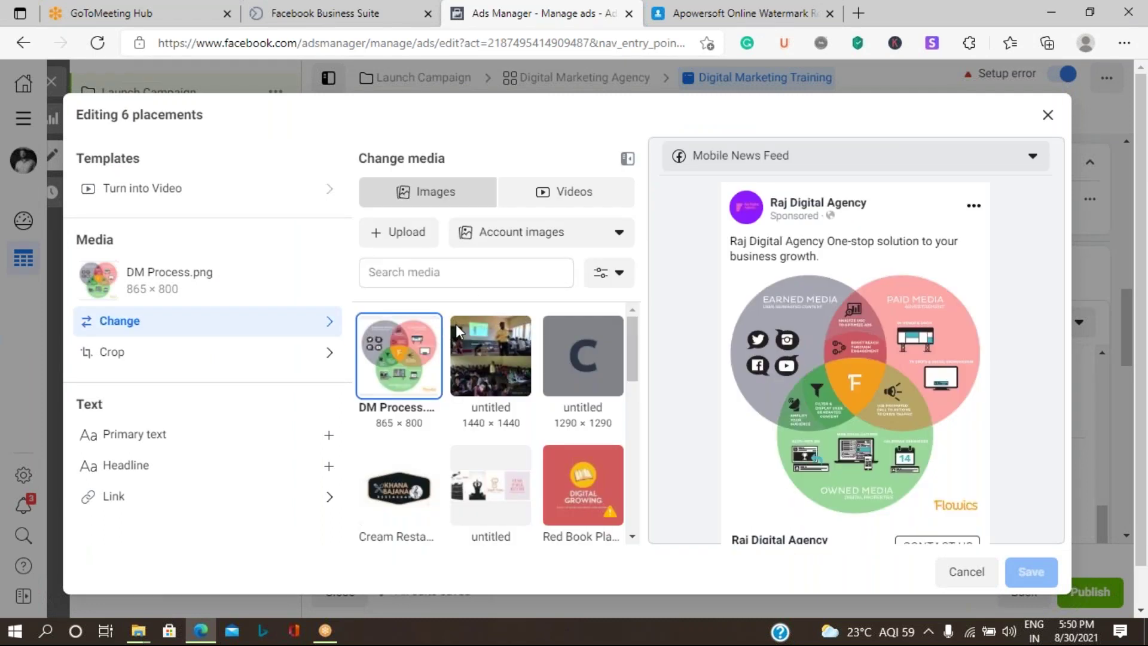
pyautogui.click(409, 234)
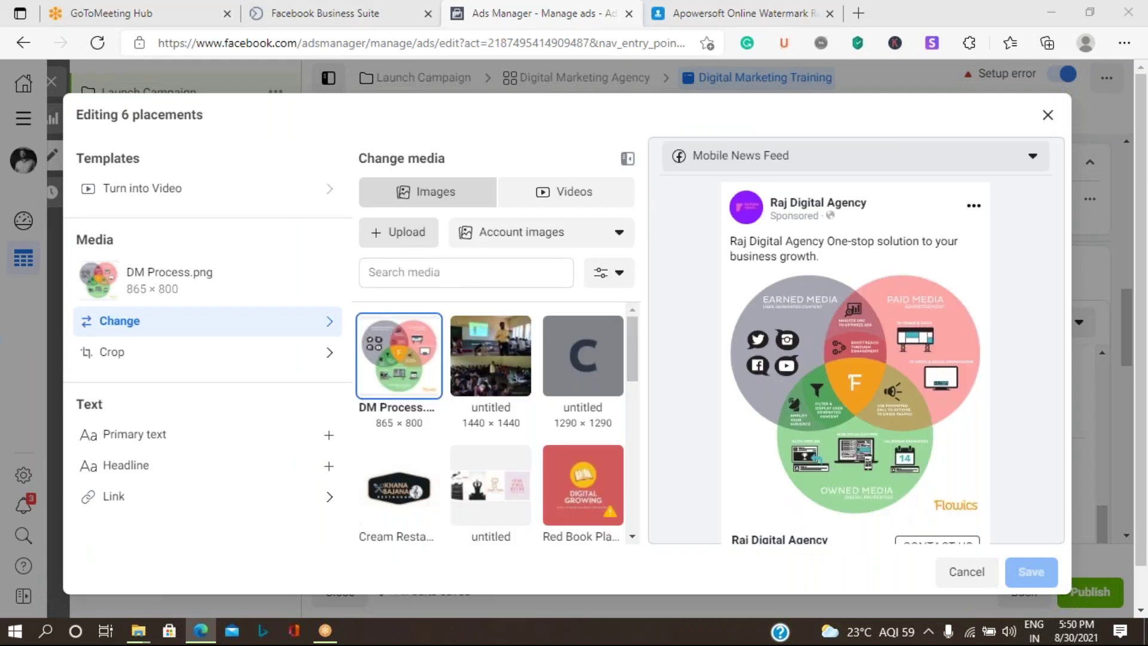
pyautogui.scroll(-2, 84, 169)
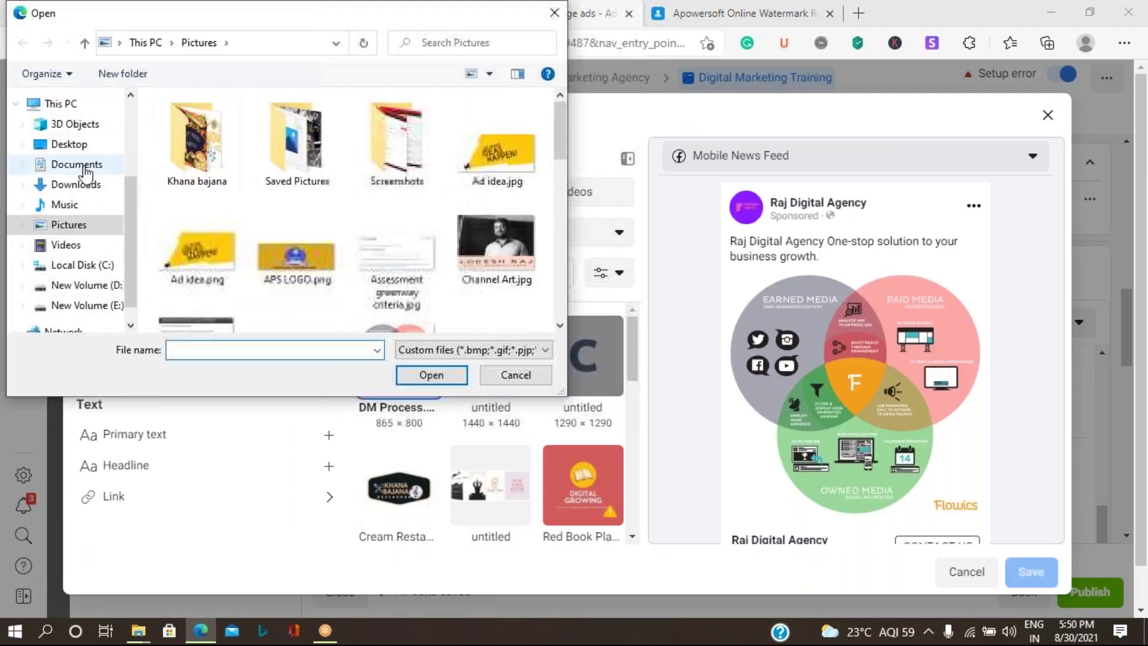
pyautogui.click(119, 305)
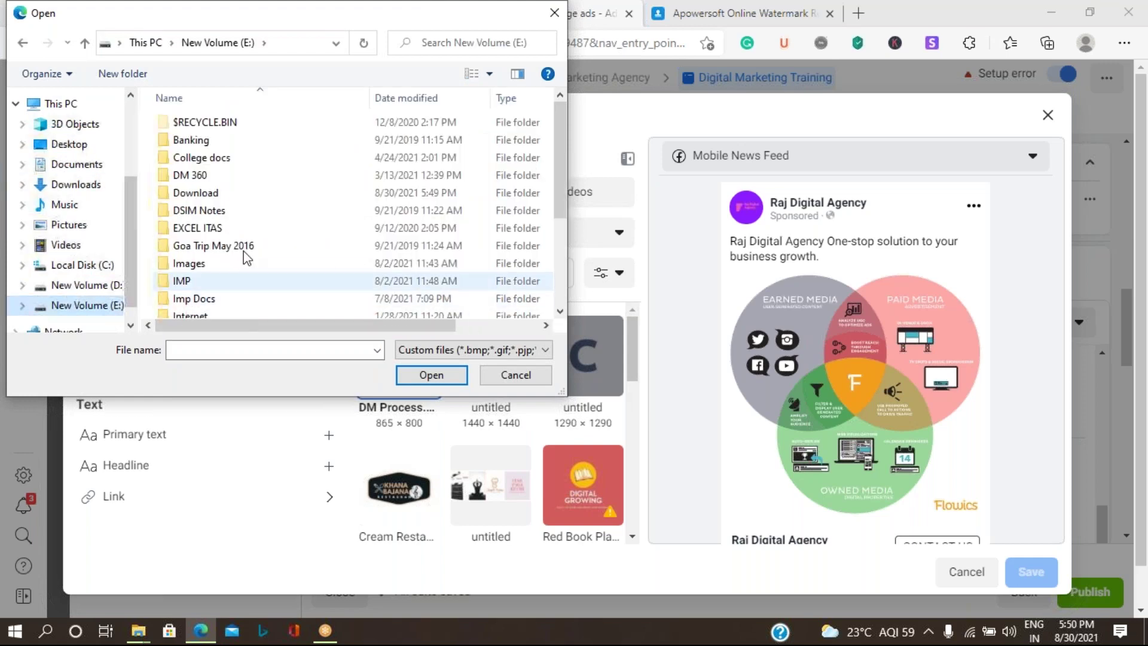
pyautogui.doubleClick(233, 199)
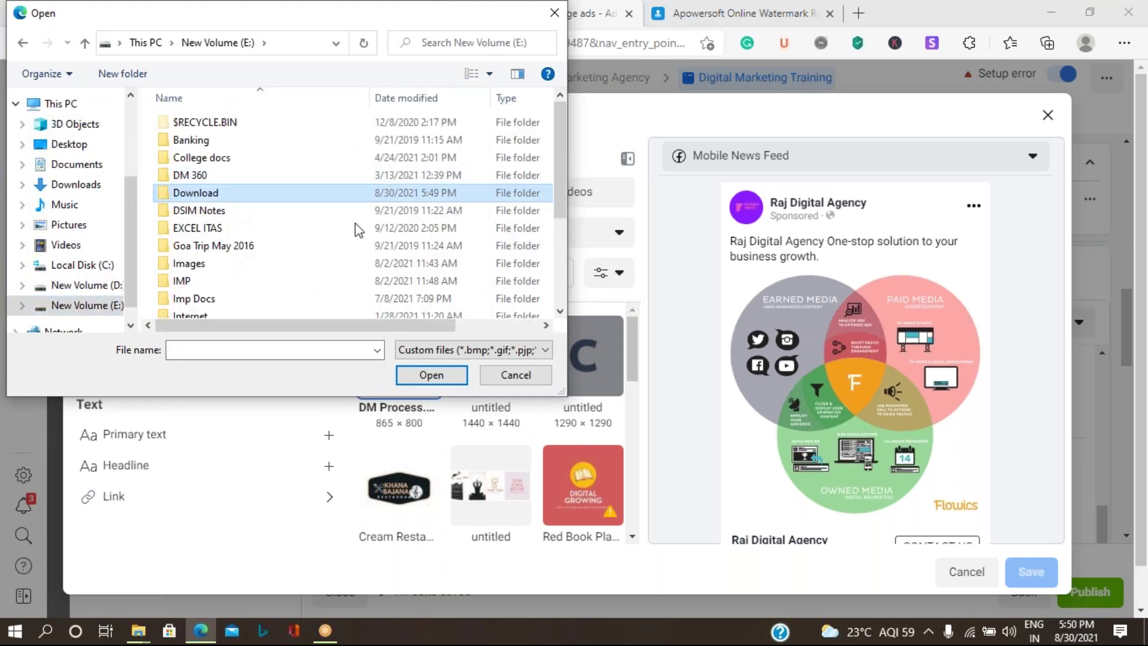
pyautogui.click(456, 146)
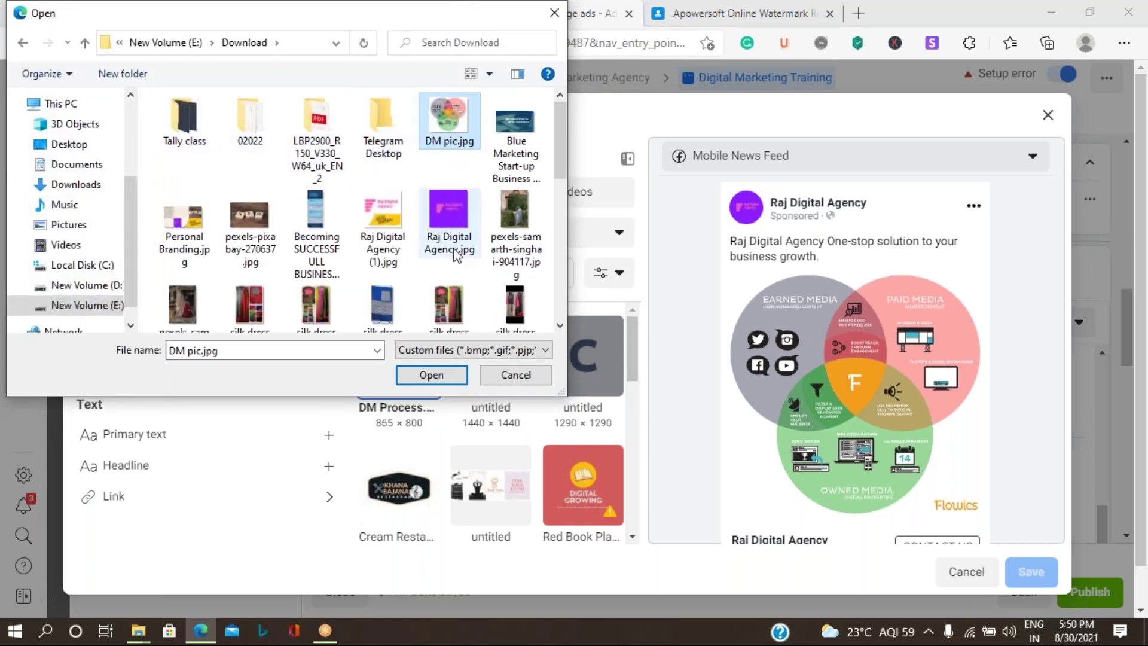
pyautogui.click(446, 377)
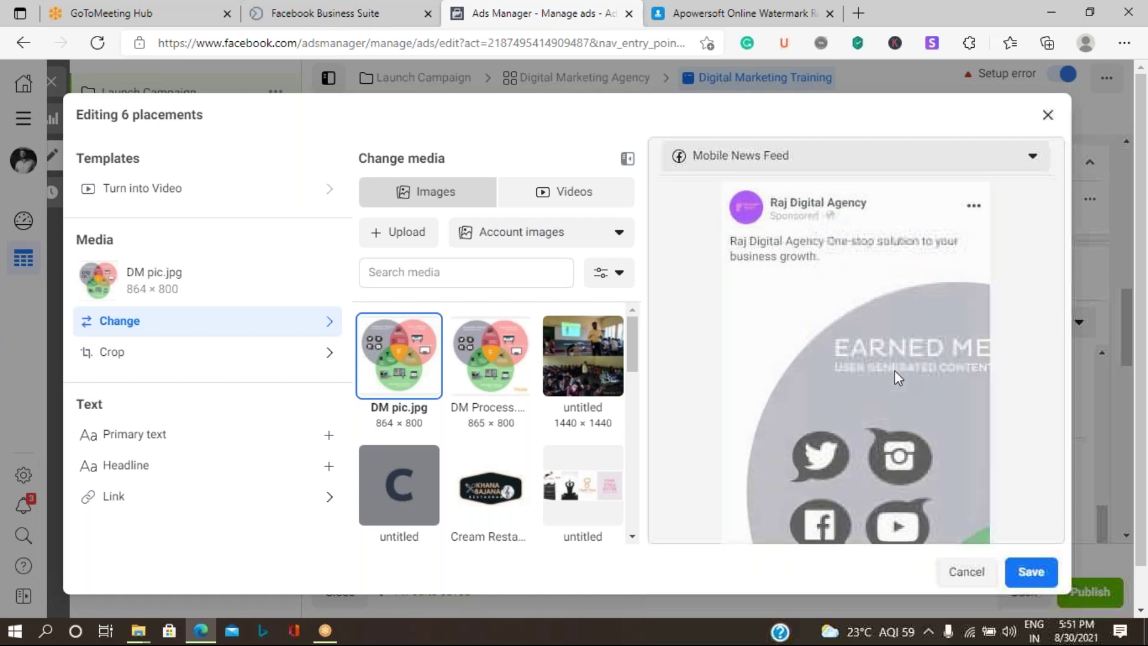
pyautogui.scroll(-1, 903, 395)
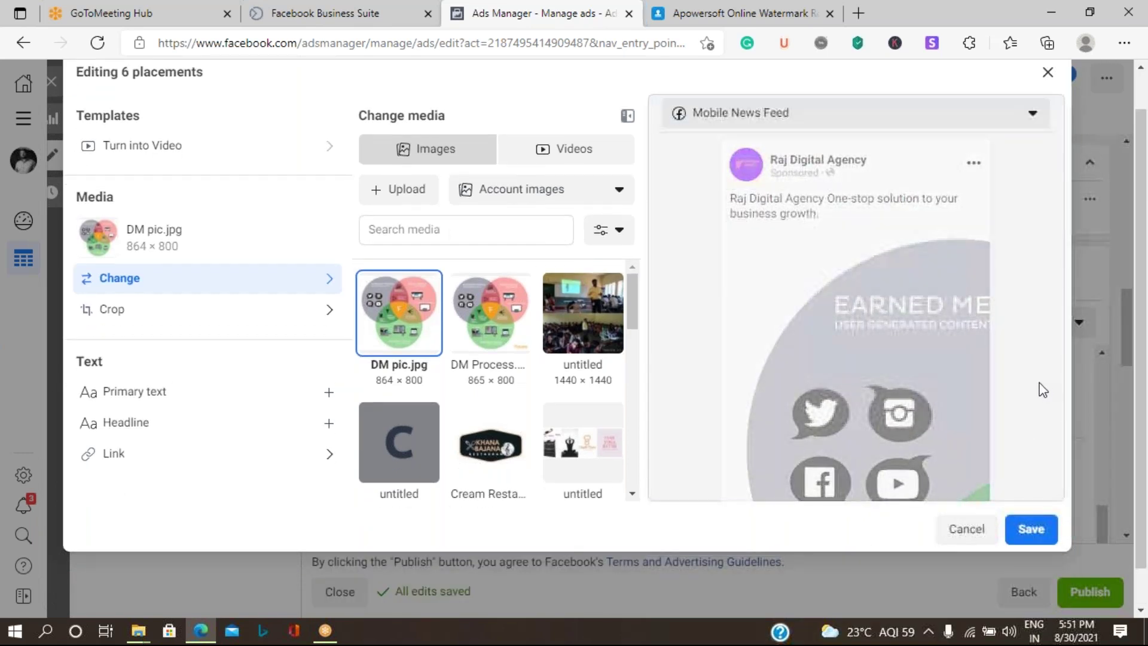
pyautogui.scroll(-1, 1042, 388)
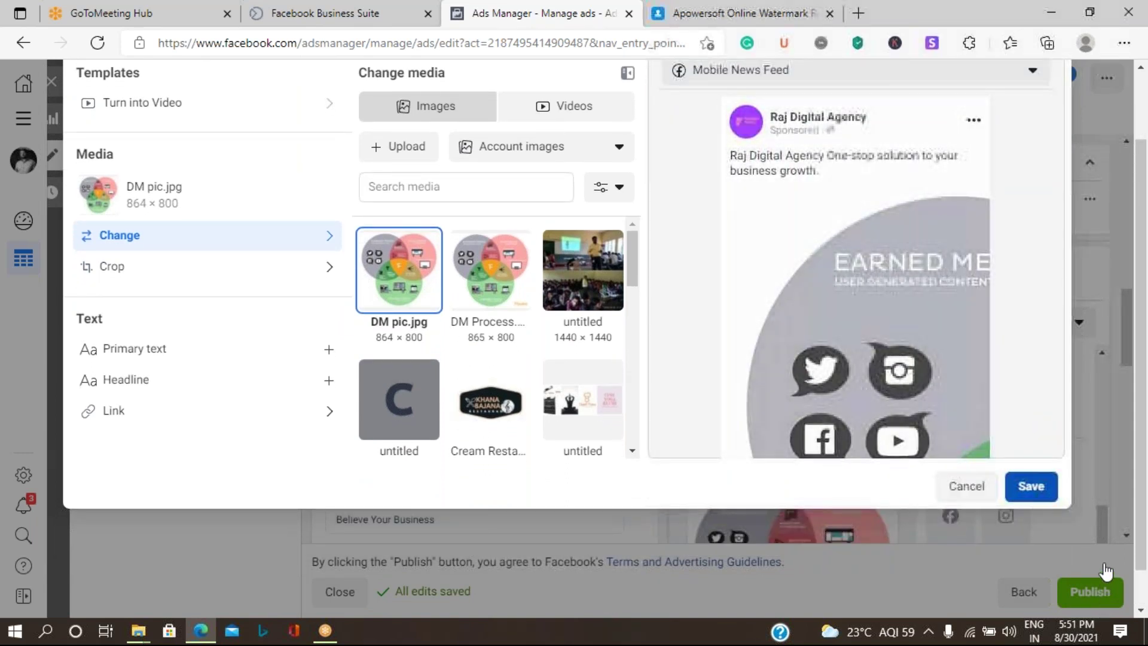
# Step: Save the new placement image, then try Publish and dismiss the payment information request
pyautogui.click(1031, 485)
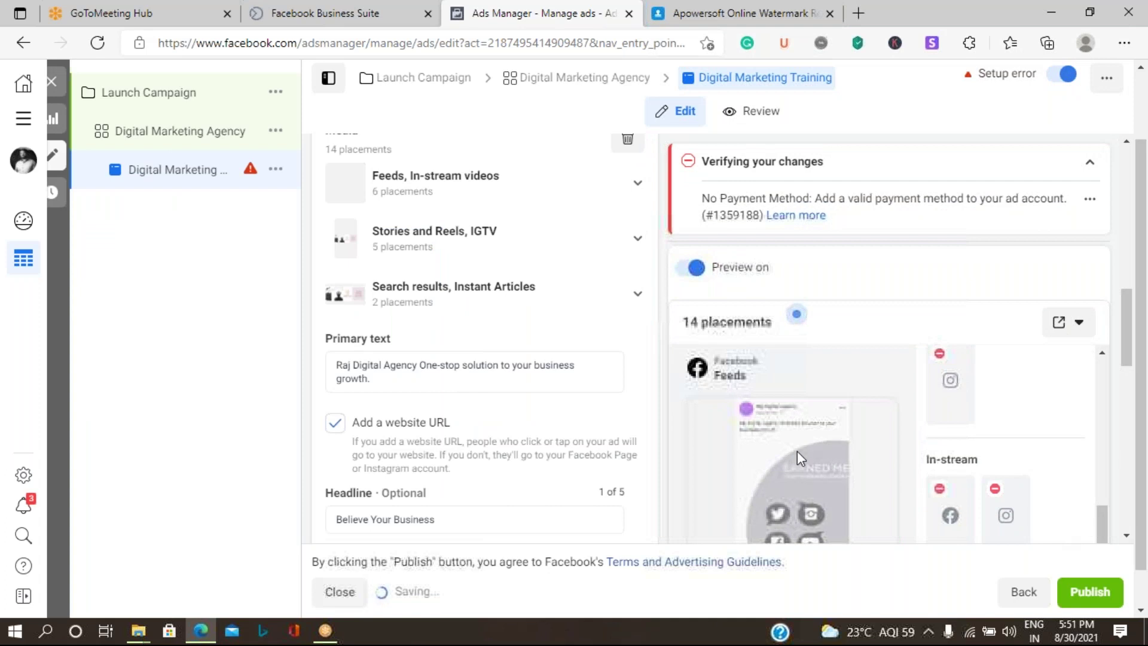
pyautogui.moveTo(805, 404)
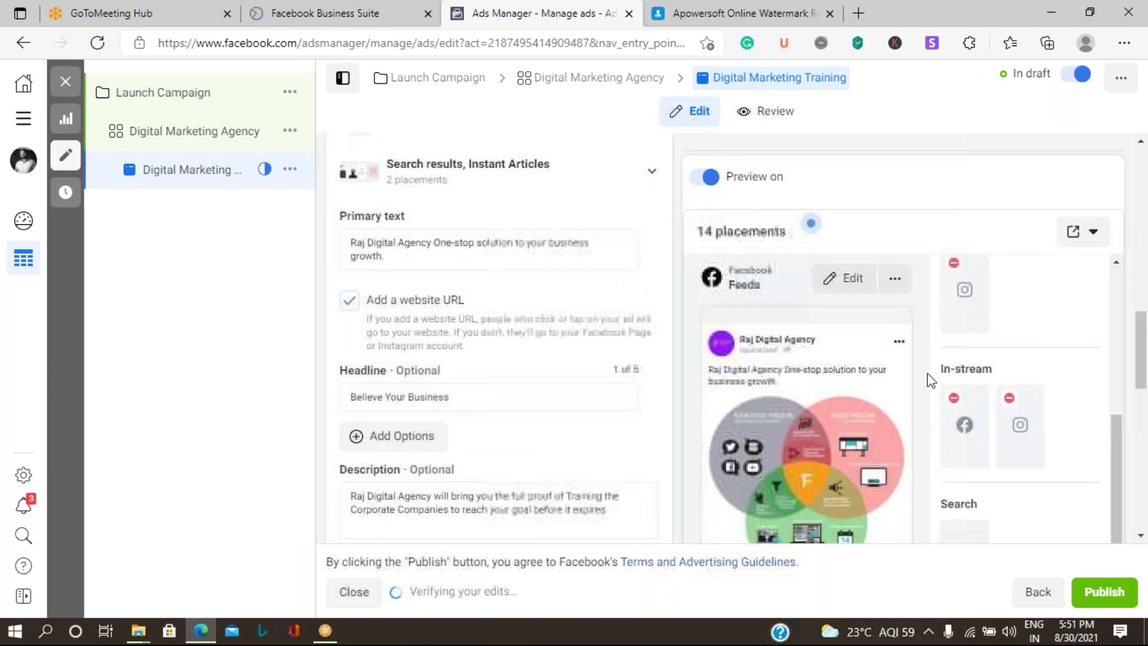
pyautogui.scroll(-2, 934, 388)
pyautogui.scroll(-1, 934, 389)
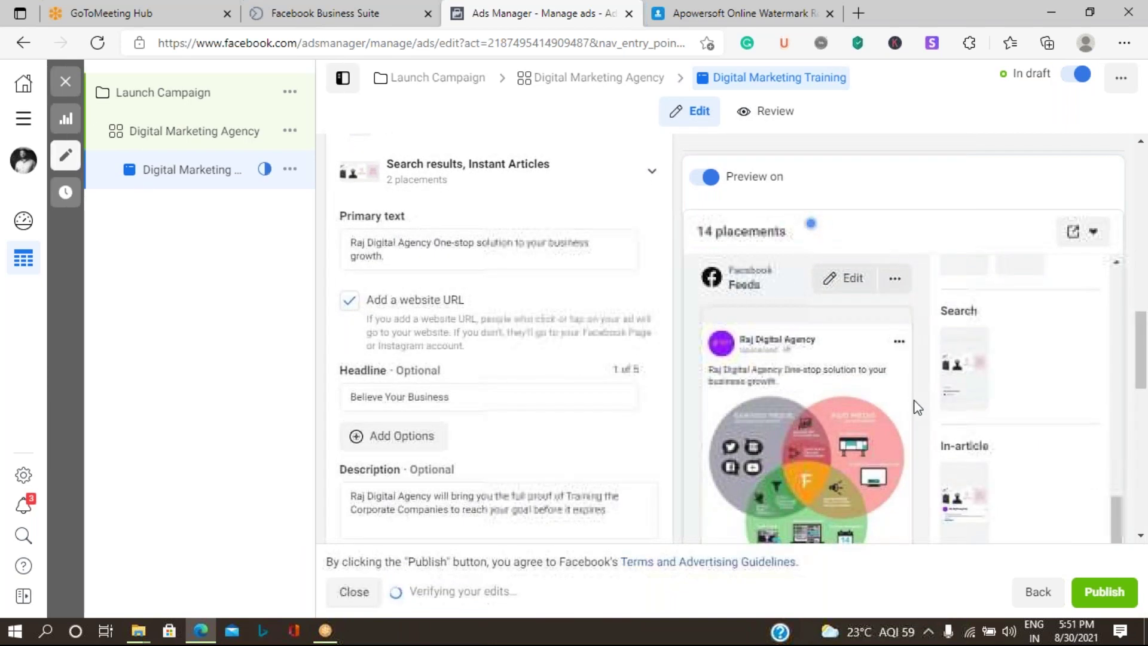
pyautogui.scroll(-3, 880, 441)
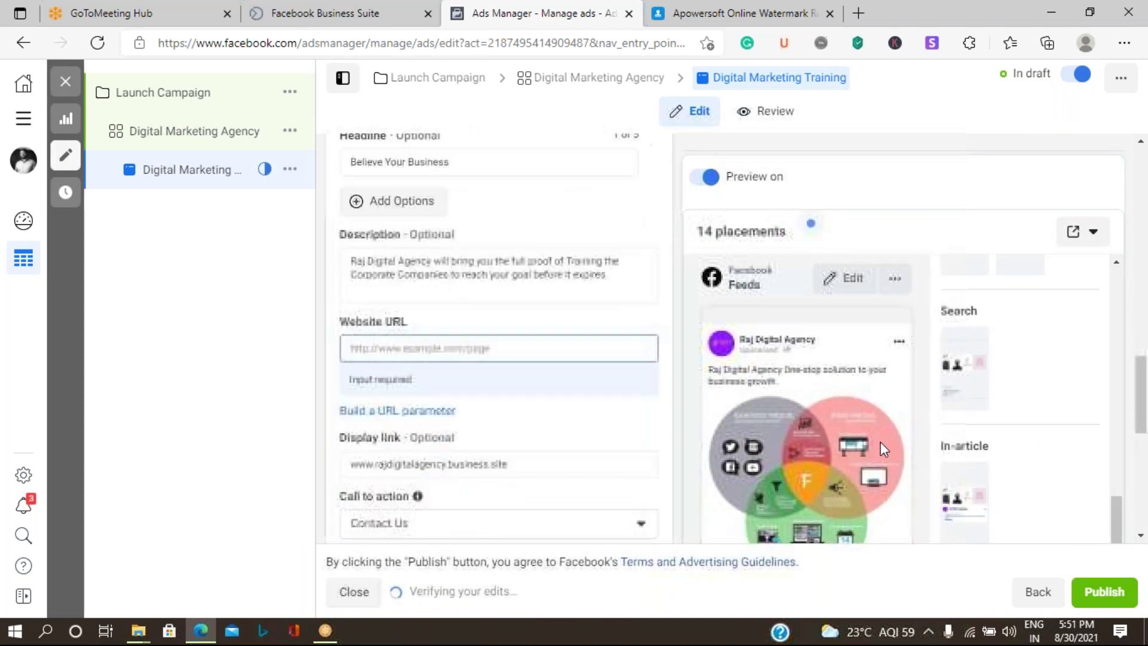
pyautogui.scroll(-5, 805, 284)
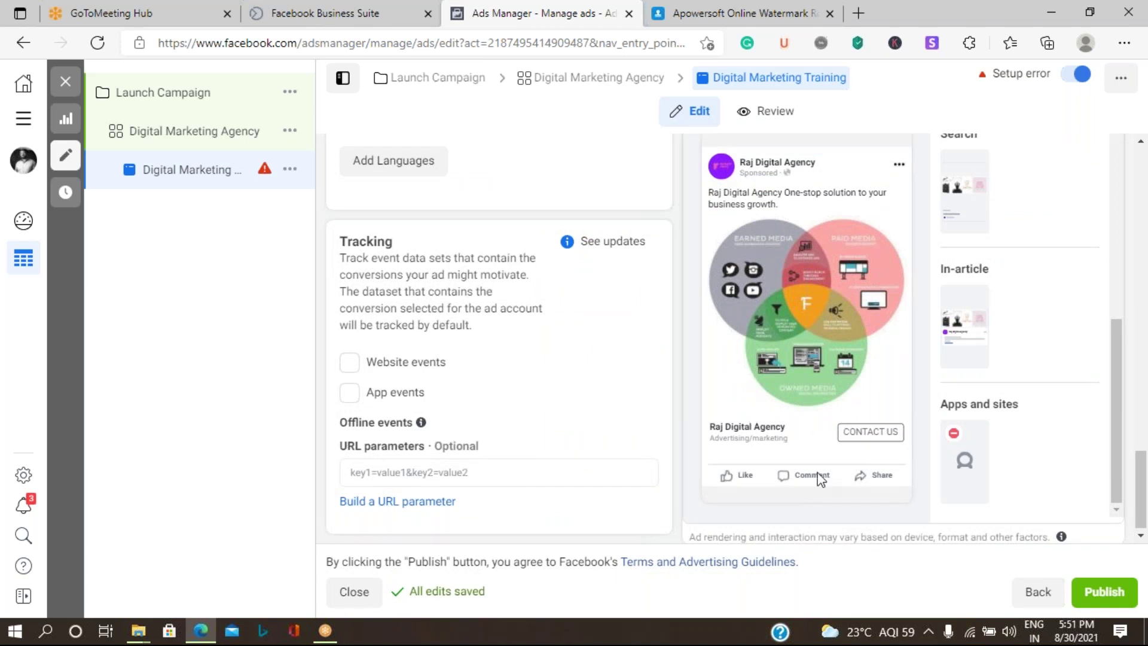
pyautogui.click(1097, 604)
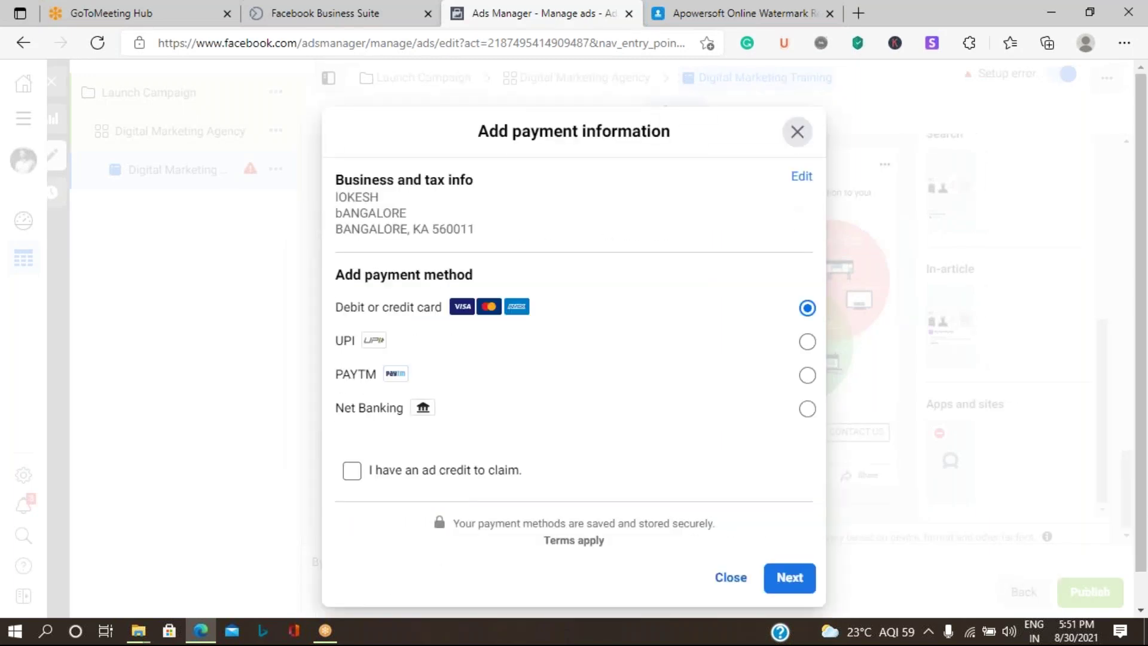
pyautogui.click(742, 578)
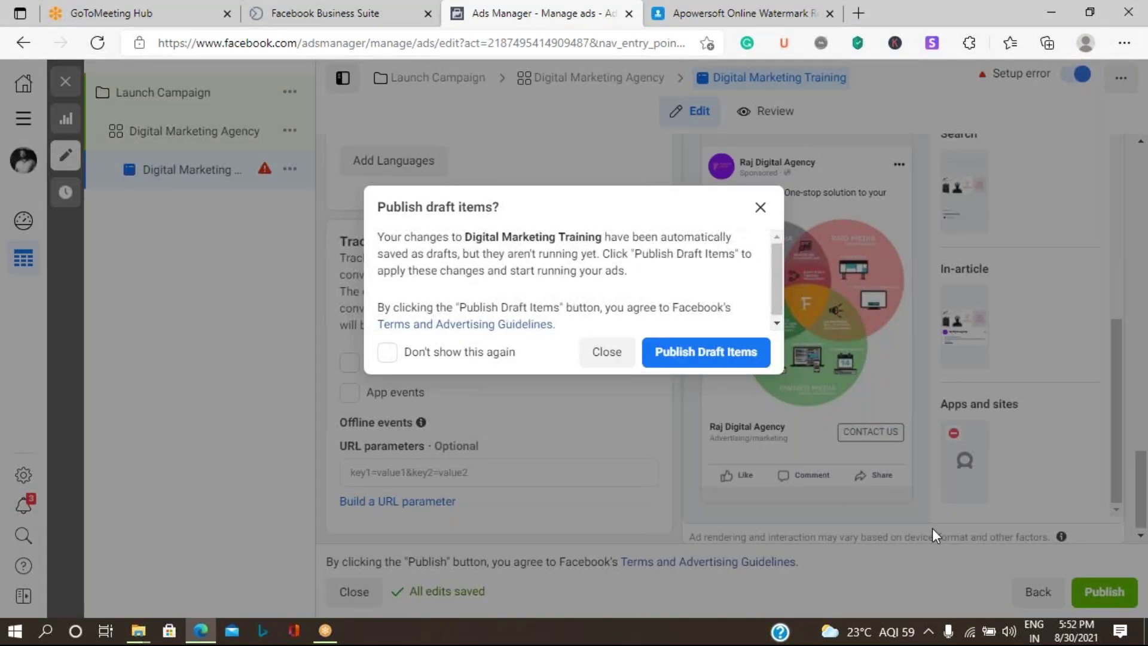
# Step: Close the publish-drafts prompt, deselect the ad row, and go back to Business Suite
pyautogui.click(617, 354)
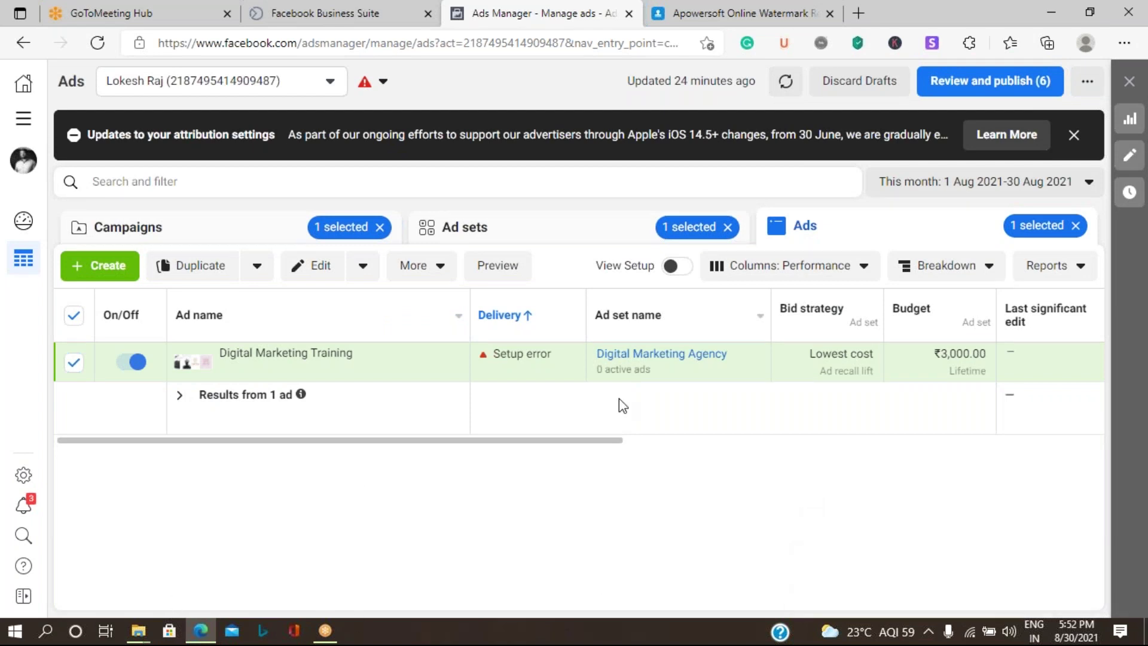
pyautogui.moveTo(286, 361)
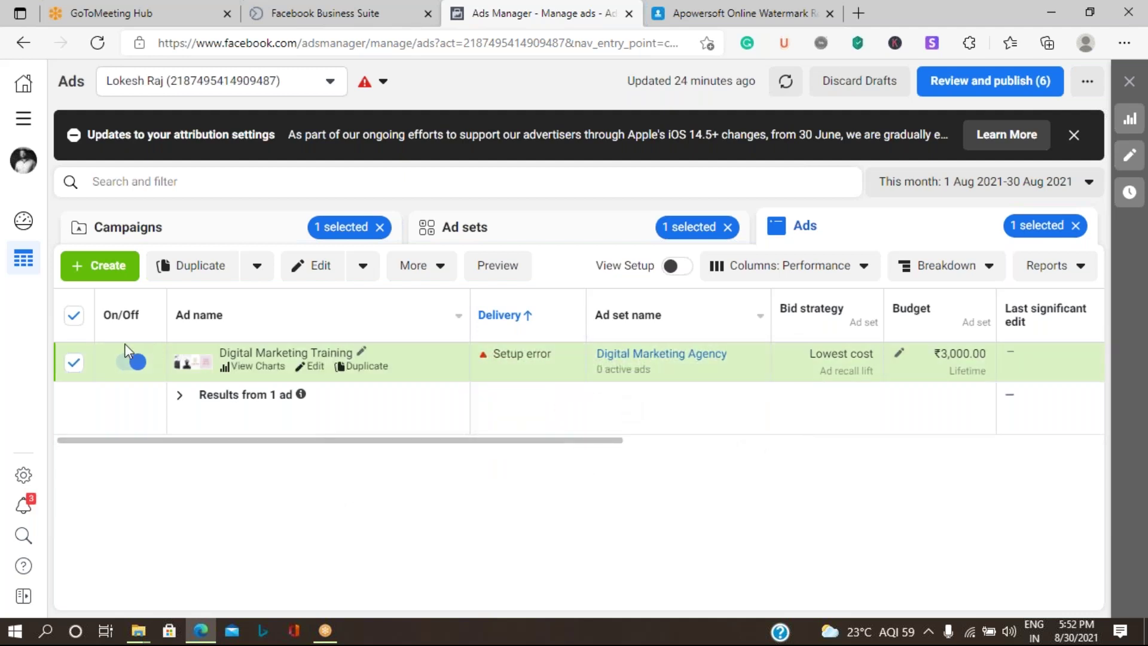
pyautogui.click(73, 315)
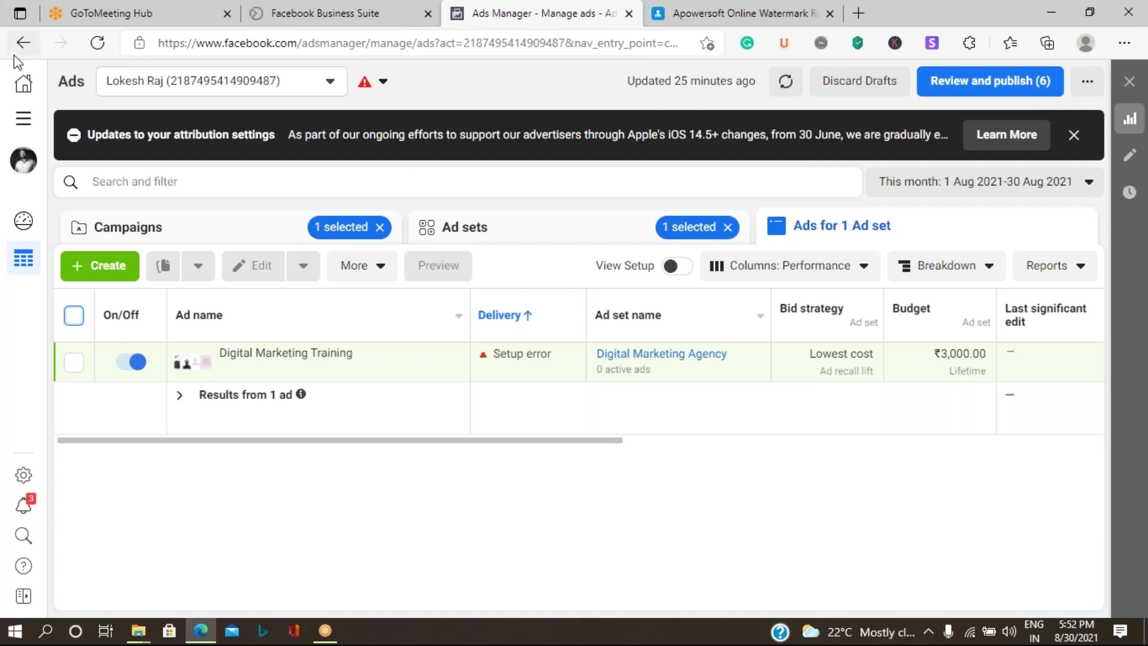
pyautogui.click(30, 93)
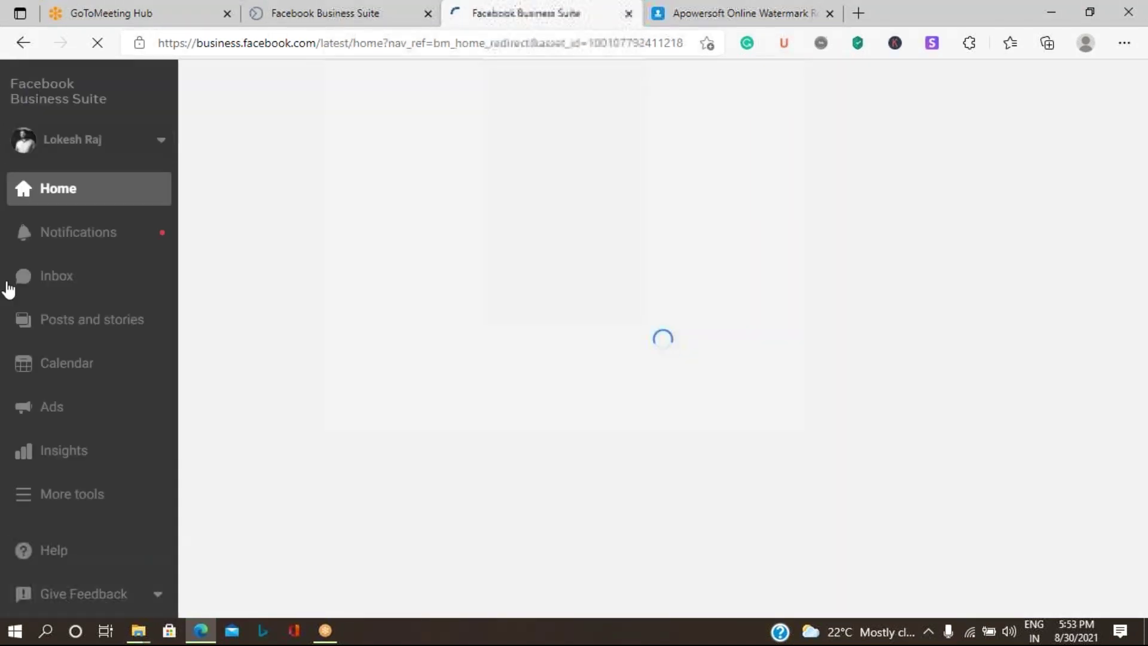
# Step: Expand More tools and close the goals introduction popup with Done
pyautogui.click(77, 500)
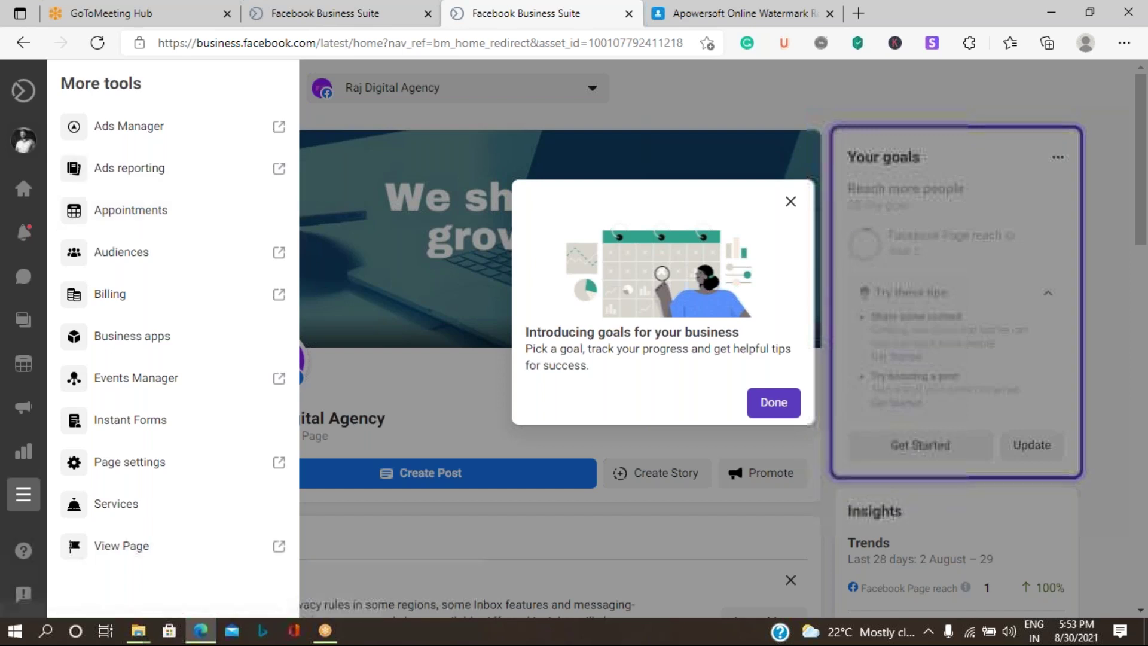
pyautogui.click(825, 419)
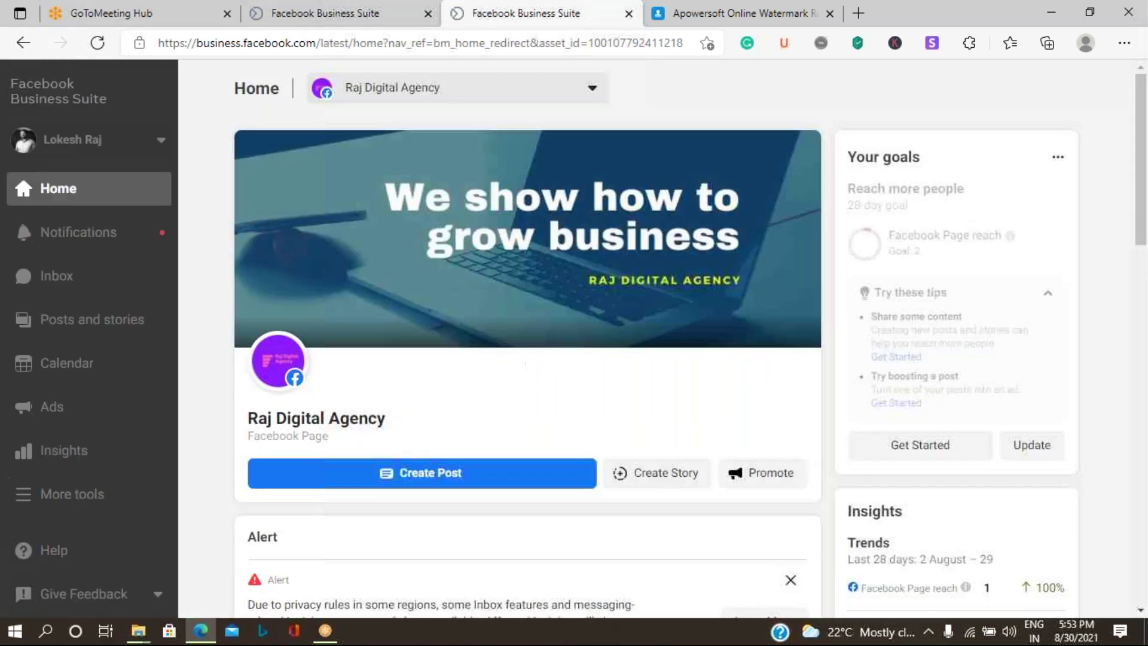